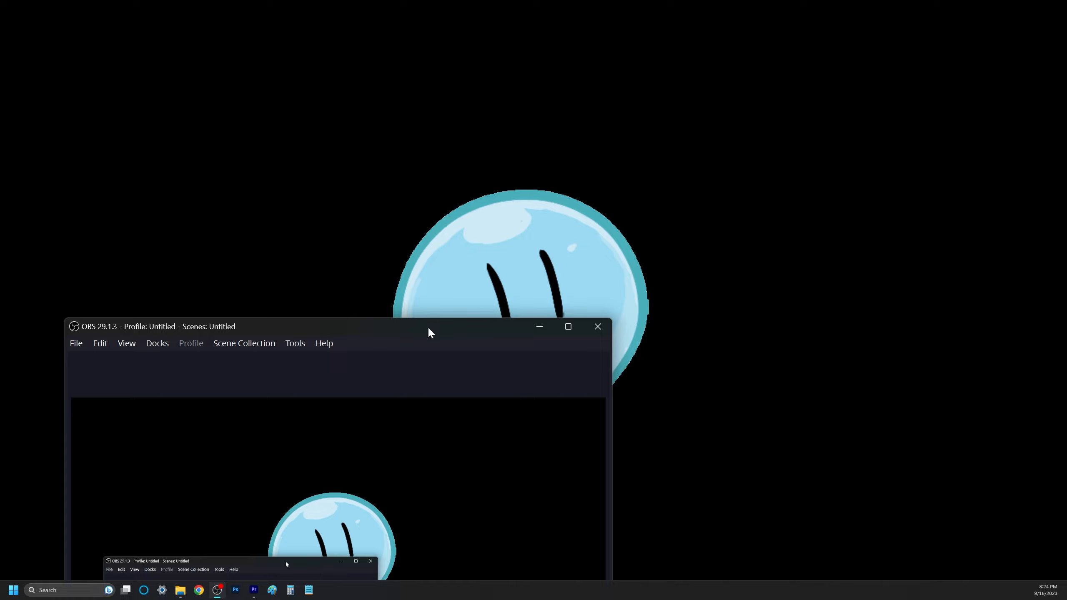
Delete one of the duplicate 2023-09-16_19-57-30 recordings from the Pre Edits - Pokken folder and move the folder window away.
drag(428, 327, 451, 595)
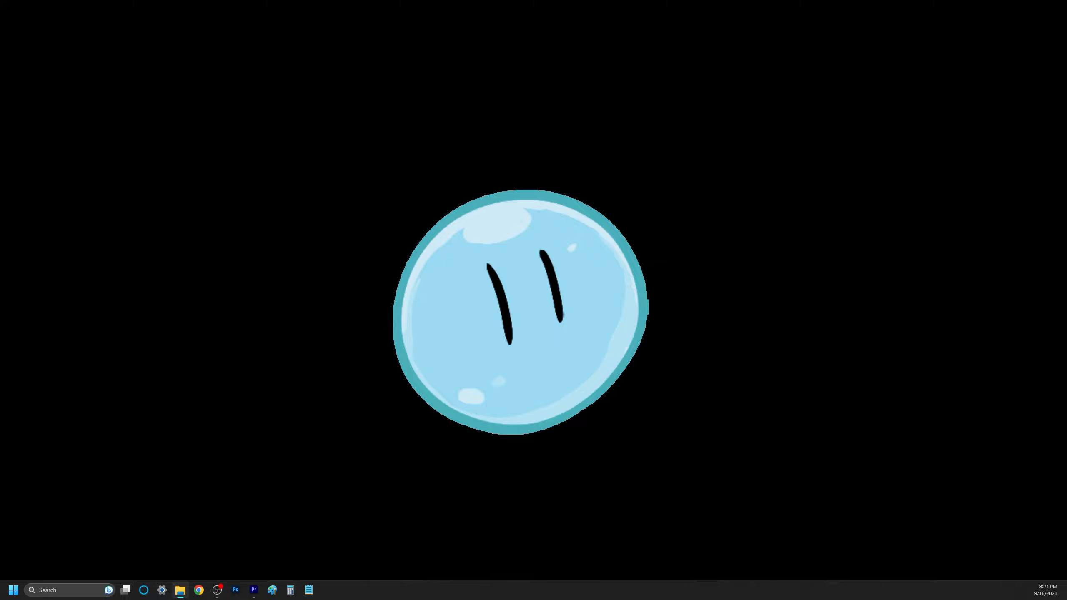
drag(467, 599, 426, 191)
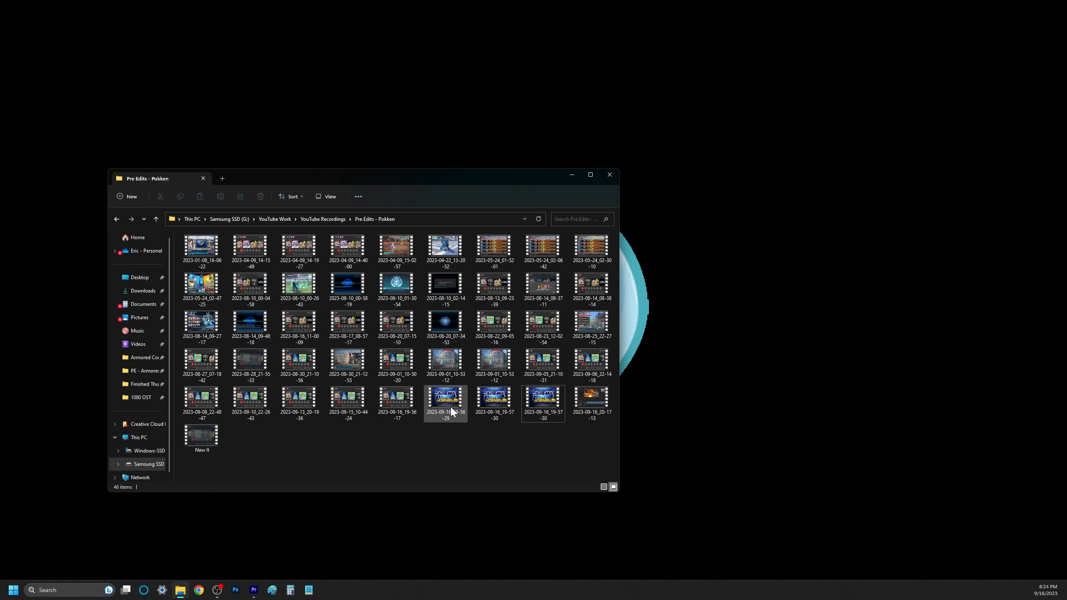
click(491, 414)
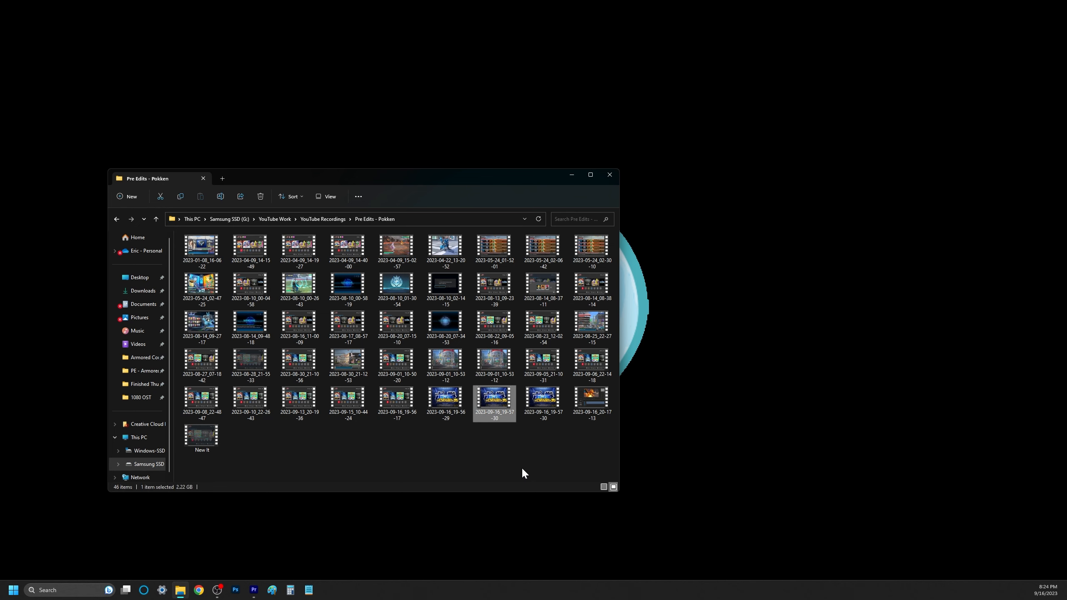
key(Delete)
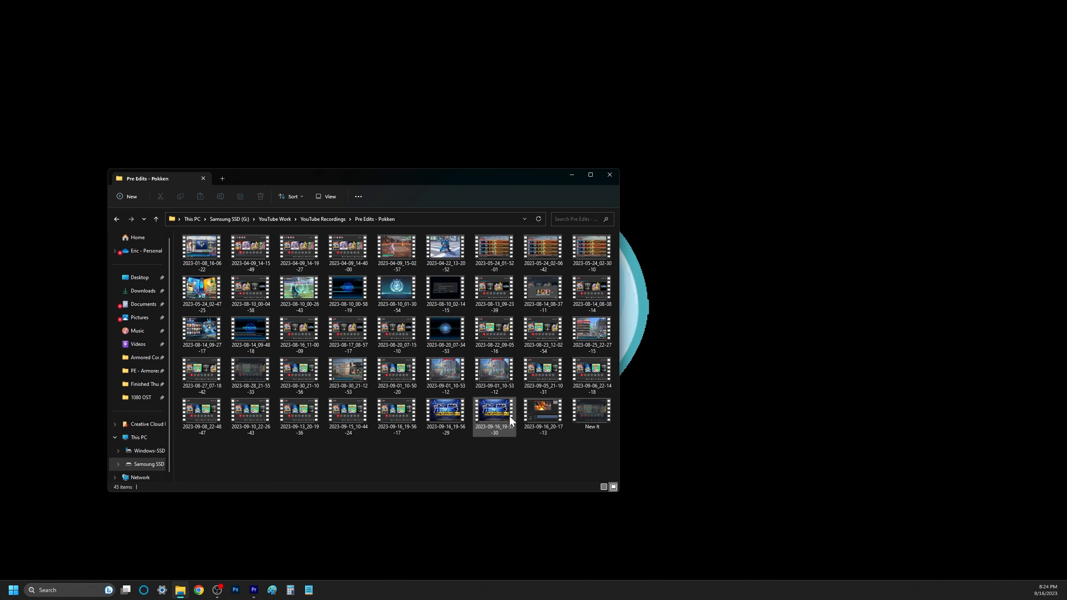
click(488, 426)
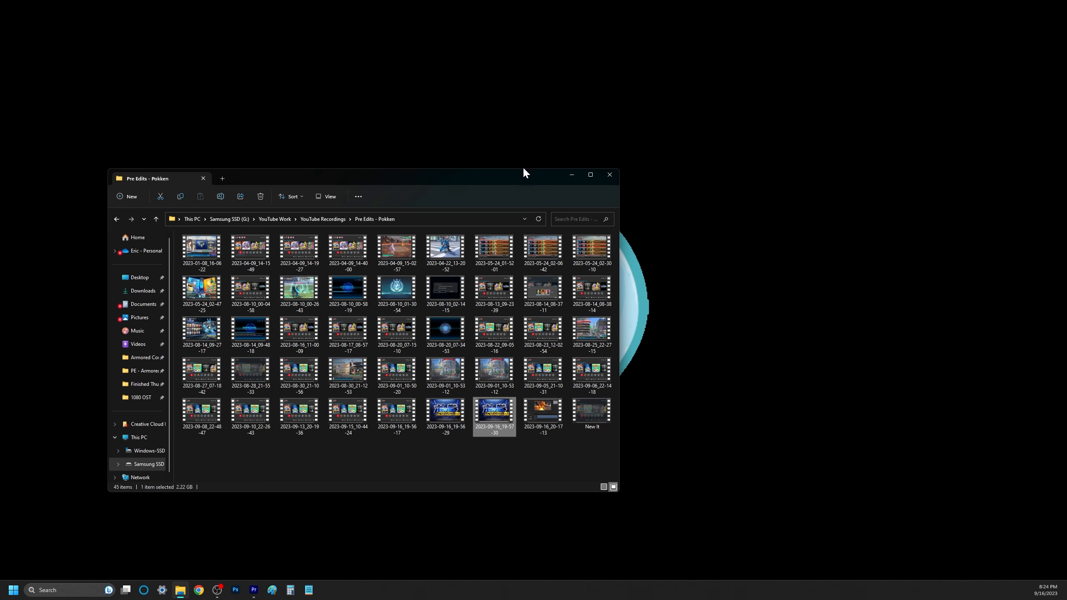
drag(524, 169, 630, 599)
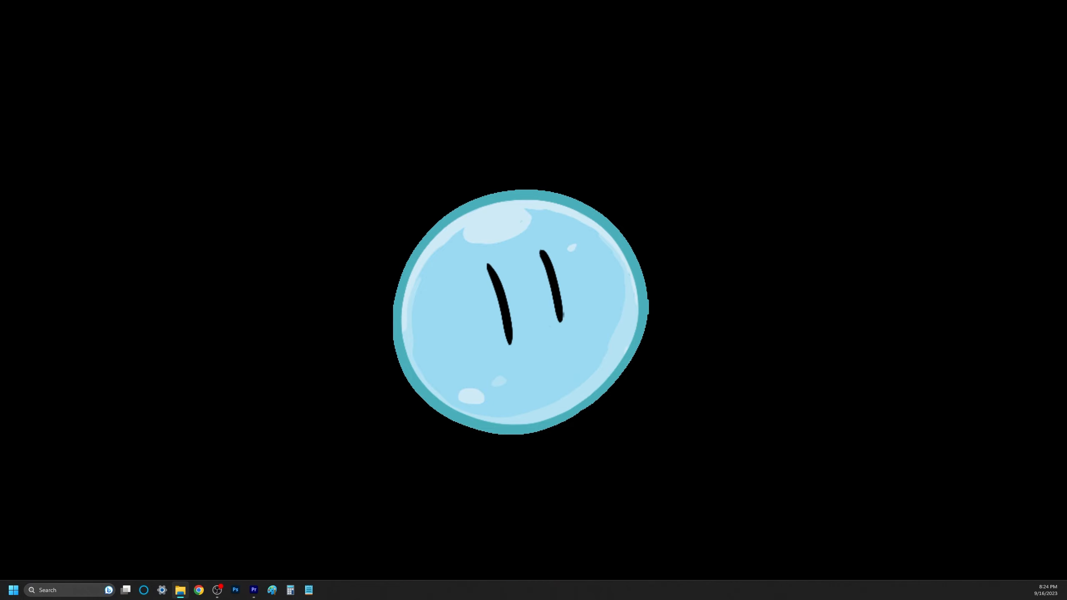
Switch to Premiere Pro and zoom out the Daily Pokken 17 timeline to examine how its clips are laid out.
key(alt+Tab)
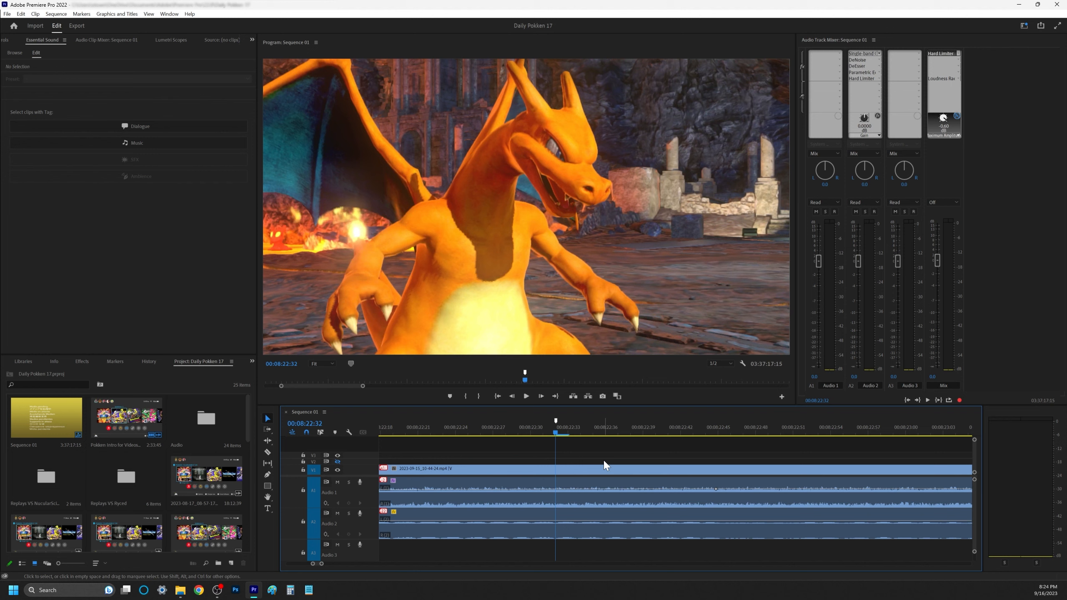
key(minus)
key(minus)
key(minus)
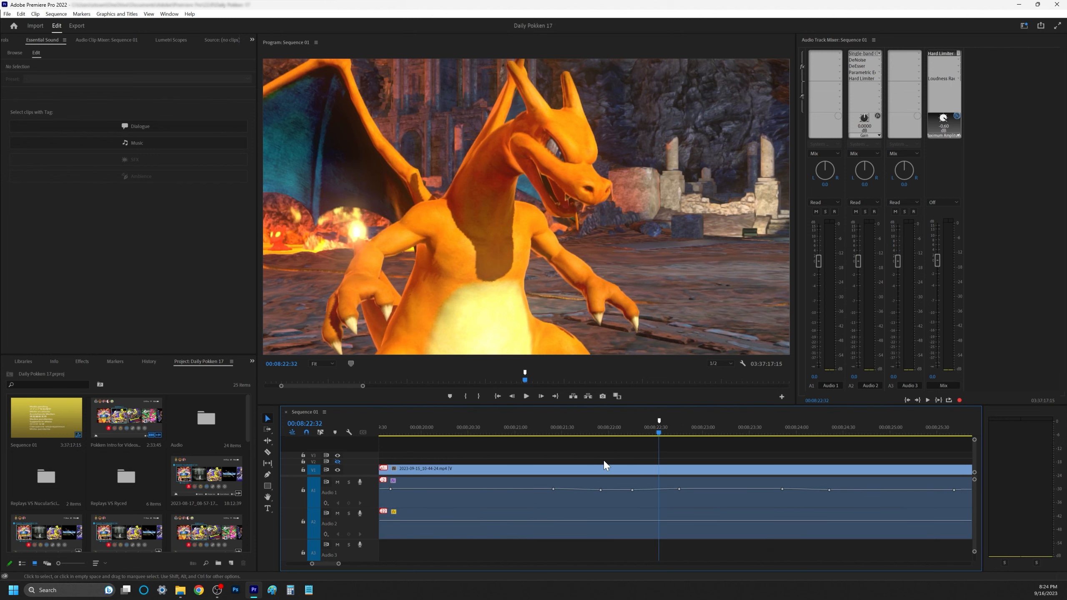
key(minus)
key(minus)
key(minus)
key(minus)
key(minus)
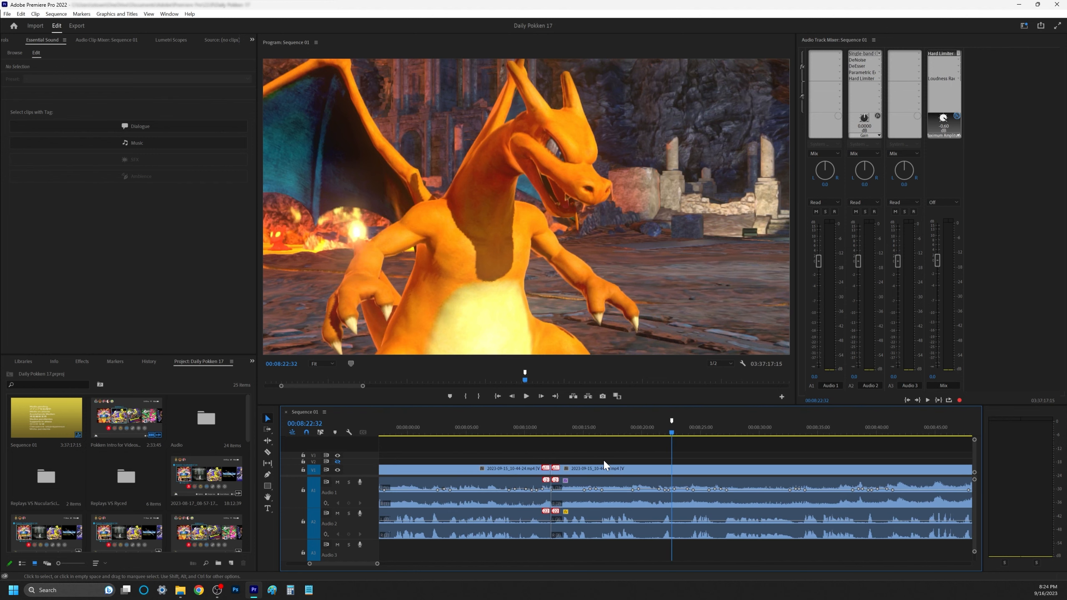
key(minus)
key(minus)
key(minus)
key(minus)
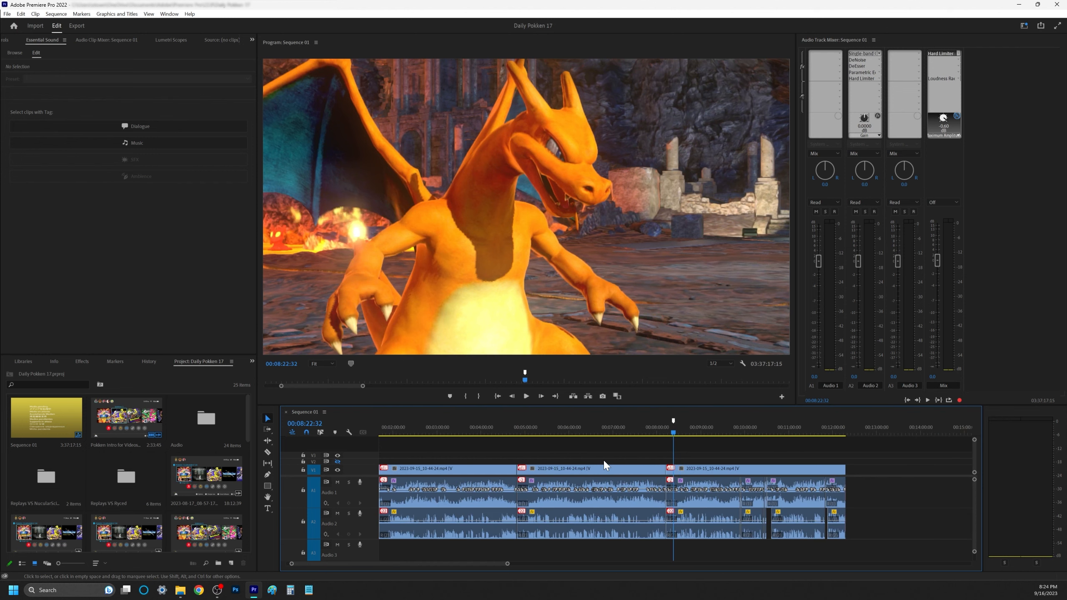
key(minus)
key(minus)
key(minus)
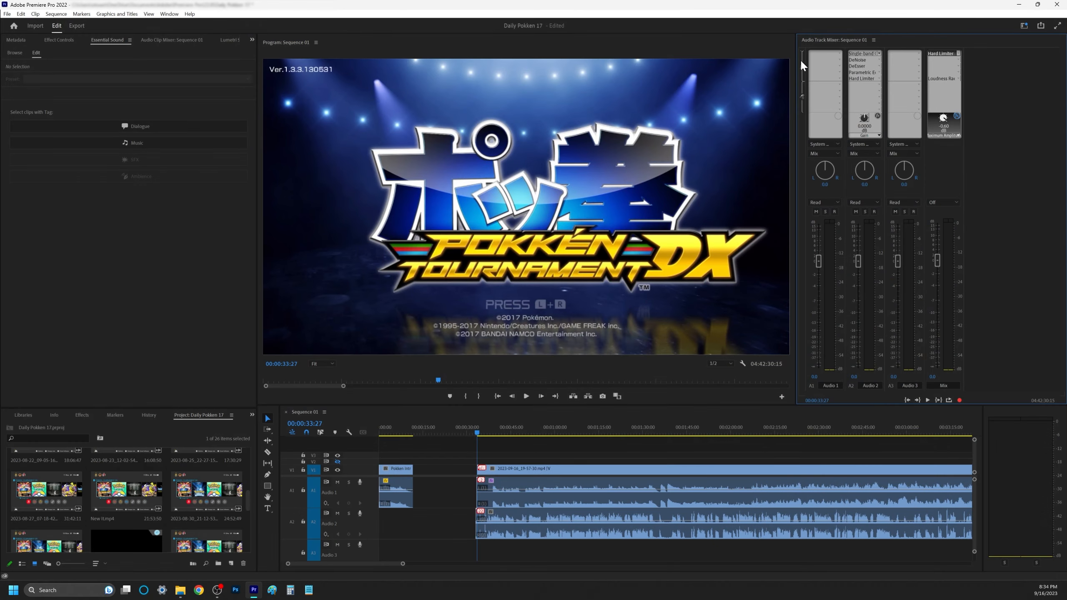
Widen the Audio Track Mixer panel and name the new project Daily Pokken Editing.
drag(795, 83, 745, 91)
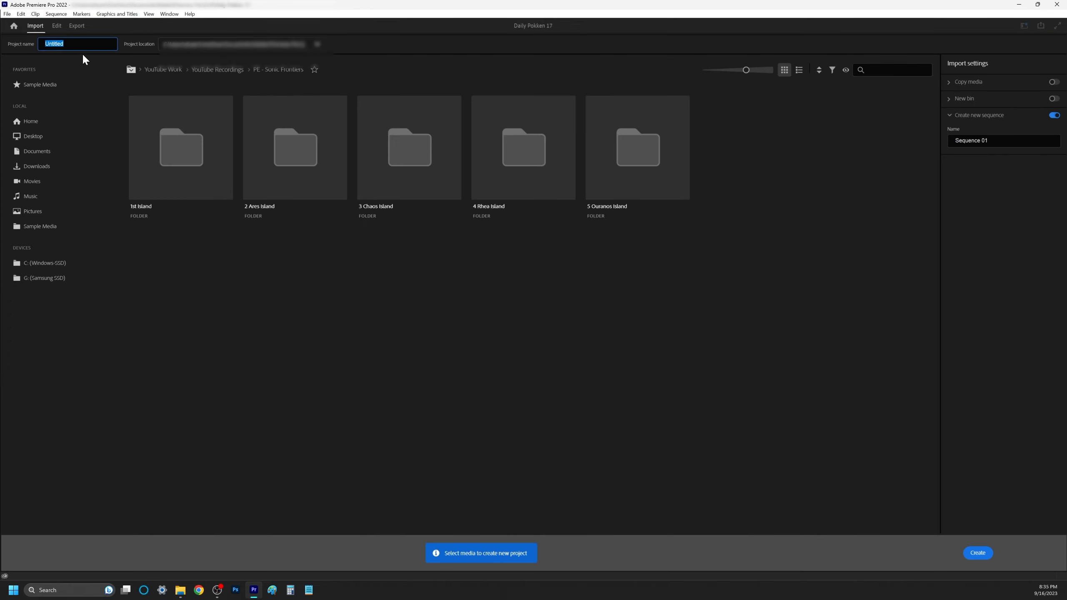
text(Daily Pokken Editing)
Choose the 2023-09-16_19-57-30 recording from YouTube Work, YouTube Recordings, Pre Edits - Pokken on drive G for the new project.
click(54, 278)
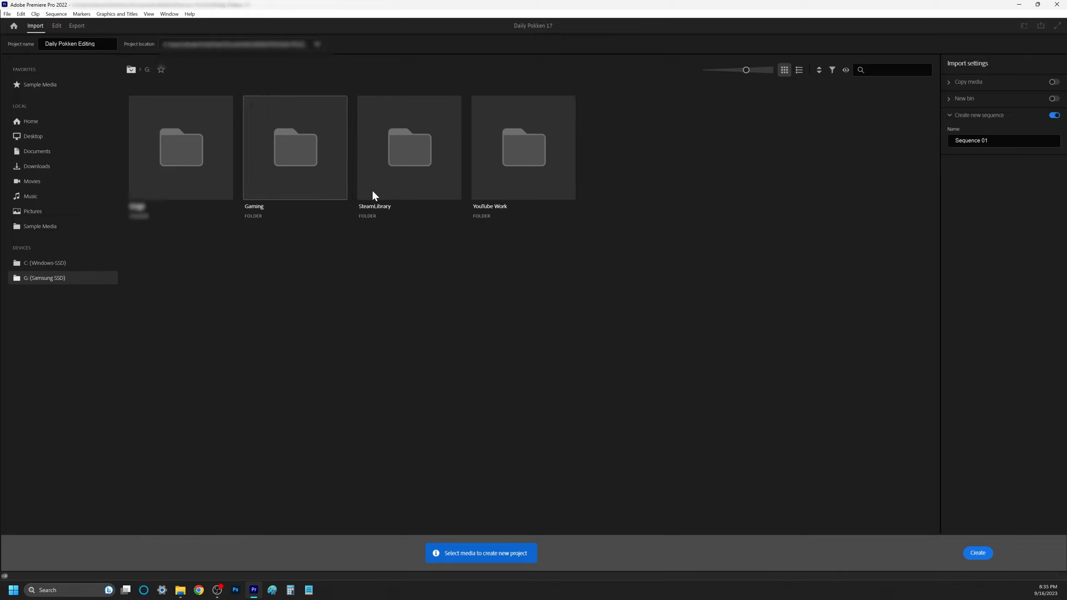
double_click(515, 176)
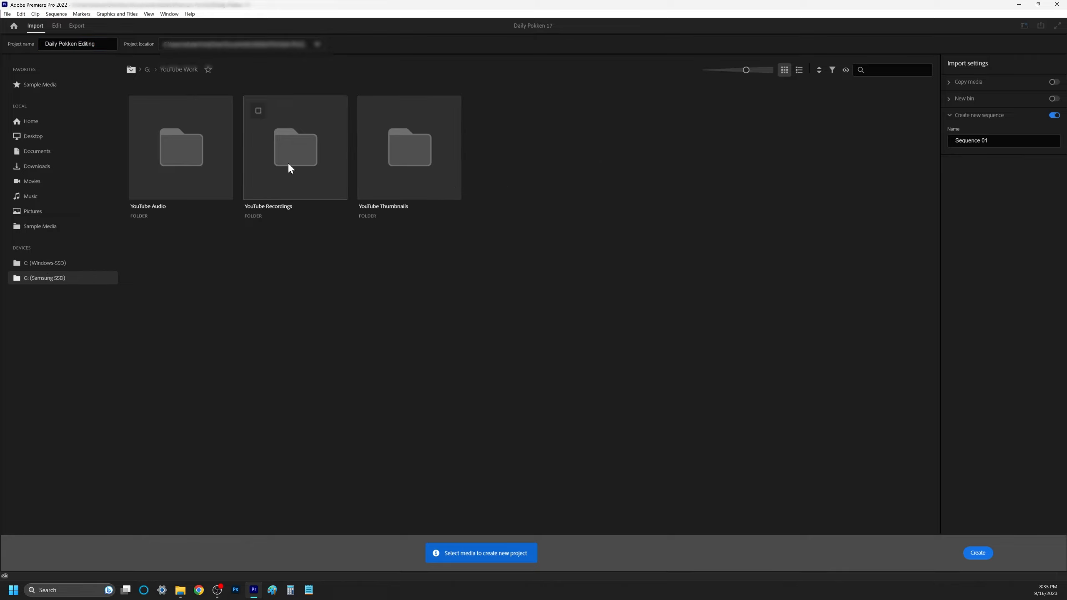
double_click(314, 168)
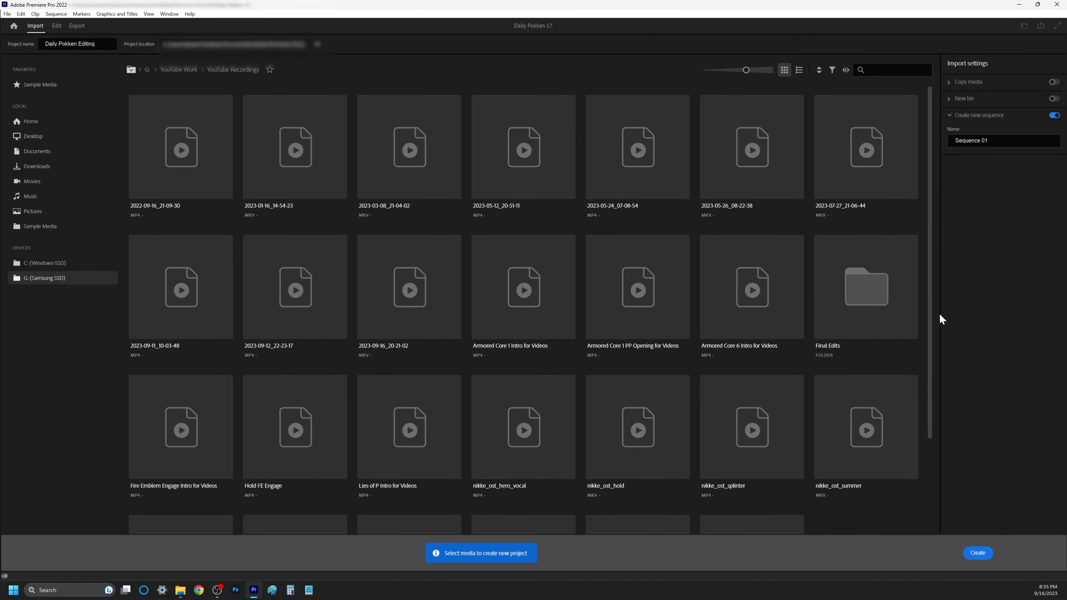
scroll(924, 357, down, 3)
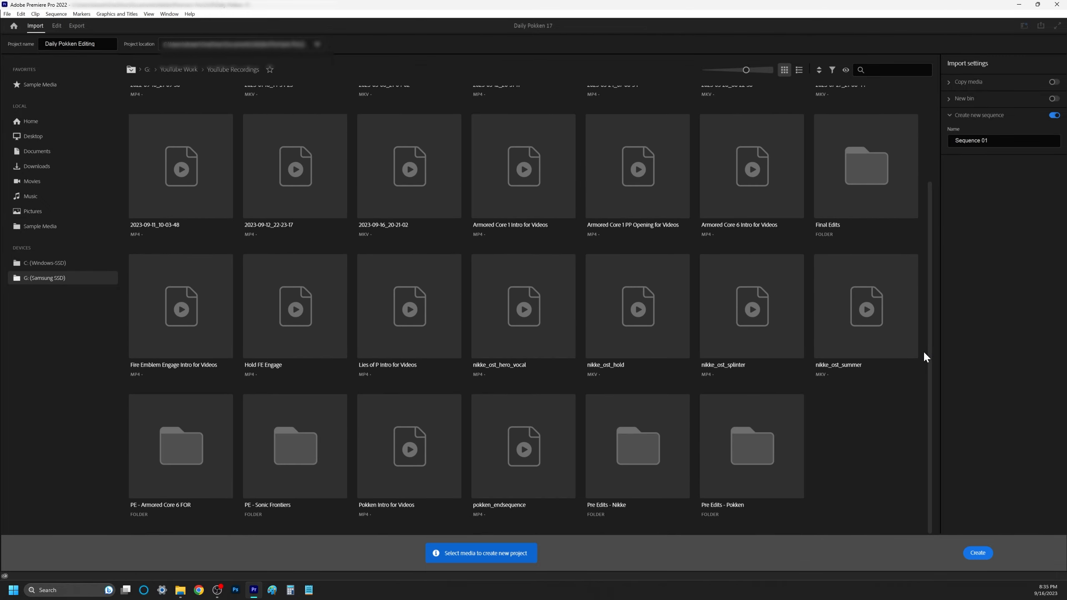
double_click(736, 467)
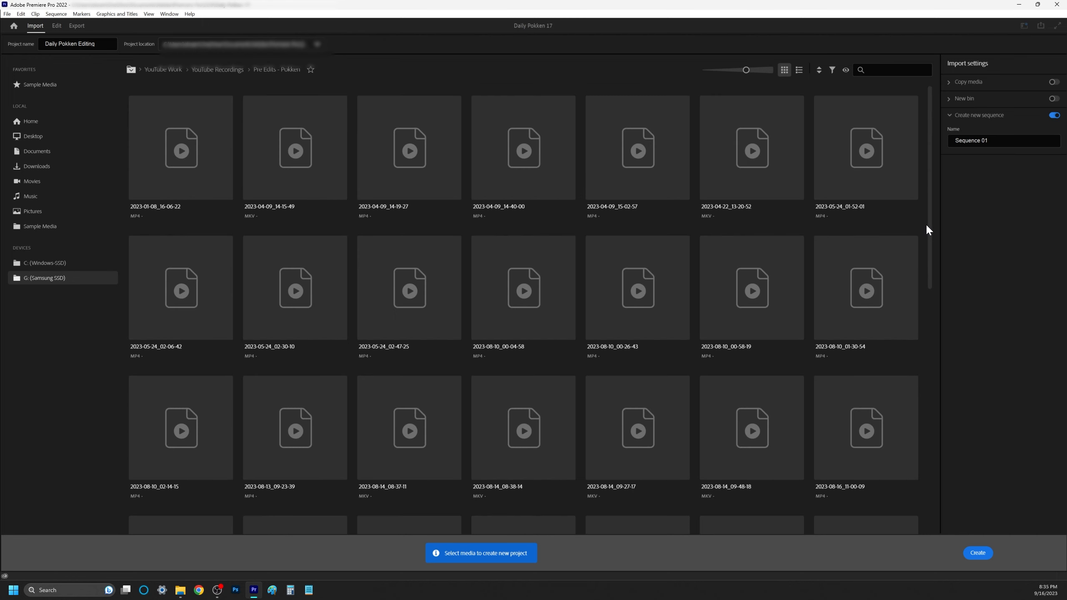
scroll(930, 485, down, 5)
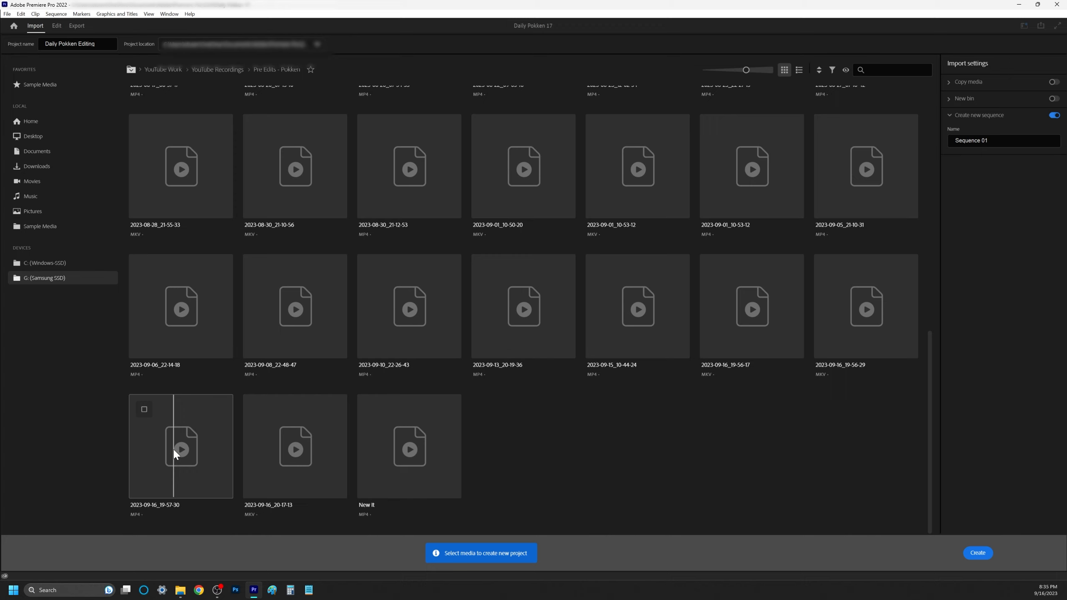
click(206, 466)
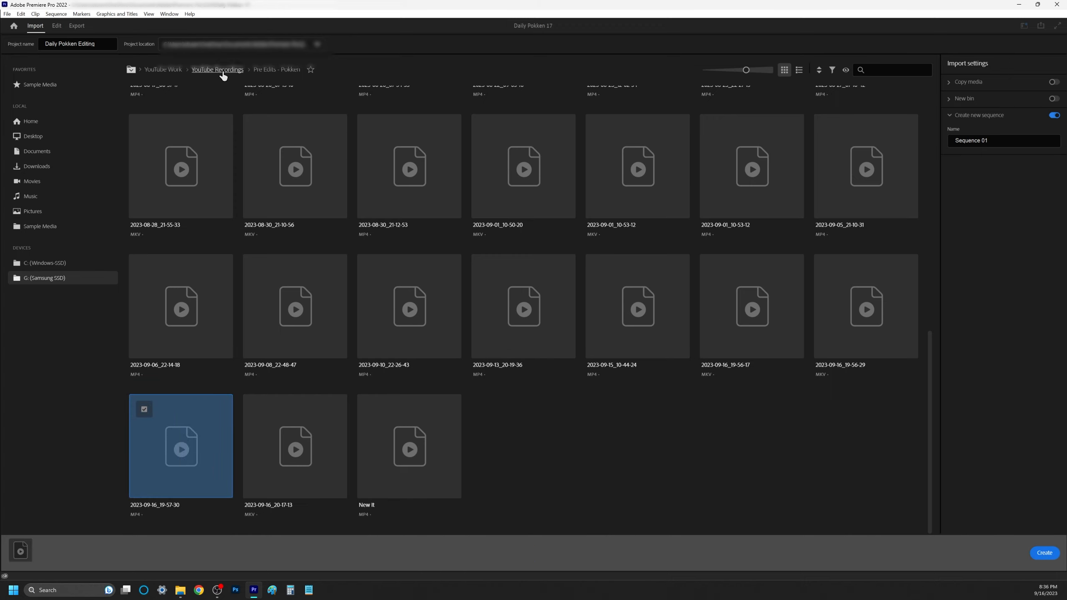
Add Pokken Intro for Videos from the YouTube Recordings folder and create the project with Sequence 01.
click(227, 71)
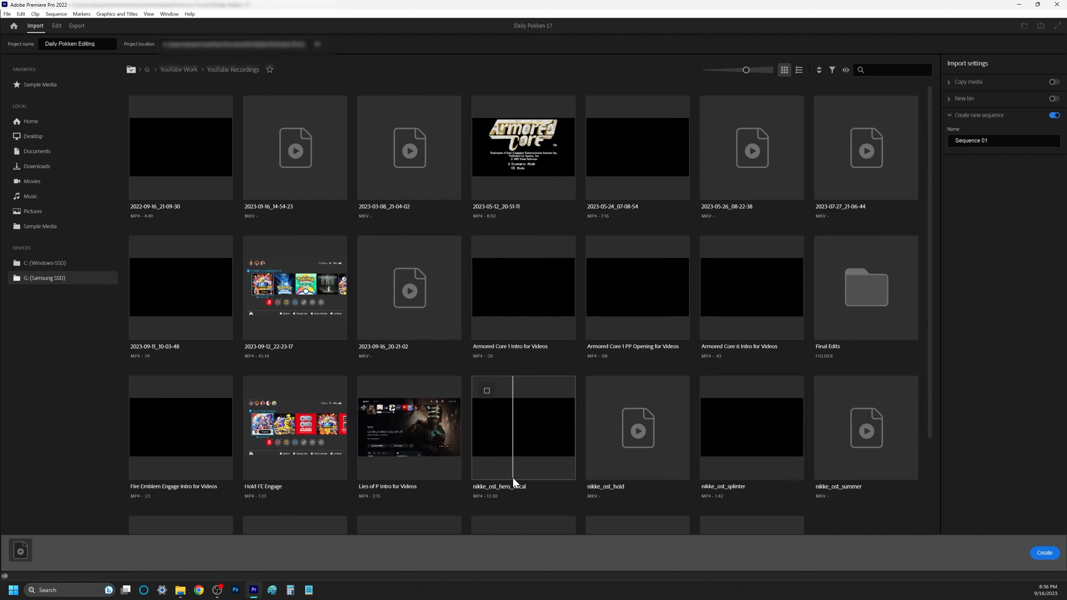
drag(930, 387, 929, 476)
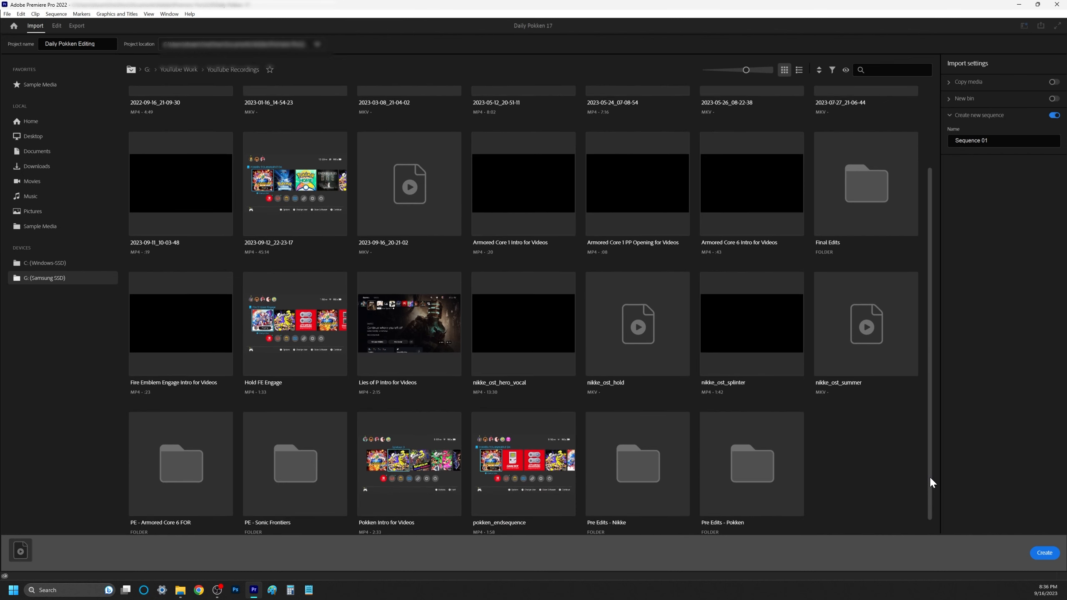
click(407, 458)
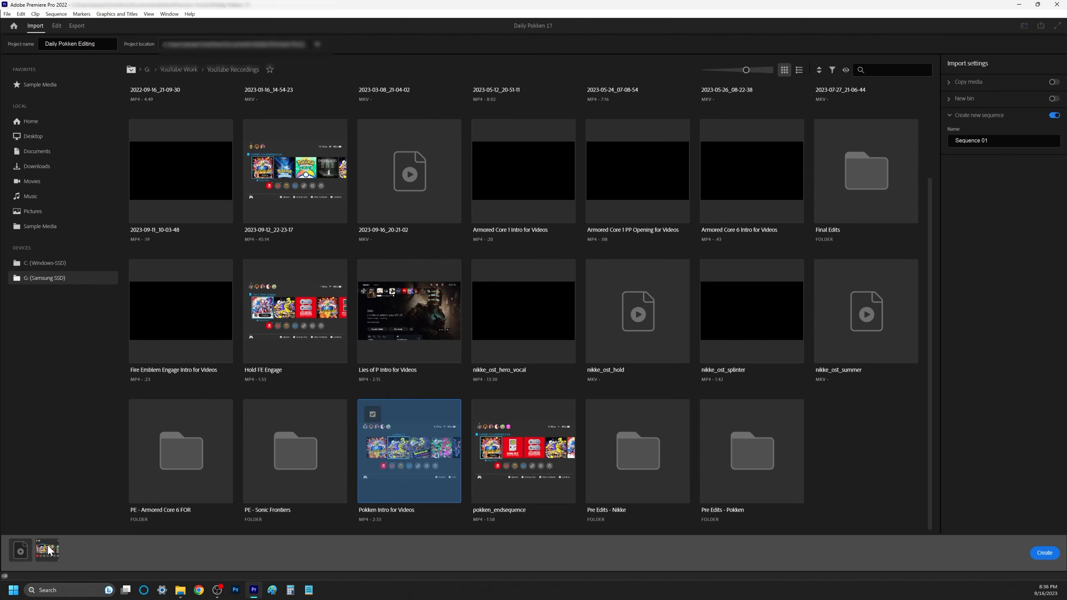
click(1046, 553)
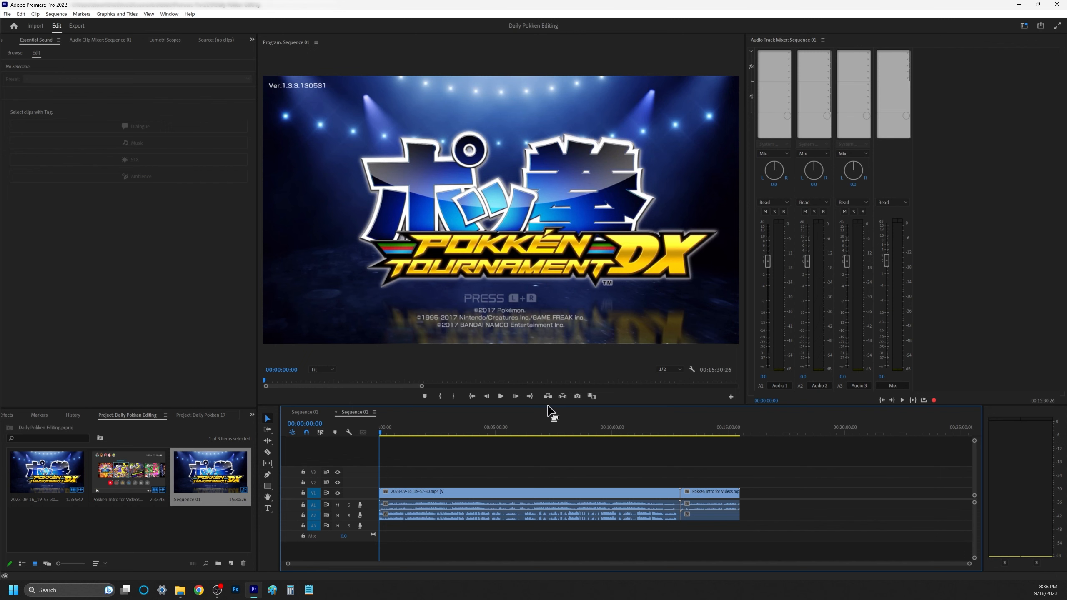
Enlarge the timeline area and expand the Audio 1 and Audio 2 tracks so both waveforms fit in view.
drag(543, 405, 542, 366)
double_click(374, 486)
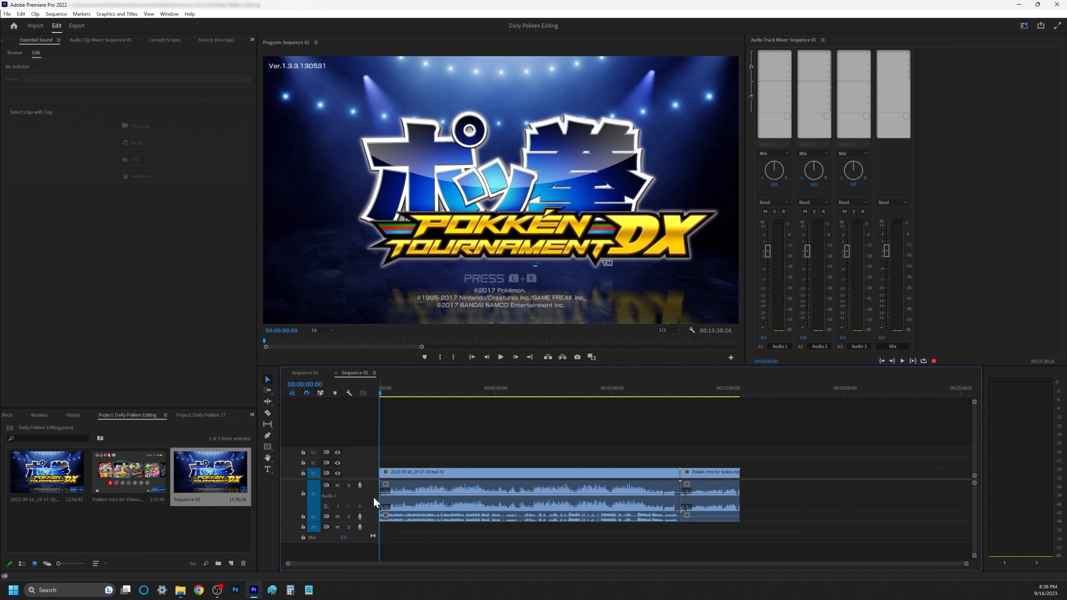
double_click(374, 514)
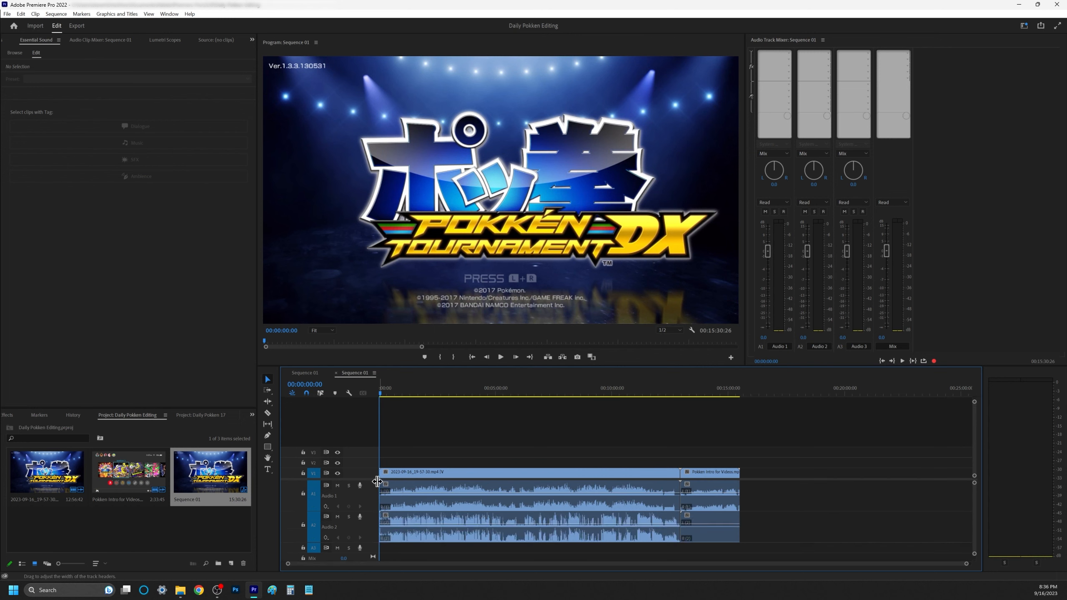
drag(377, 482, 374, 467)
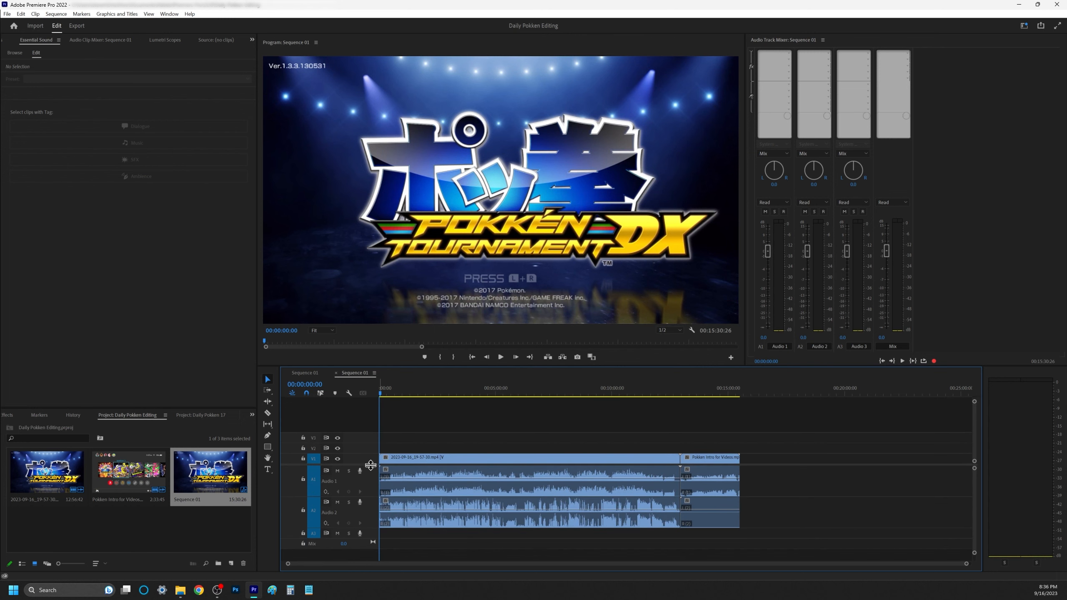
Shift both clips later in the sequence, and move the Pokken intro clip ahead of the gameplay recording.
drag(465, 441, 719, 549)
drag(574, 462, 743, 463)
click(872, 438)
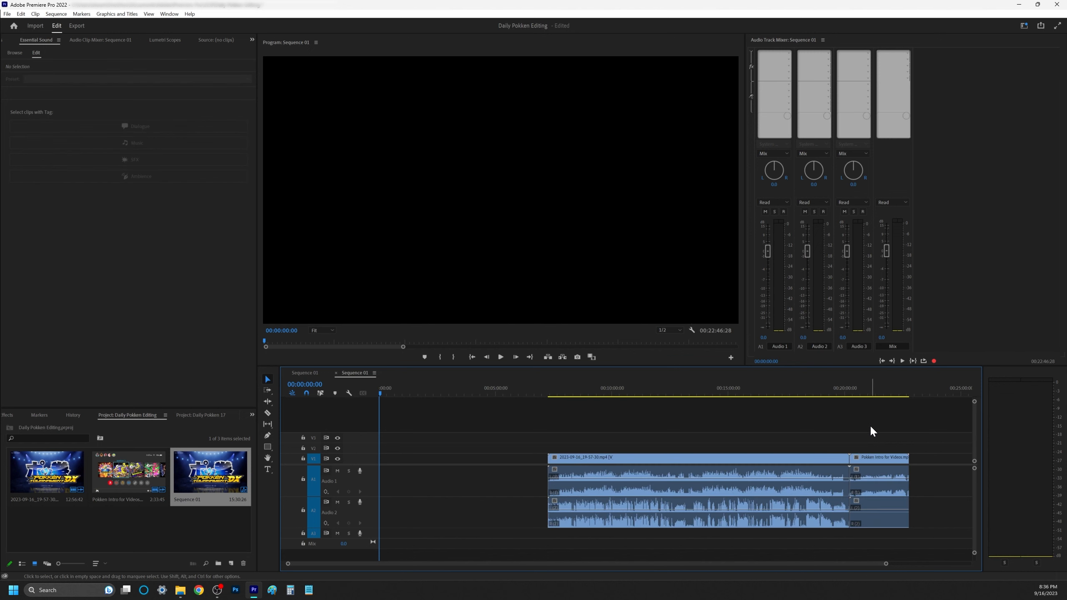
click(887, 459)
drag(893, 462, 441, 457)
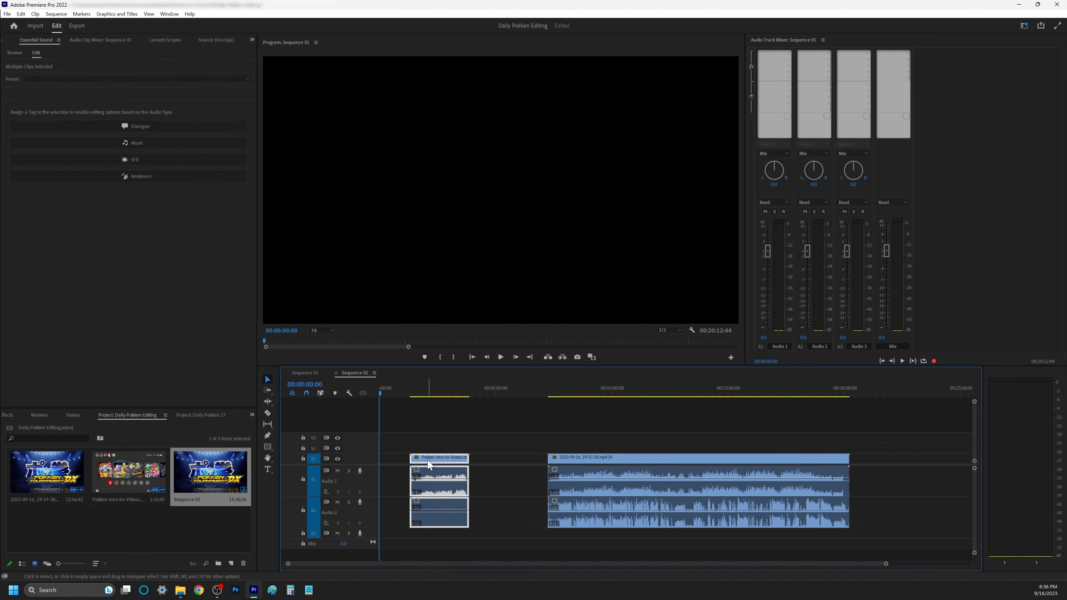
Play and scrub through the Pokken intro clip to preview its footage up to about 00:03:32.
click(419, 385)
key(space)
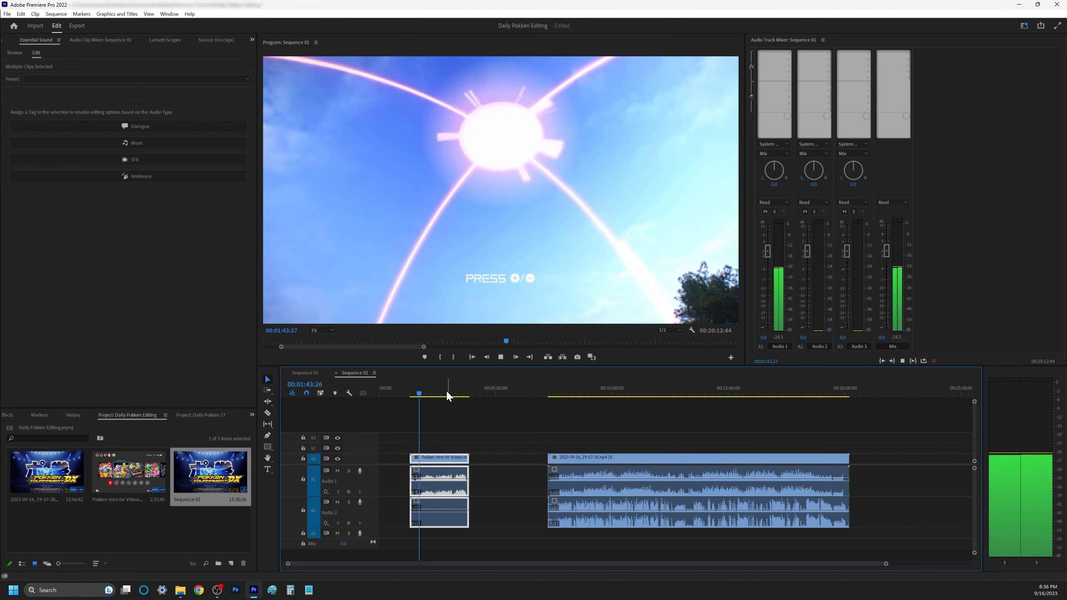
drag(439, 391, 461, 391)
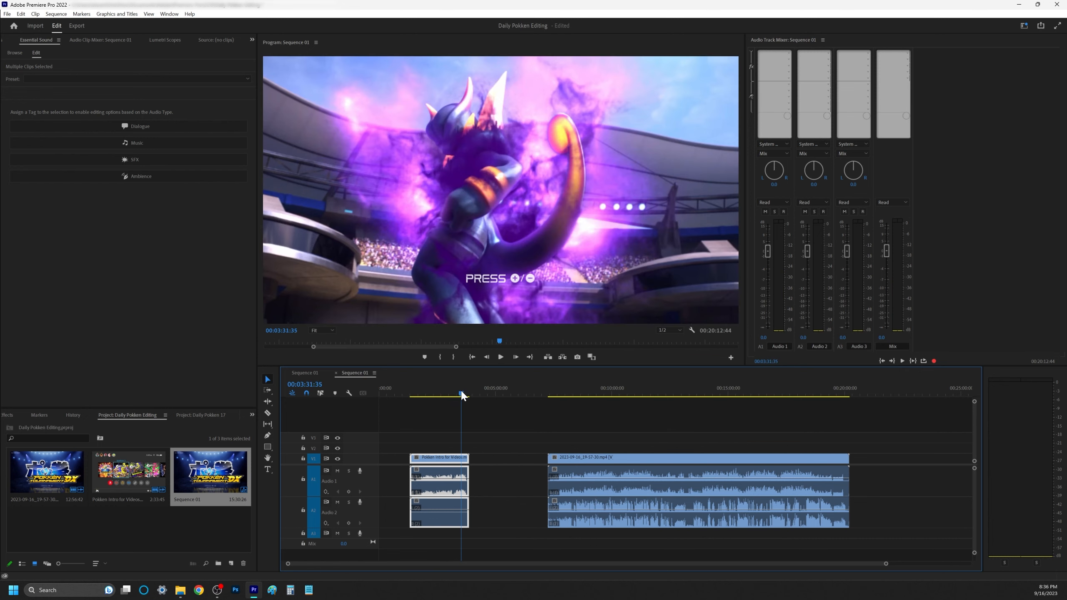
key(space)
key(space)
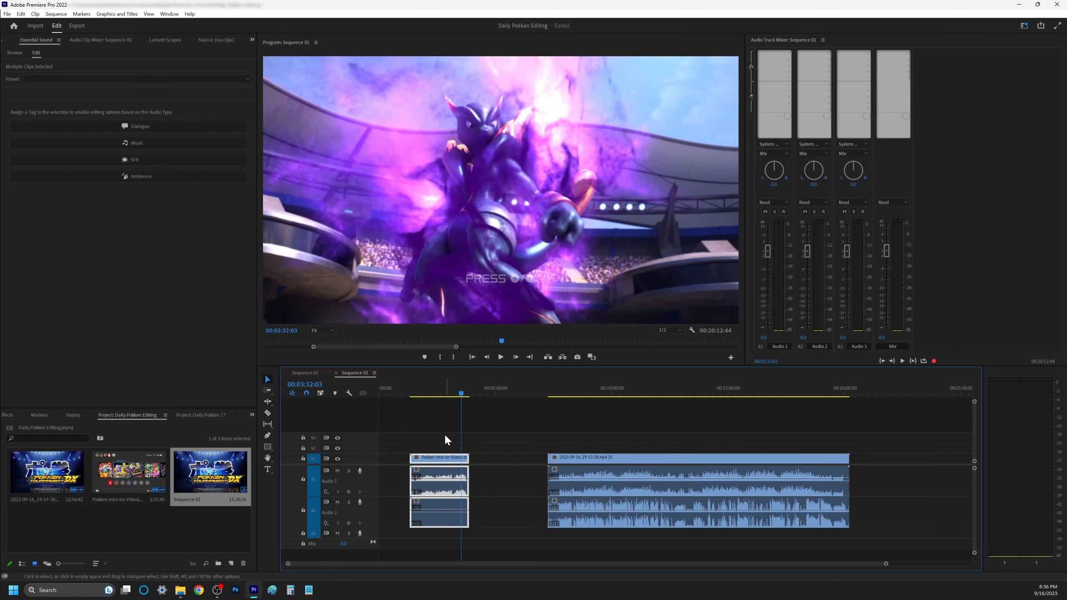
Move the Pokken intro clip to the very start of the sequence and return the playhead to 00:00:00:00.
drag(445, 455, 445, 521)
drag(440, 461, 404, 459)
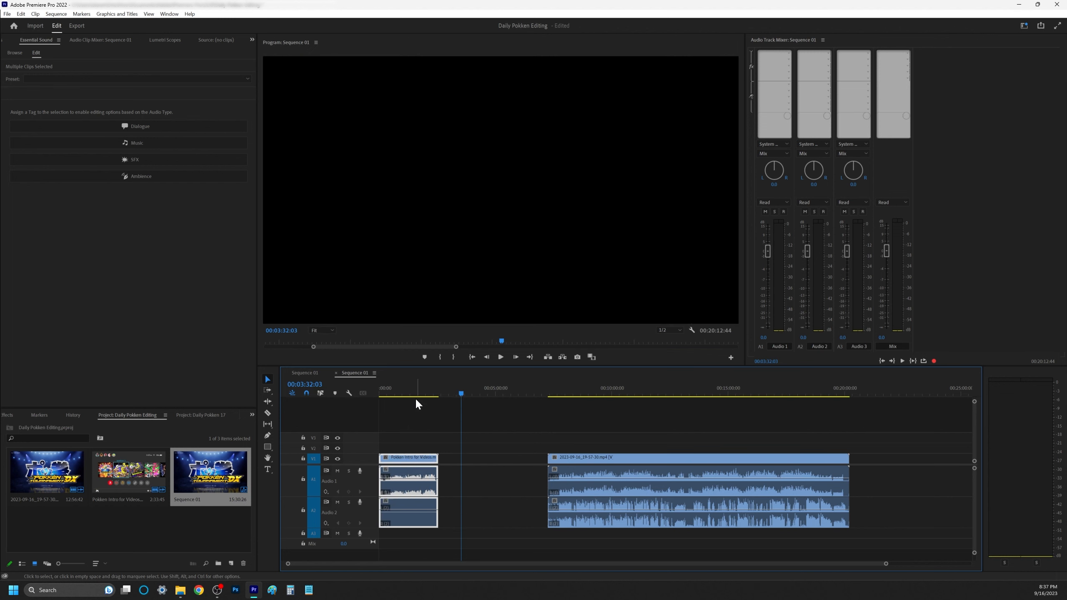
drag(417, 389, 367, 391)
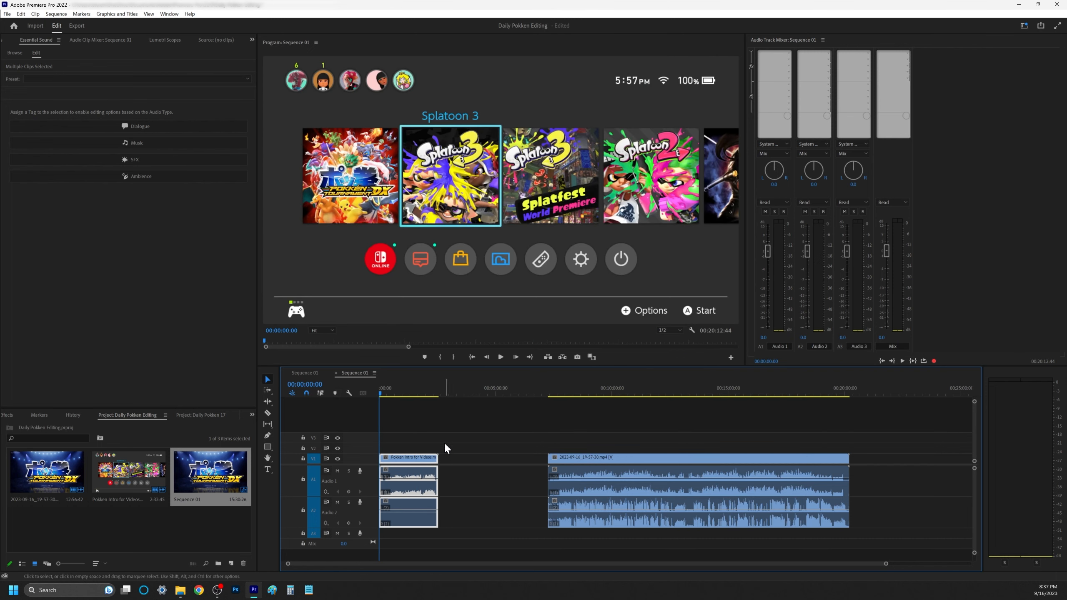
Zoom the timeline to examine the full length of the intro clip and its audio waveform.
key(=)
key(=)
key(=)
key(=)
key(=)
key(=)
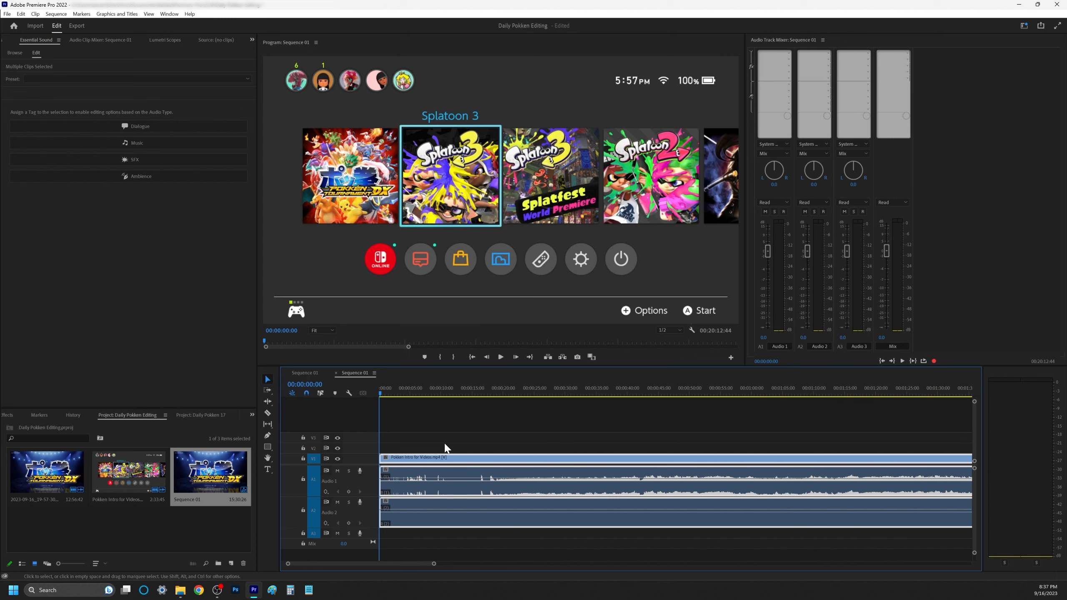
key(minus)
key(minus)
key(minus)
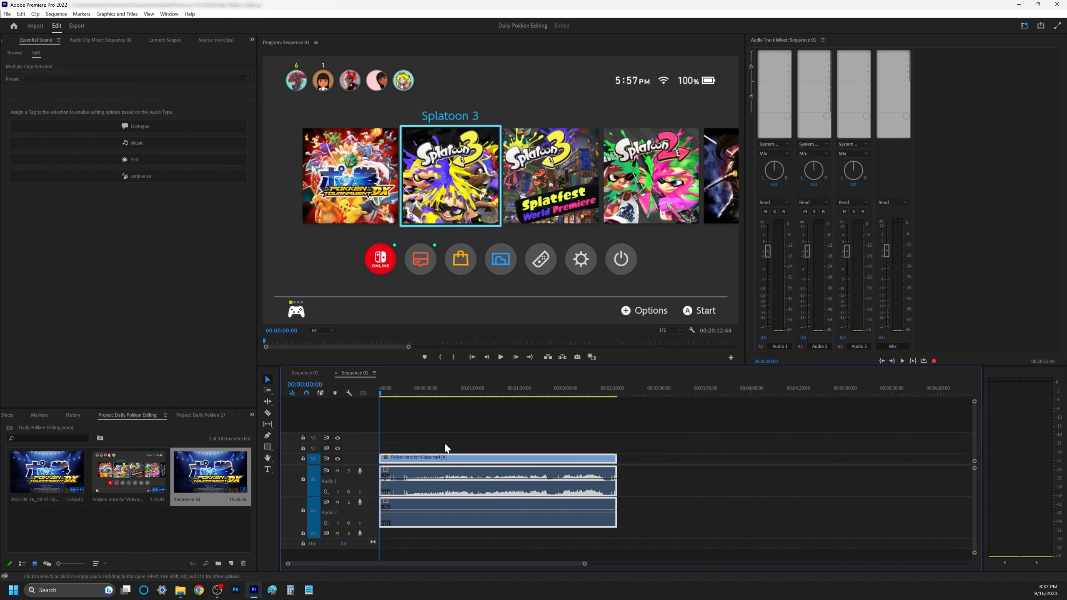
Play and scrub the intro clip between about 00:02:12 and 00:02:18 to find where the title footage should start.
drag(536, 387, 585, 374)
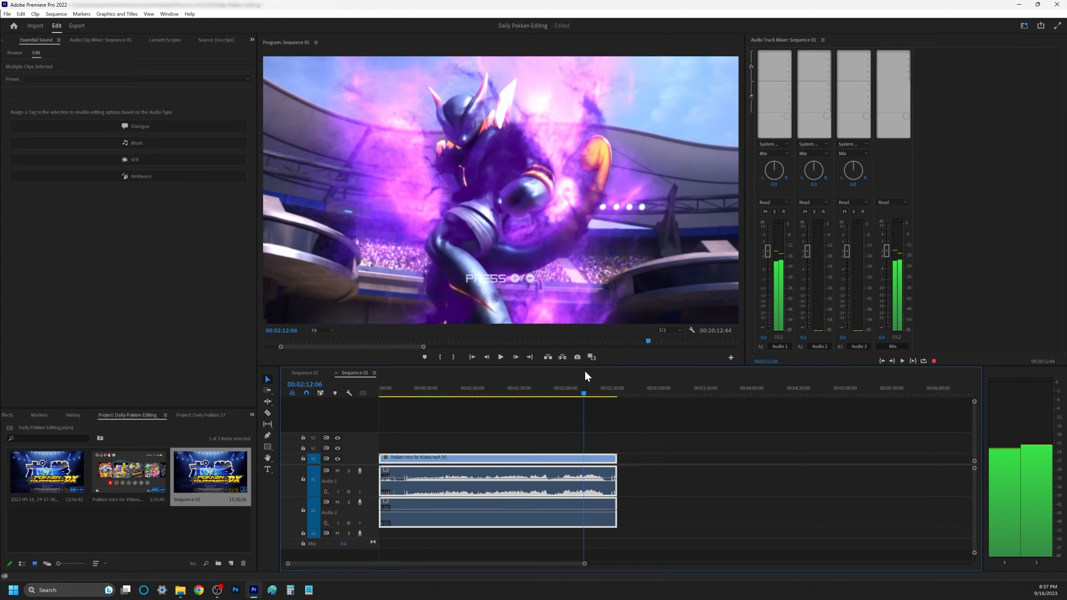
key(space)
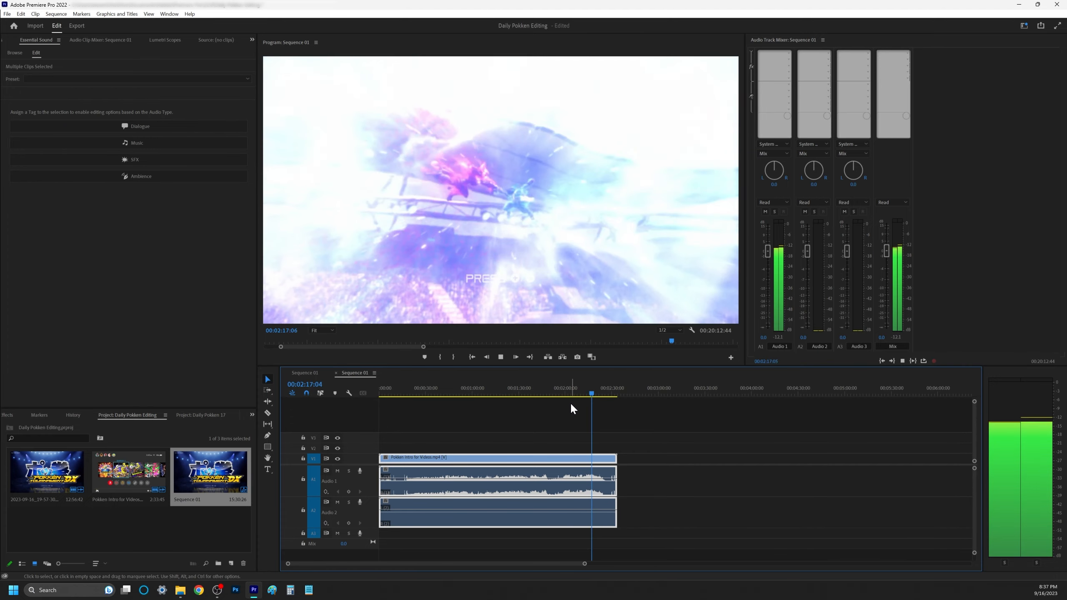
key(space)
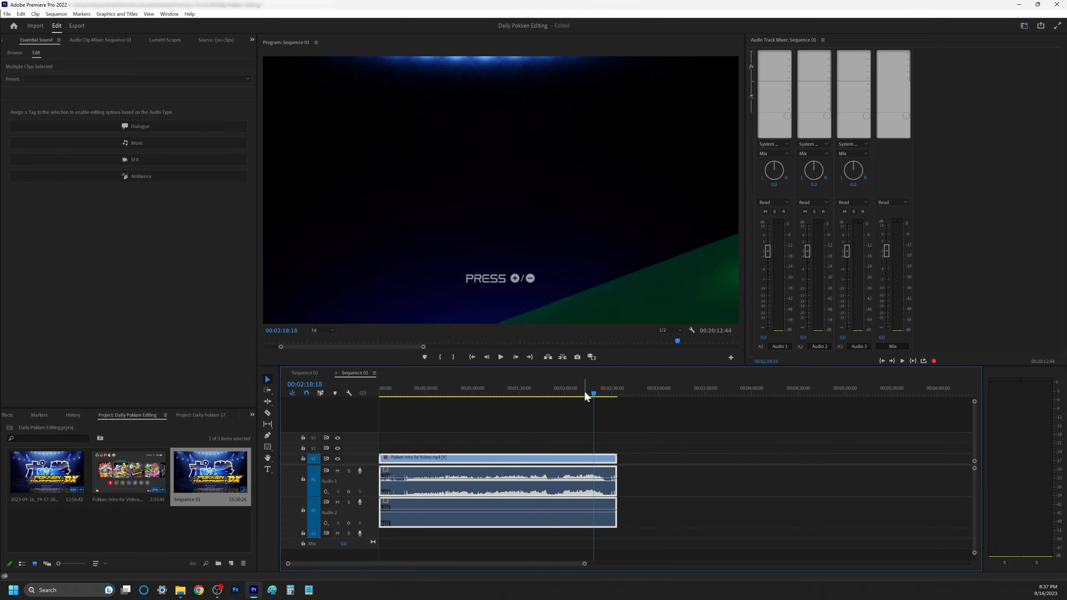
drag(584, 391, 590, 392)
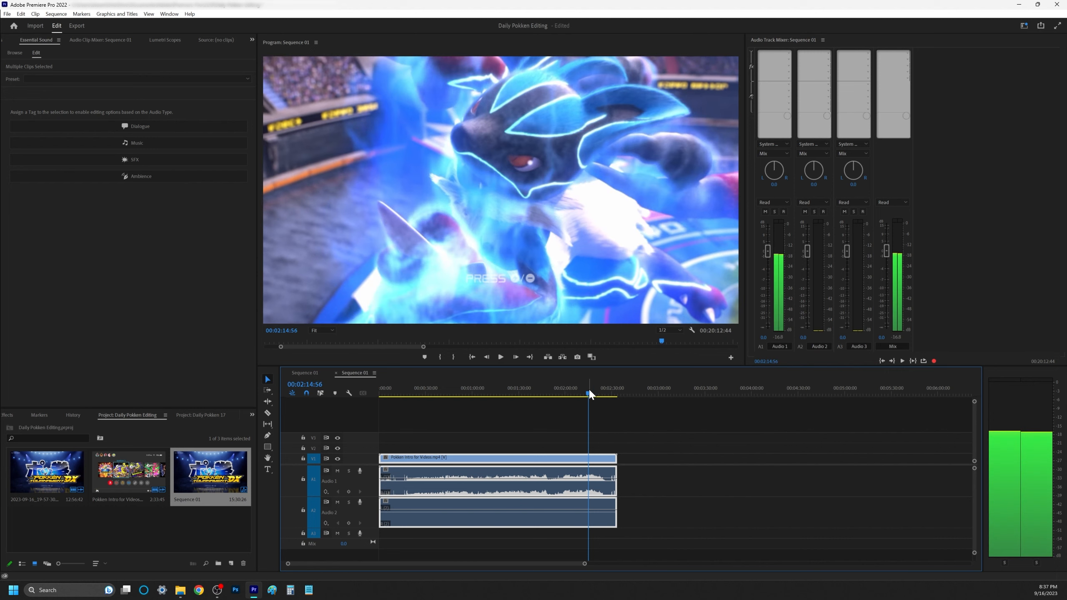
Split the Pokken intro clip and its audio at 00:02:14:59 with the Razor tool, then return to the Selection tool.
key(equal)
key(equal)
key(equal)
key(equal)
key(equal)
key(equal)
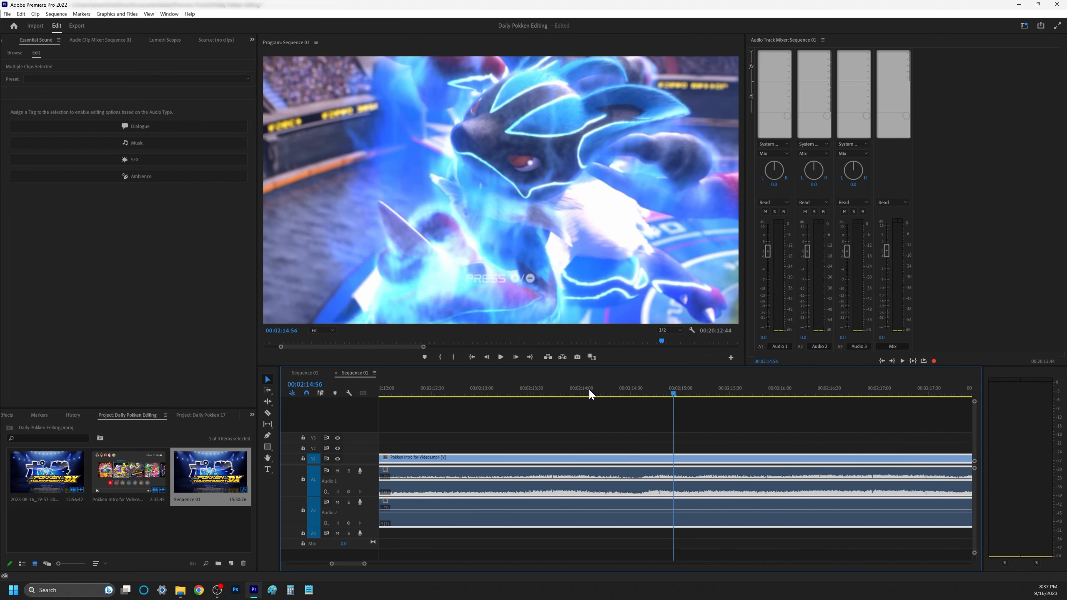
key(equal)
key(Right)
key(Right)
key(Right)
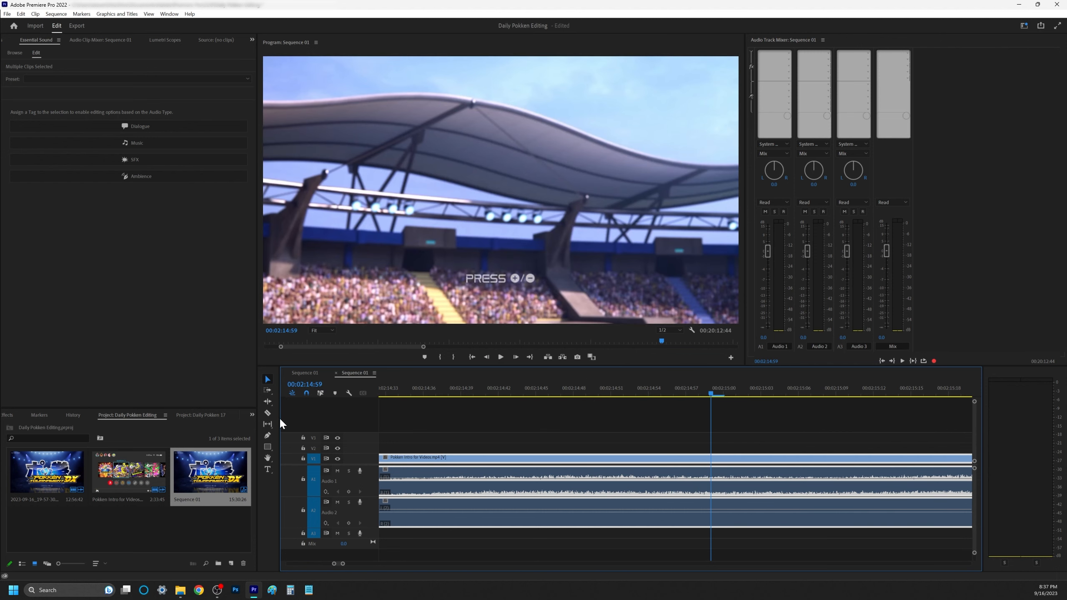
click(268, 413)
click(713, 480)
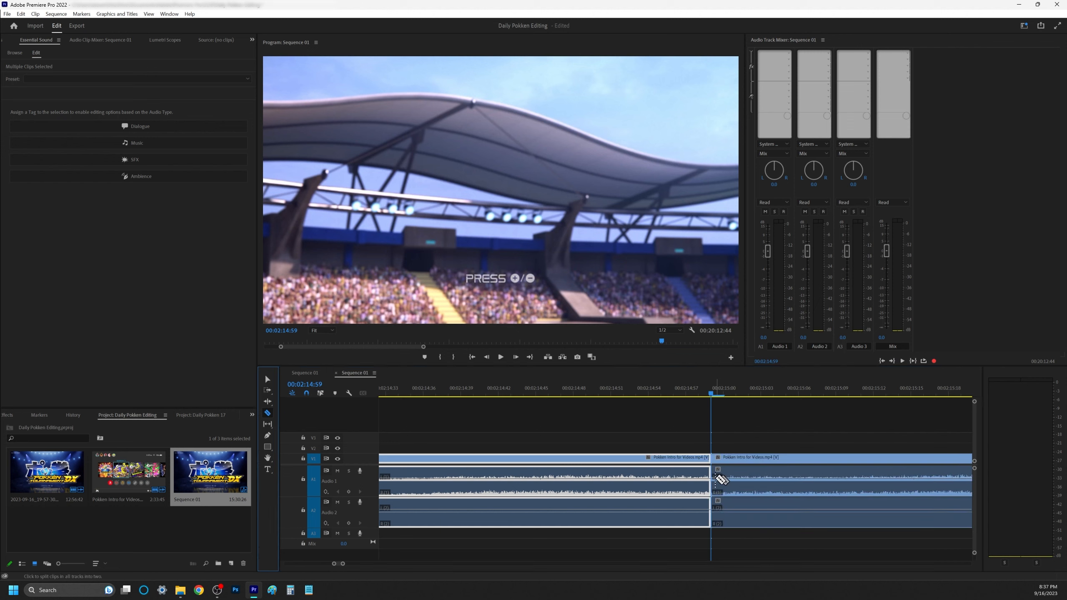
click(267, 379)
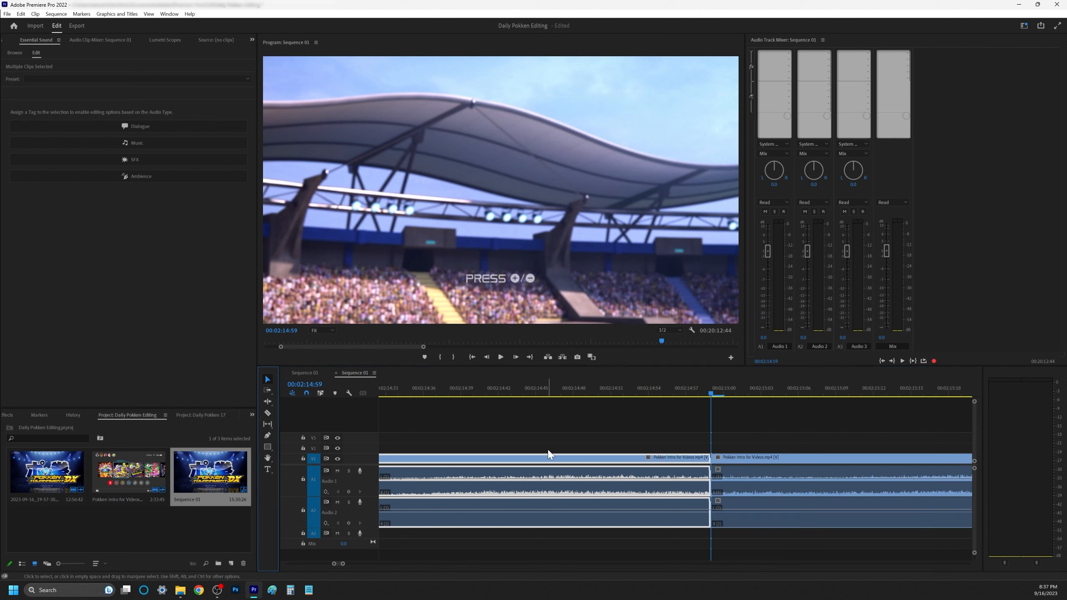
Try to delete the intro segment before the cut while leaving its gap, and undo the deletion.
key(minus)
key(minus)
key(minus)
key(minus)
key(minus)
key(minus)
key(minus)
key(minus)
key(minus)
key(minus)
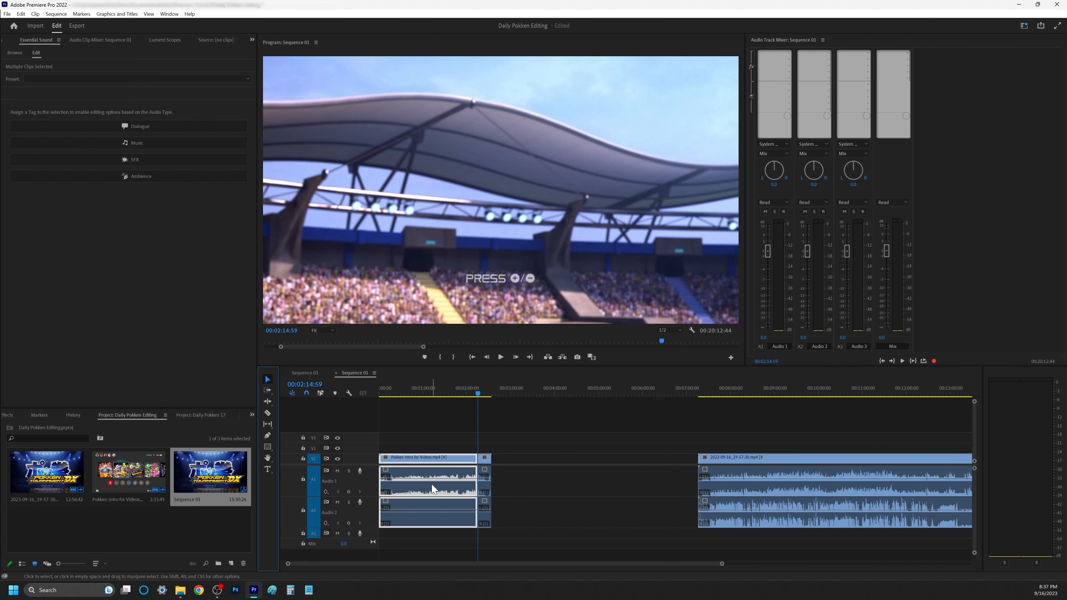
click(418, 439)
drag(416, 424, 407, 520)
key(Delete)
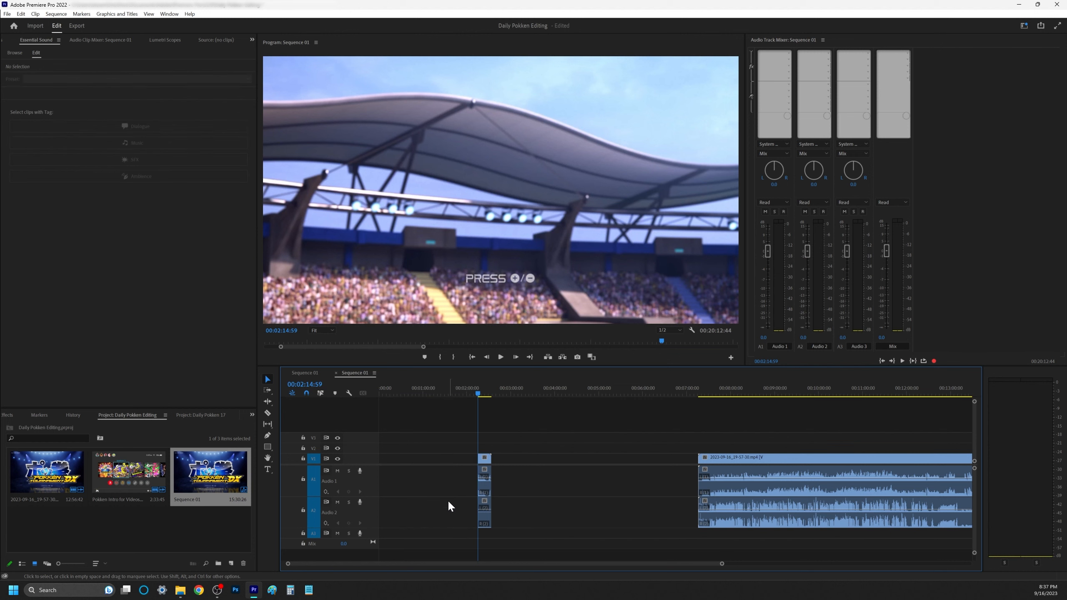
key(ctrl+z)
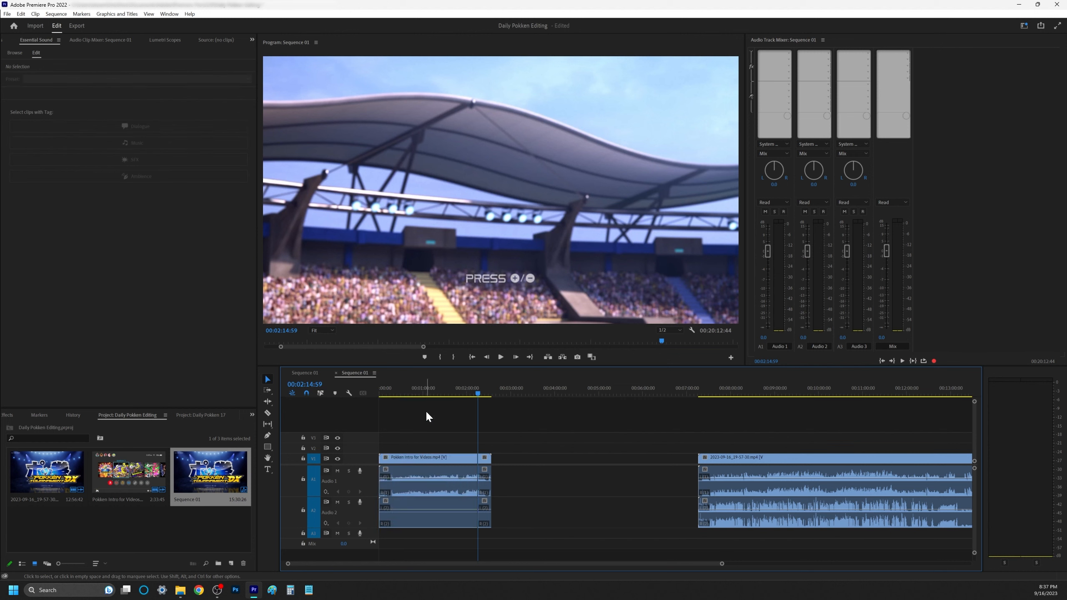
Ripple delete the video and audio of the intro segment before the cut so the remaining clips close the gap.
drag(425, 410, 422, 521)
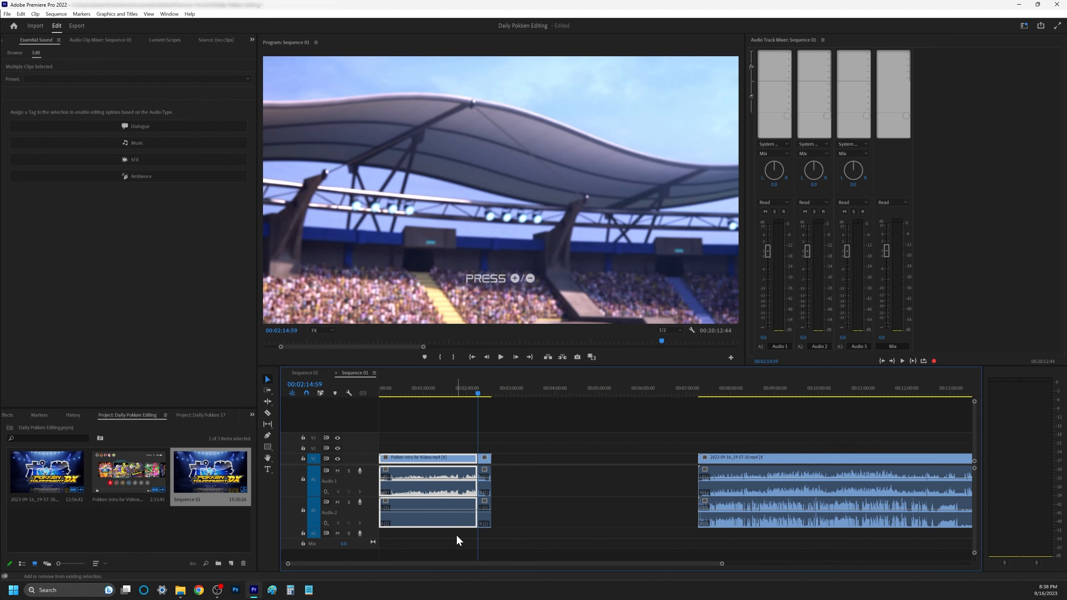
key(shift+Delete)
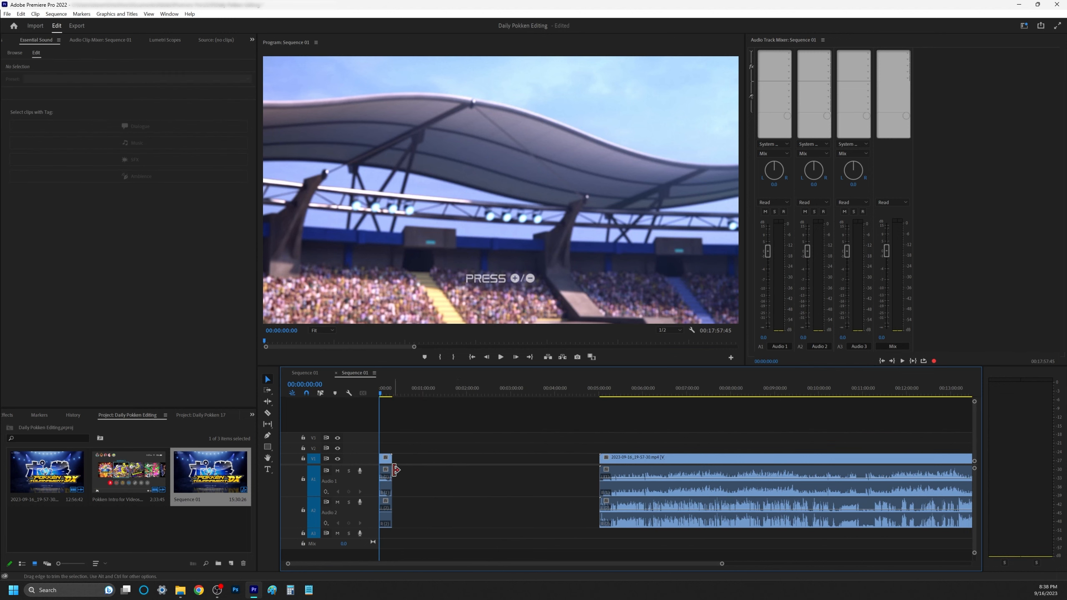
Play the remaining intro footage to about 00:00:11:40 to check the title screen and its fade to black.
key(space)
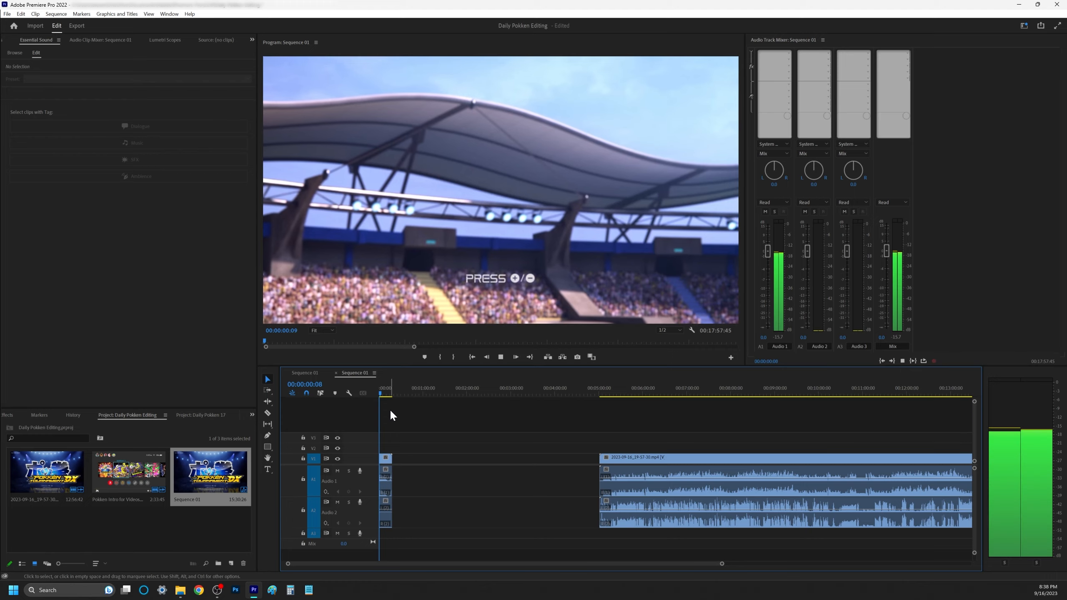
key(=)
key(=)
key(=)
key(=)
click(472, 388)
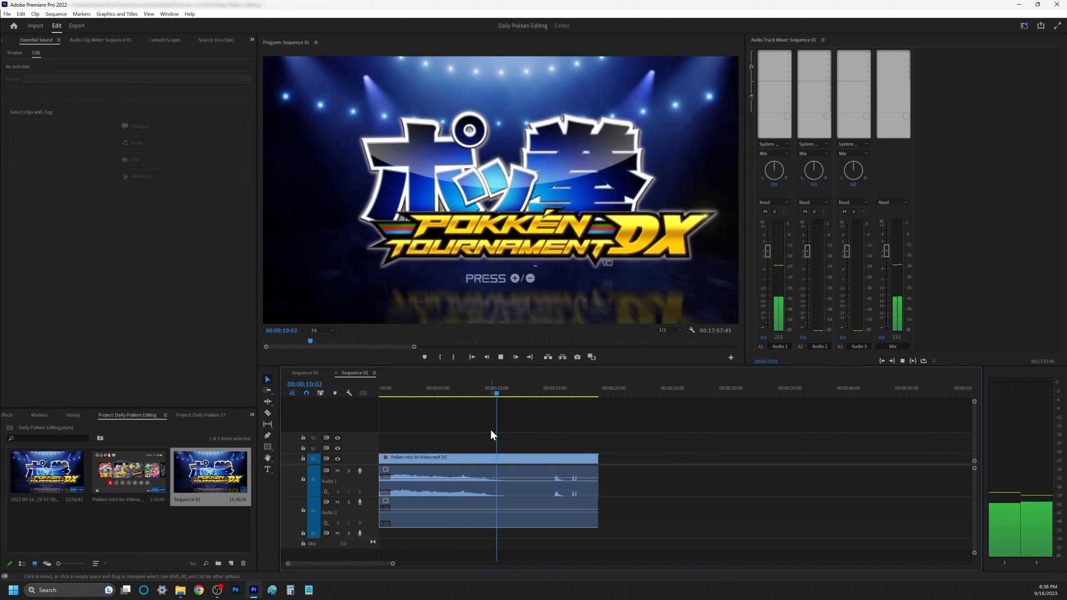
key(space)
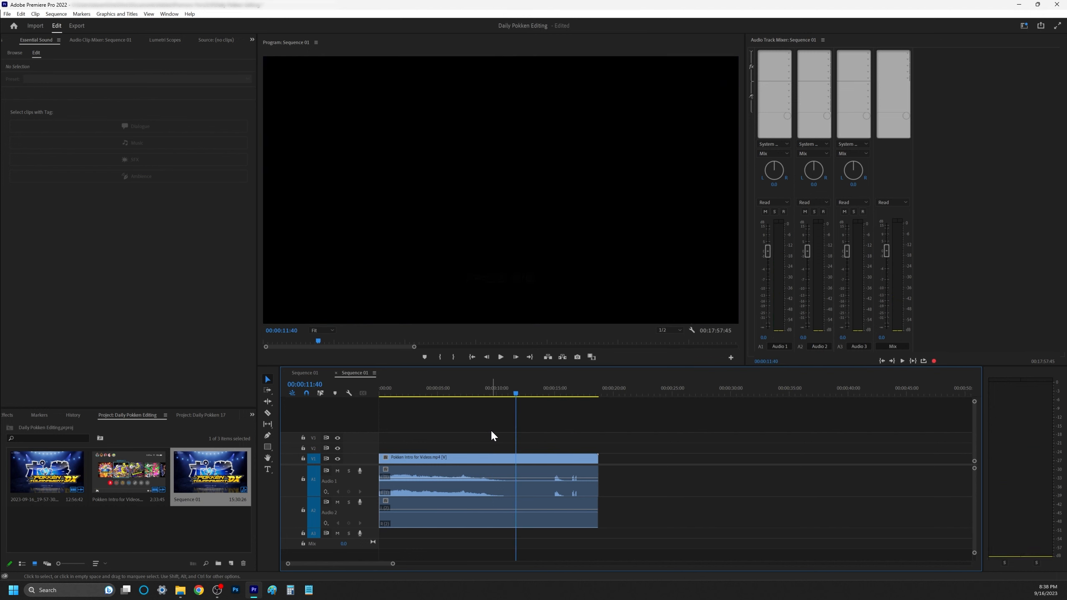
Replay the end of the intro's title screen, stop the playhead at 00:00:11:44, and activate the Razor tool.
key(Down)
key(Down)
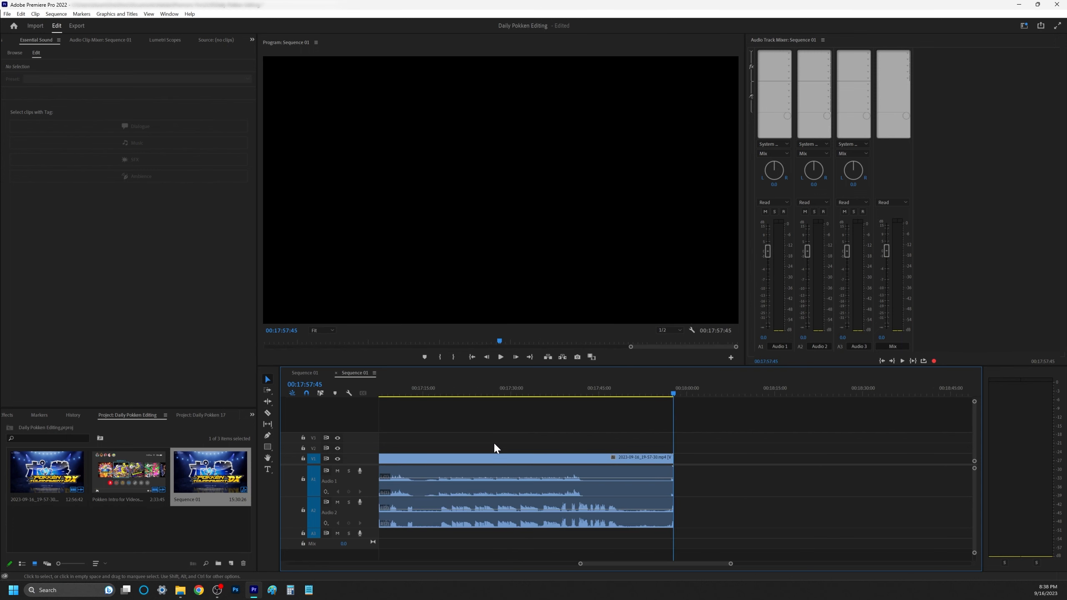
key(backslash)
key(Home)
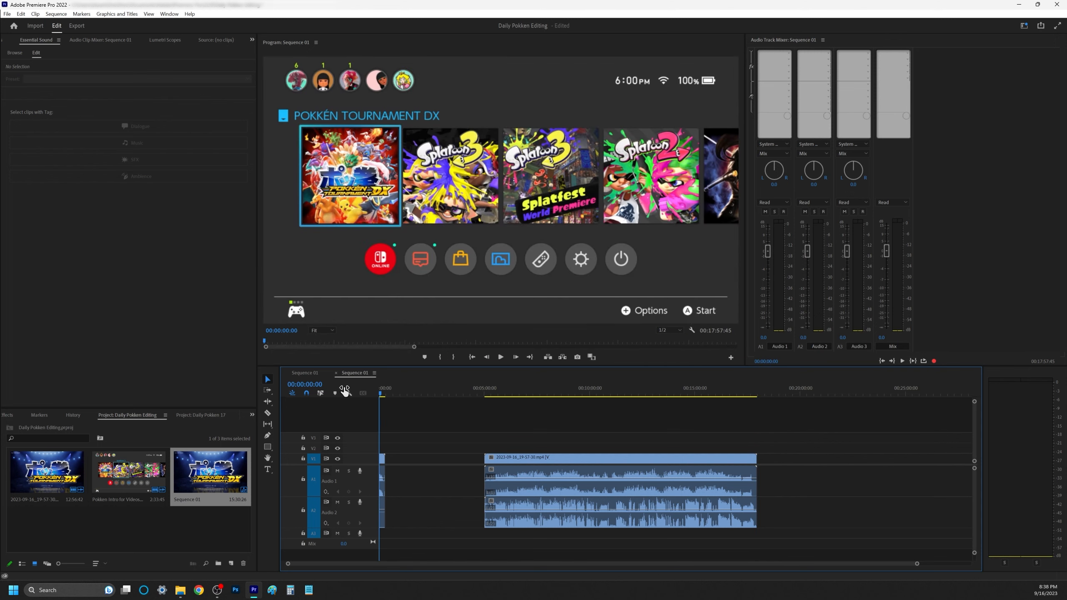
key(backslash)
click(526, 392)
key(equal)
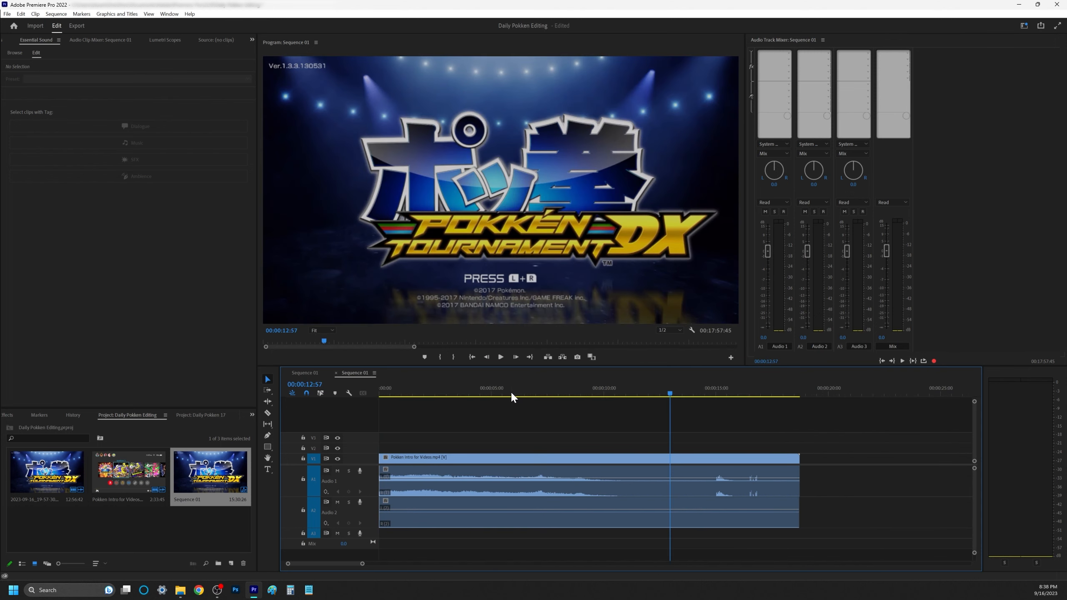
click(575, 392)
key(space)
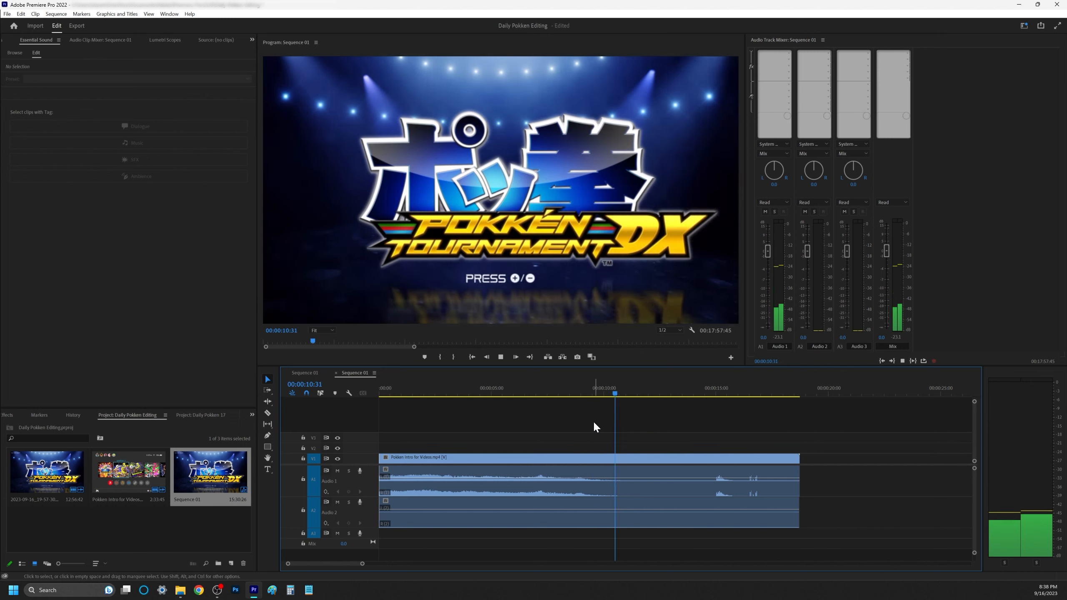
key(space)
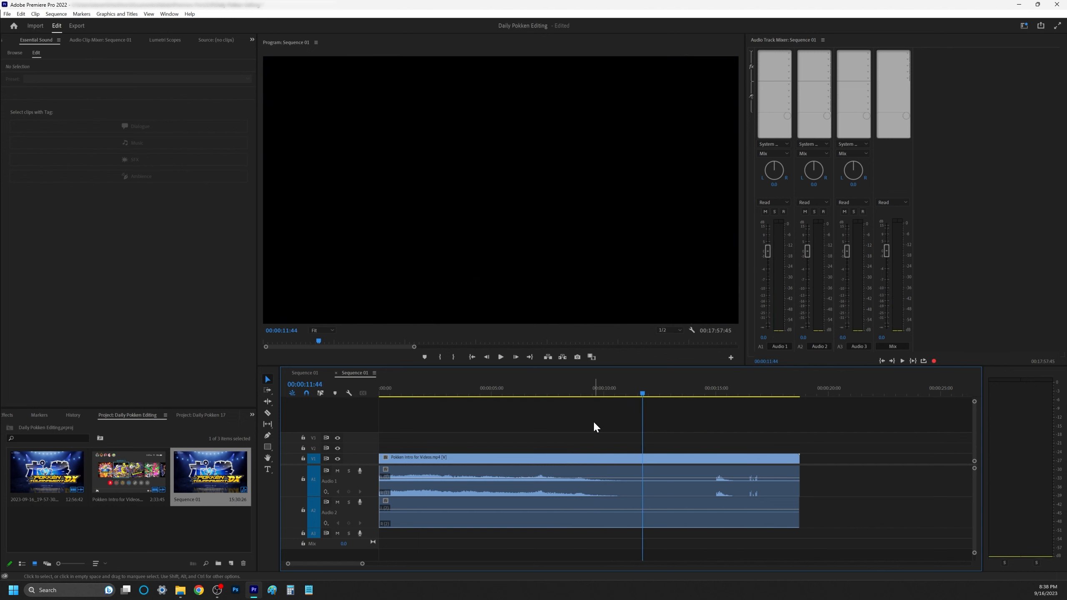
click(267, 412)
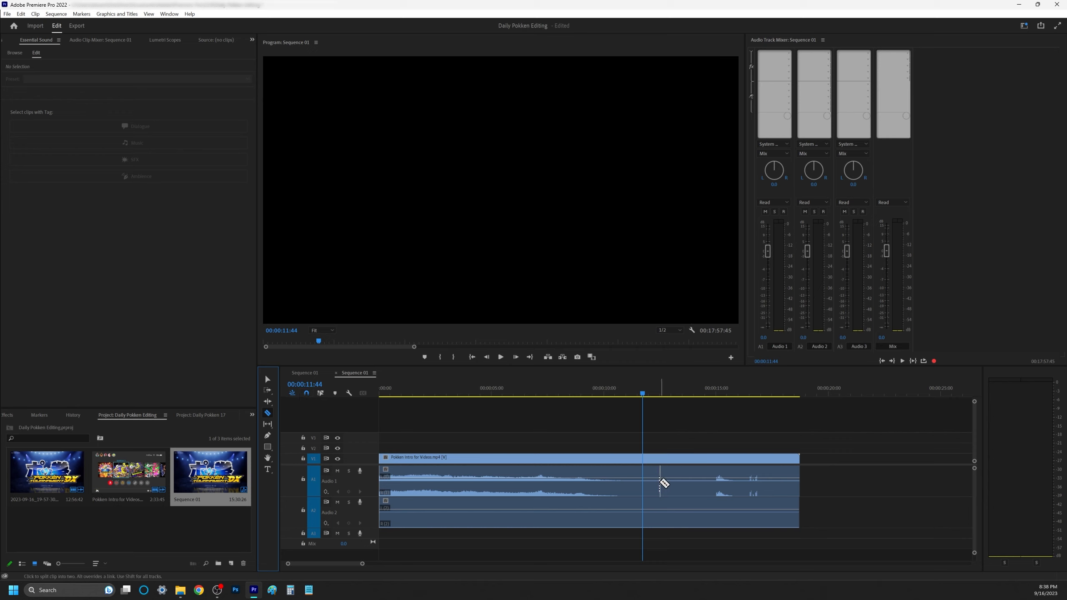
Try cutting the intro clip past the playhead on single tracks and across all tracks, and undo the cuts.
key(shift)
click(669, 482)
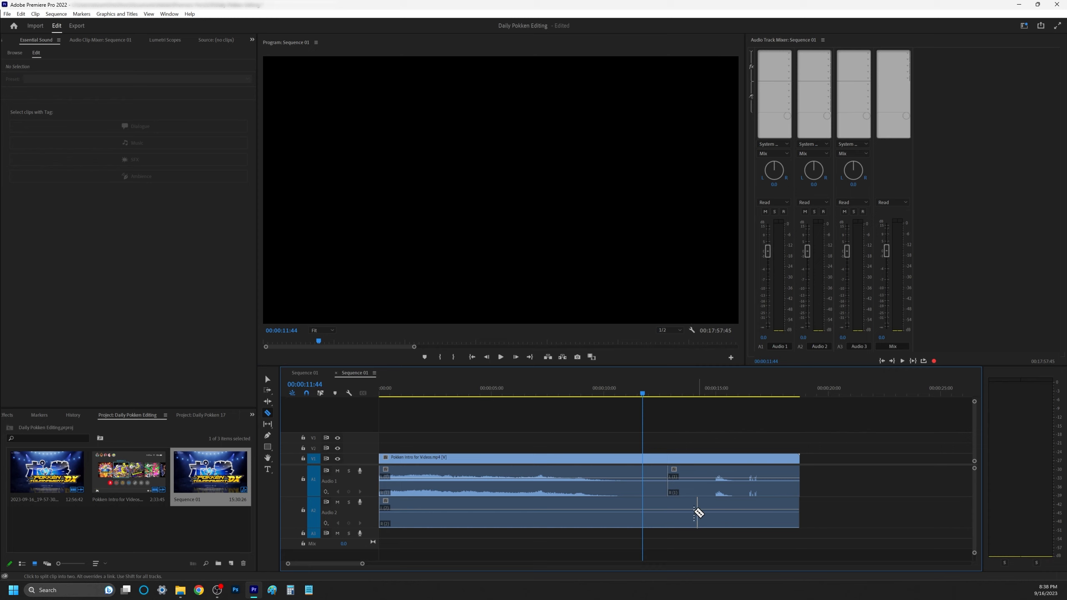
click(692, 509)
click(685, 470)
key(ctrl+z)
key(ctrl+z)
key(ctrl+z)
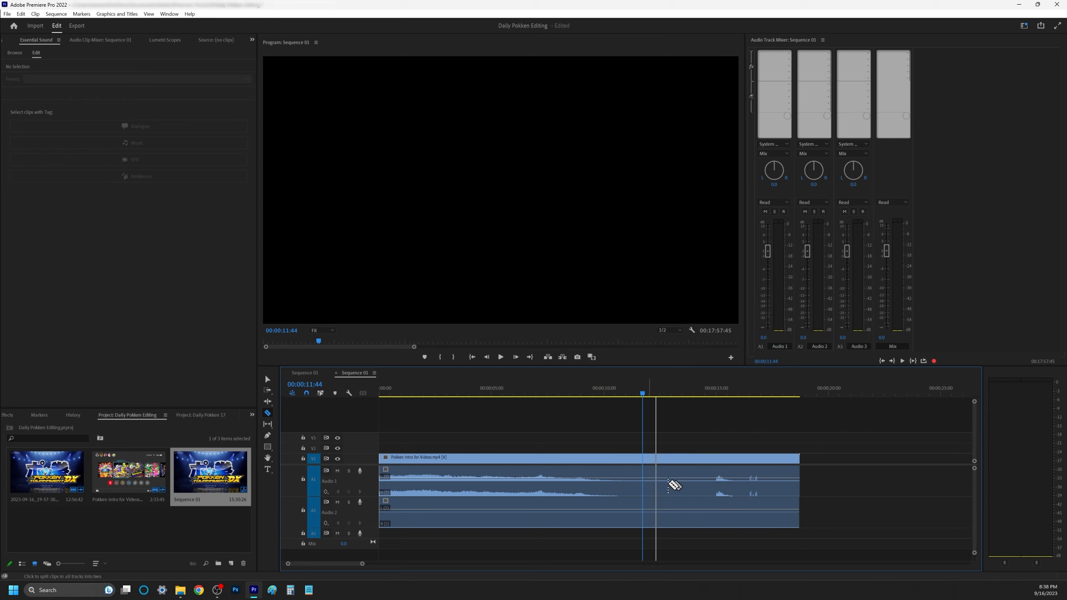
shift+click(681, 486)
shift+click(669, 483)
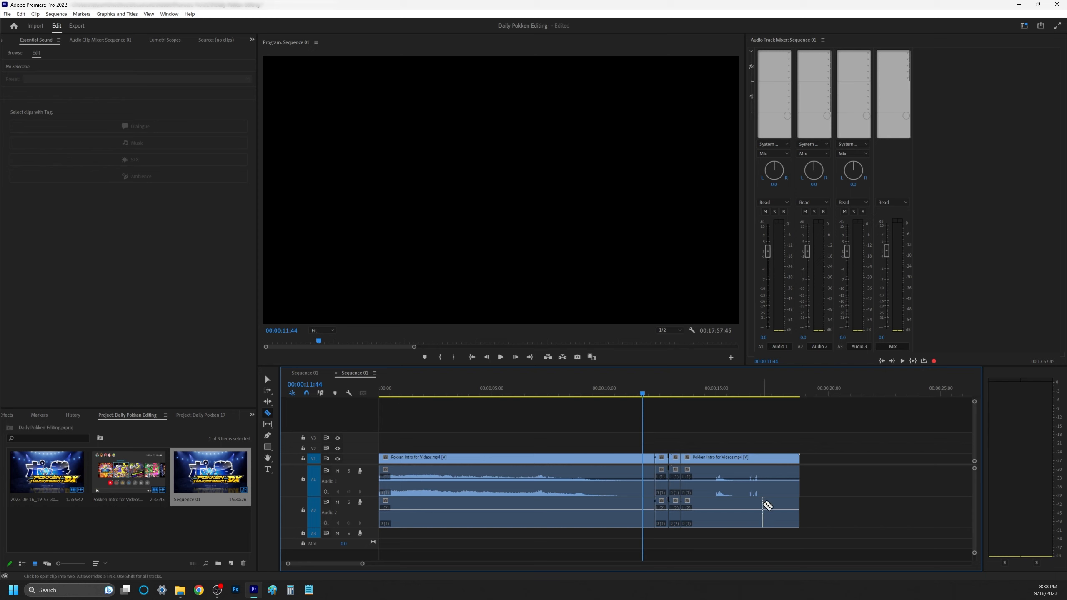
key(ctrl+z)
key(ctrl+z)
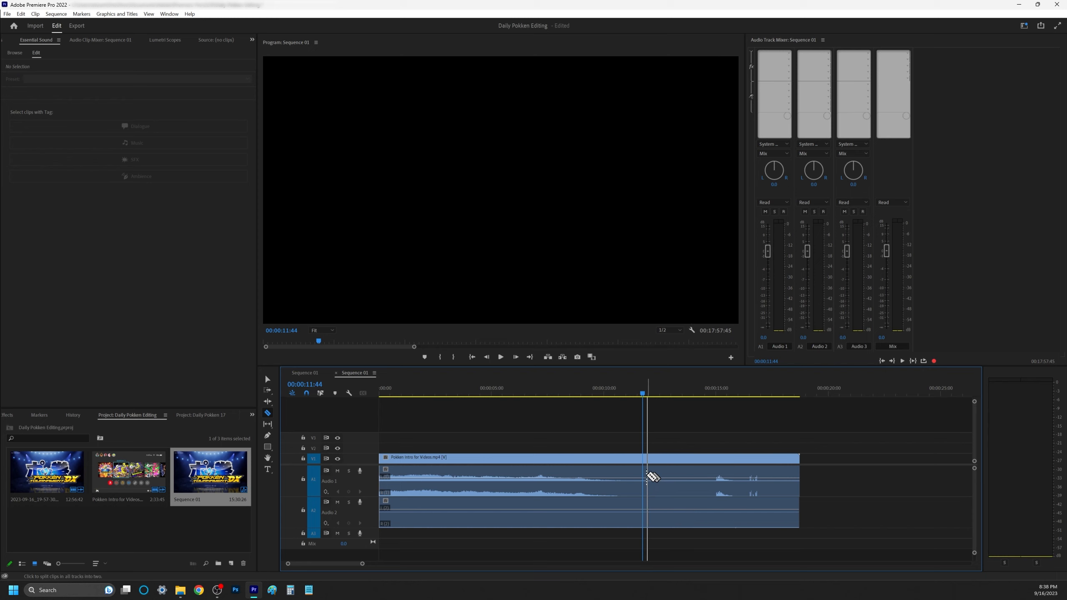
Split the intro clip across all tracks at 00:00:11:44 and delete the segment after the cut.
shift+click(645, 475)
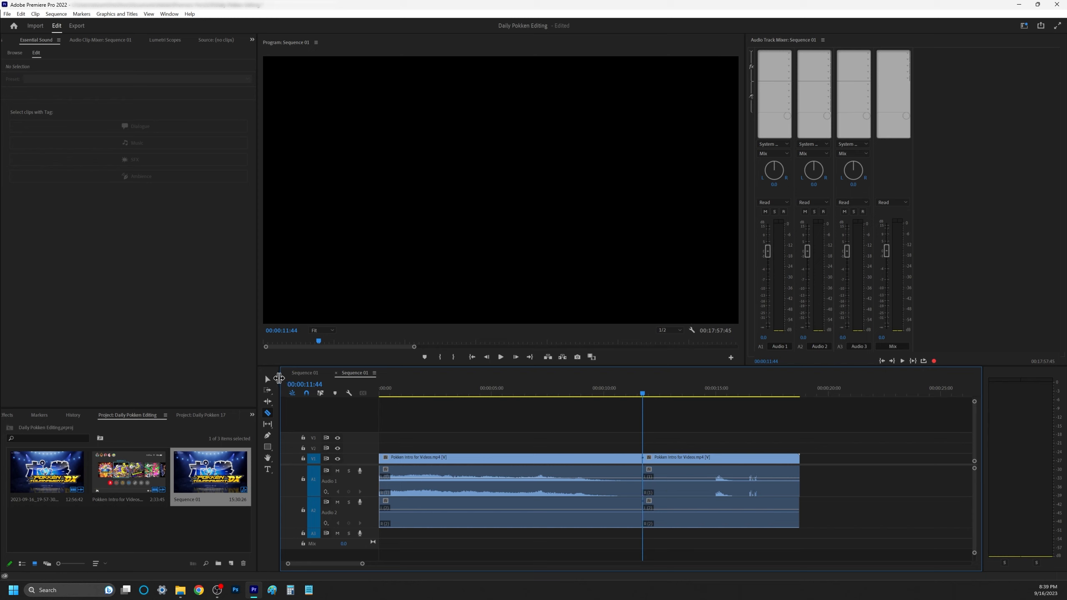
key(v)
drag(674, 439, 715, 514)
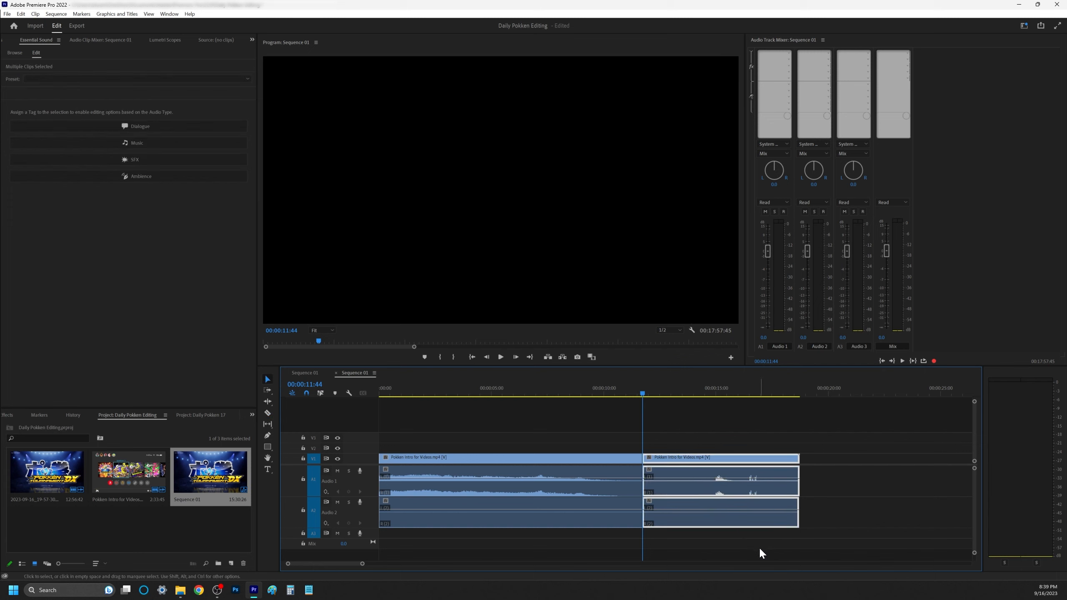
key(Delete)
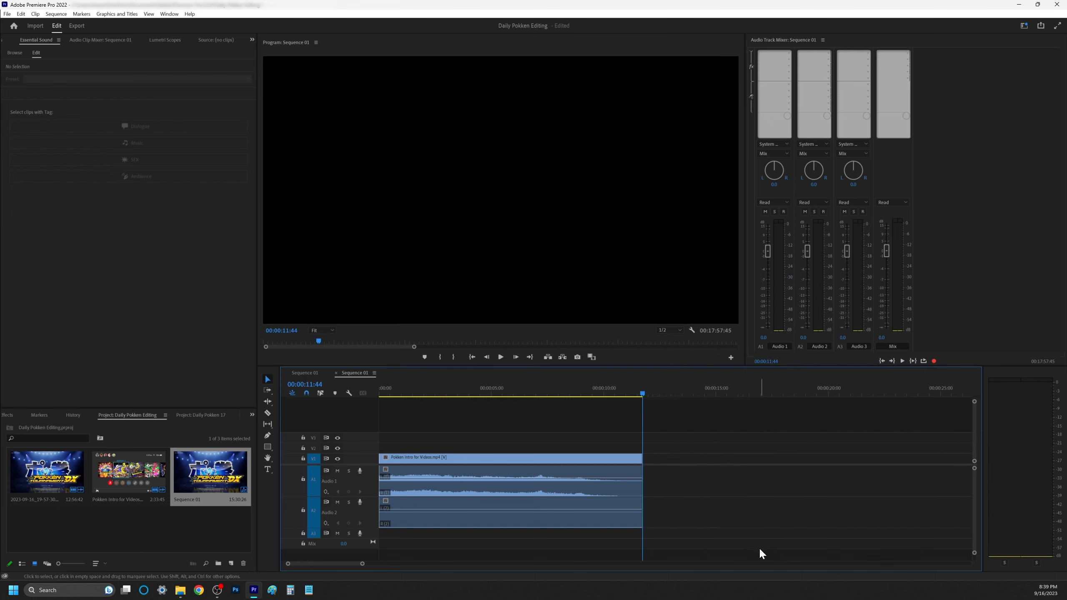
Move the gameplay recording earlier in the sequence so that it starts at about 00:01:51.
key(minus)
key(minus)
key(minus)
key(minus)
key(minus)
key(minus)
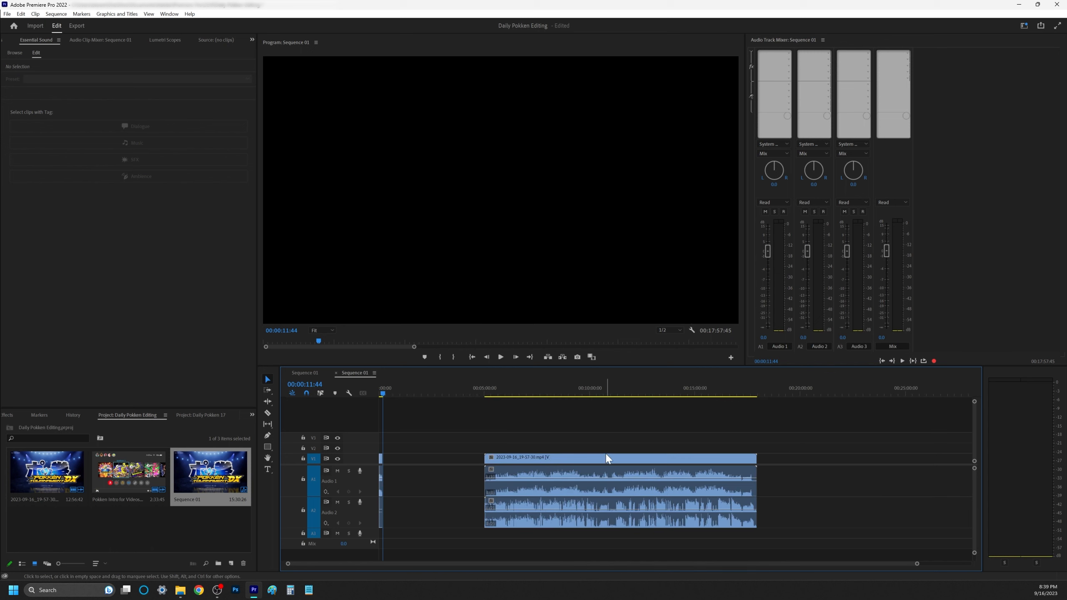
drag(534, 411, 561, 460)
click(465, 401)
Play the gameplay recording from 00:03:45:36 to about 00:03:49:48, and return the playhead to the recording's start.
click(459, 389)
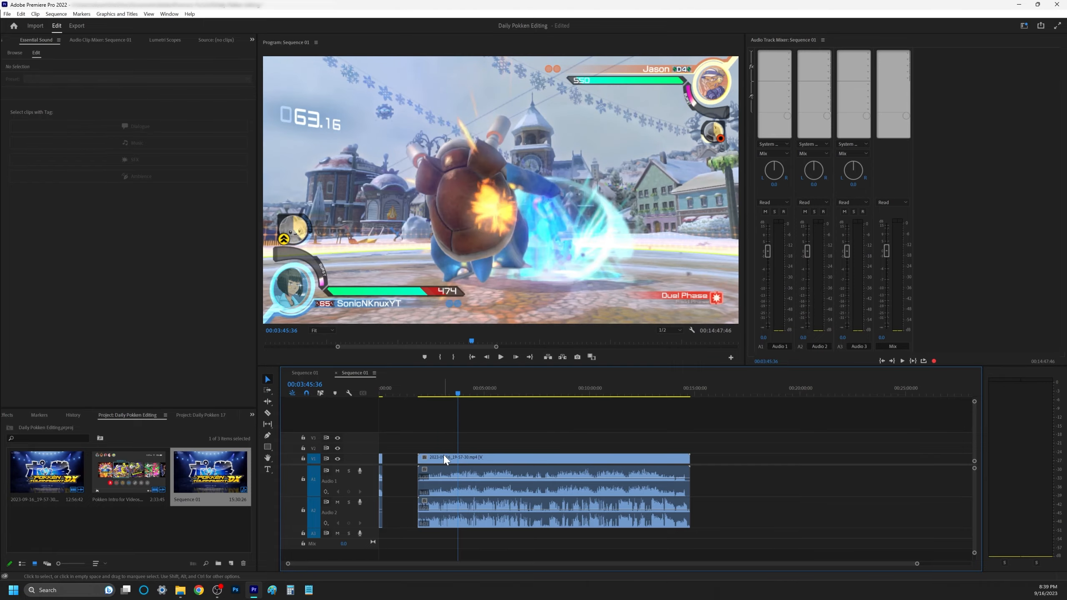
key(space)
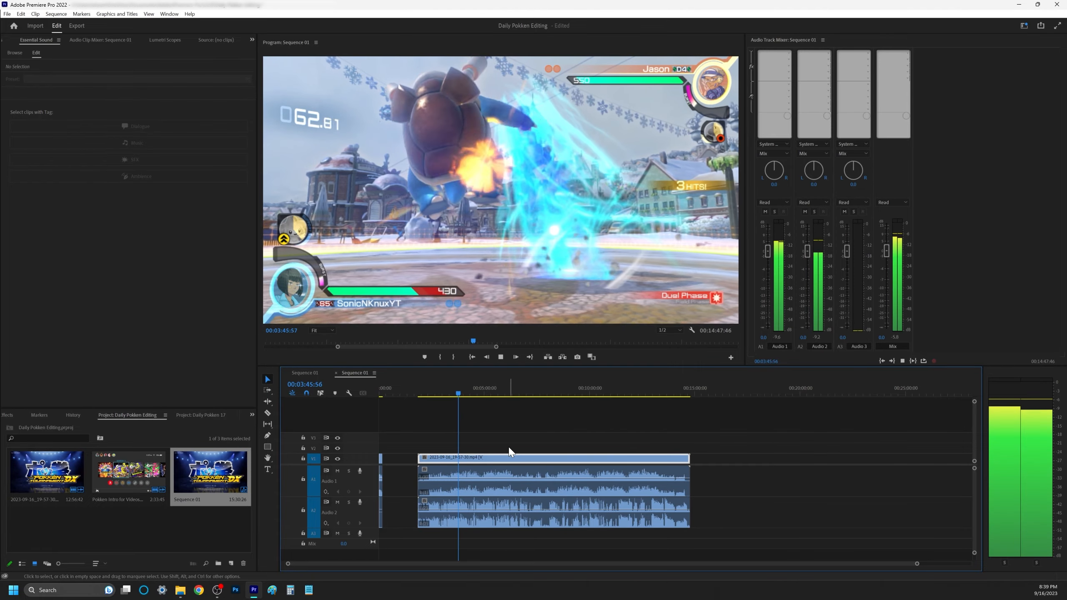
scroll(510, 451, up, 1)
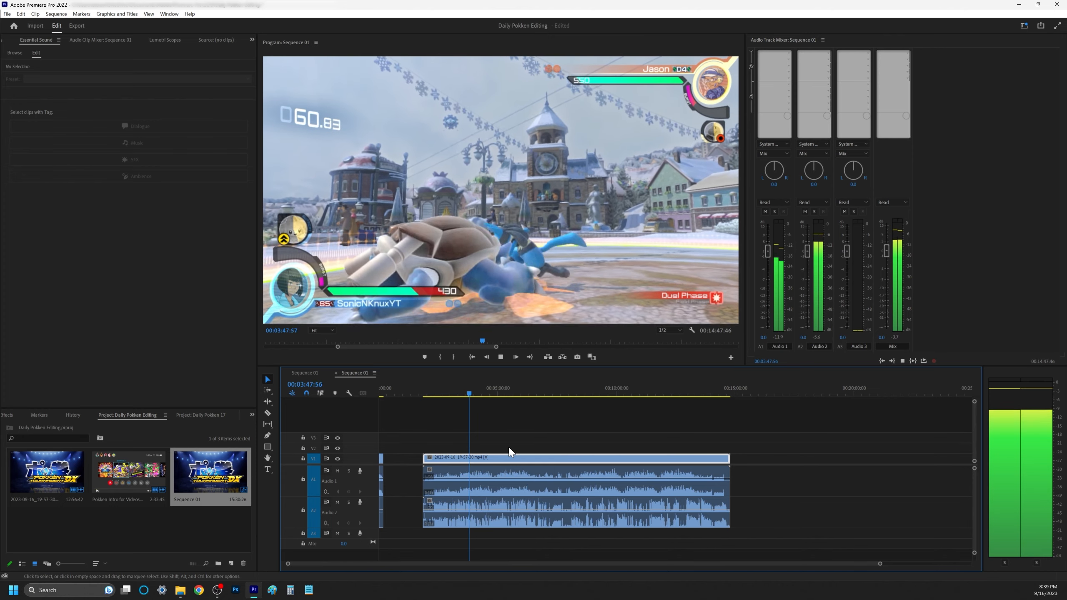
key(space)
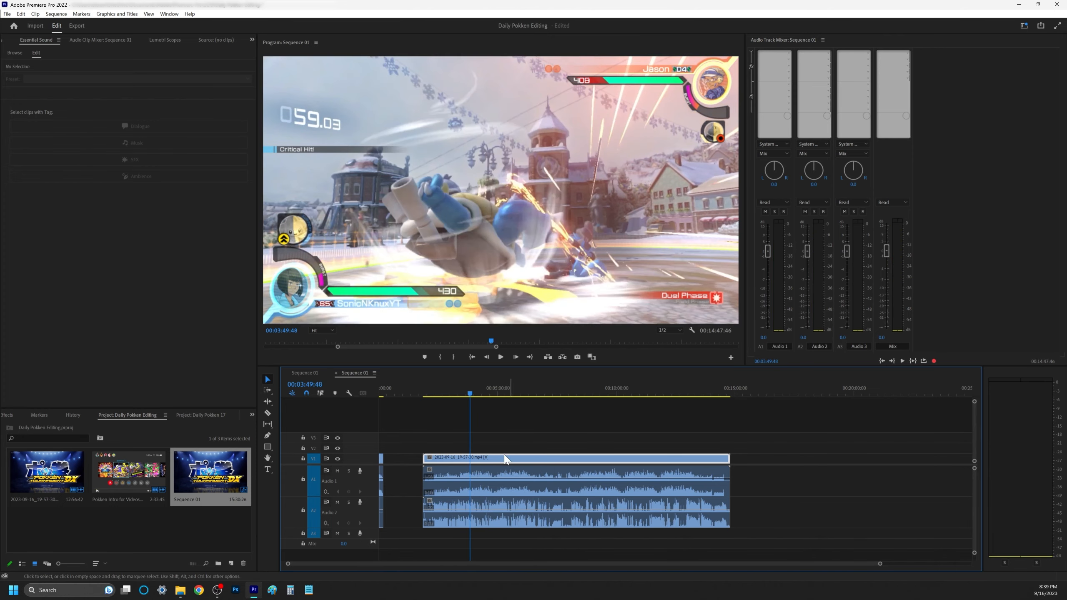
key(Up)
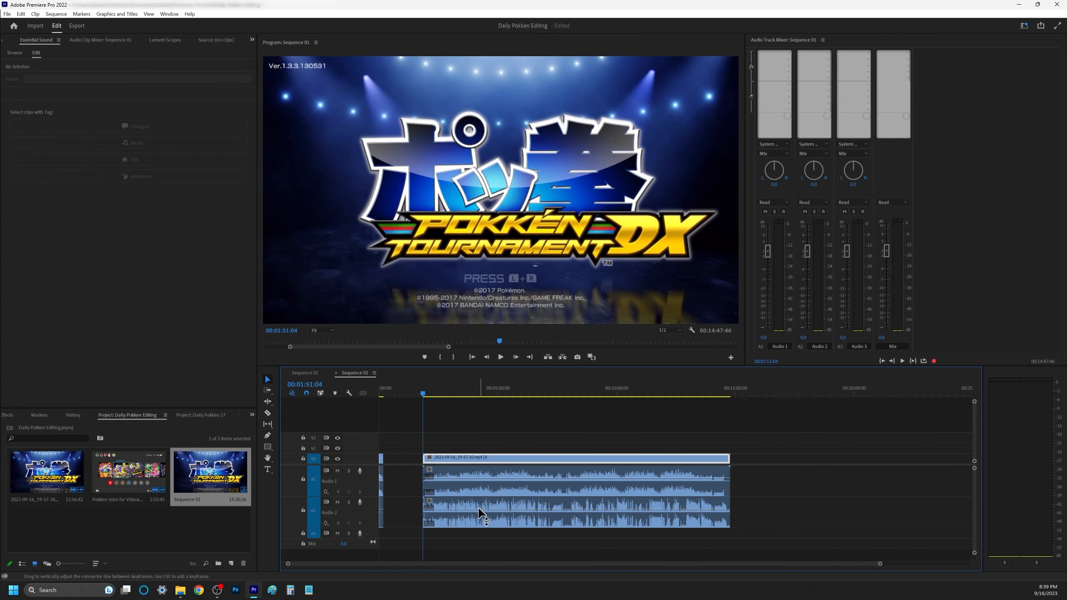
Shift the gameplay recording's Audio 1 clip two frames earlier than its video so that it starts at 00:01:51:02.
key(equal)
key(equal)
key(equal)
key(equal)
key(equal)
key(equal)
key(equal)
key(equal)
key(equal)
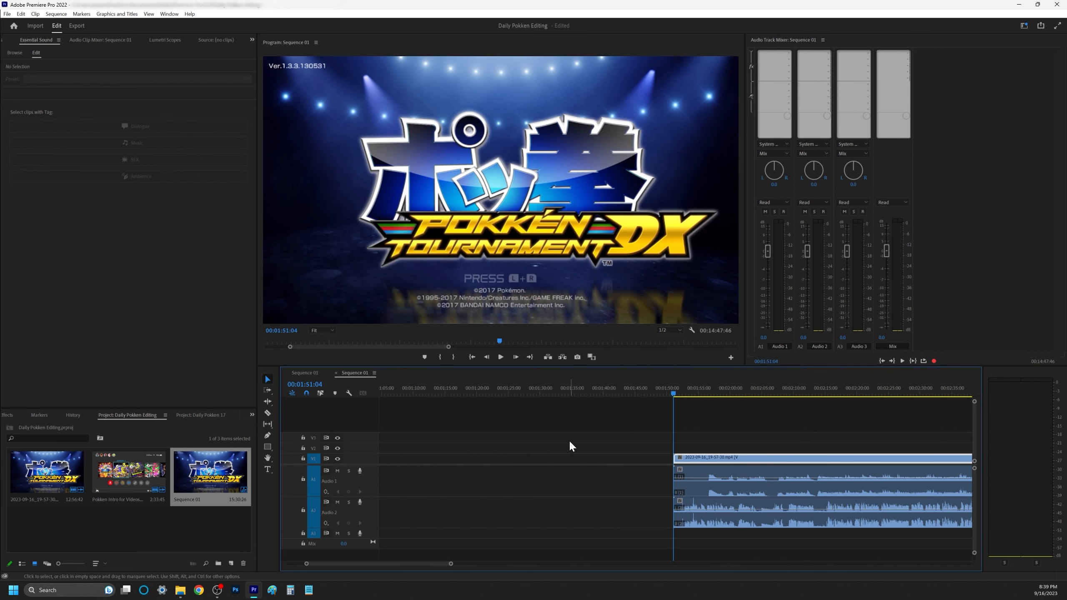
key(equal)
key(equal)
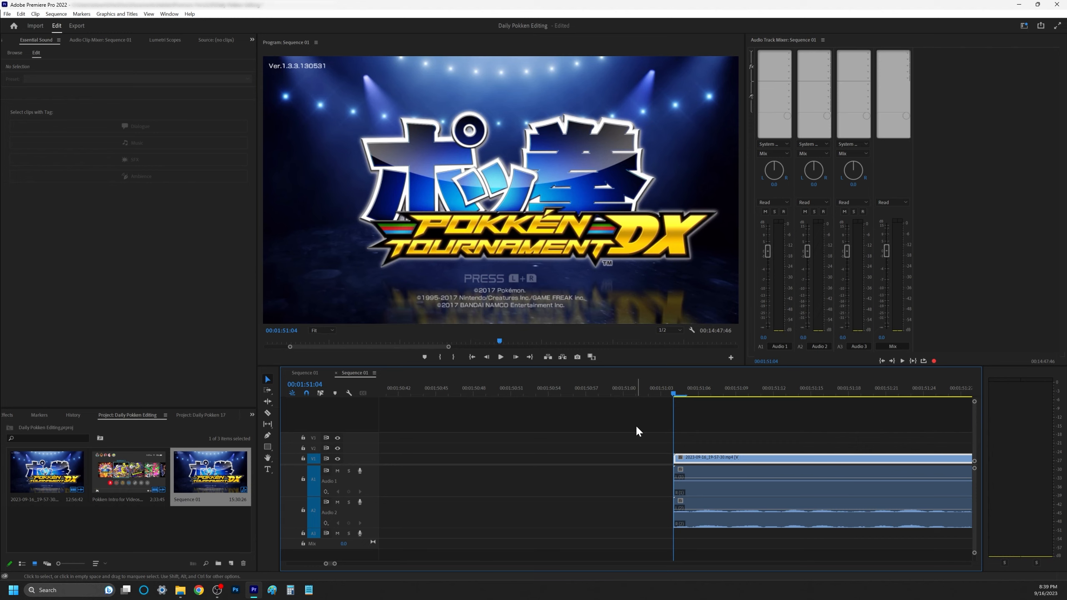
key(Left)
key(Left)
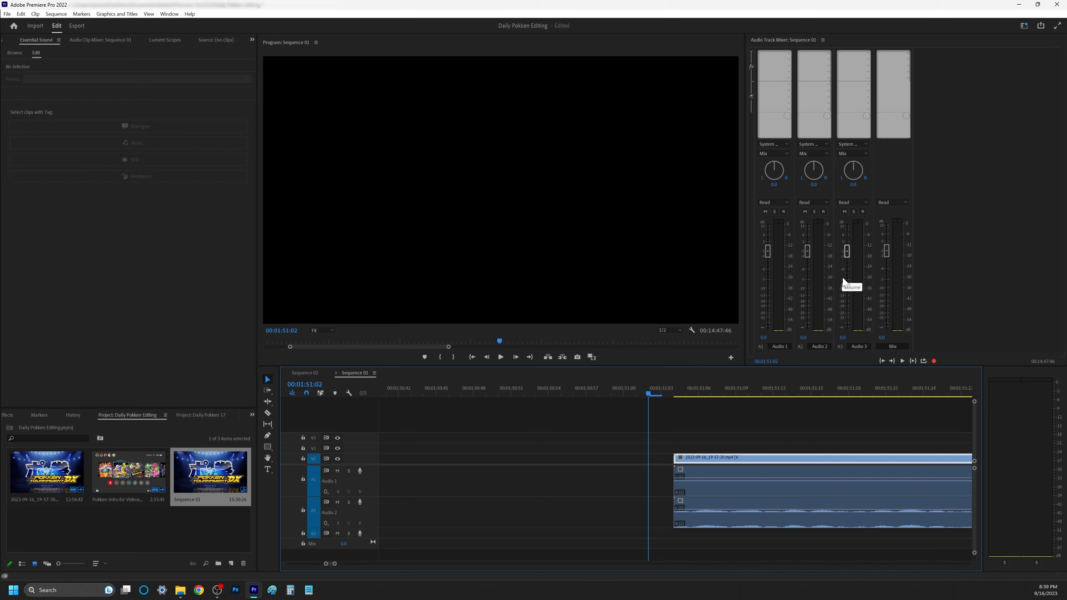
drag(693, 490, 669, 492)
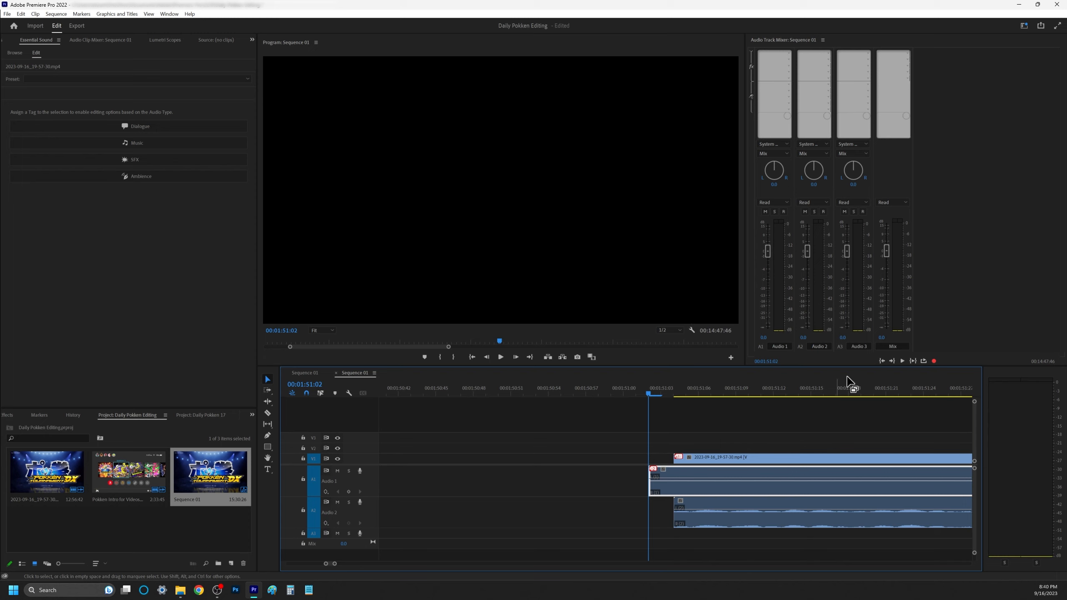
Shift the gameplay recording's Audio 2 clip earlier so that it starts at 00:01:50:42.
key(Left)
key(Left)
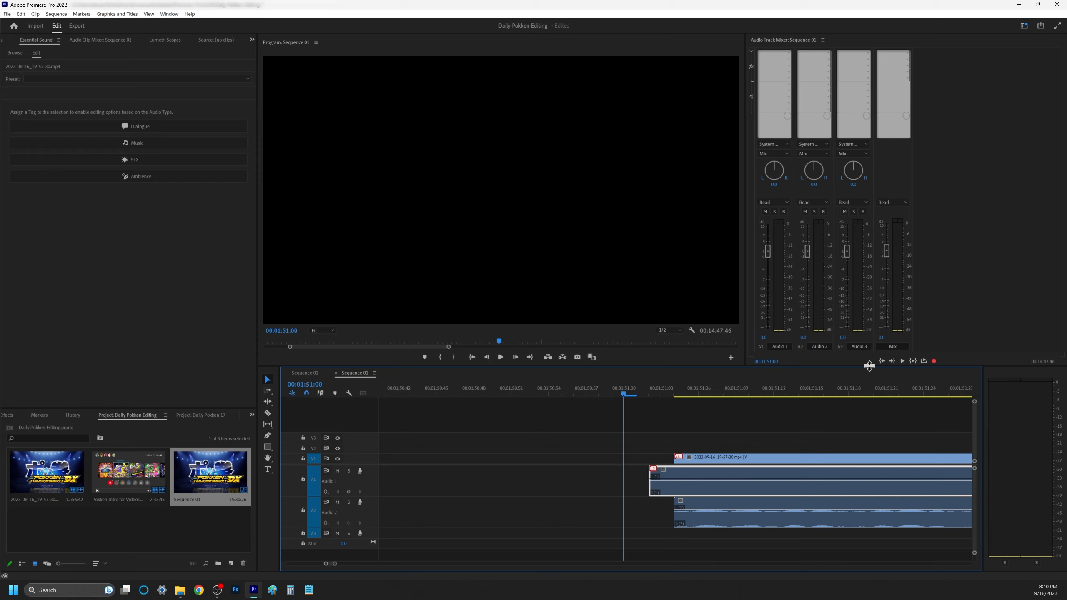
key(Left)
key(Left)
key(Left)
key(Left)
key(Left)
key(Left)
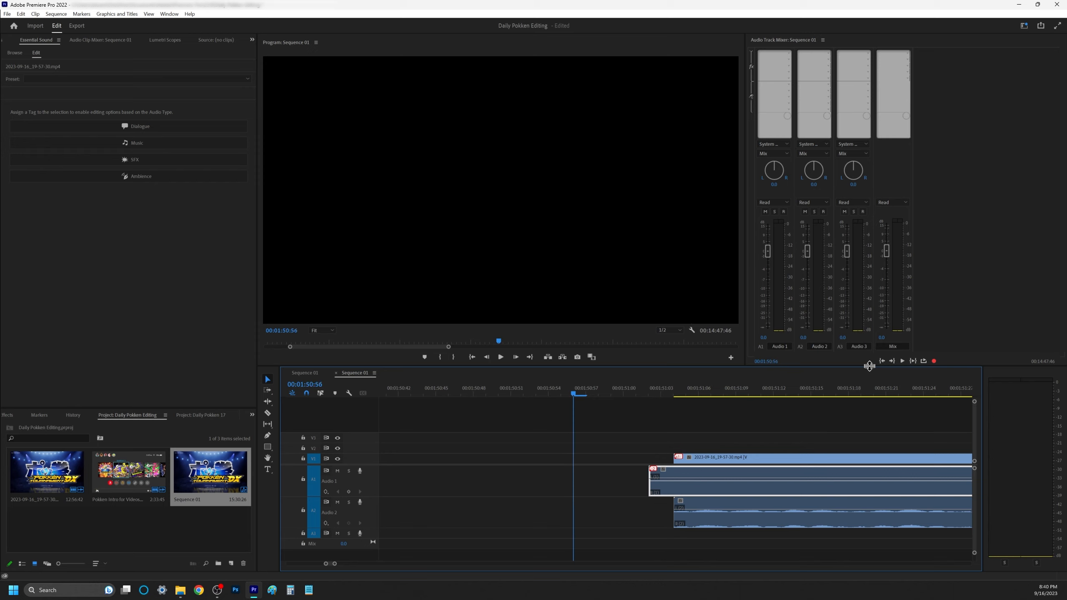
key(Left)
key(Left)
key(Left)
key(Left)
key(Left)
key(Left)
key(Left)
key(Left)
key(Left)
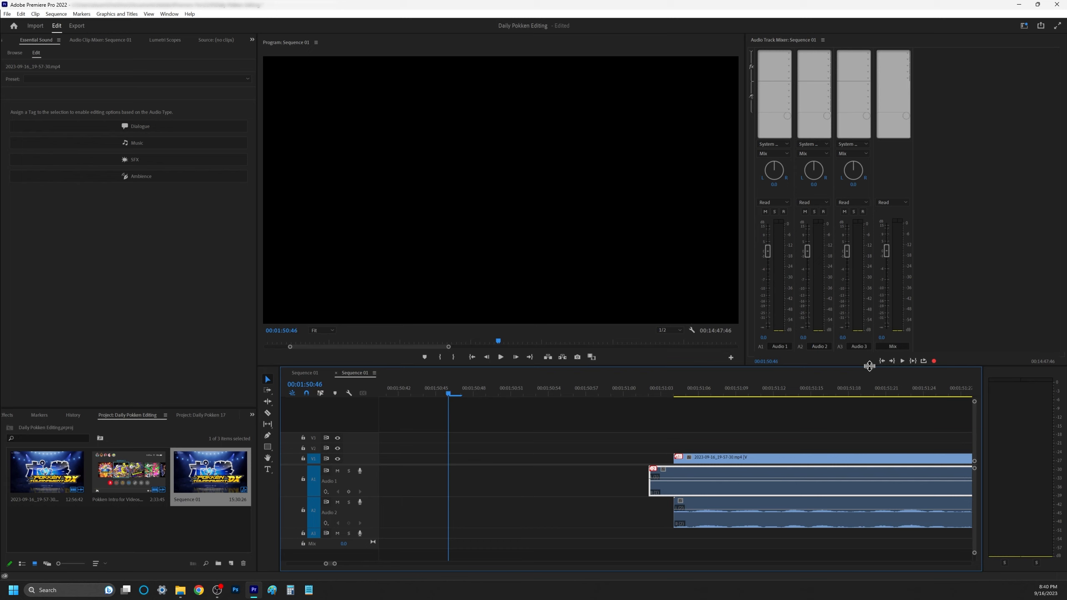
key(Left)
key(Left)
key(Left)
key(minus)
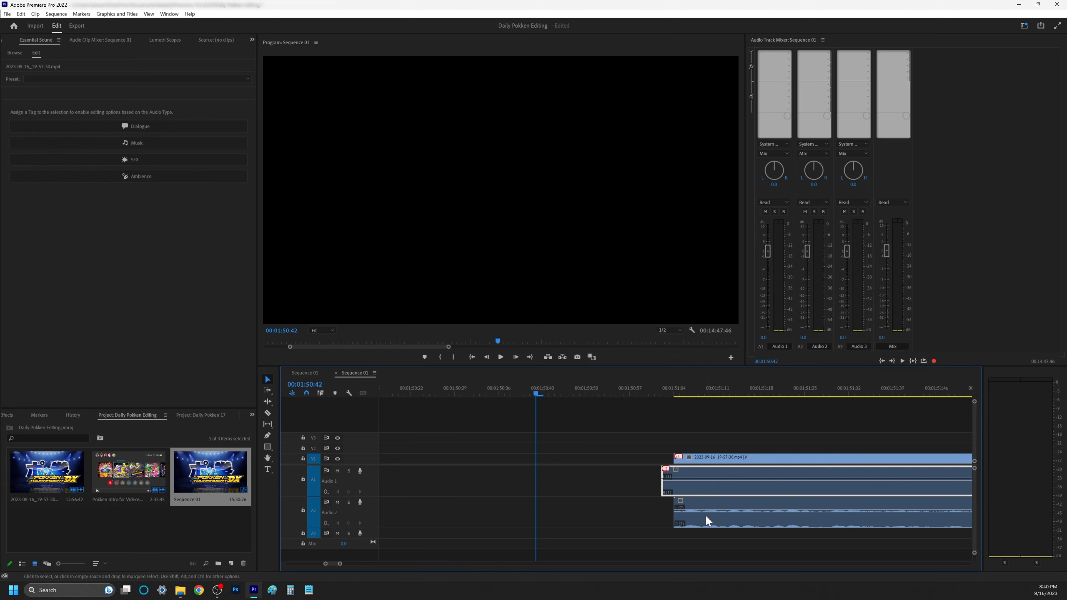
drag(707, 521, 568, 526)
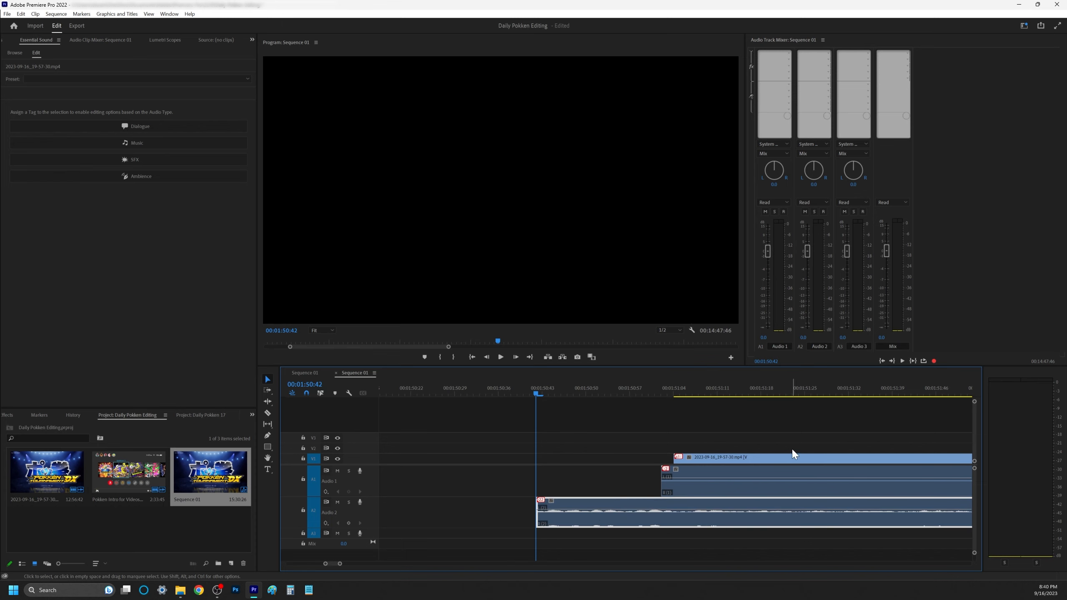
Play the gameplay recording near its end, from 00:14:07:21 to about 00:14:24:34, to check the audio against the picture.
key(minus)
key(minus)
key(minus)
key(minus)
key(minus)
key(minus)
key(minus)
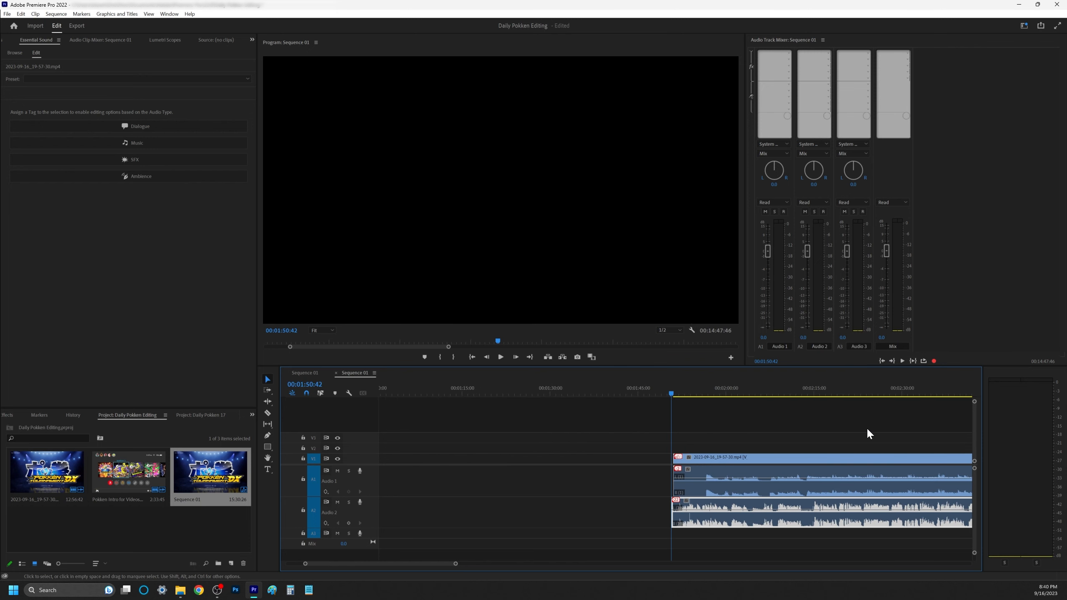
drag(718, 392, 751, 384)
key(equal)
key(equal)
key(equal)
key(equal)
key(equal)
click(737, 390)
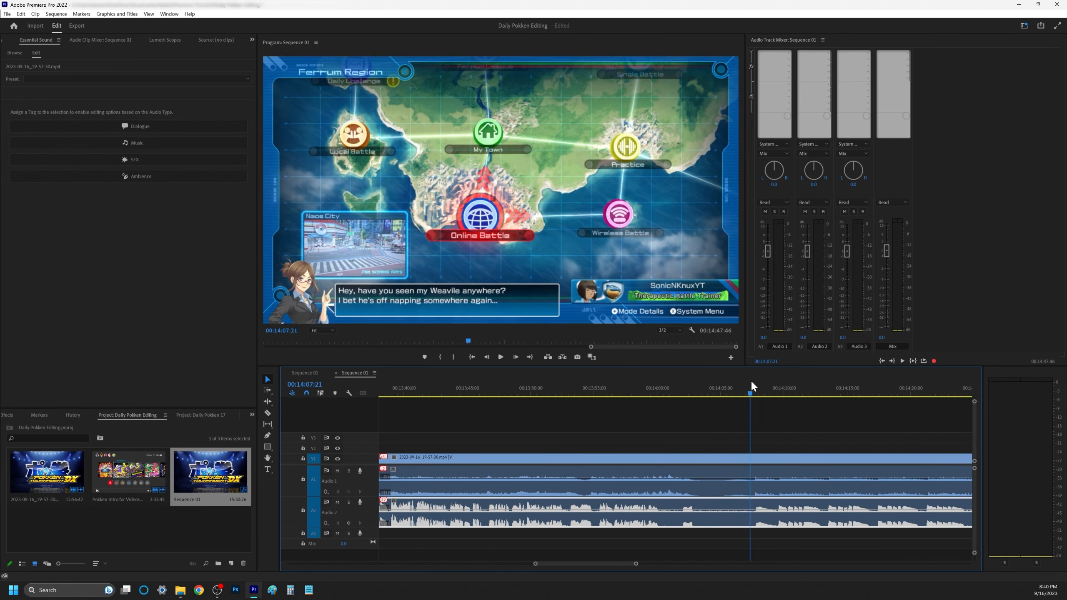
key(equal)
key(equal)
key(equal)
key(equal)
key(equal)
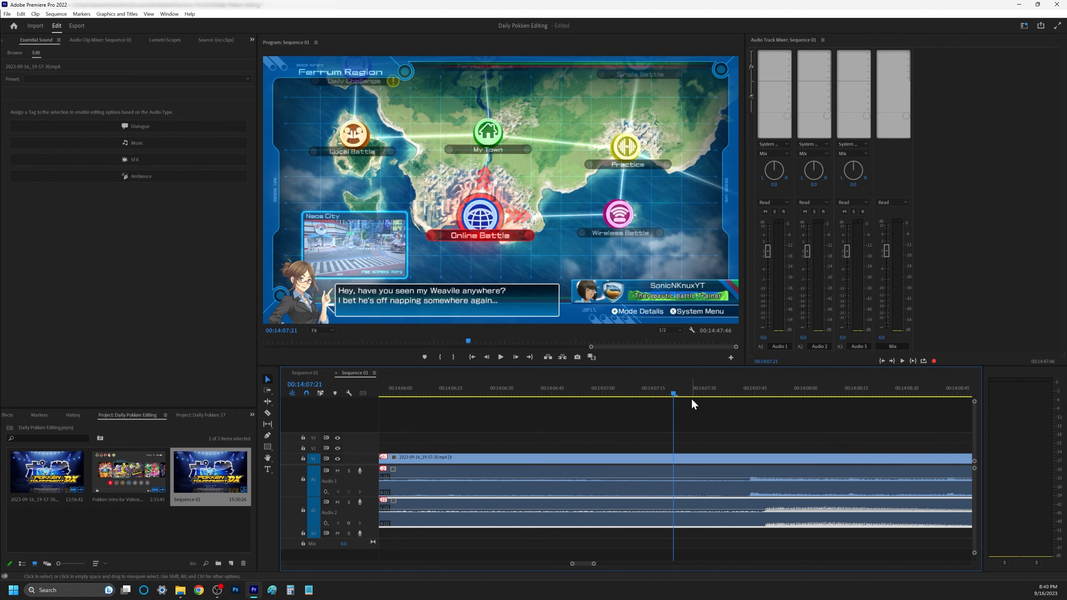
key(space)
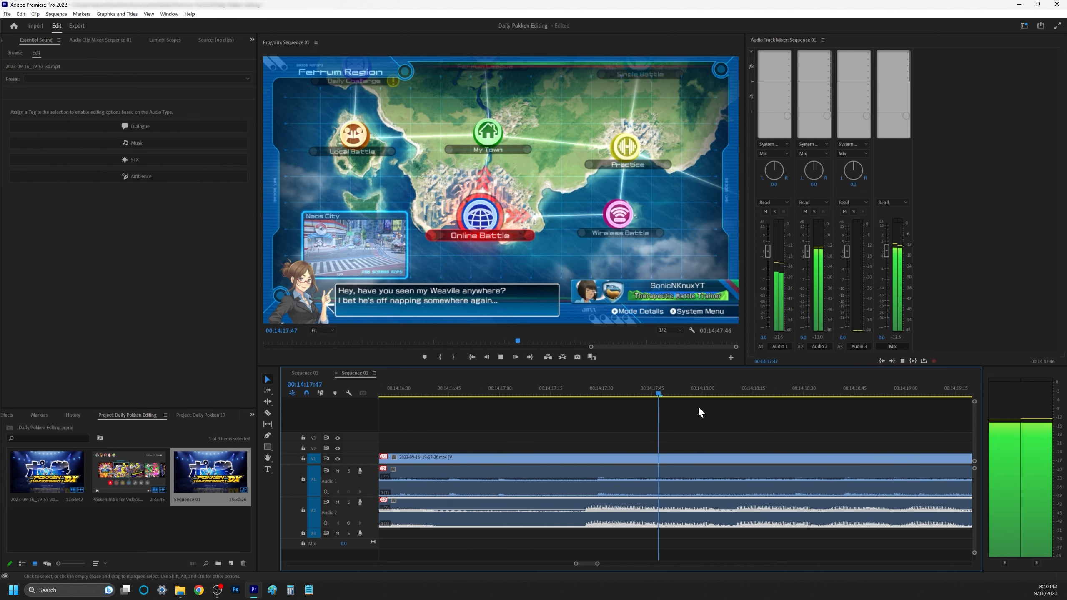
key(minus)
key(minus)
key(minus)
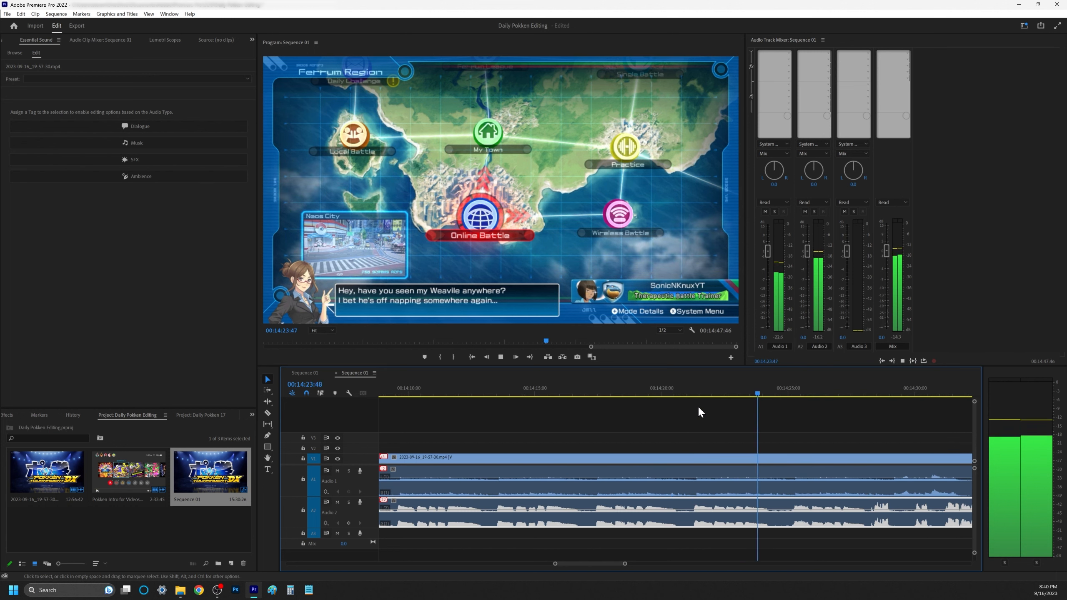
key(space)
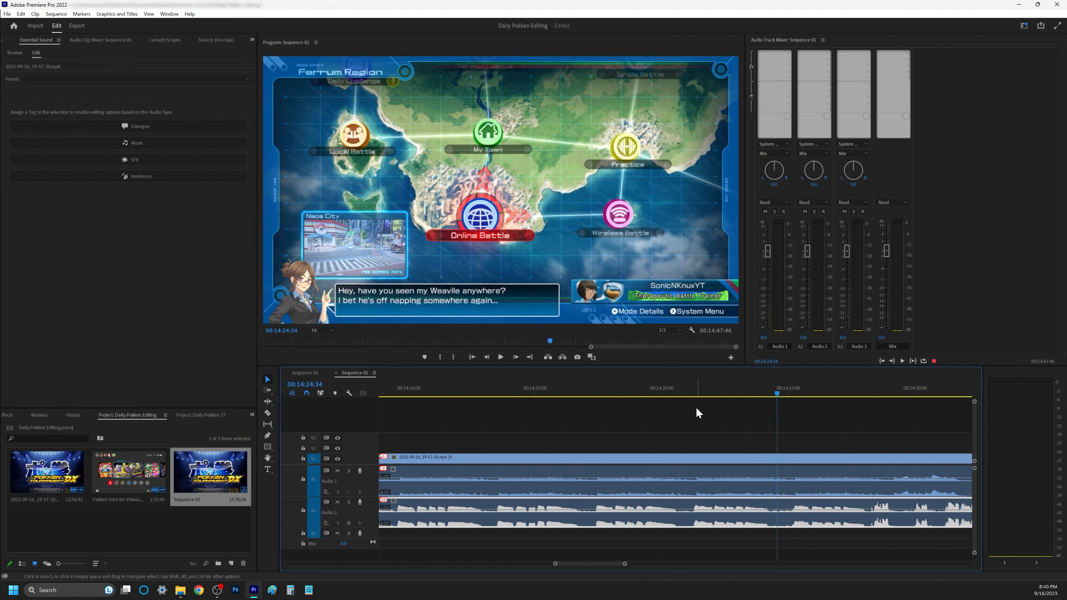
Return the playhead to the start of the gameplay recording's video at 00:01:51:04.
key(minus)
key(minus)
key(minus)
key(minus)
key(minus)
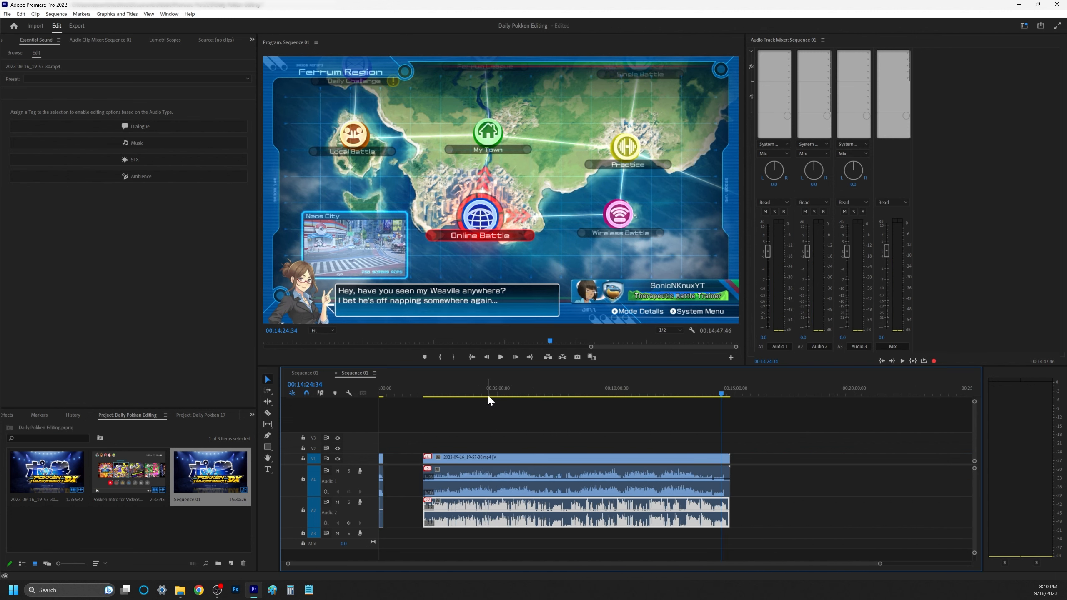
click(437, 389)
key(equal)
key(equal)
key(equal)
key(equal)
key(equal)
key(equal)
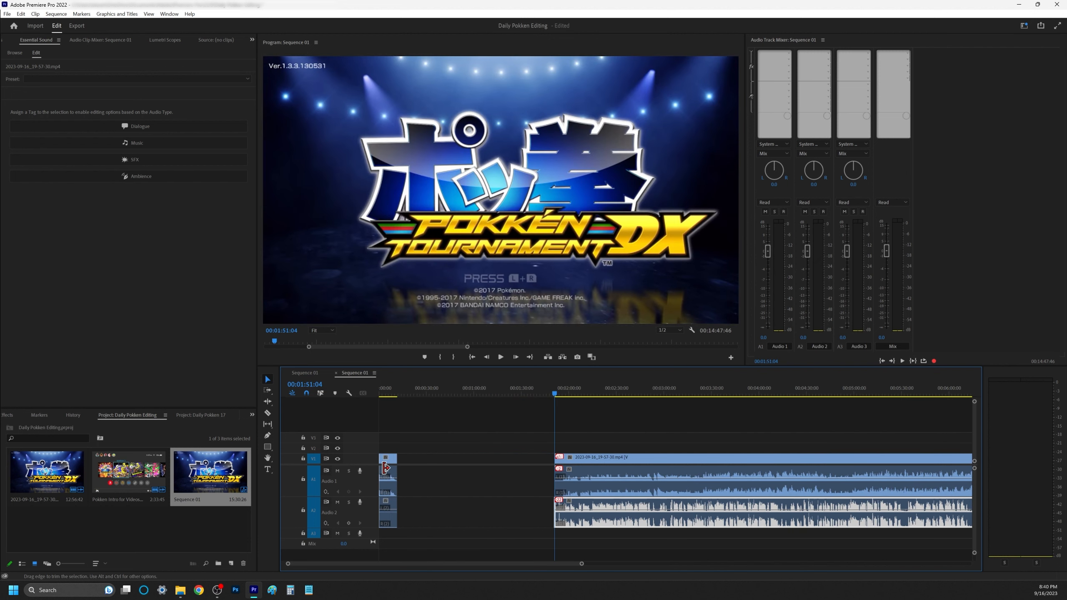
key(minus)
key(minus)
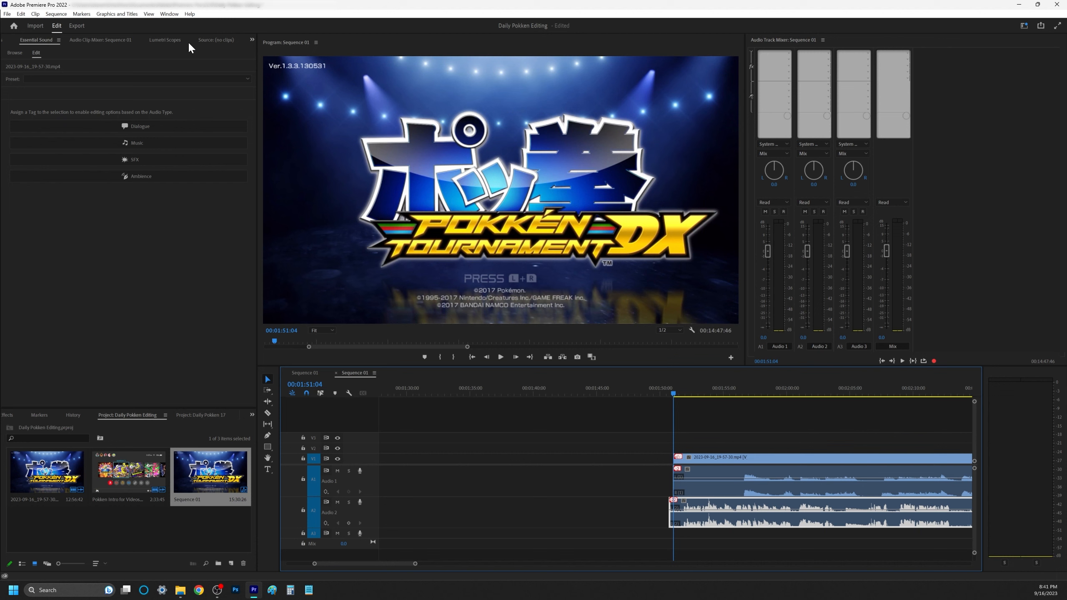
Select only the gameplay recording's Audio 2 clip and assign it the Dialogue audio type.
click(252, 39)
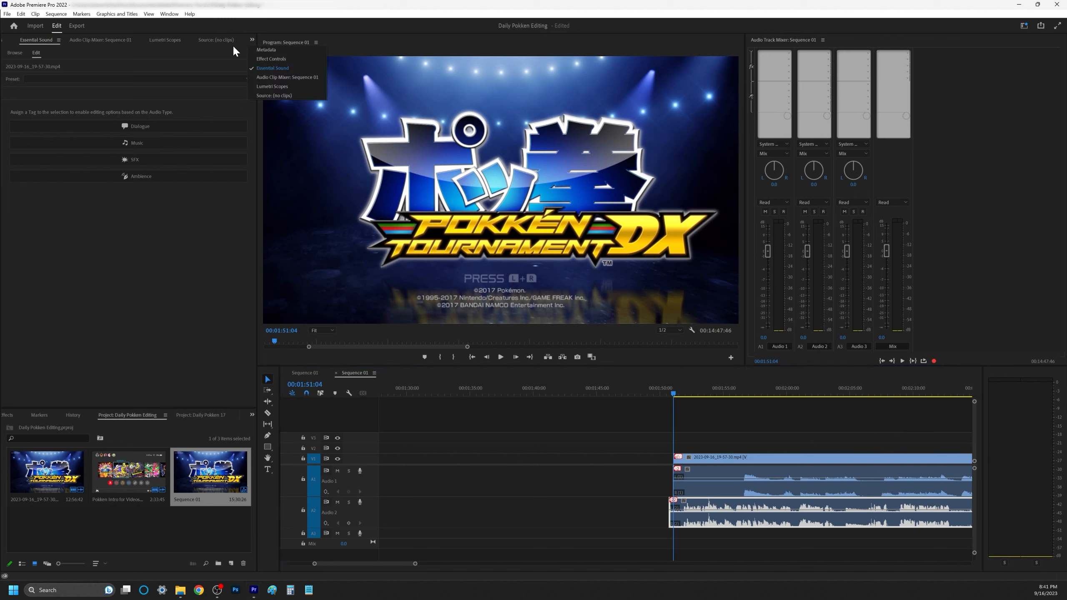
click(145, 297)
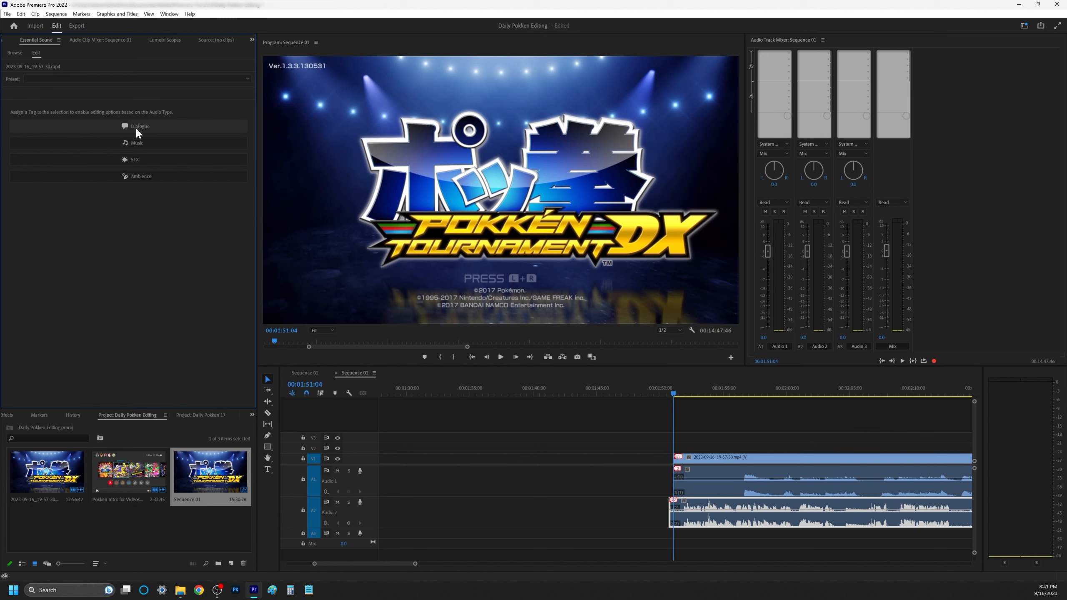
click(690, 440)
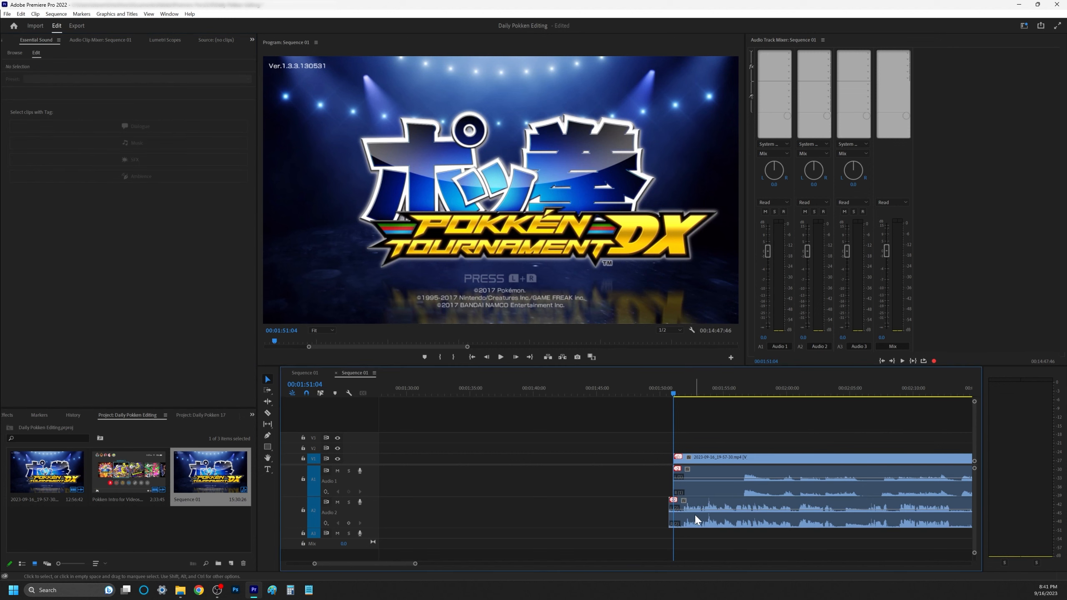
click(699, 521)
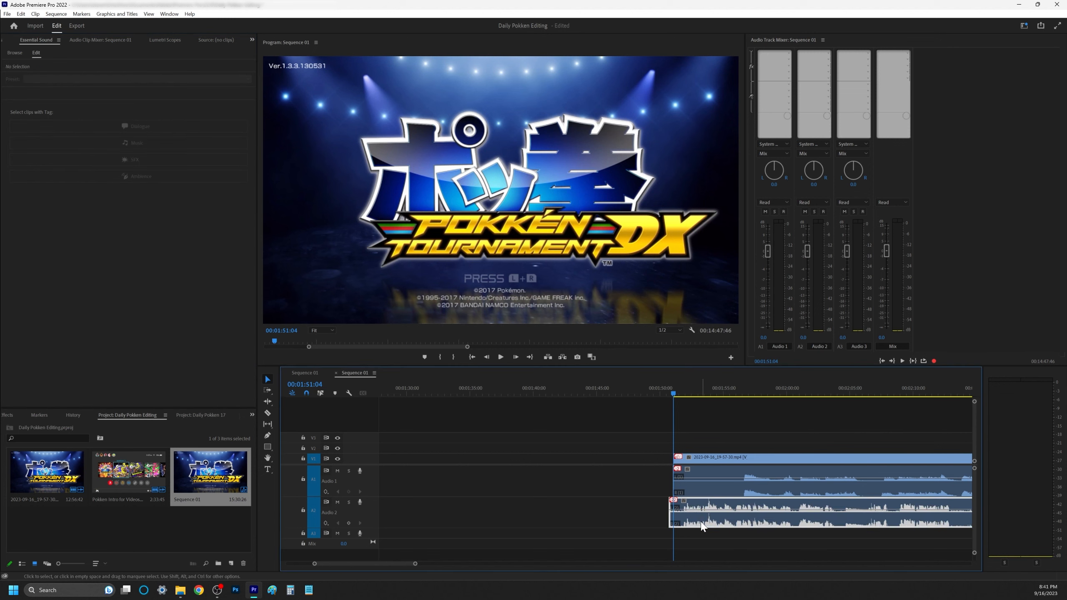
click(133, 127)
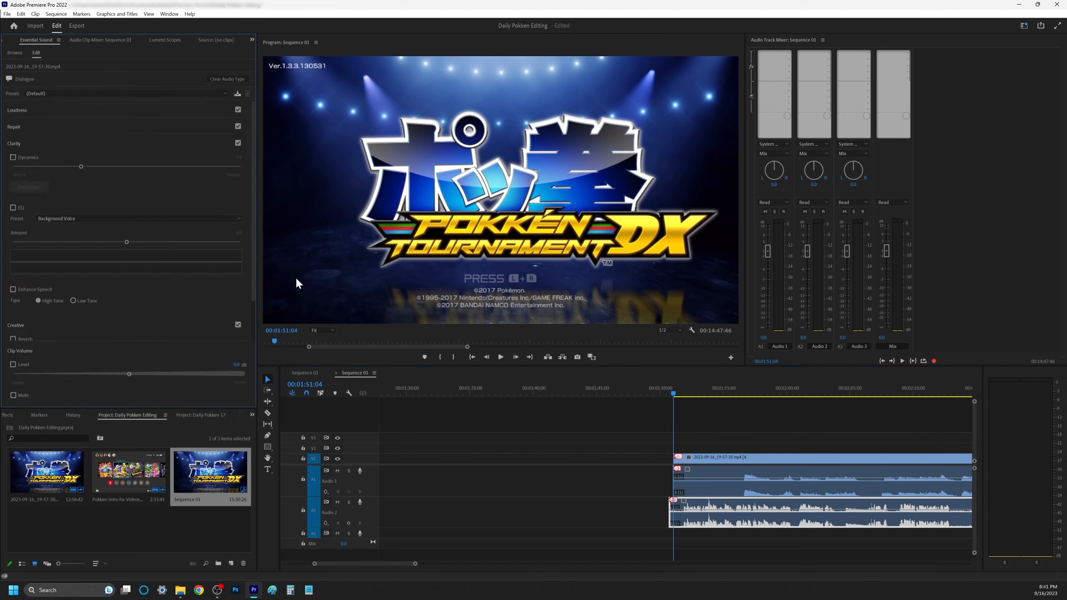
Assign the Music audio type to the gameplay recording's Audio 1 clip, clearing the tag once and reapplying it.
click(704, 493)
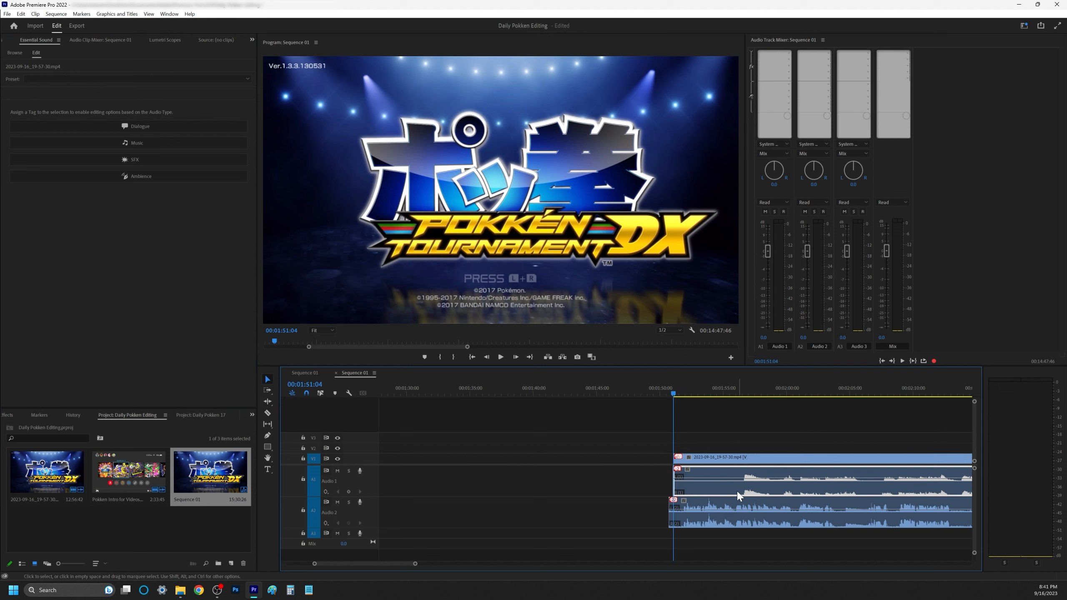
click(171, 144)
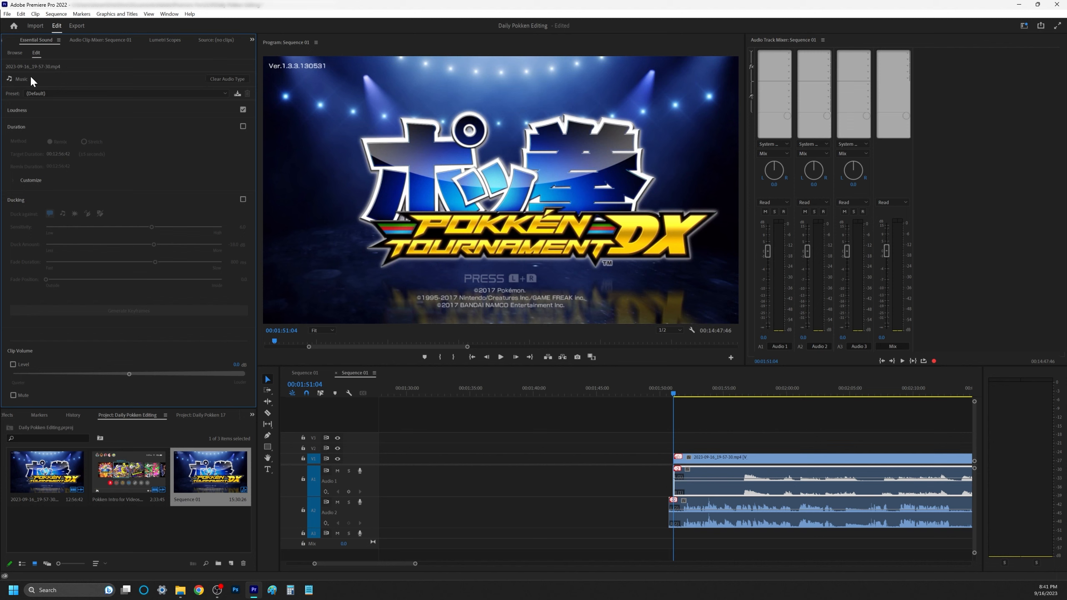
click(221, 80)
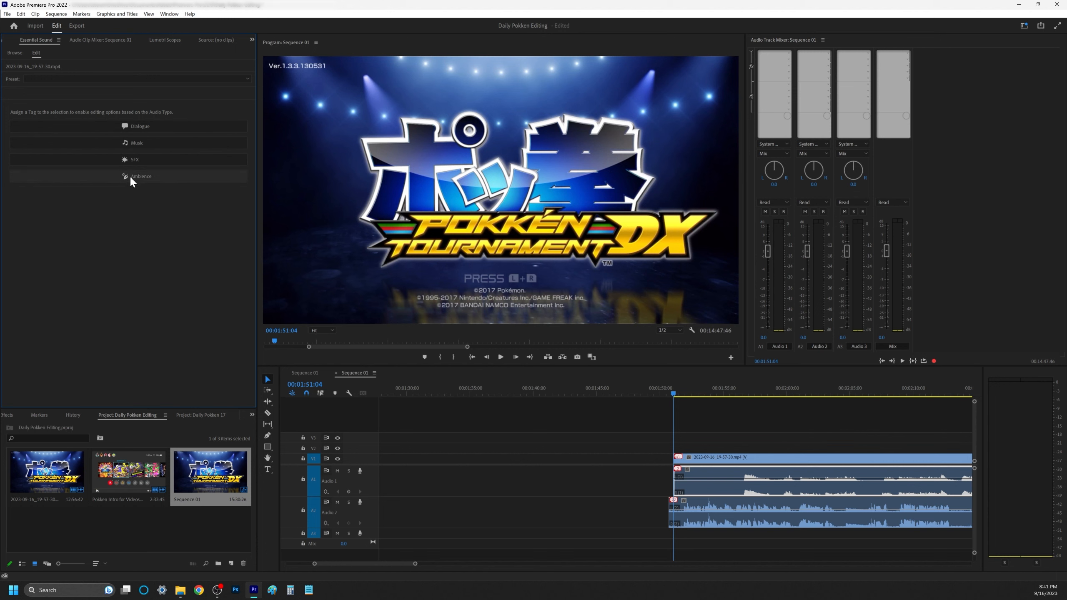
click(148, 144)
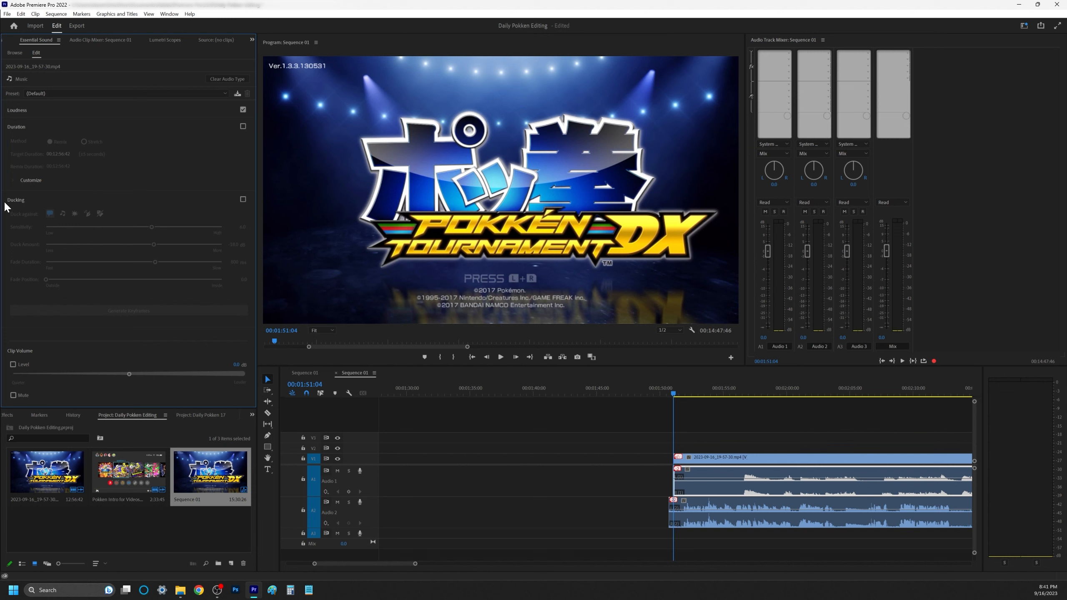
Enable ducking against Dialogue clips for the Audio 1 music clip and set the ducking sensitivity to 5.
click(243, 199)
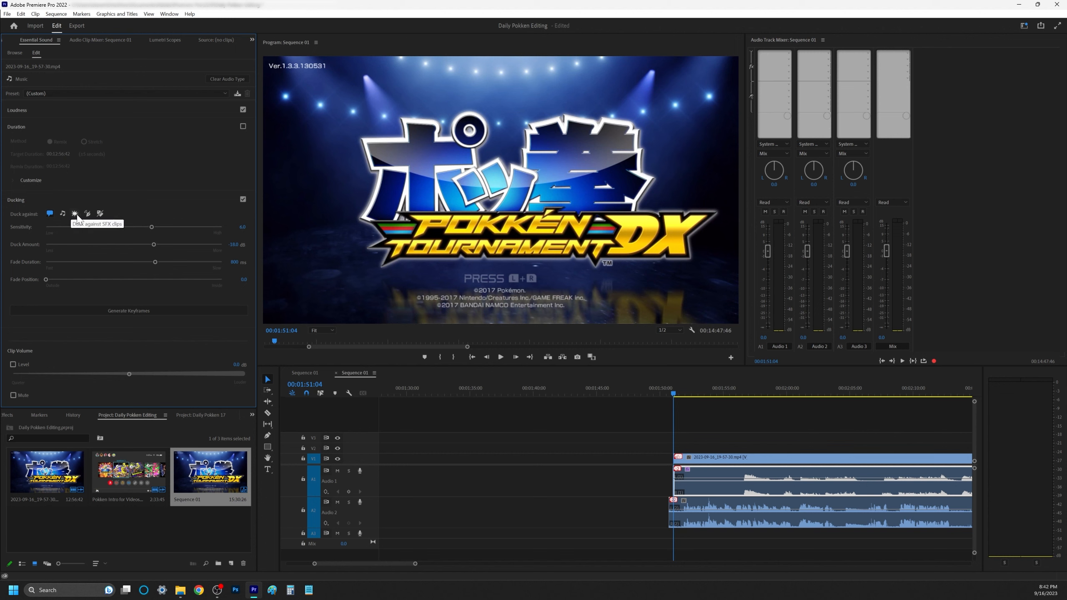
click(49, 214)
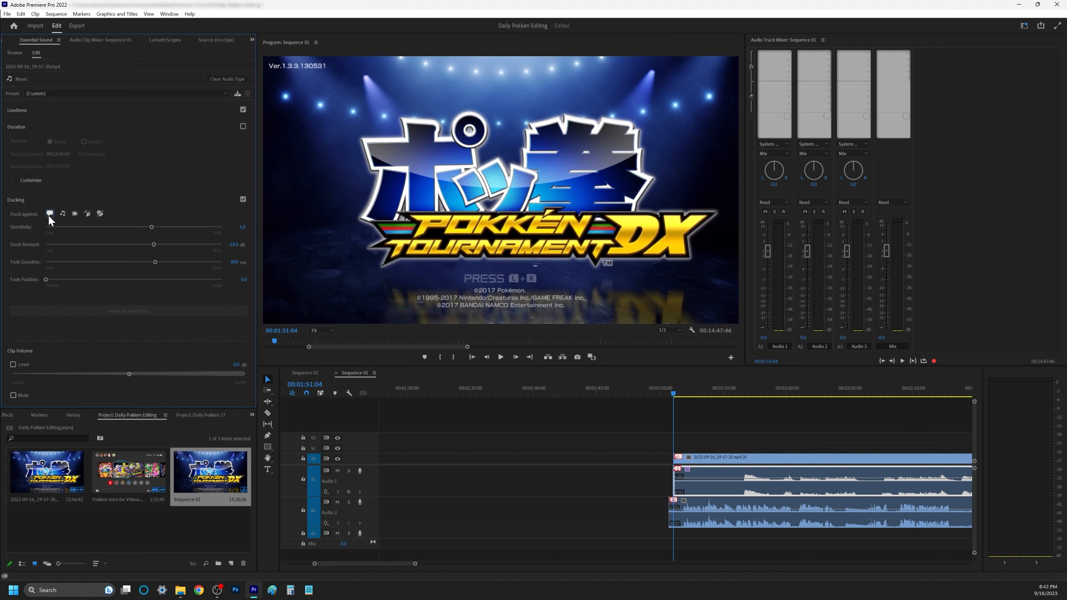
click(49, 214)
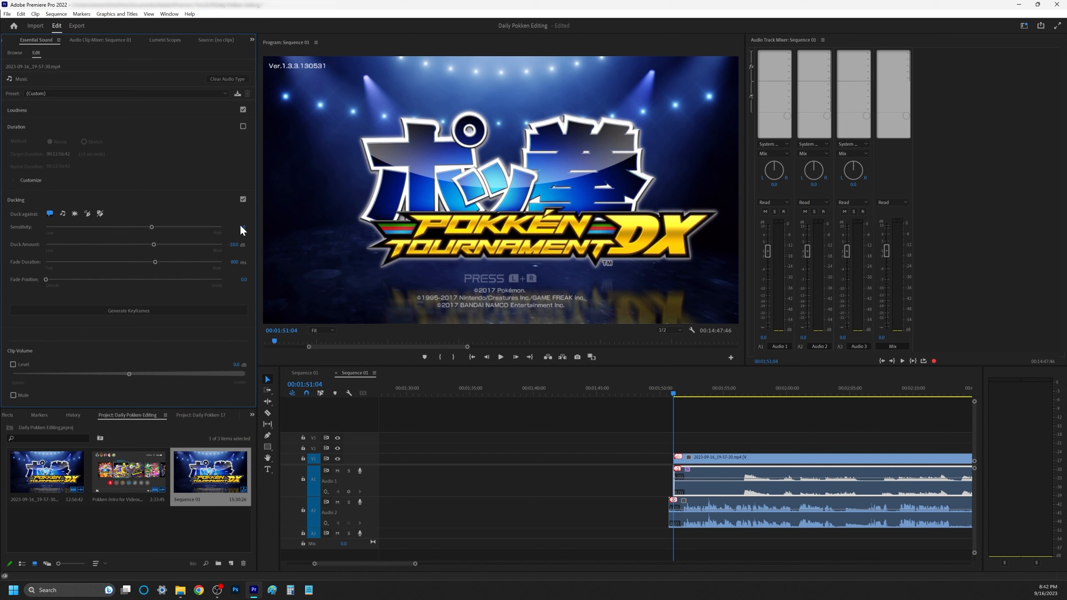
text(5)
key(Return)
click(243, 228)
text(5)
key(Return)
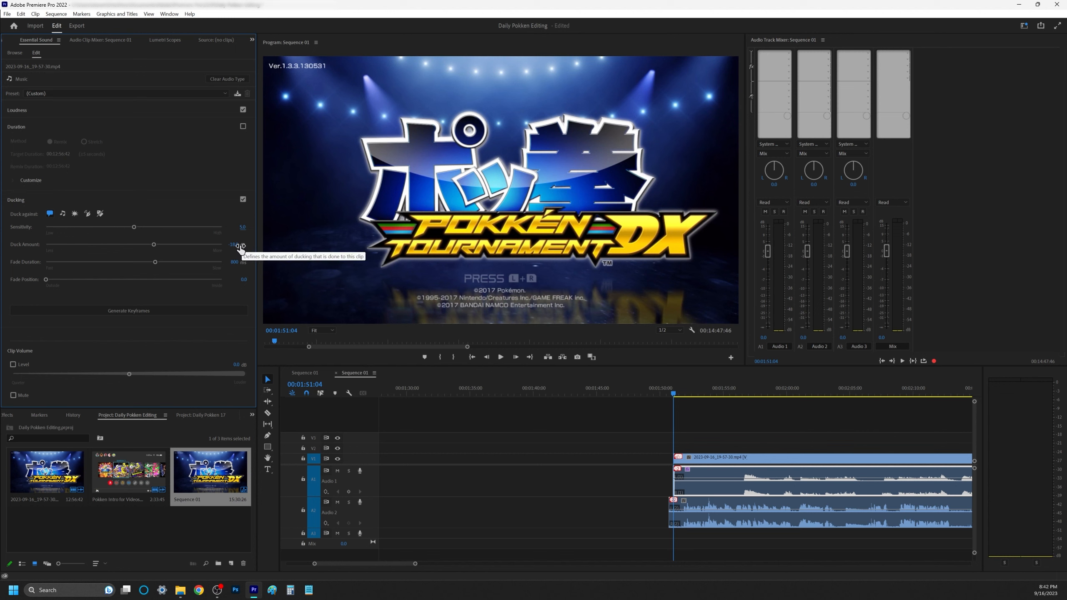
Set the music clip's duck amount to -6 dB and its fade duration to 500 ms.
click(236, 248)
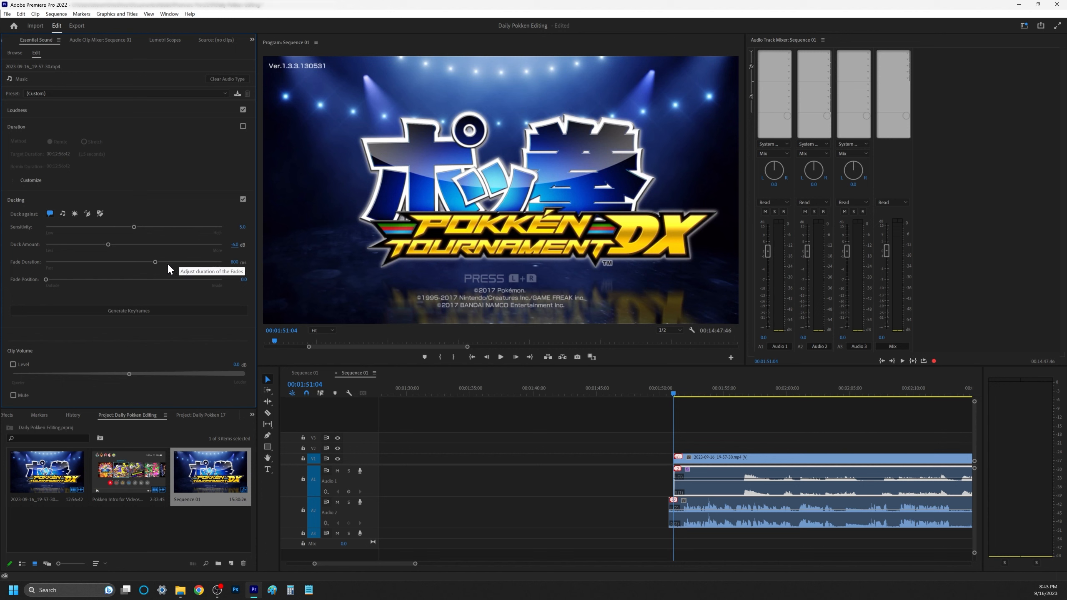
click(233, 262)
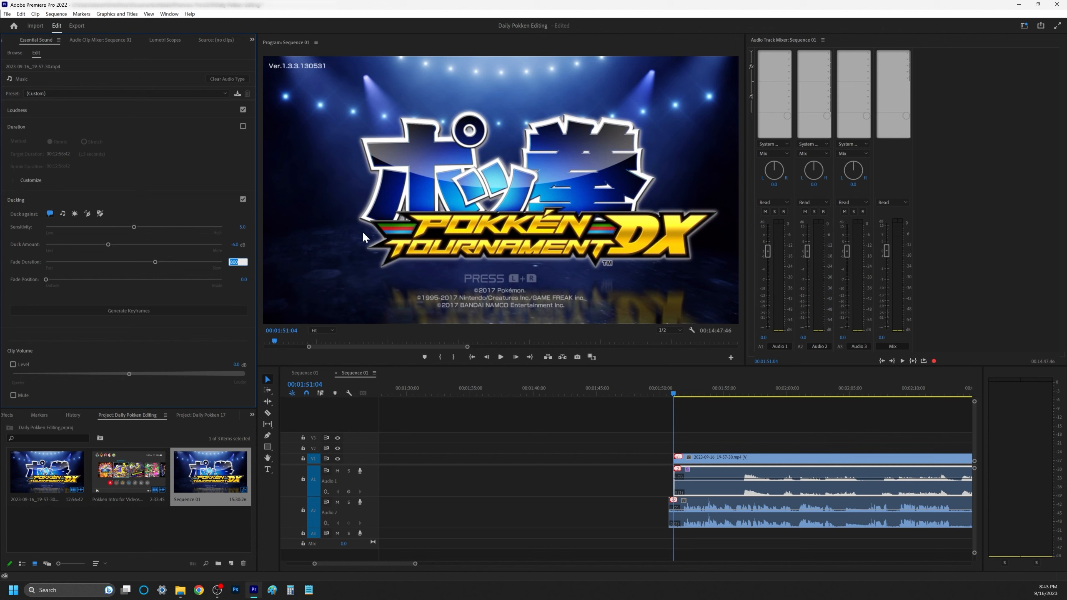
text(5)
key(Return)
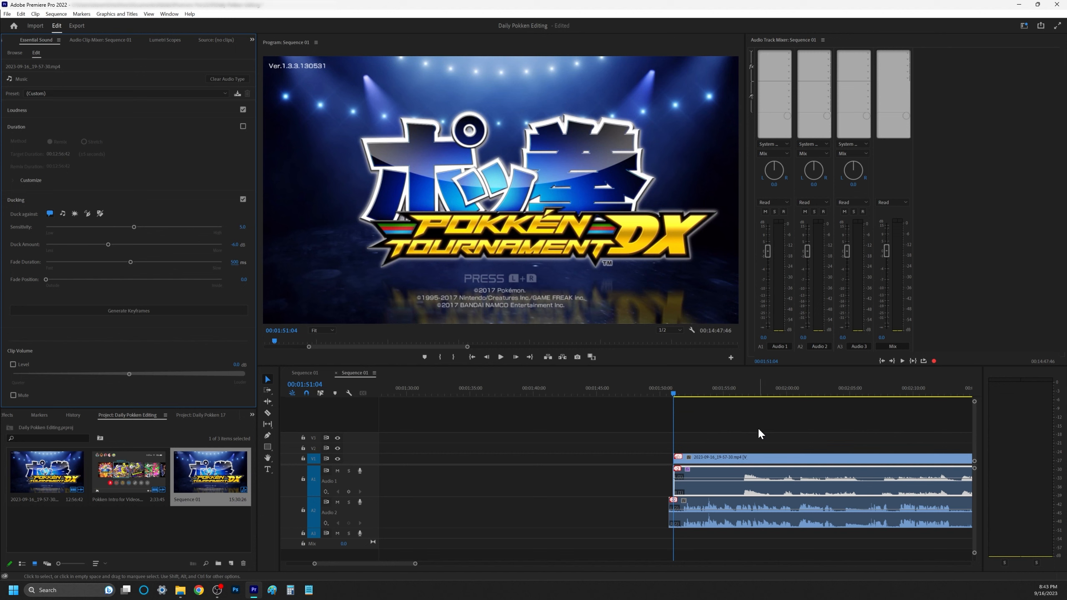
text(--)
key(BackSpace)
text(0)
key(Return)
click(688, 417)
key(backslash)
key(backslash)
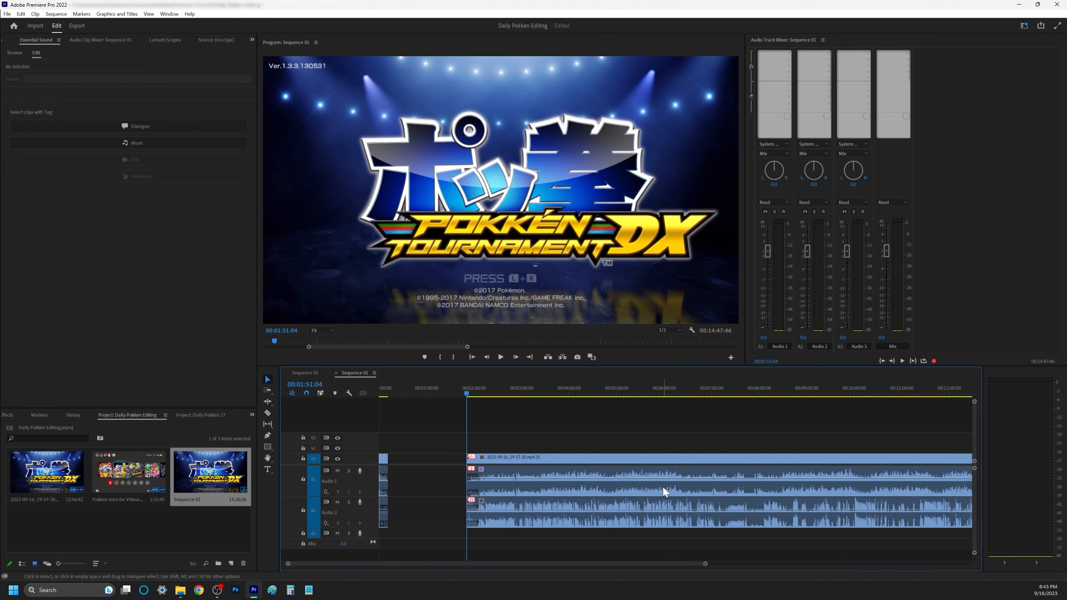
Select only the gameplay recording's audio clip on the Audio 1 track.
click(665, 492)
key(backslash)
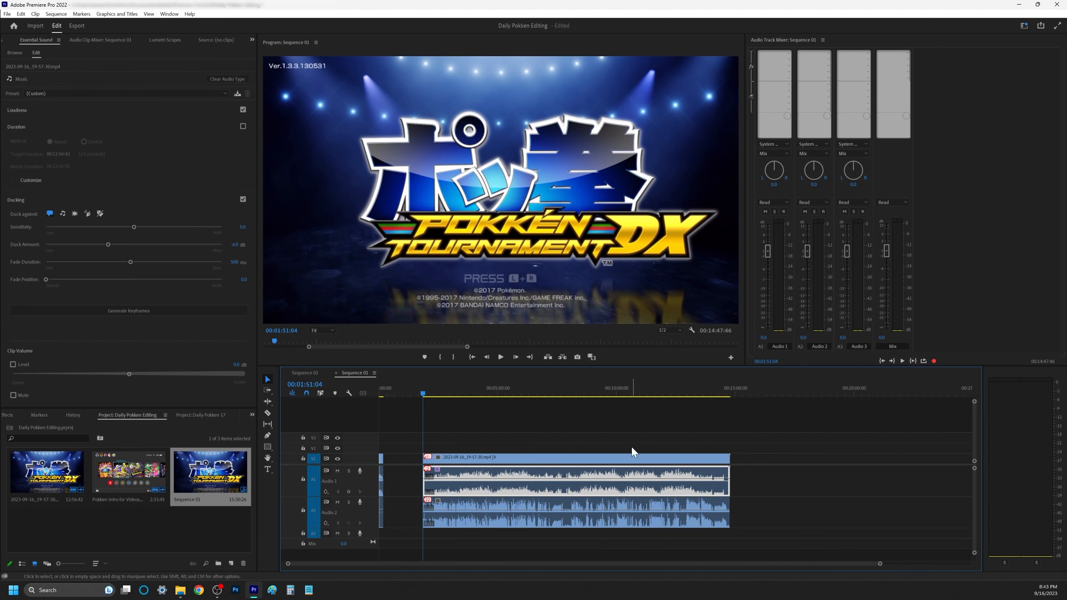
key(equal)
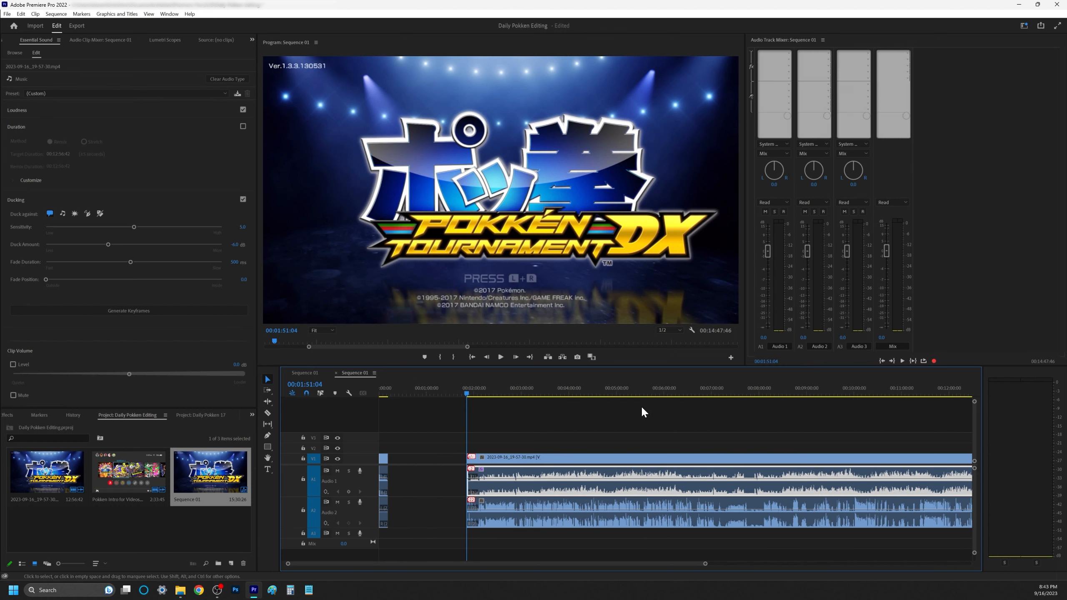
key(equal)
key(minus)
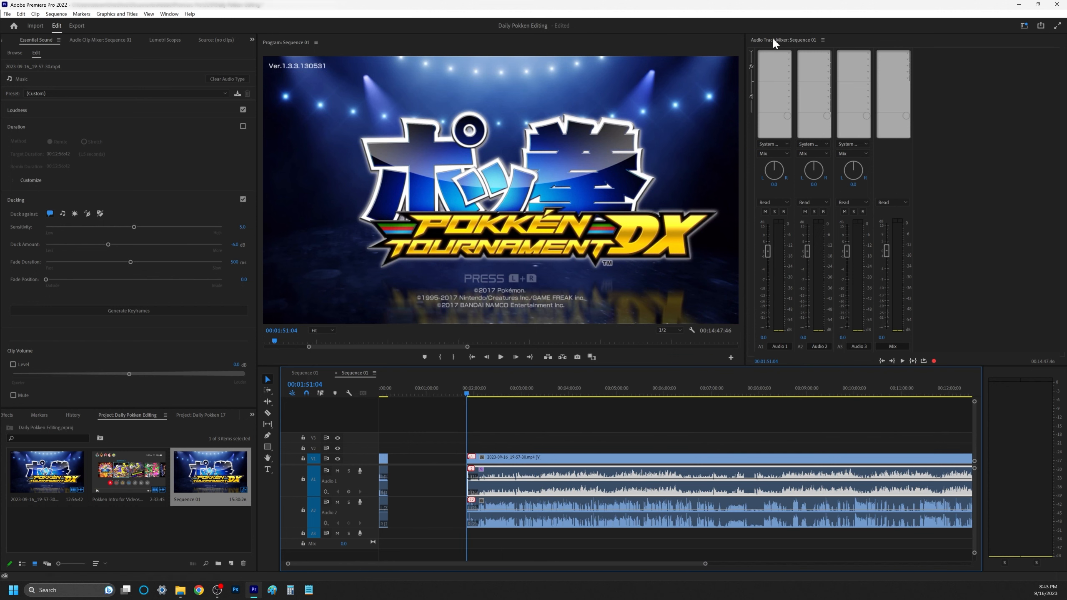
Hide the Audio Track Mixer's effects and sends section and show it again.
click(752, 52)
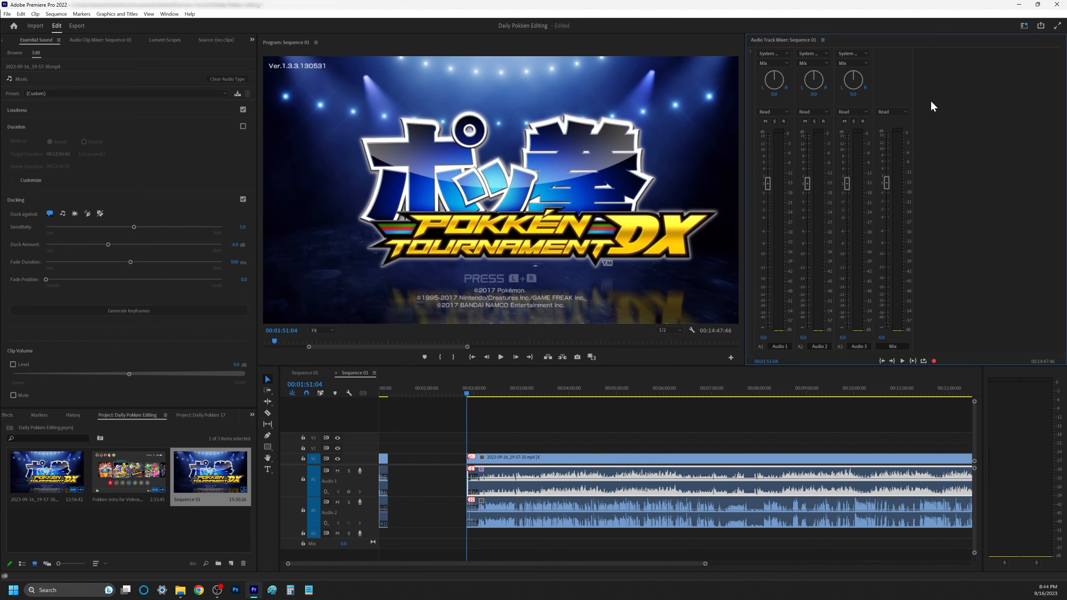
click(750, 54)
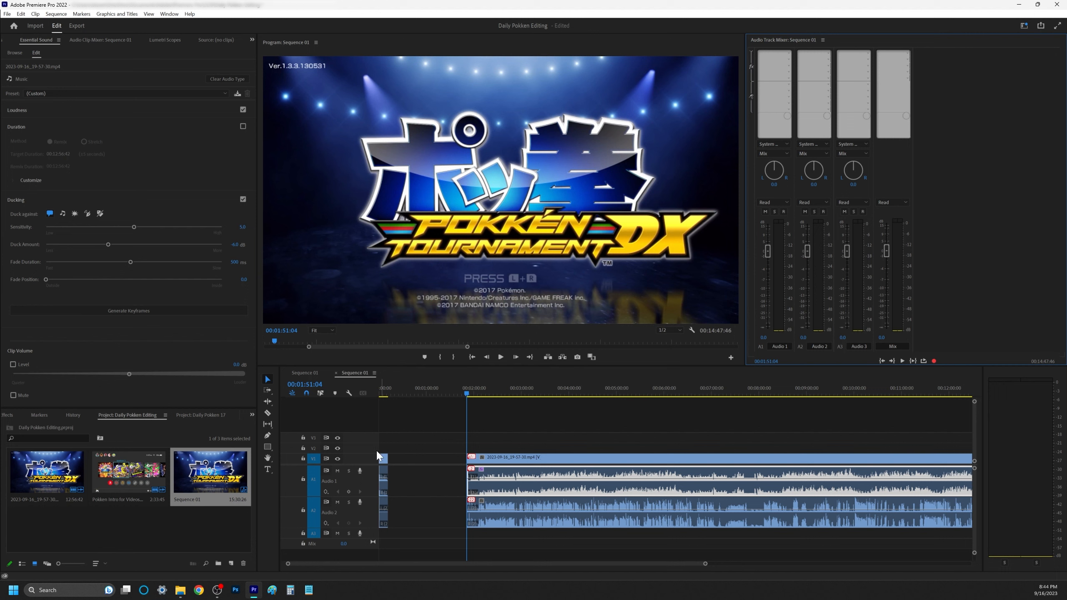
Try the solo and mute toggles on both gameplay tracks, leaving Audio 1 soloed and Audio 2 muted.
click(348, 471)
click(348, 472)
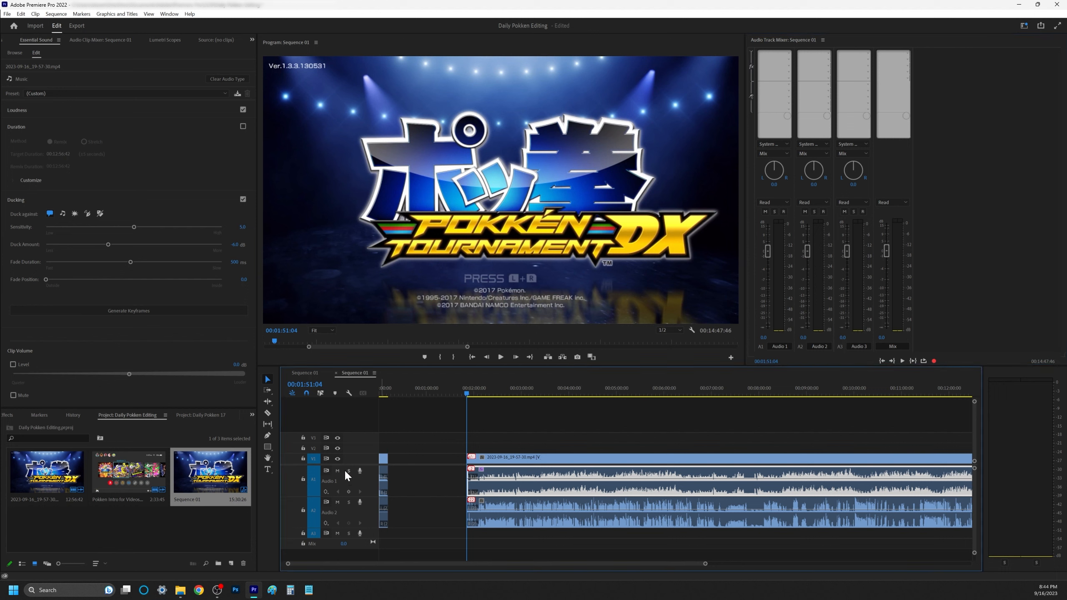
click(338, 471)
click(338, 471)
click(348, 471)
click(349, 502)
click(349, 503)
click(337, 502)
Expand and collapse the Audio 3 track, and clear the mute on Audio 2 and the solo on Audio 1.
double_click(371, 532)
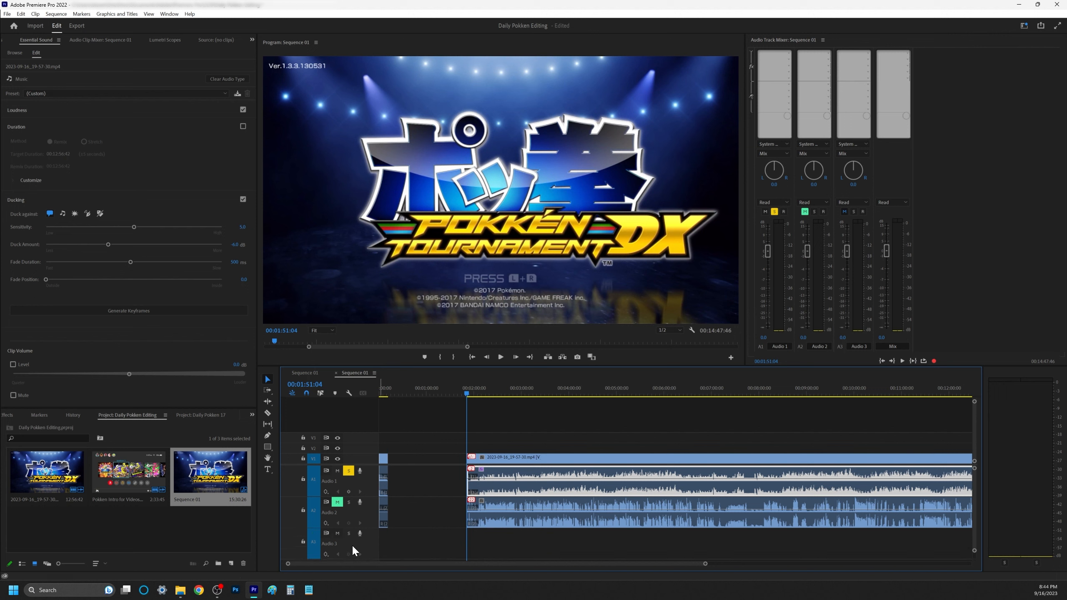
double_click(372, 533)
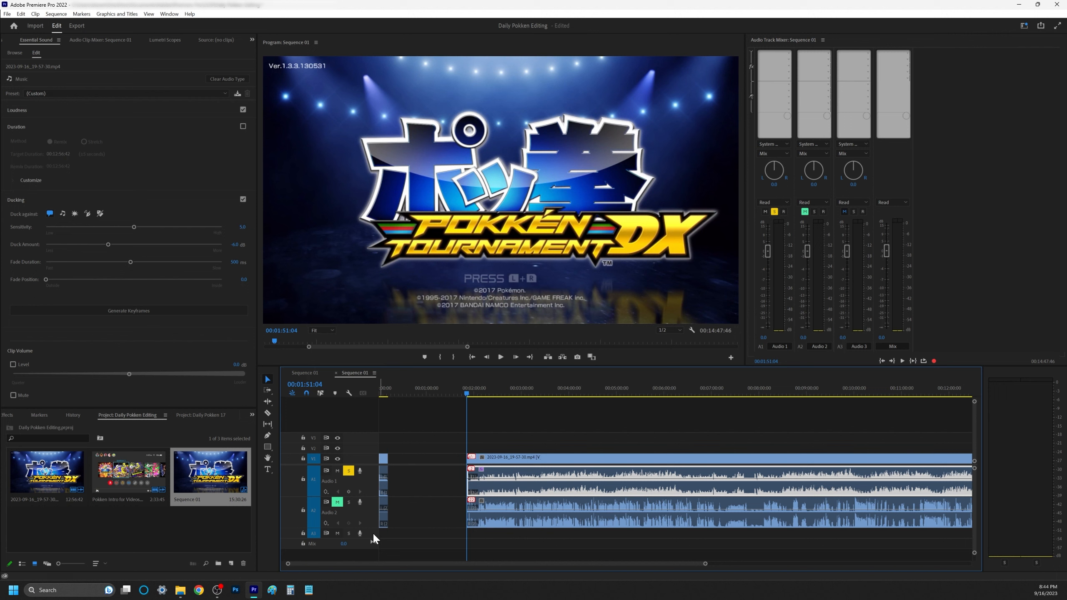
click(338, 503)
click(349, 471)
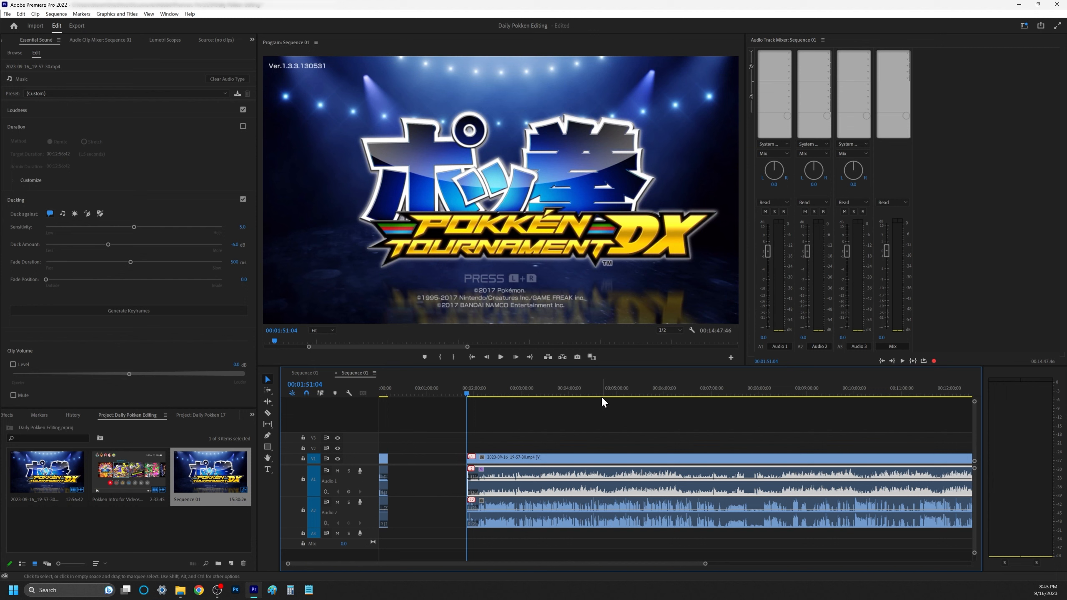
Add a Single-band Compressor as the first track effect on Audio 2 and set its ratio to 4.
click(830, 55)
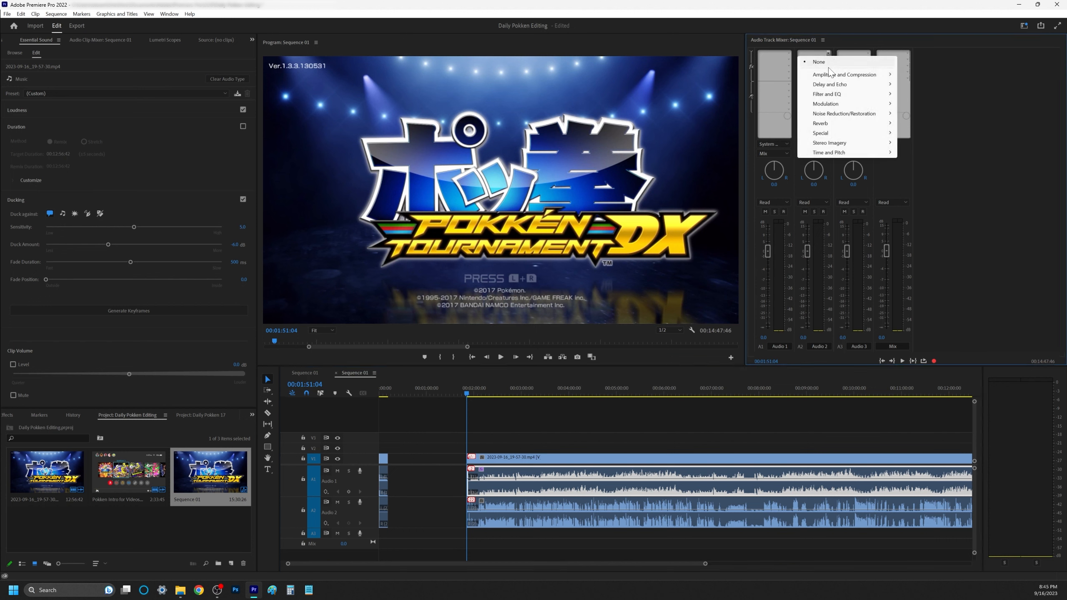
mouse_move(829, 78)
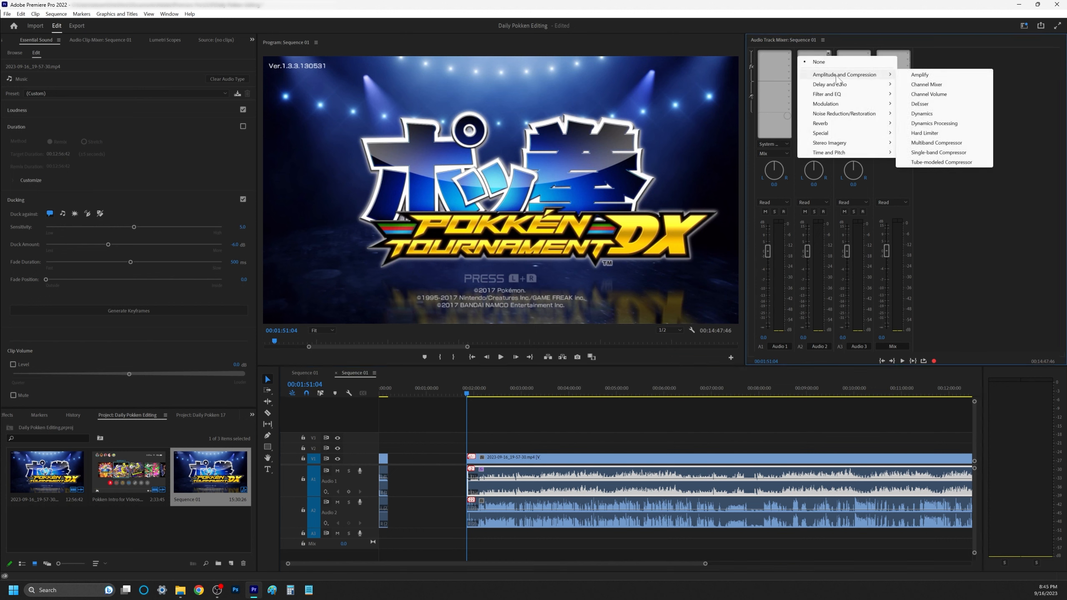
click(931, 153)
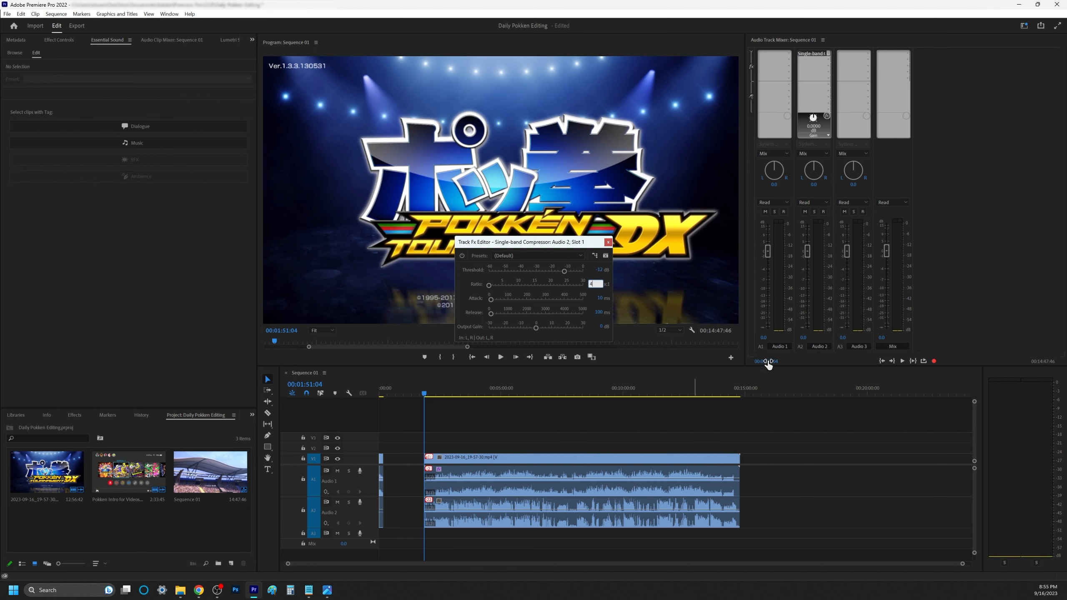
text(4)
key(Return)
click(608, 244)
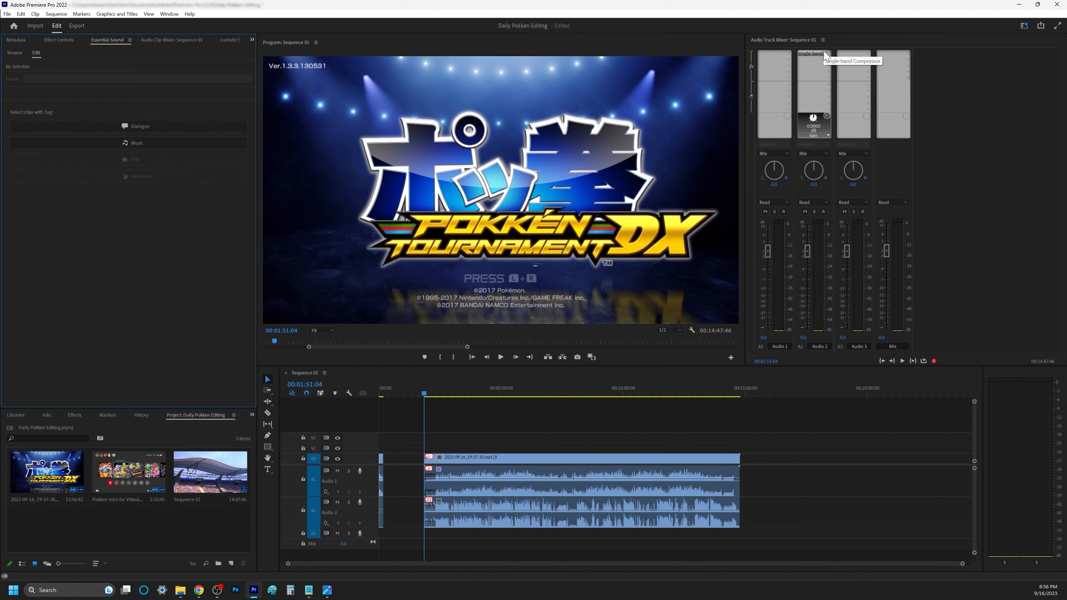
Add the DeNoise effect to the second effect slot of the Audio 2 track.
click(829, 61)
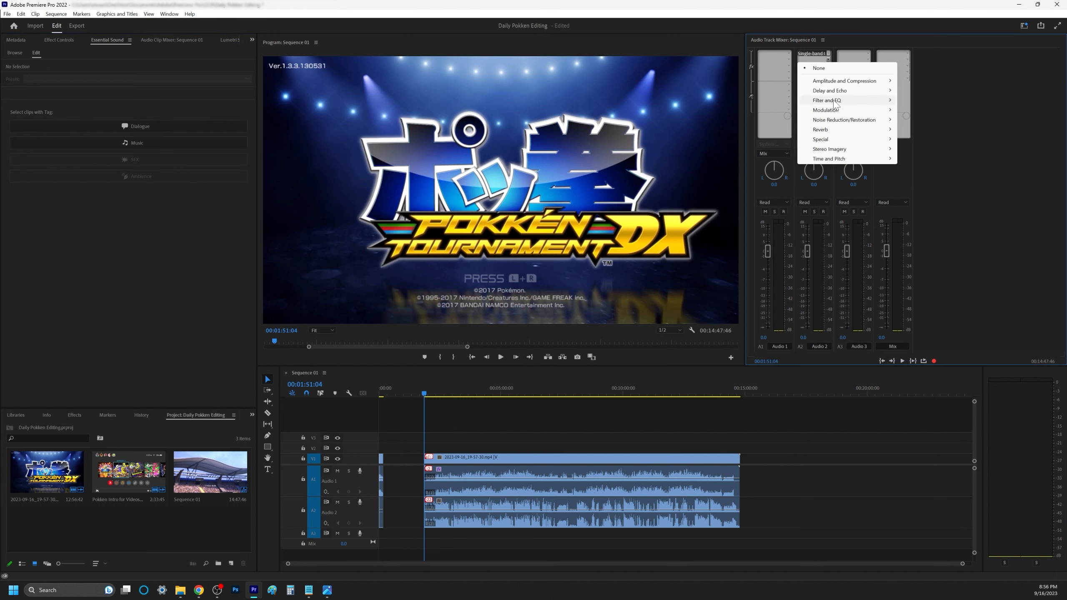
mouse_move(844, 85)
key(alt+Tab)
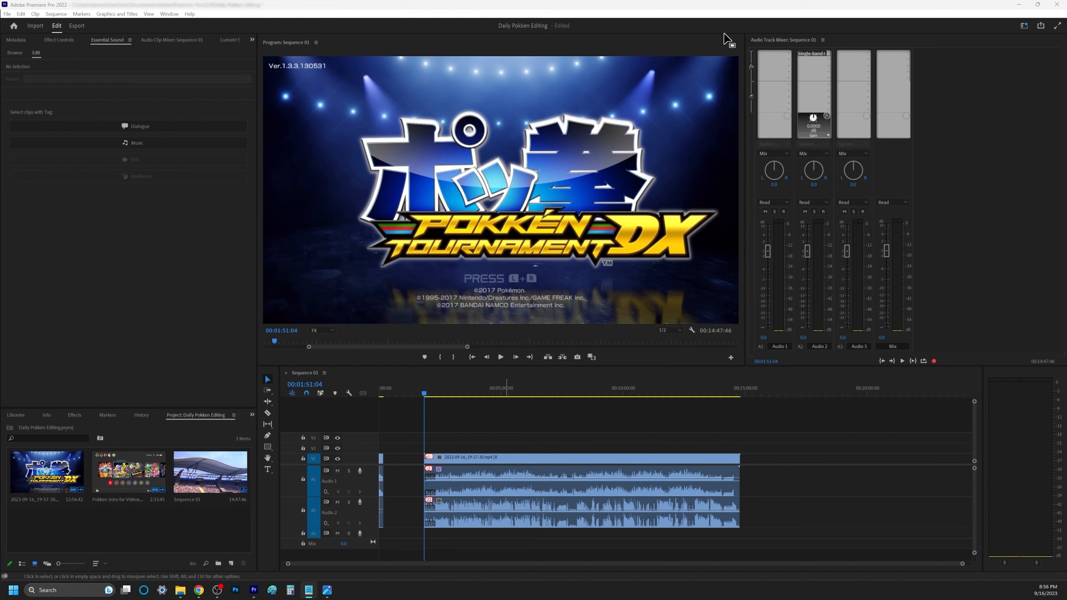
click(827, 64)
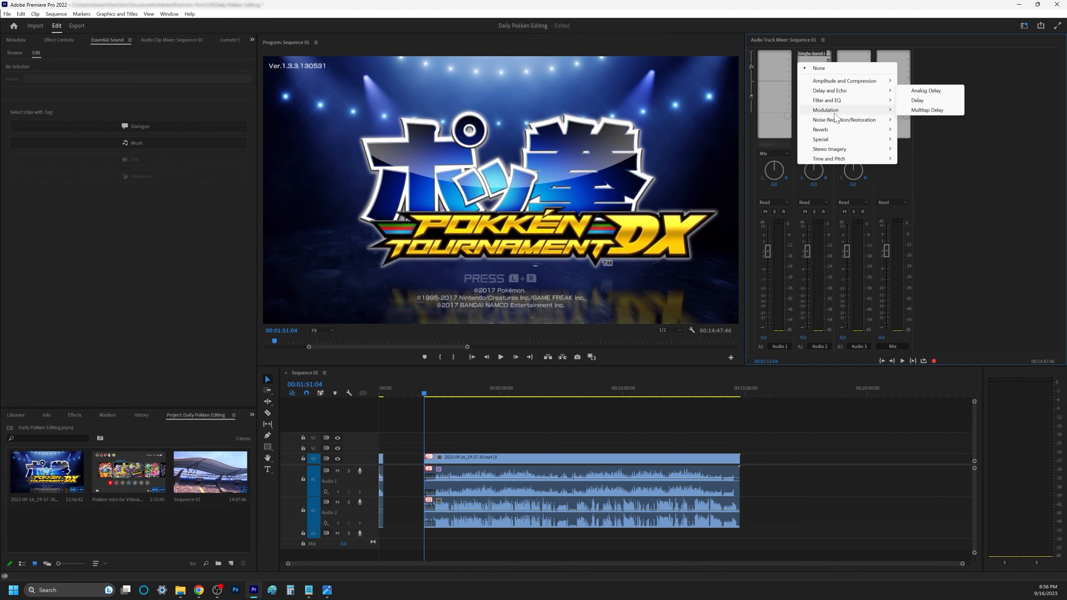
mouse_move(840, 121)
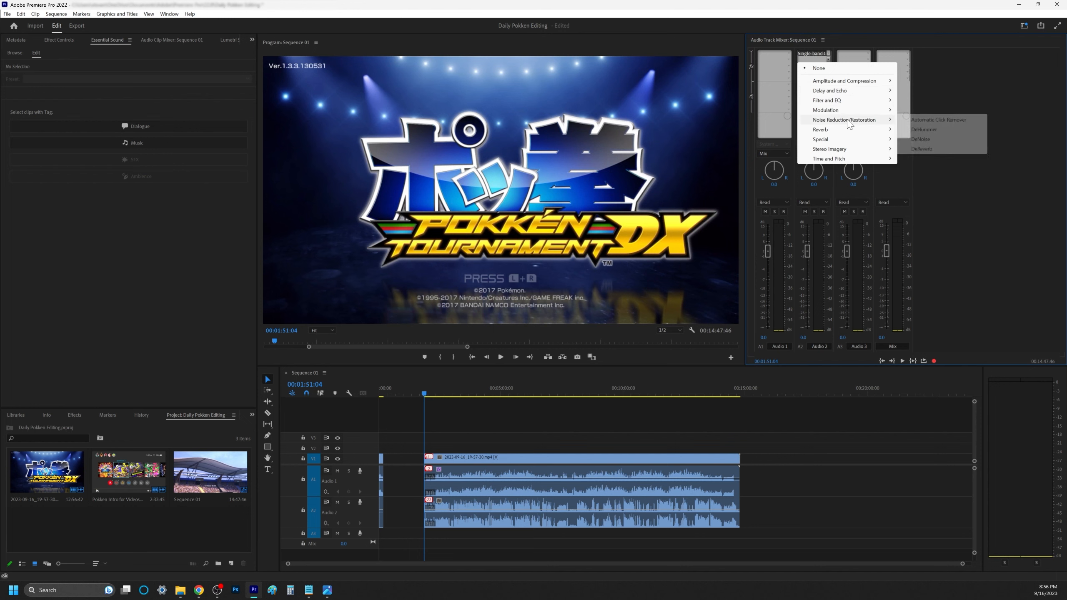
click(920, 142)
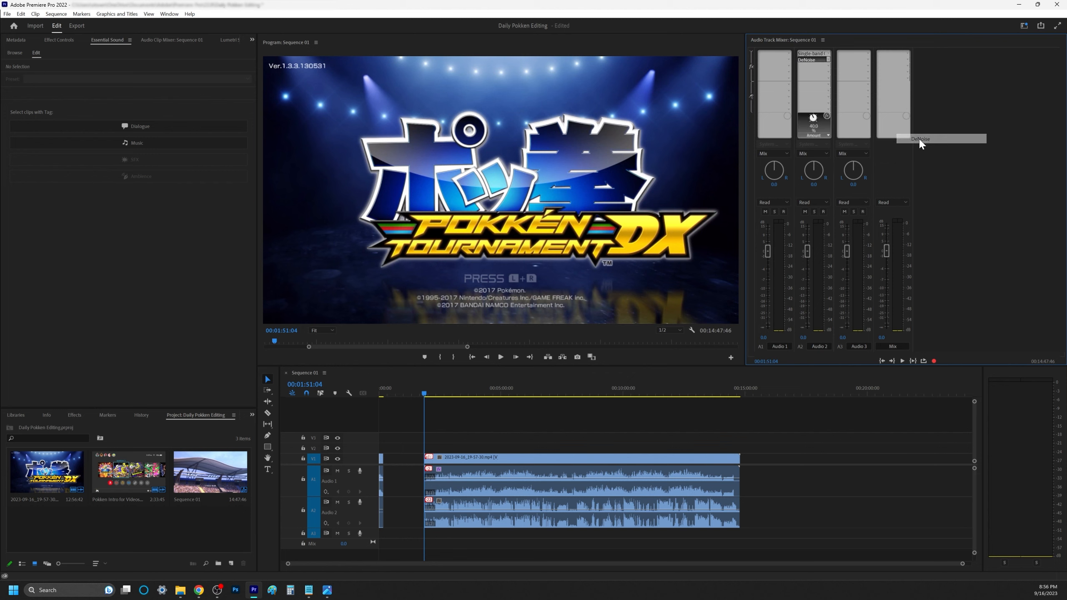
Apply the Light Noise Reduction preset to Audio 2's DeNoise effect, resetting it to the default preset first.
click(815, 64)
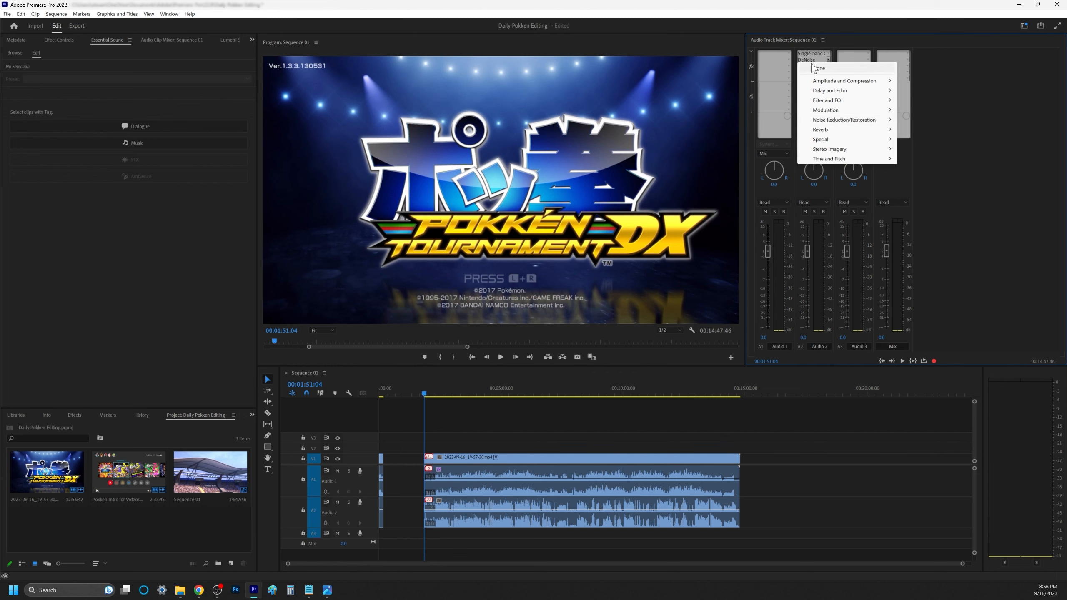
double_click(813, 59)
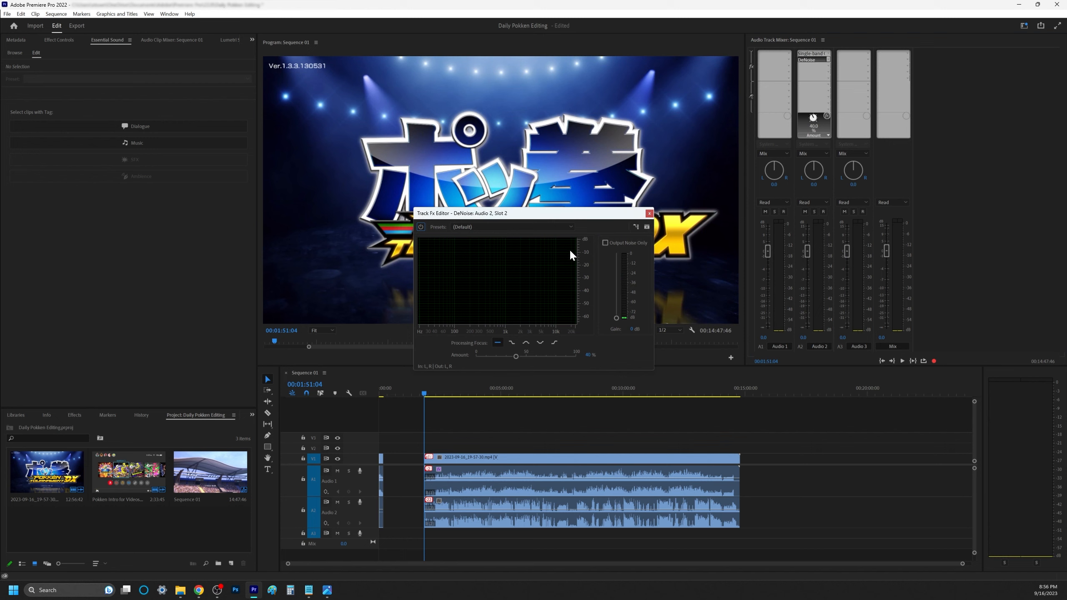
scroll(502, 227, down, 1)
click(494, 227)
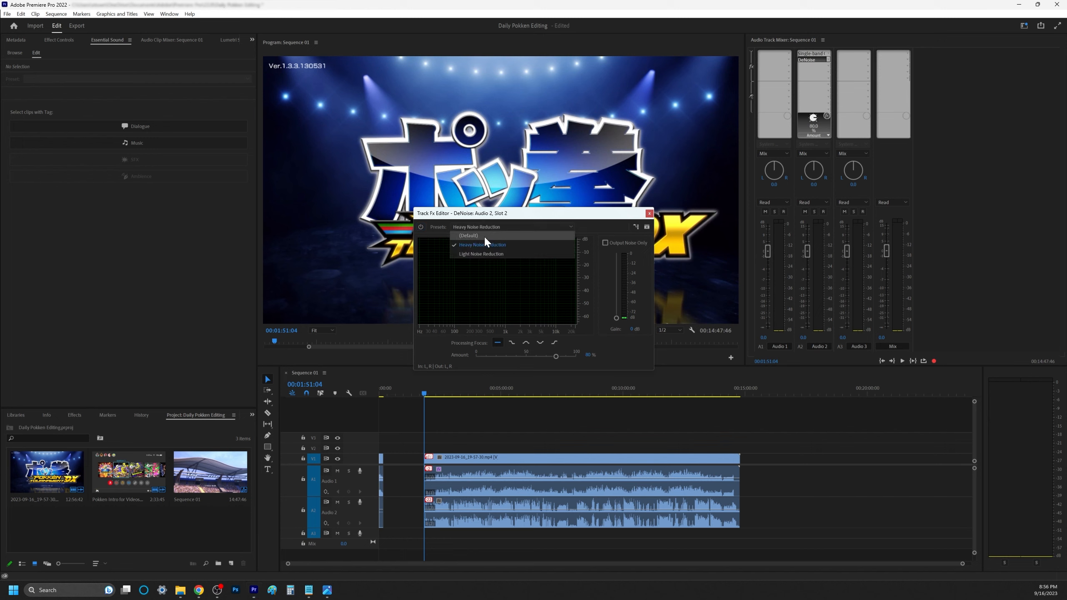
click(480, 236)
click(492, 227)
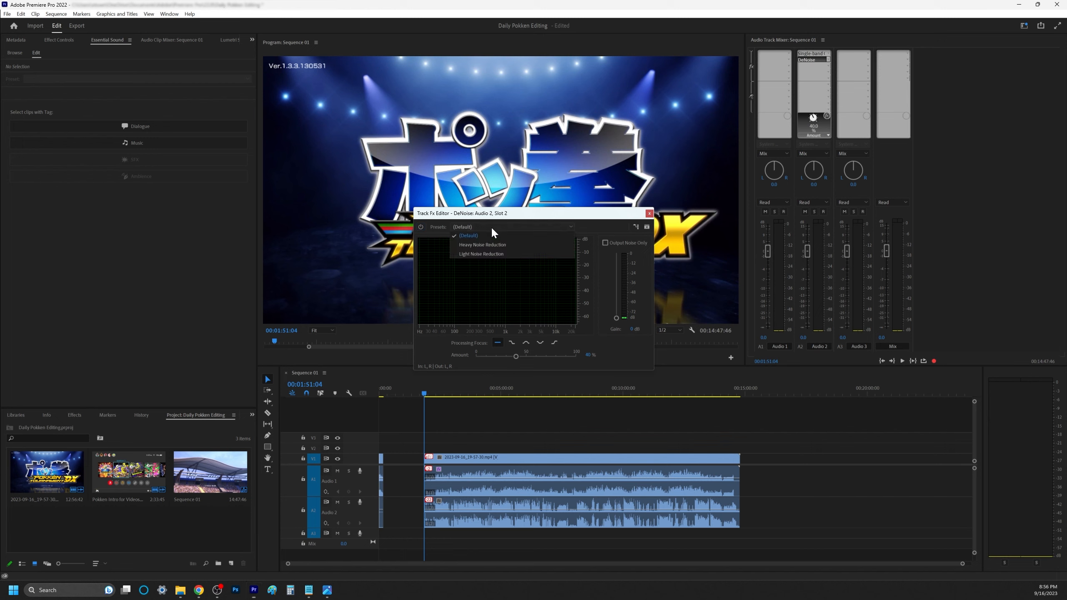
click(484, 253)
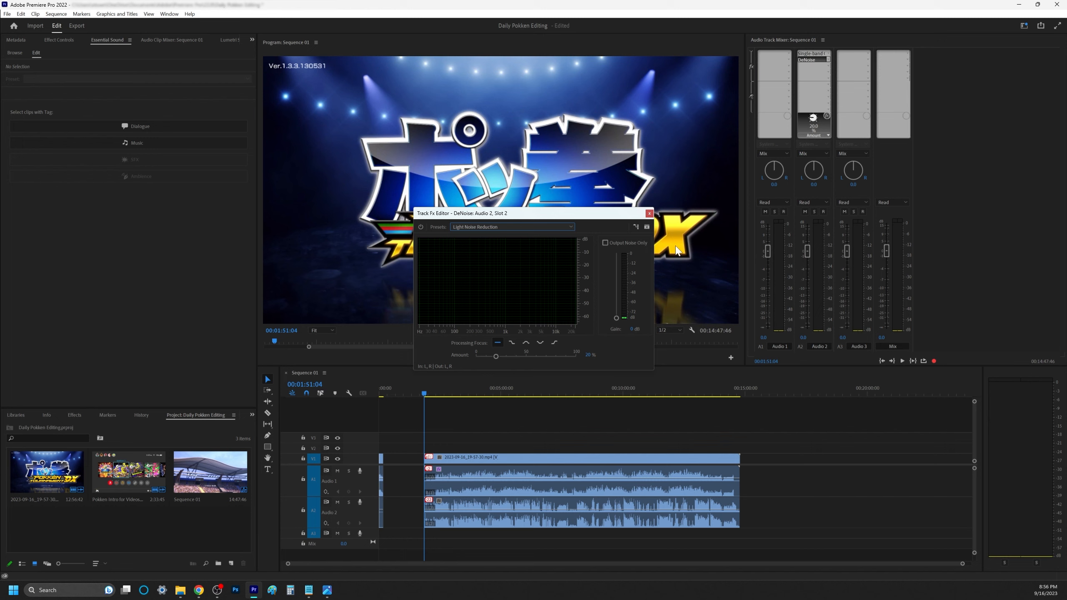
click(650, 214)
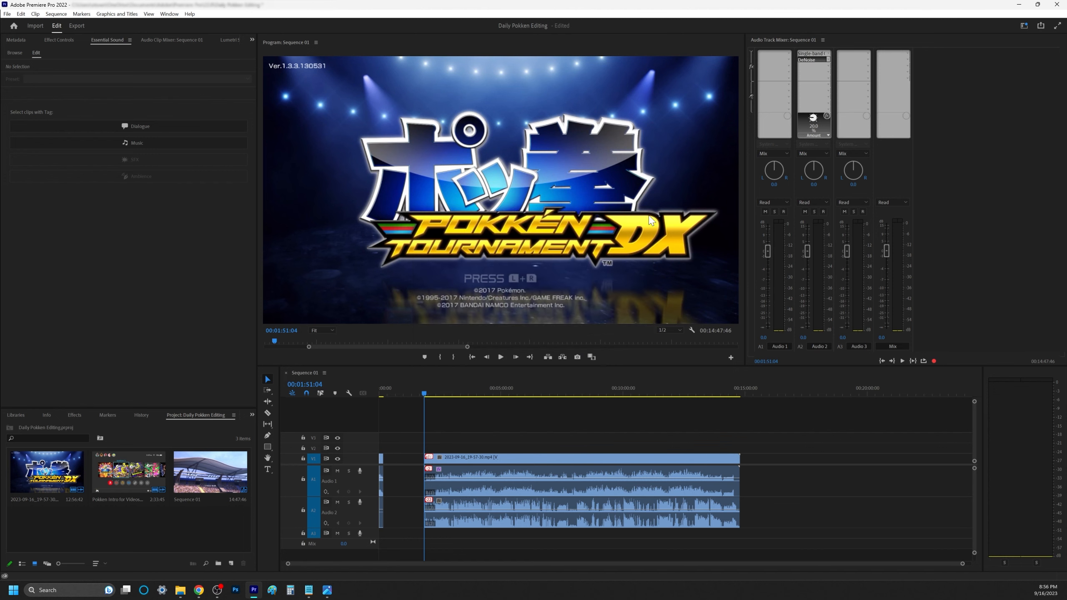
Add a DeEsser to the third effect slot of the Audio 2 track and switch off its power state in the effect editor.
click(829, 66)
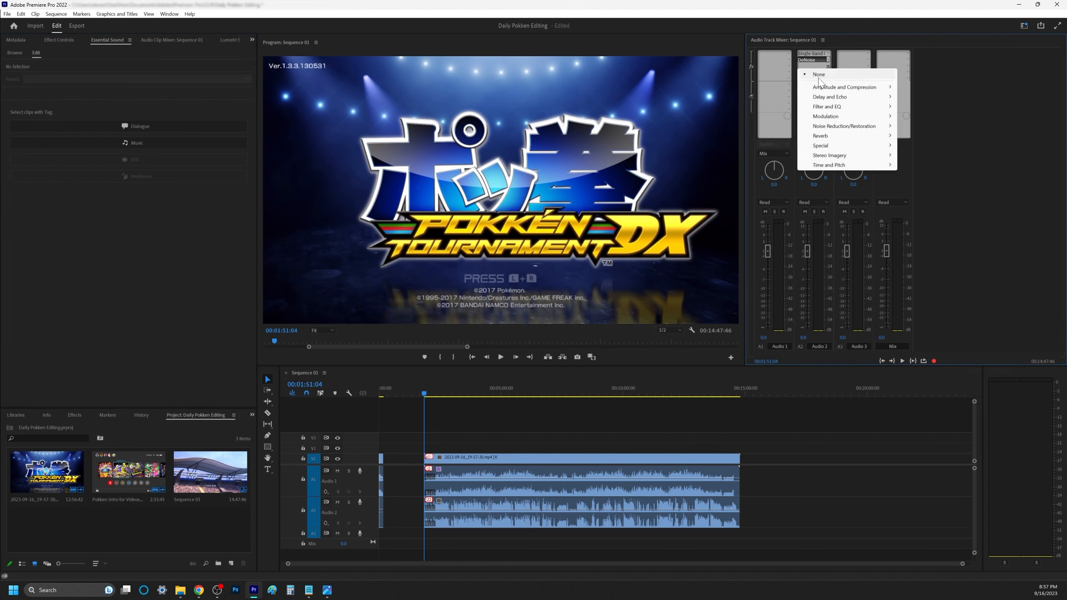
mouse_move(859, 128)
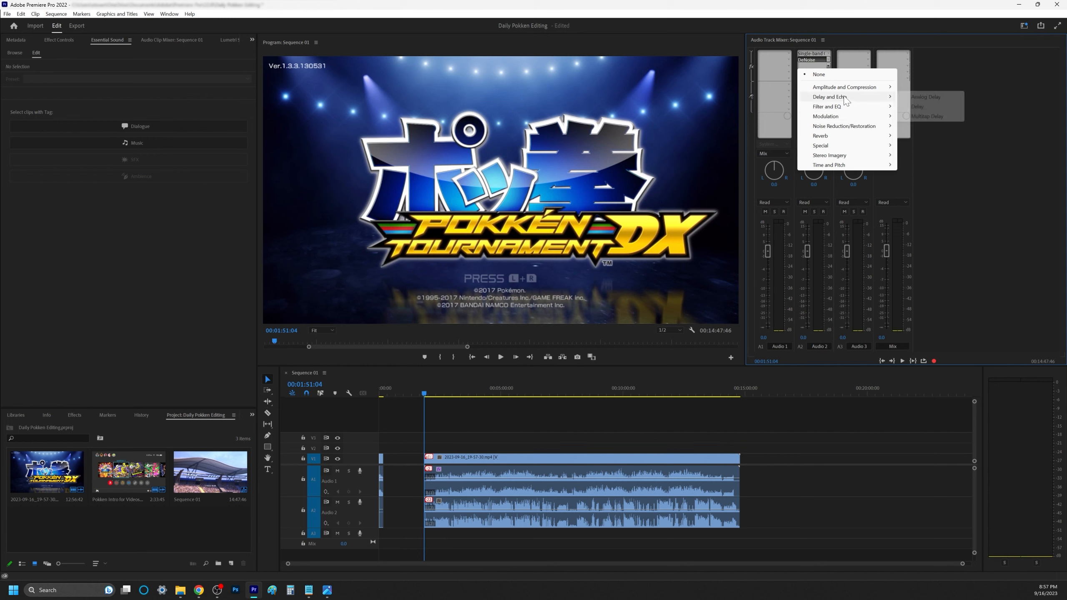
mouse_move(846, 93)
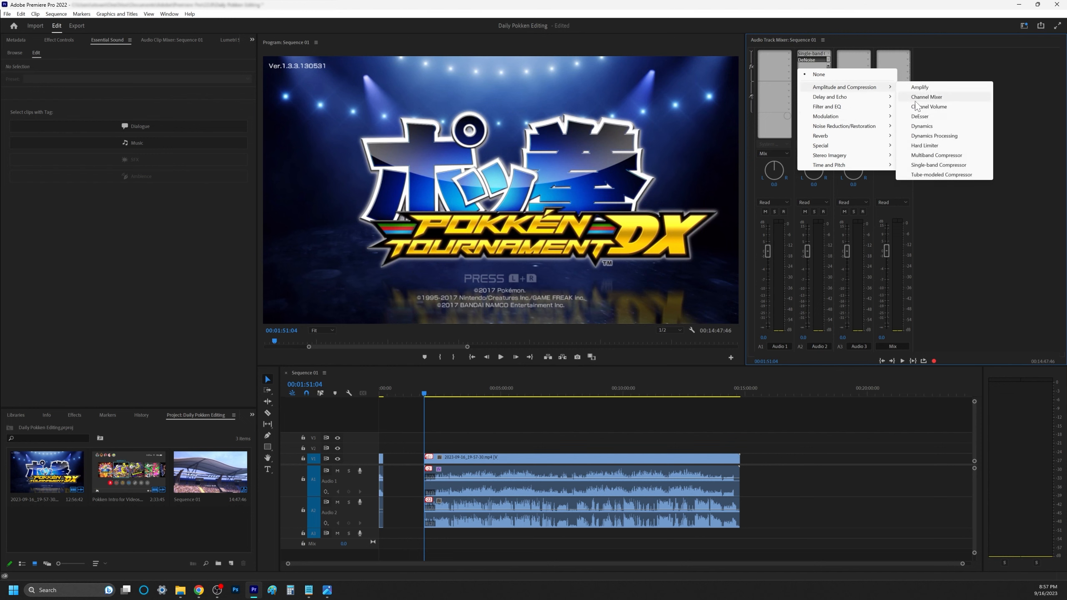
click(925, 119)
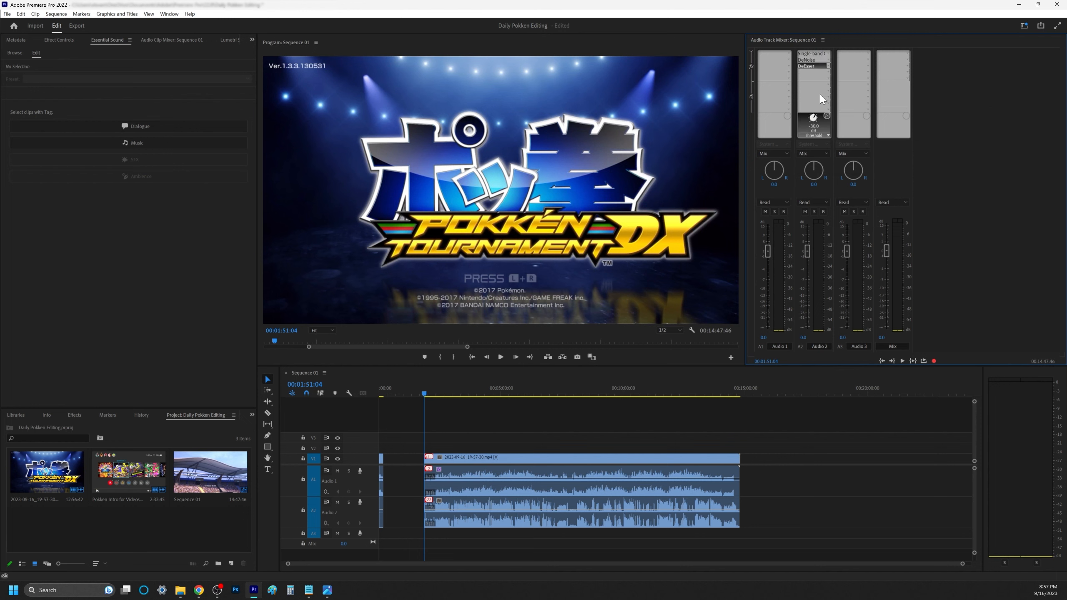
double_click(815, 65)
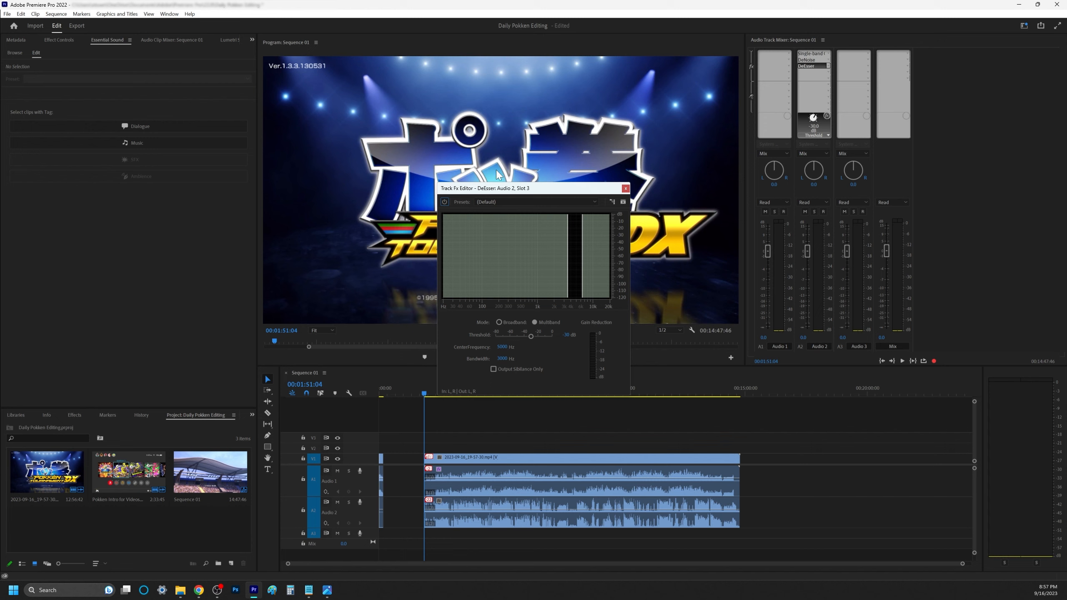
click(445, 202)
click(626, 188)
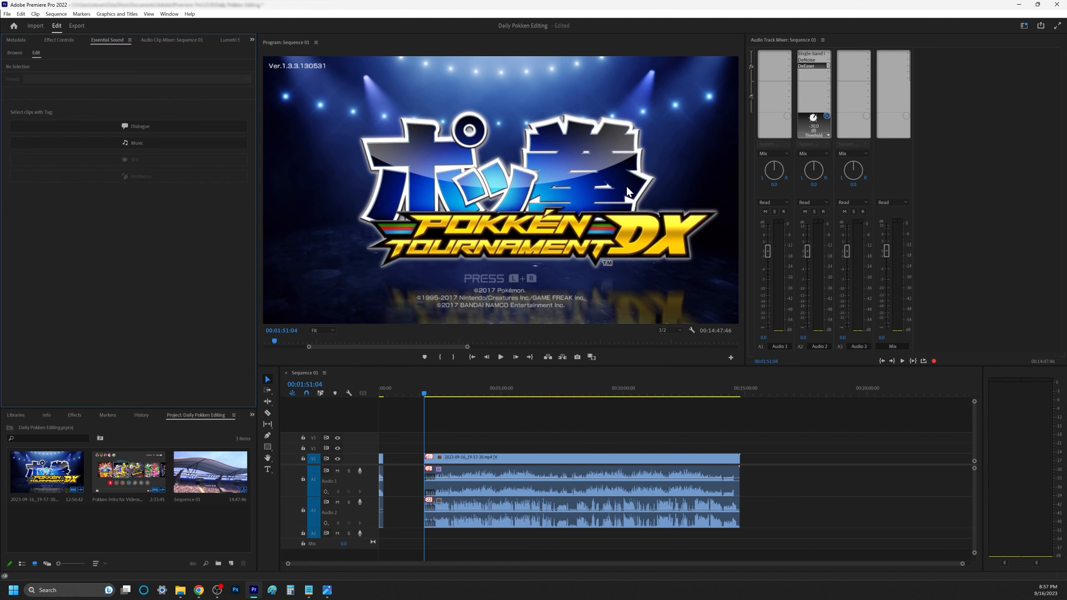
Add a Parametric Equalizer to the fourth effect slot of the Audio 2 track and open its editor.
click(828, 72)
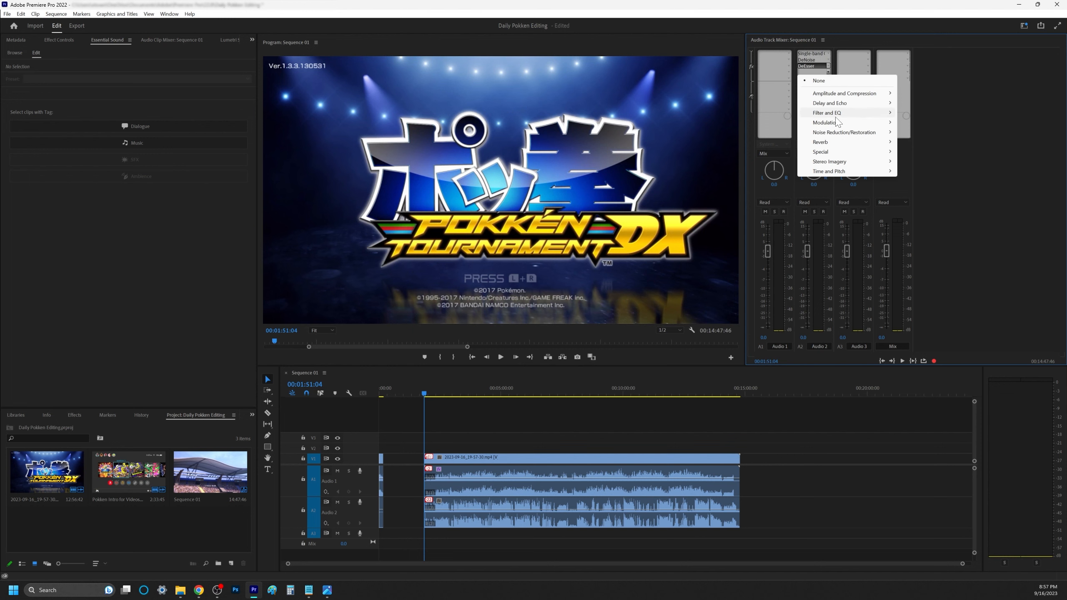
mouse_move(841, 113)
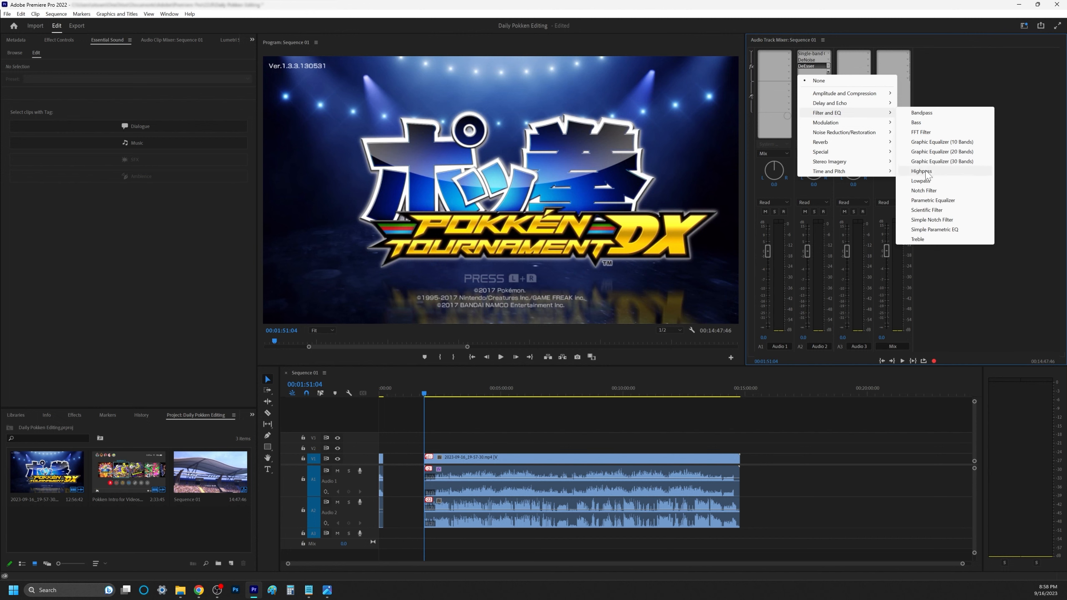
click(926, 201)
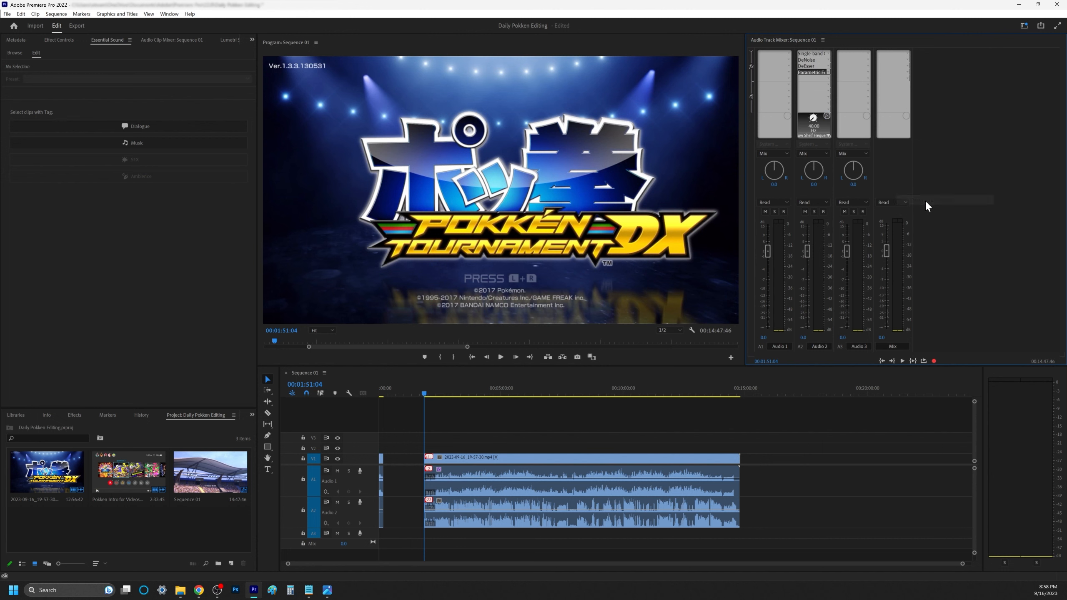
double_click(806, 72)
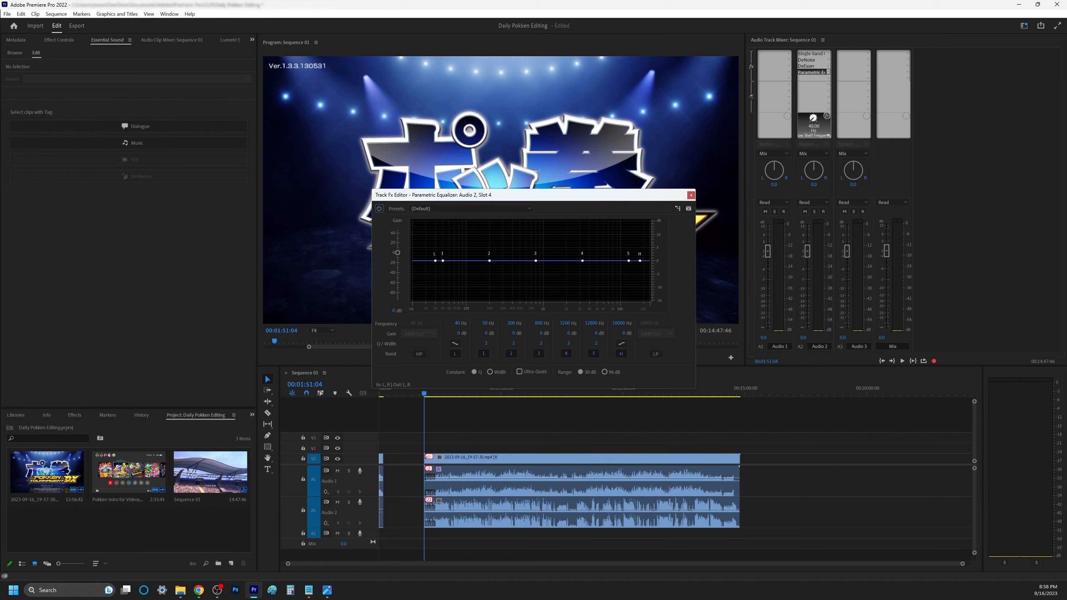
key(alt+Tab)
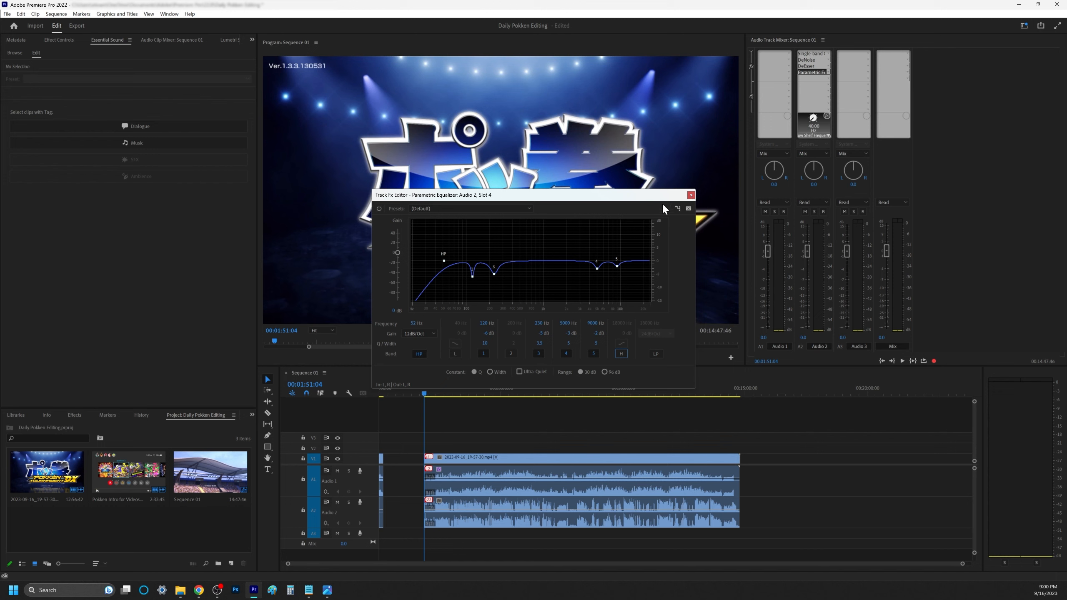
Close the equalizer editor, add a Hard Limiter to the fifth effect slot of the Audio 2 track and open its editor.
click(691, 195)
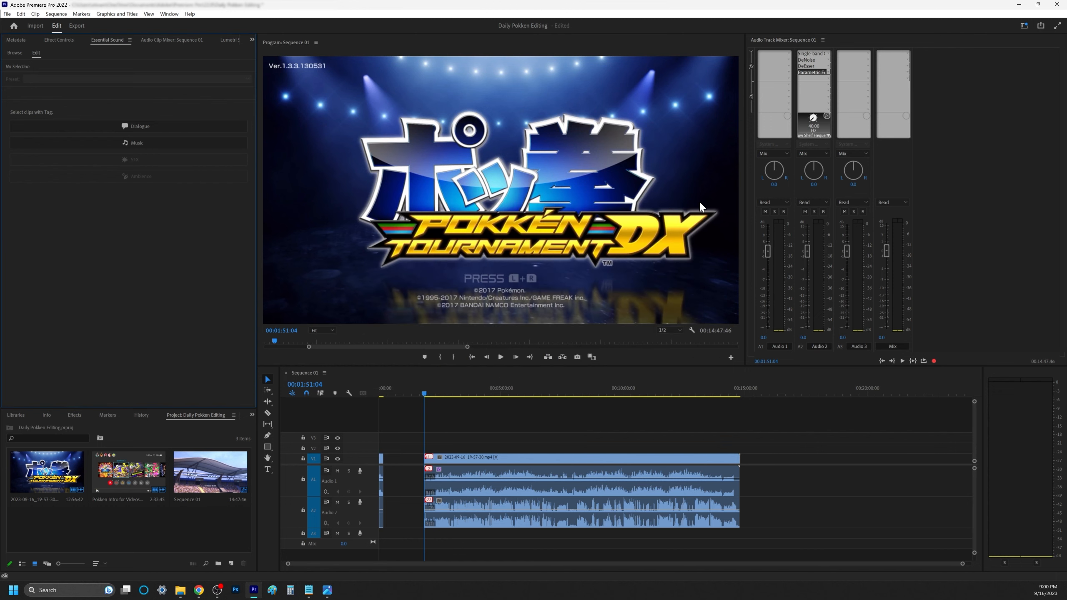
click(809, 79)
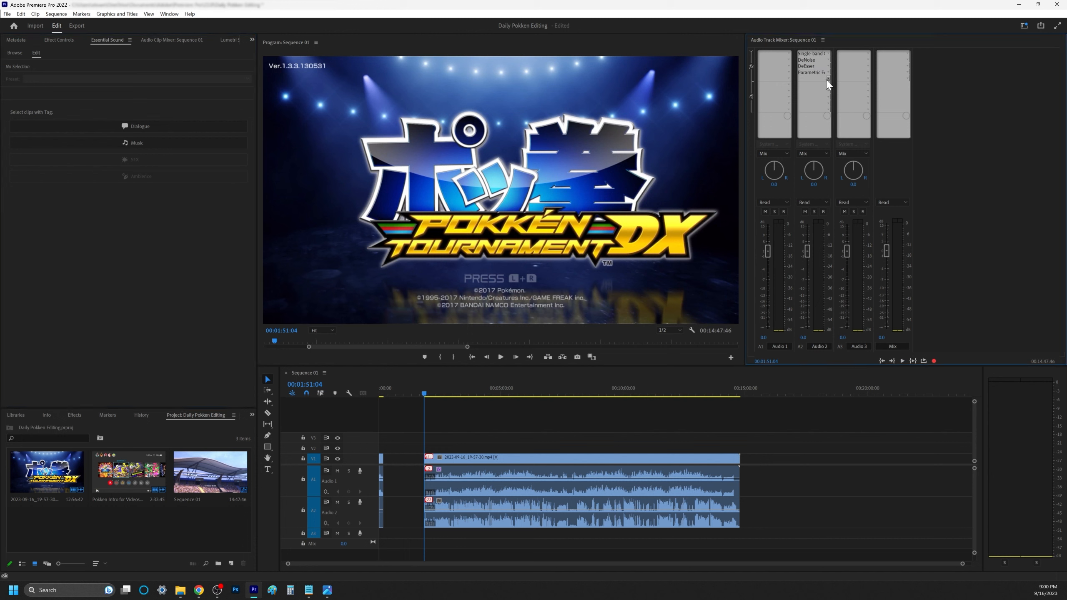
click(829, 79)
mouse_move(832, 104)
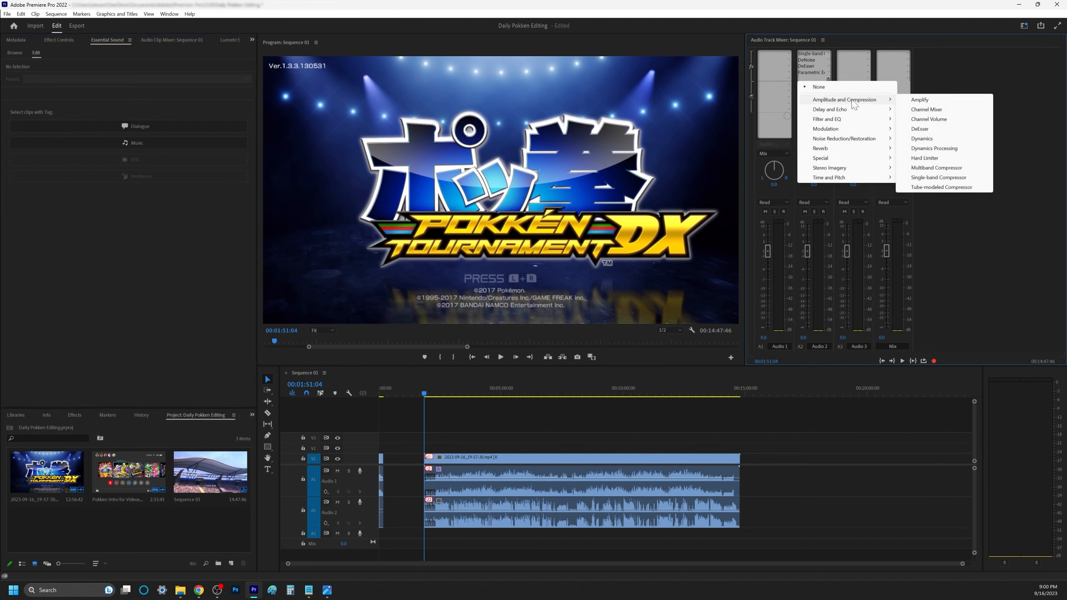
click(928, 158)
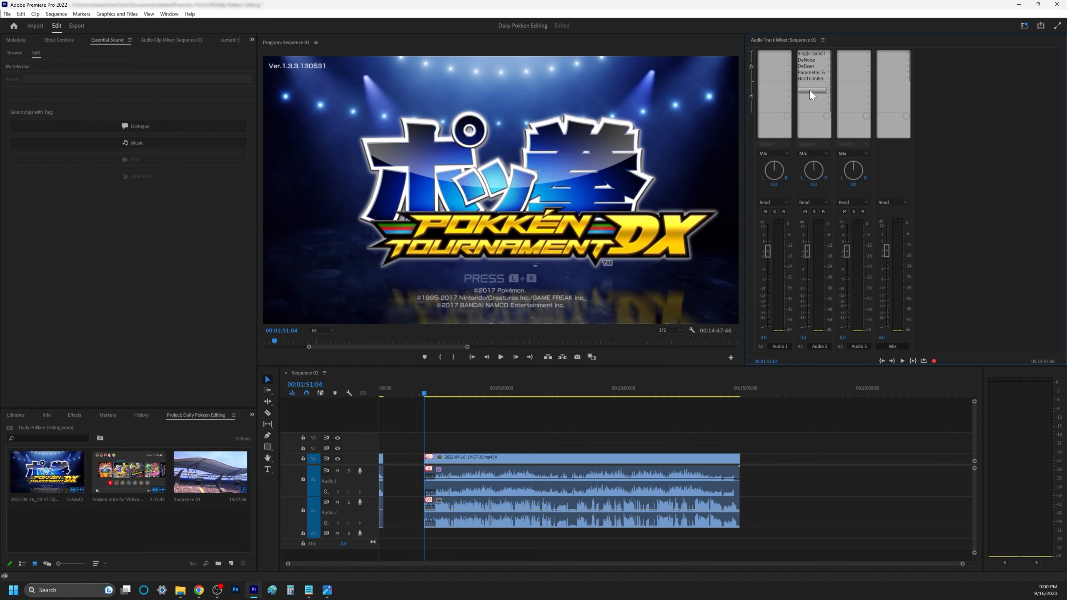
double_click(809, 78)
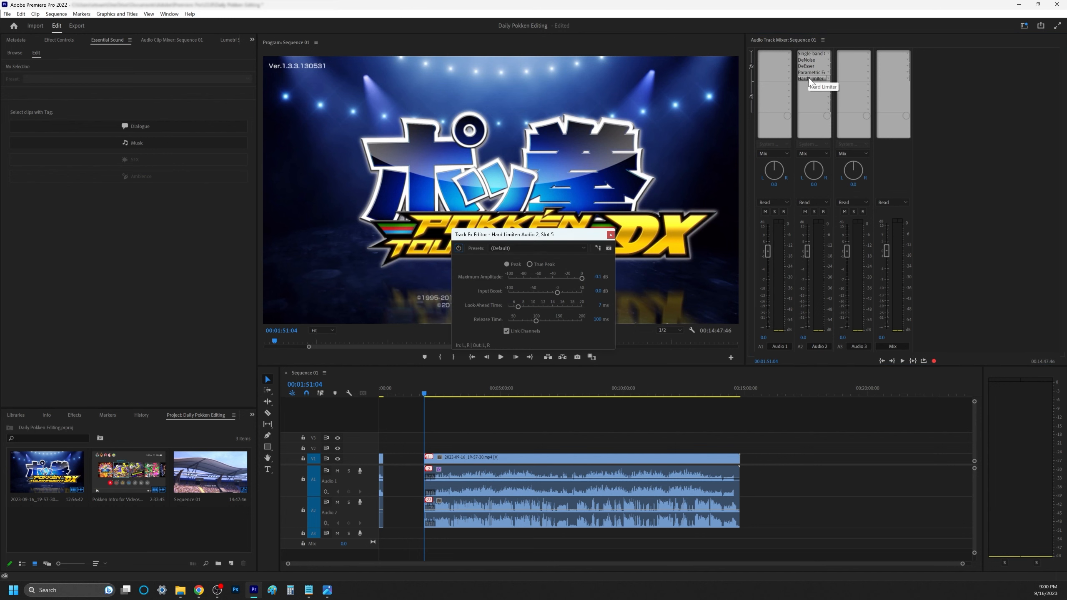
Try a Maximum Amplitude of -11 dB on Audio 2's Hard Limiter and play back the soloed commentary.
click(600, 278)
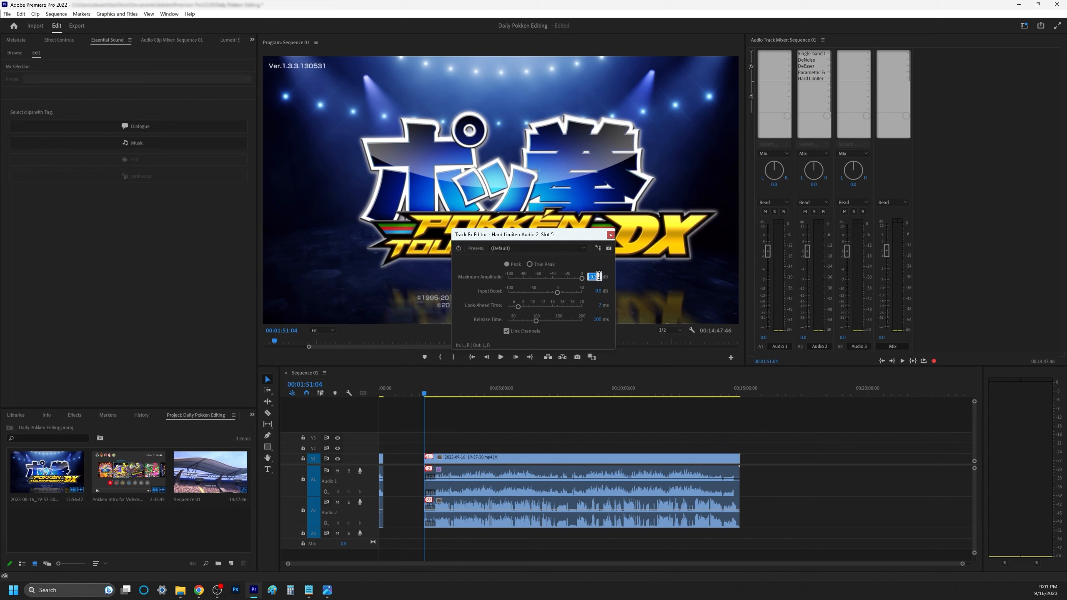
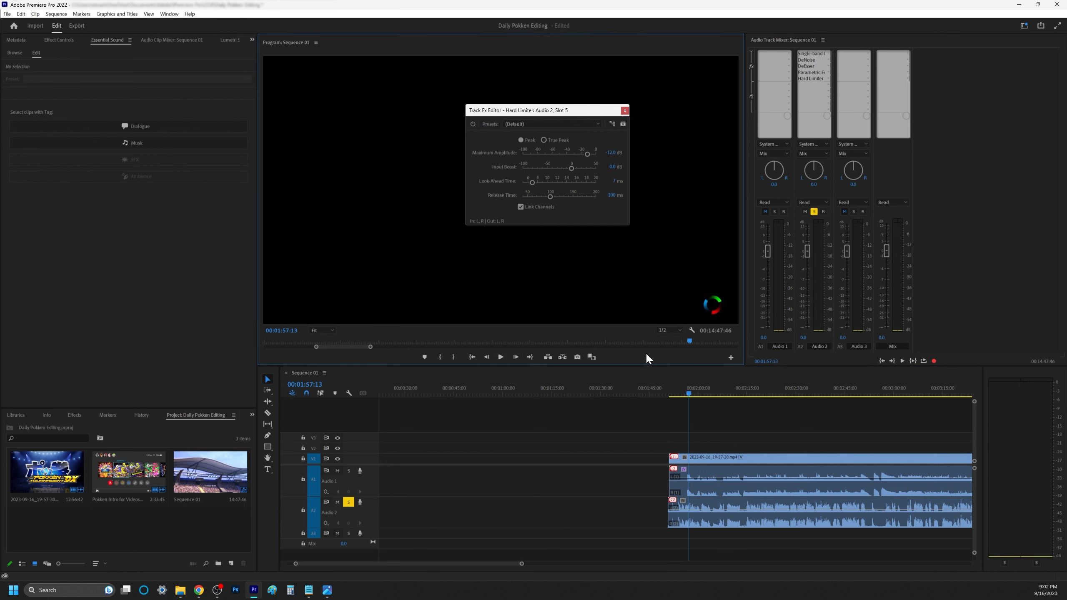
click(501, 357)
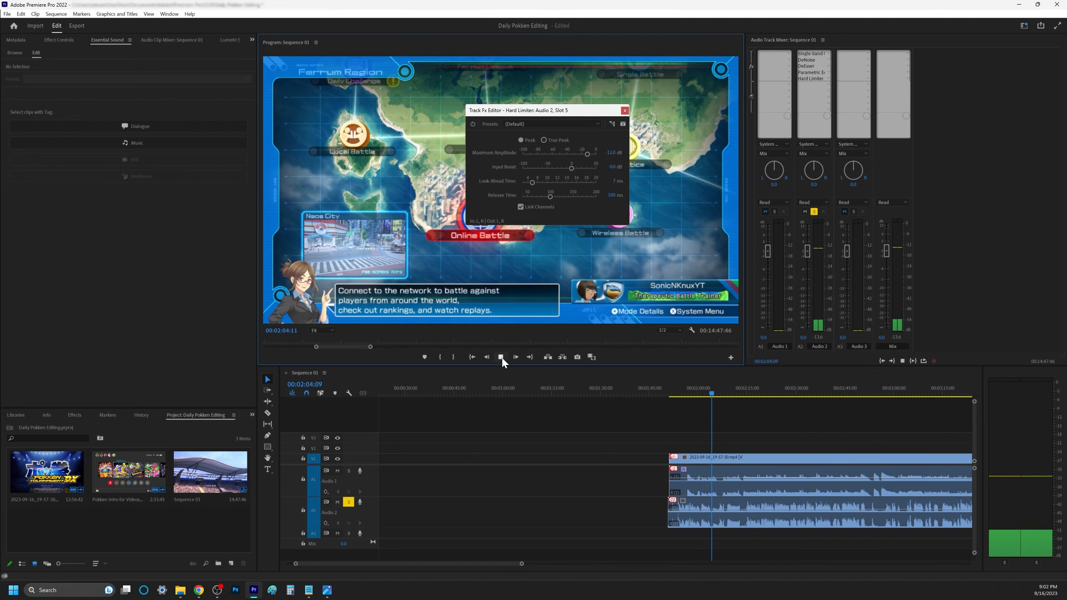
click(500, 357)
Raise the Hard Limiter's Maximum Amplitude, play back the soloed commentary and move the playhead back to 00:02:09:08.
click(611, 153)
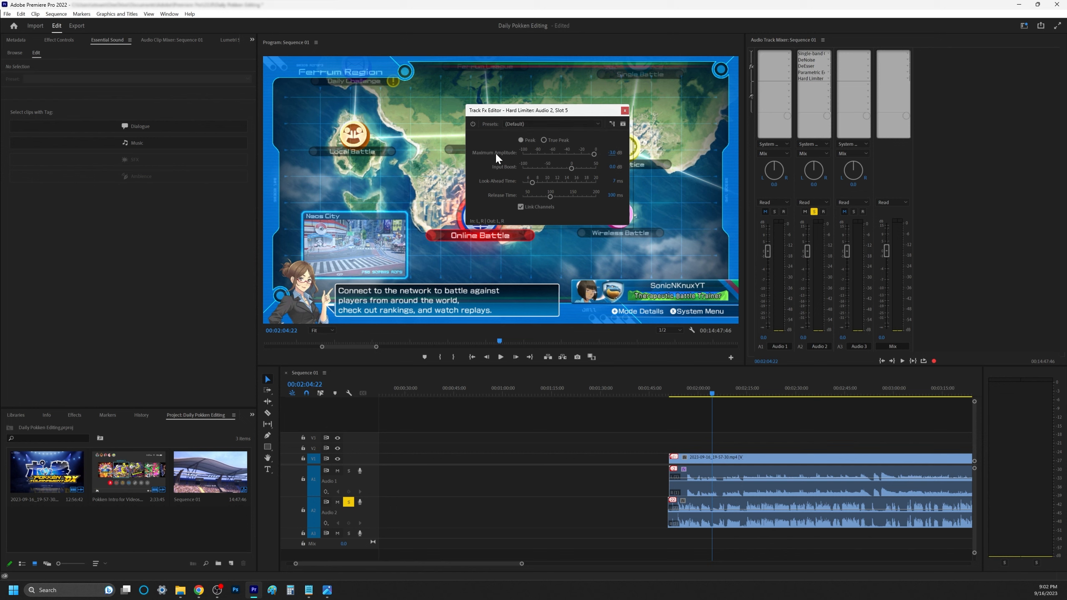
click(501, 357)
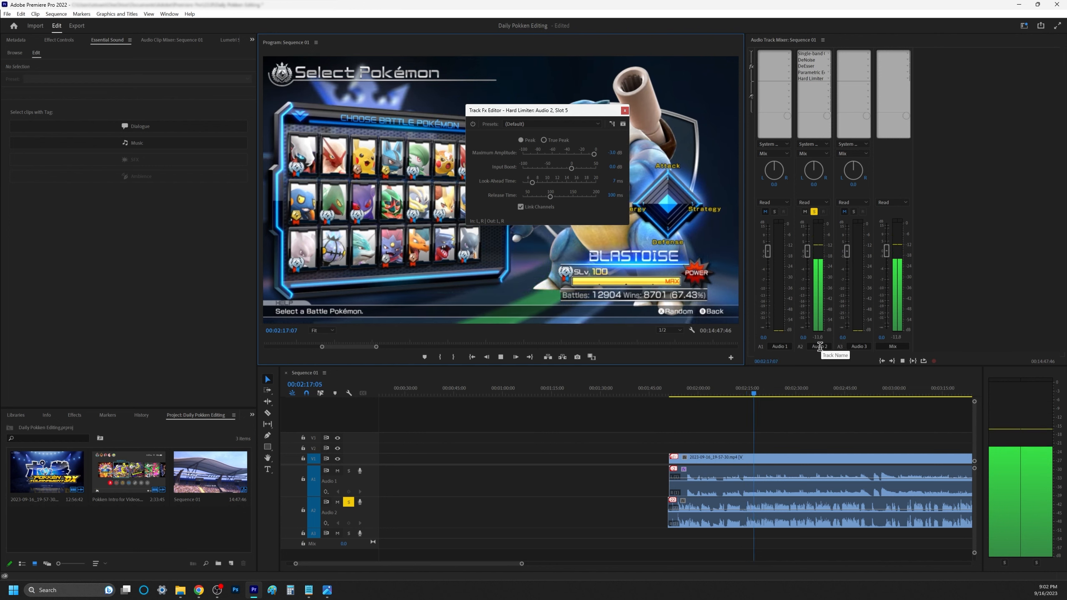
click(513, 358)
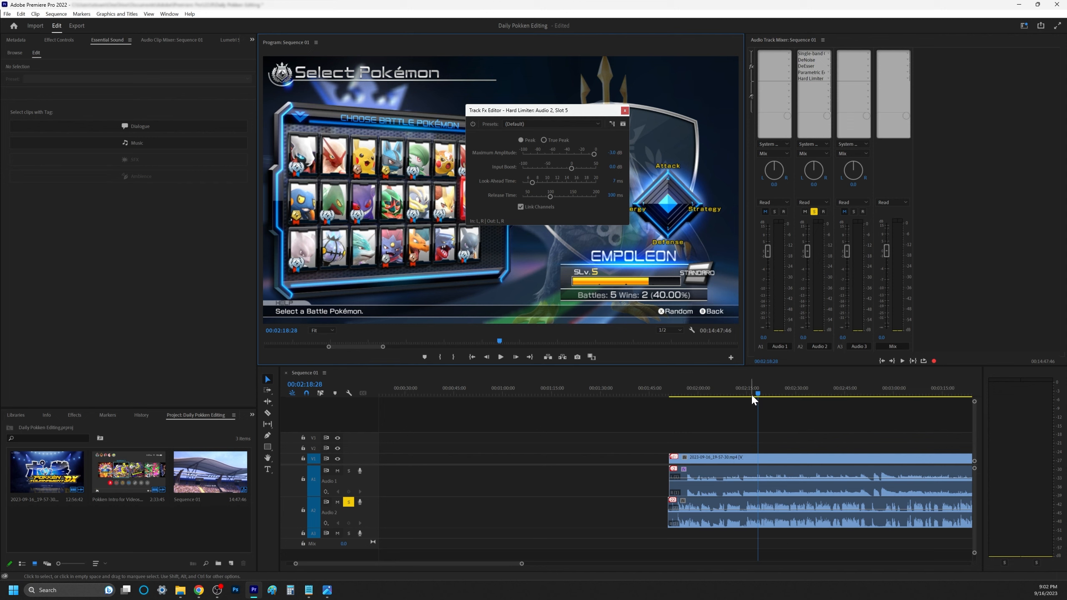
drag(752, 395, 727, 394)
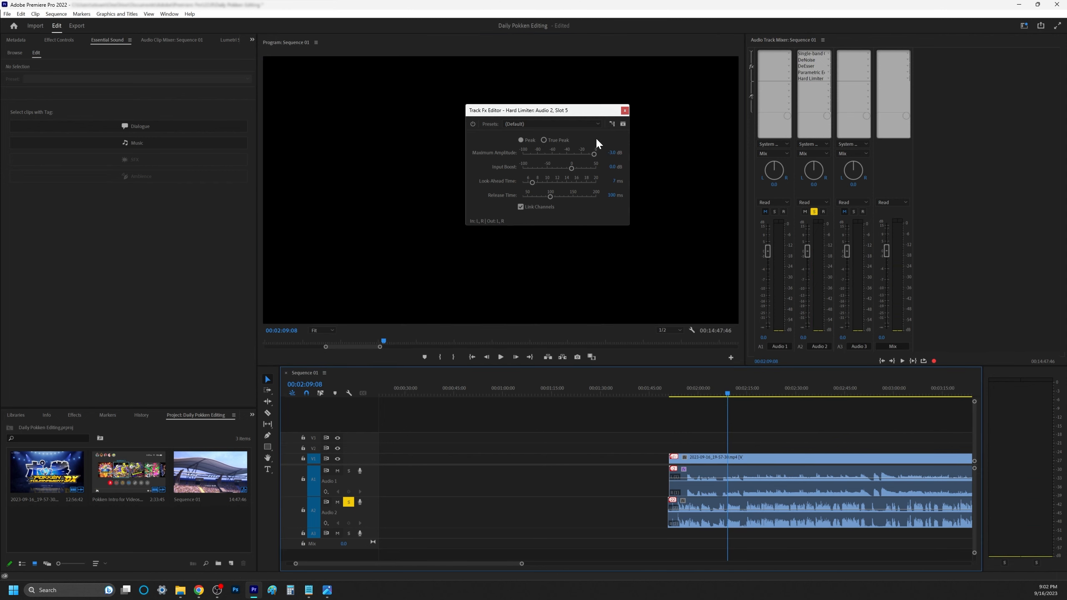
Set the Hard Limiter's Maximum Amplitude to -1 dB and Input Boost to 5 dB, and play back the commentary.
click(617, 153)
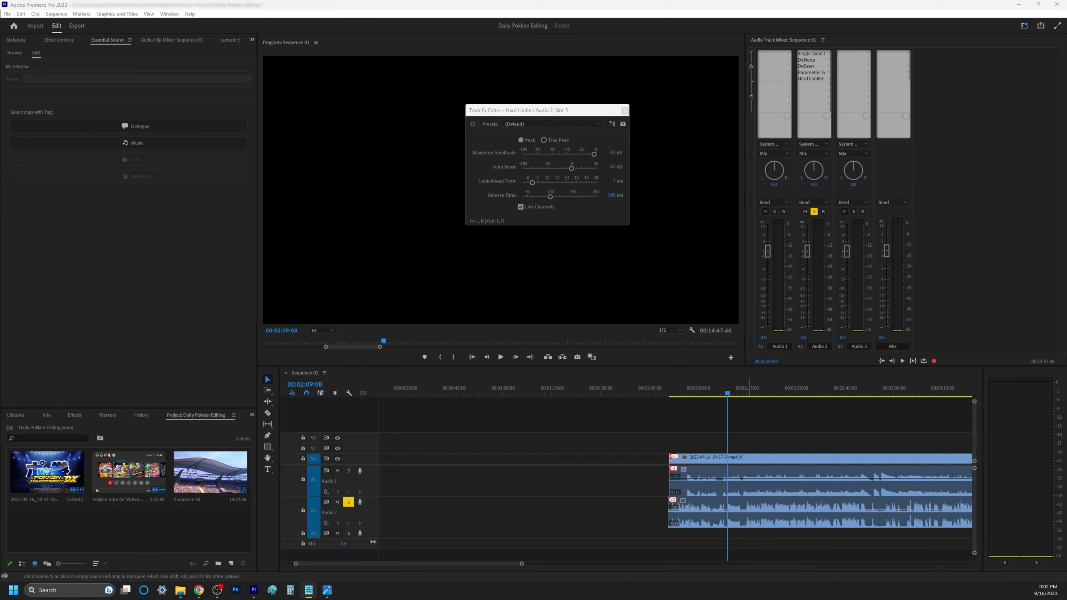
click(612, 153)
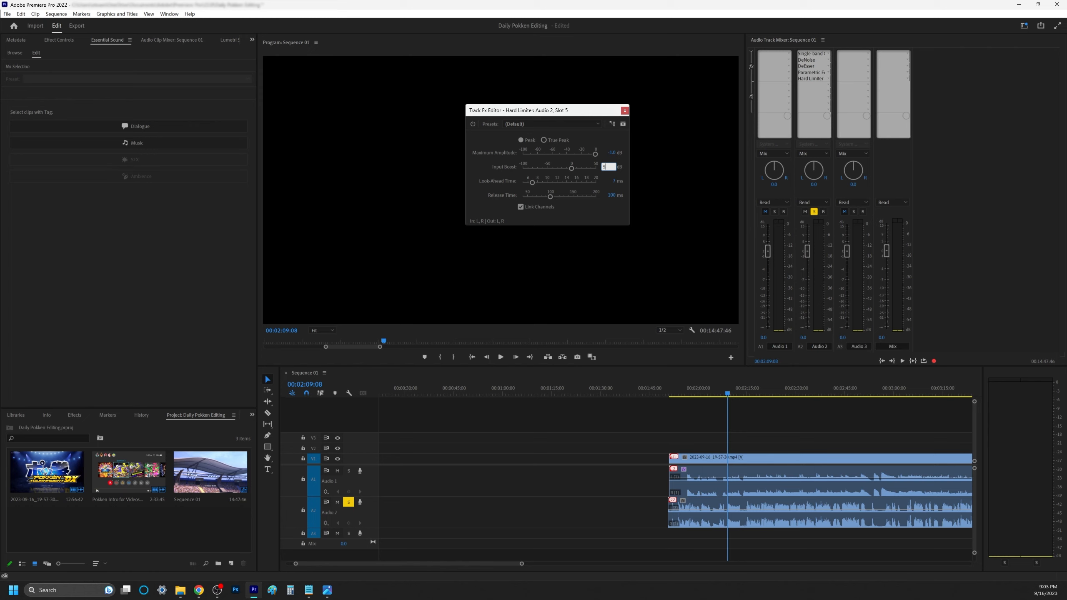
key(Return)
click(501, 356)
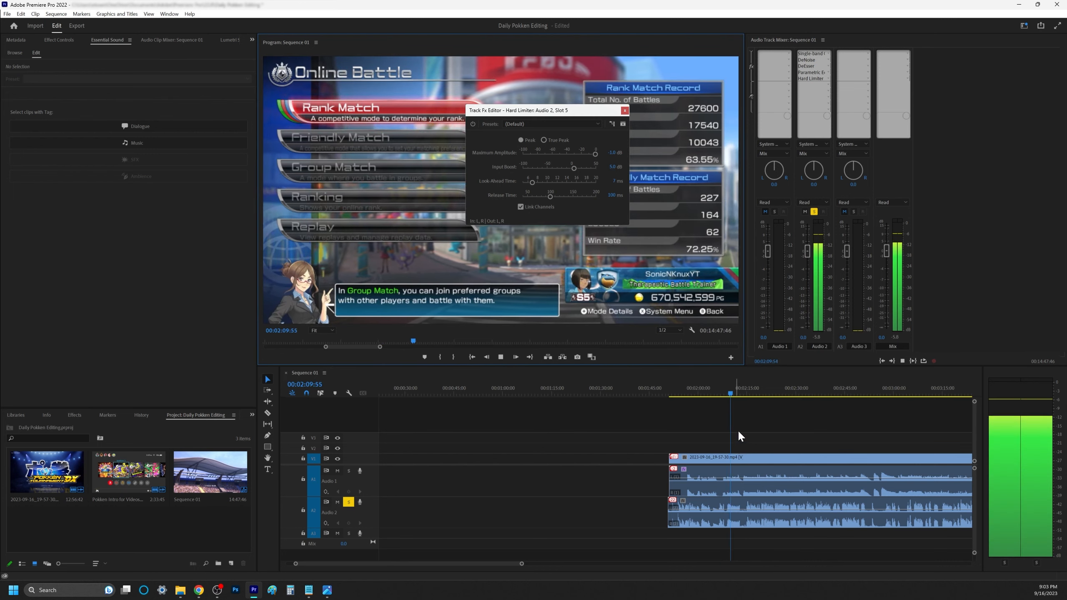
Set the Hard Limiter's Input Boost back to 0 dB during playback for comparison.
click(609, 166)
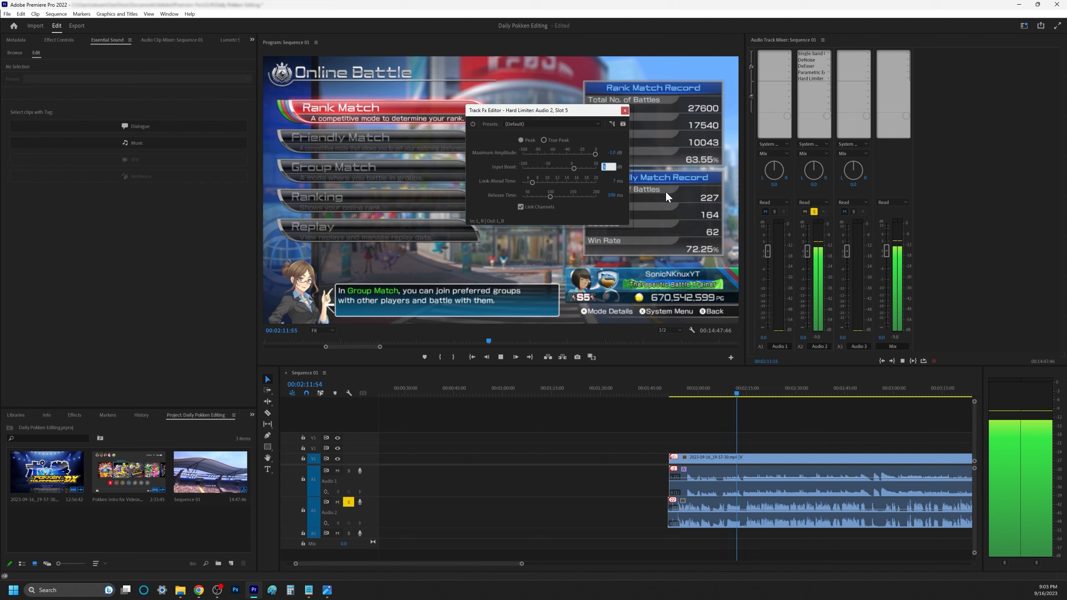
text(0)
key(Return)
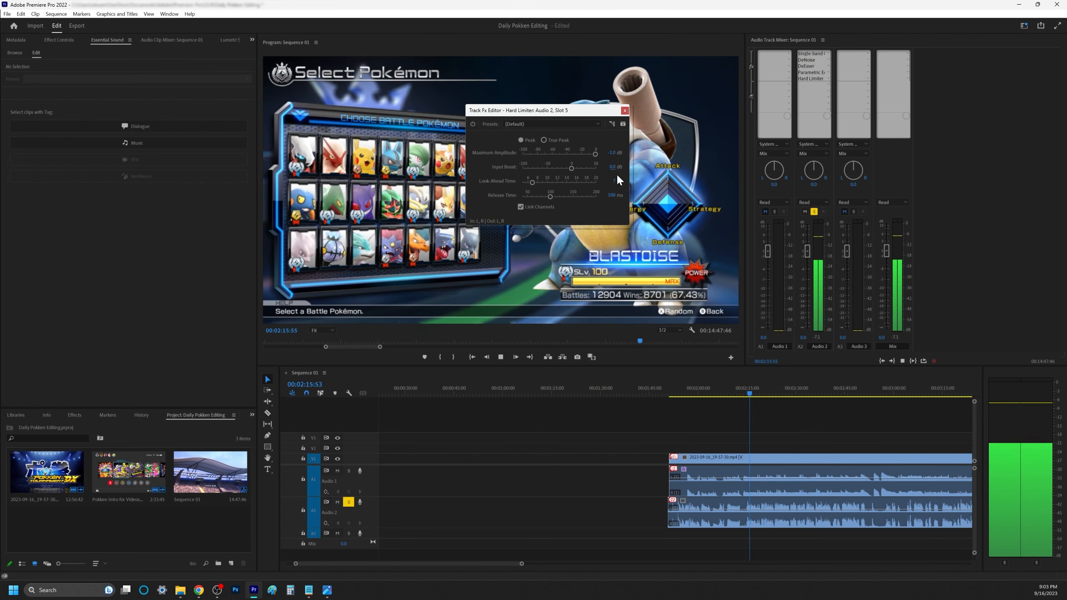
Add a sequence marker at 00:02:14:48, just before the commentary phrase on Audio 2 begins.
click(746, 393)
key(=)
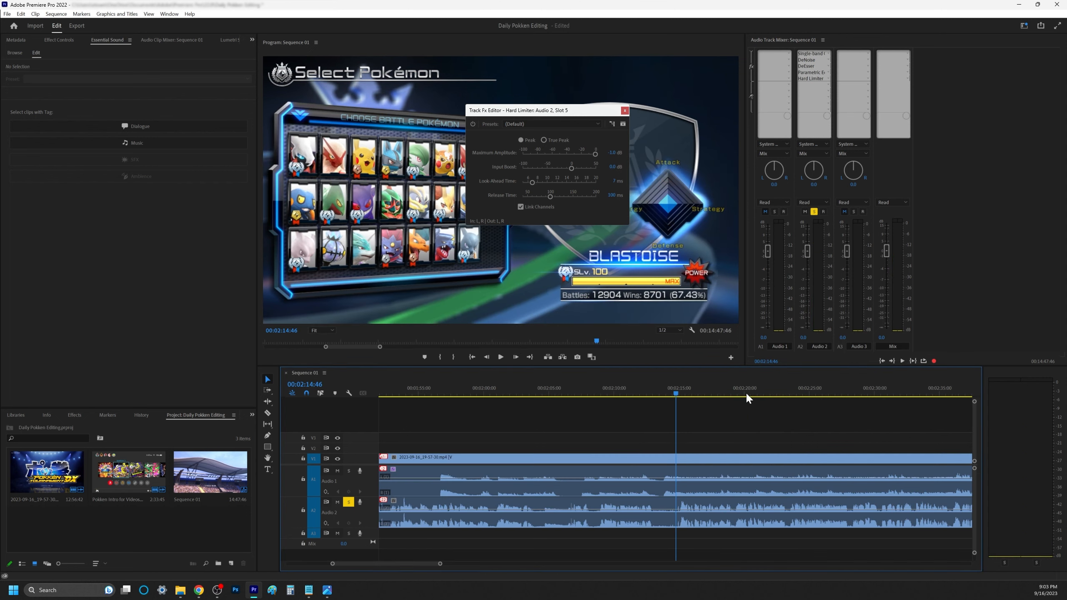
key(=)
key(space)
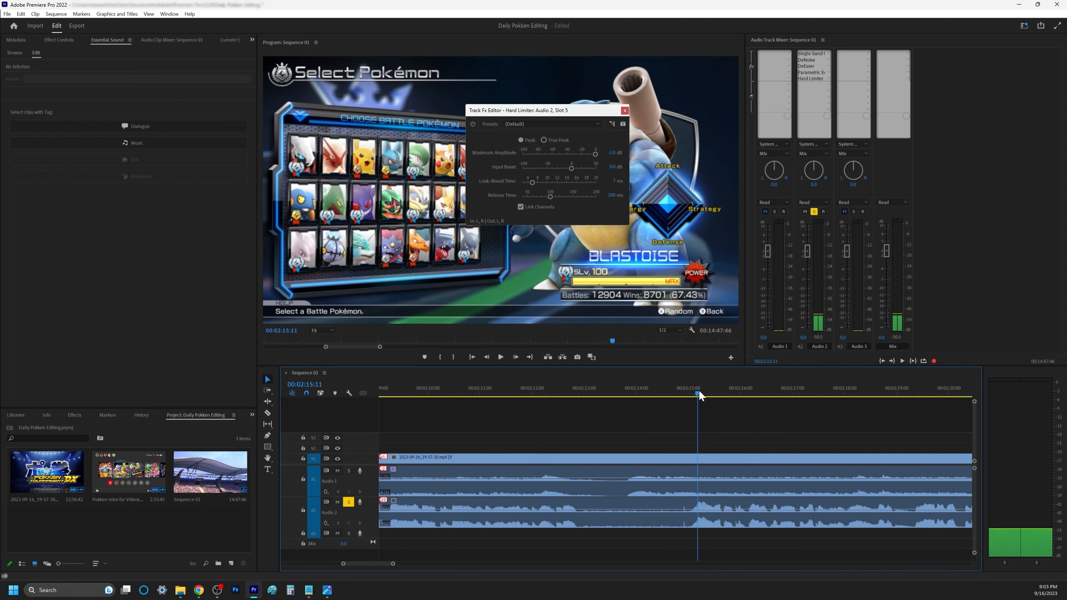
click(676, 394)
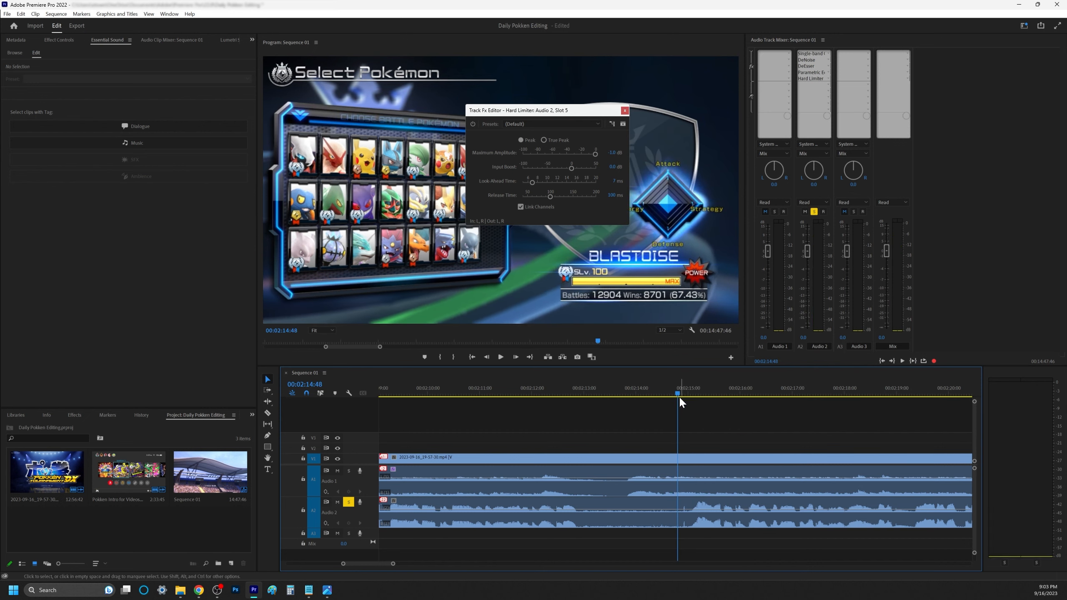
key(m)
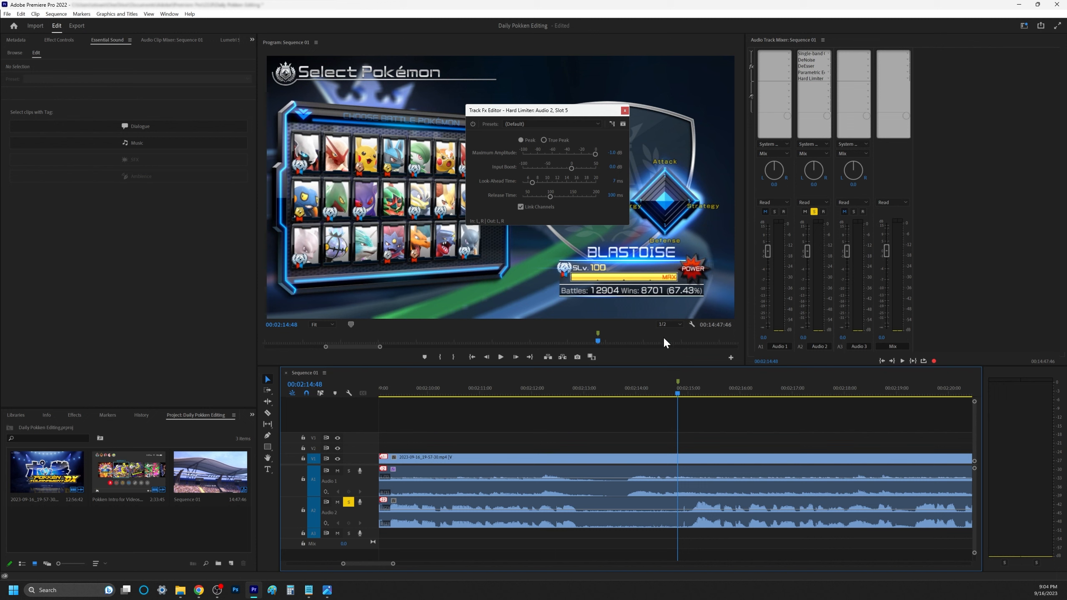
Play the soloed commentary from the marker and return the playhead to the marker.
key(space)
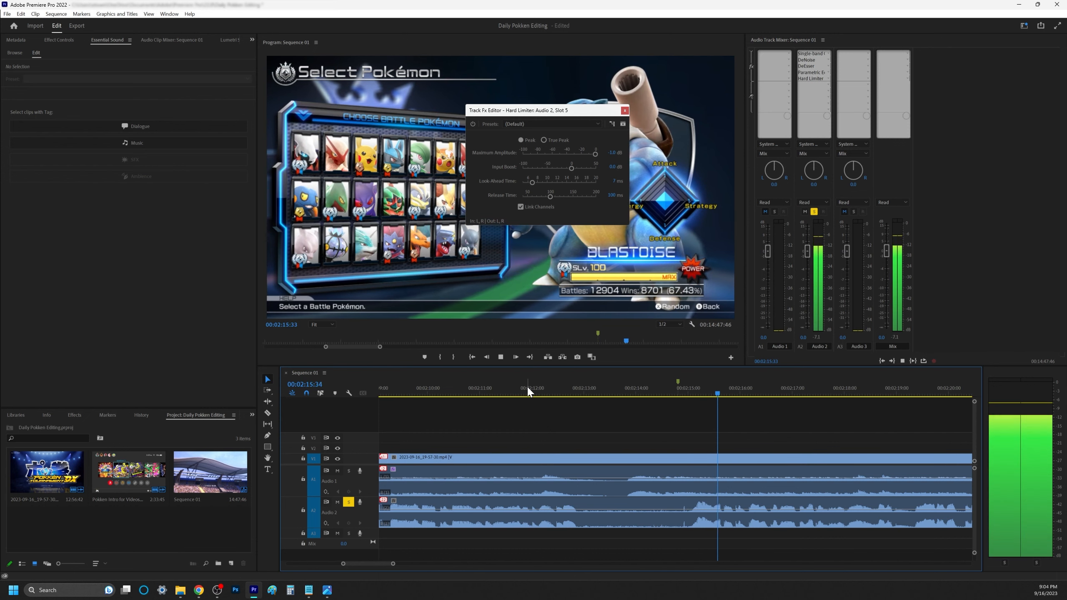
click(501, 358)
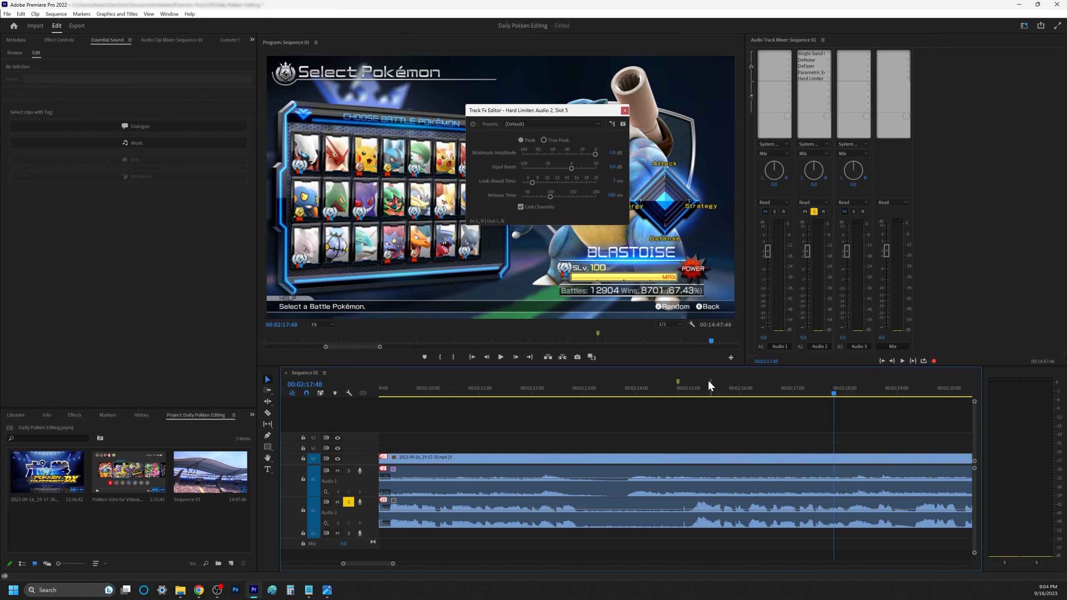
click(677, 381)
Set the Hard Limiter's Input Boost to 5 dB and play the commentary again from the marker.
click(613, 166)
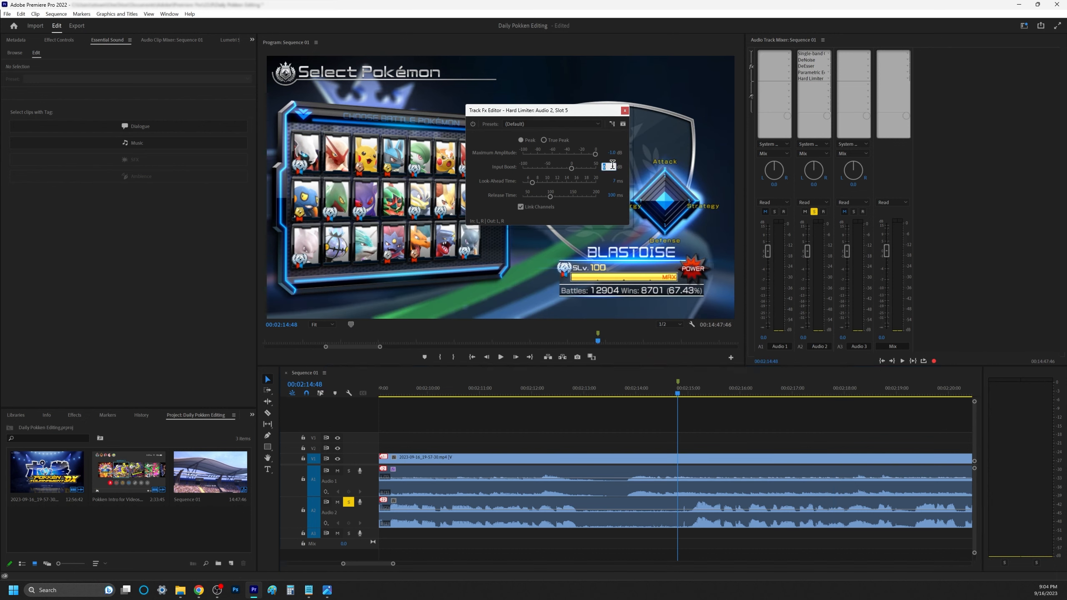
text(5)
key(Return)
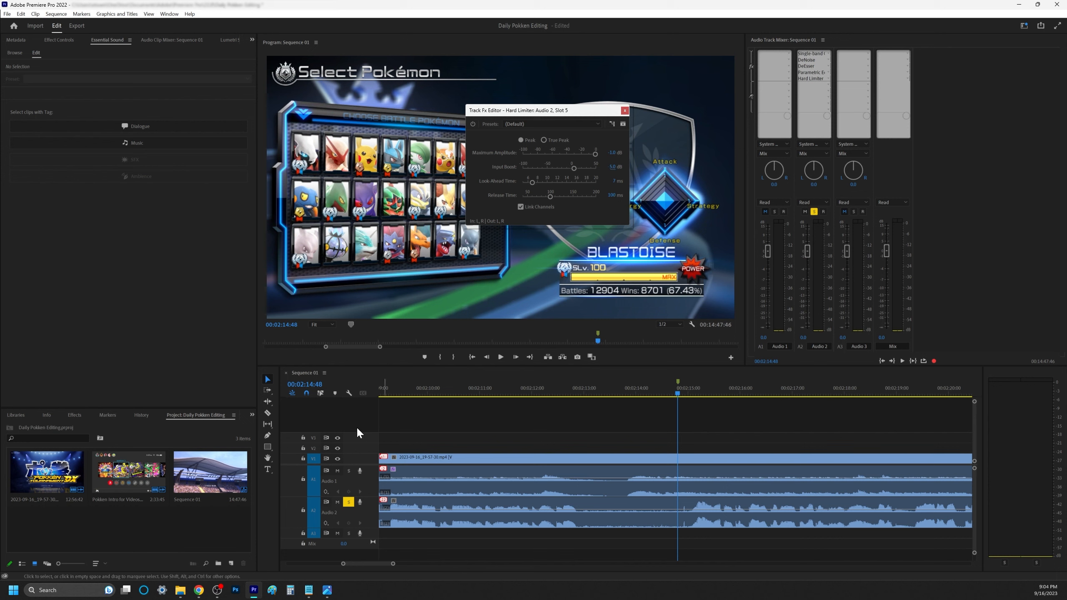
click(505, 357)
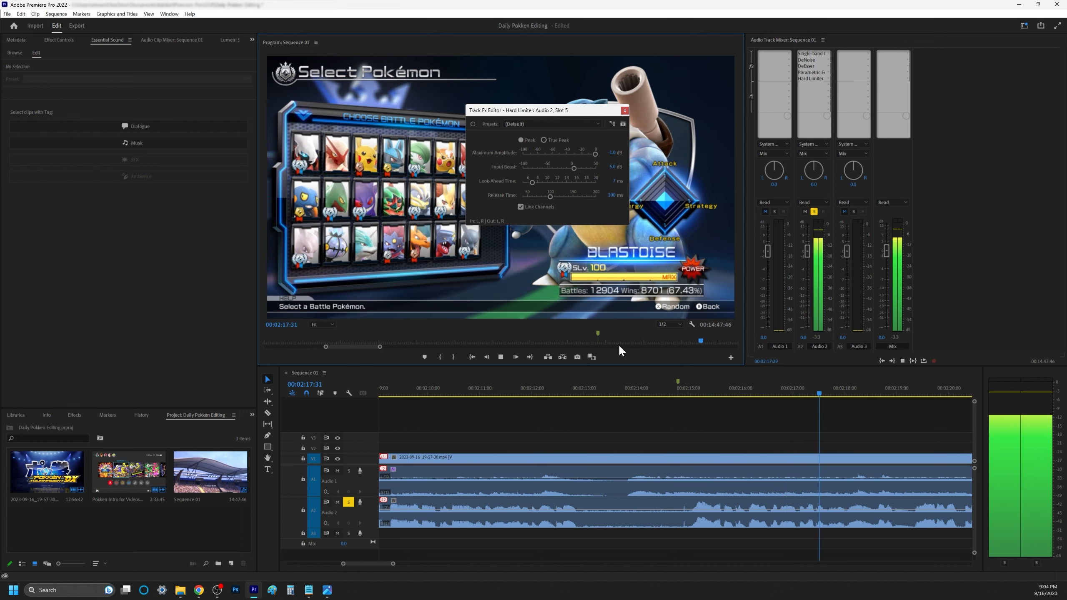
click(501, 357)
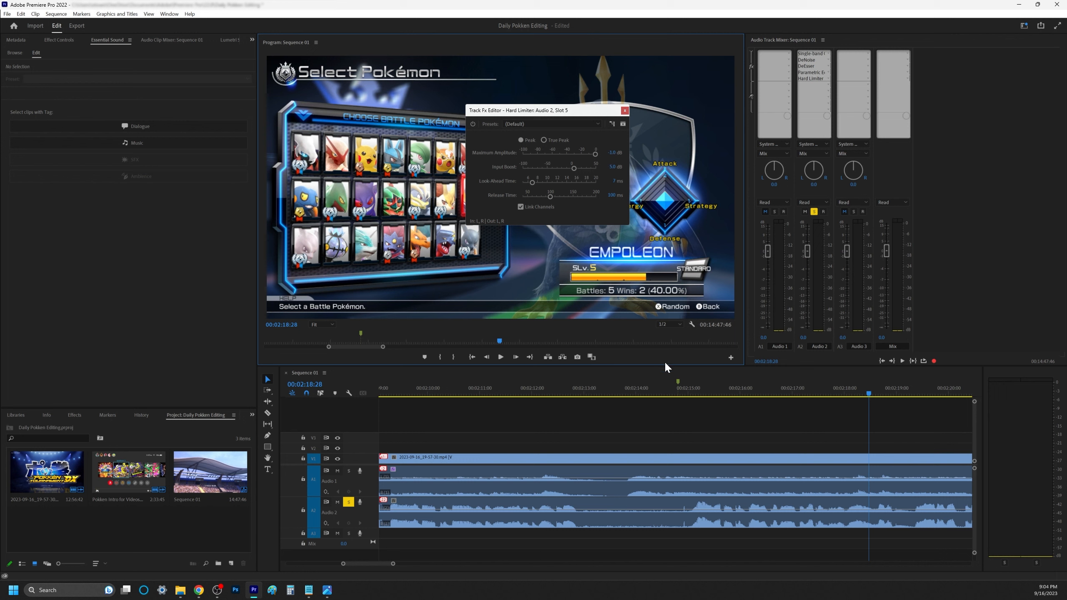
click(633, 413)
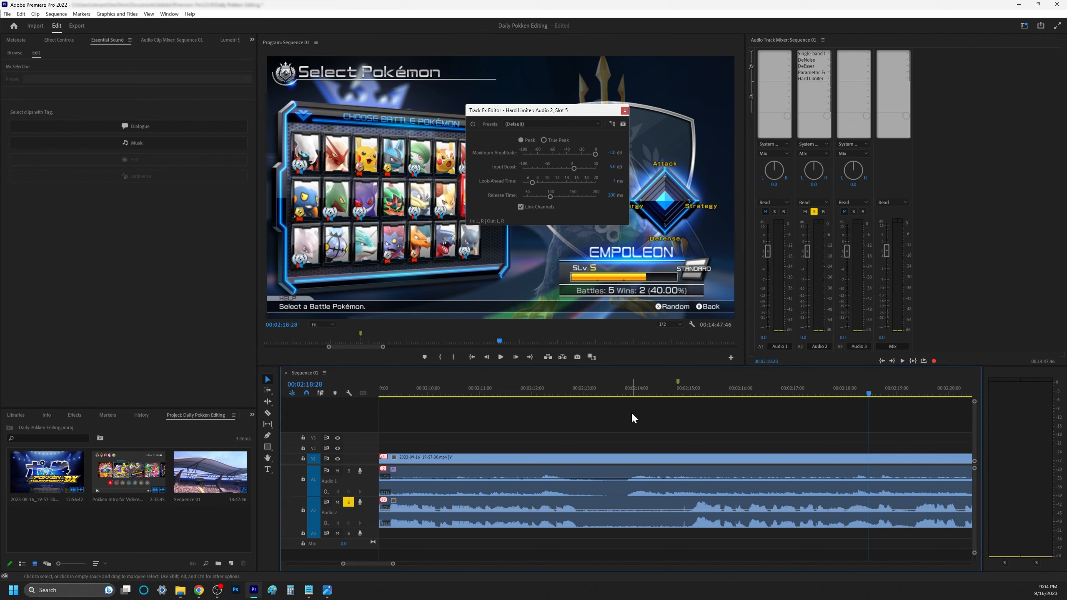
Close Audio 2's limiter editor, add a Hard Limiter to the first effect slot of the Mix track and open its editor.
click(625, 111)
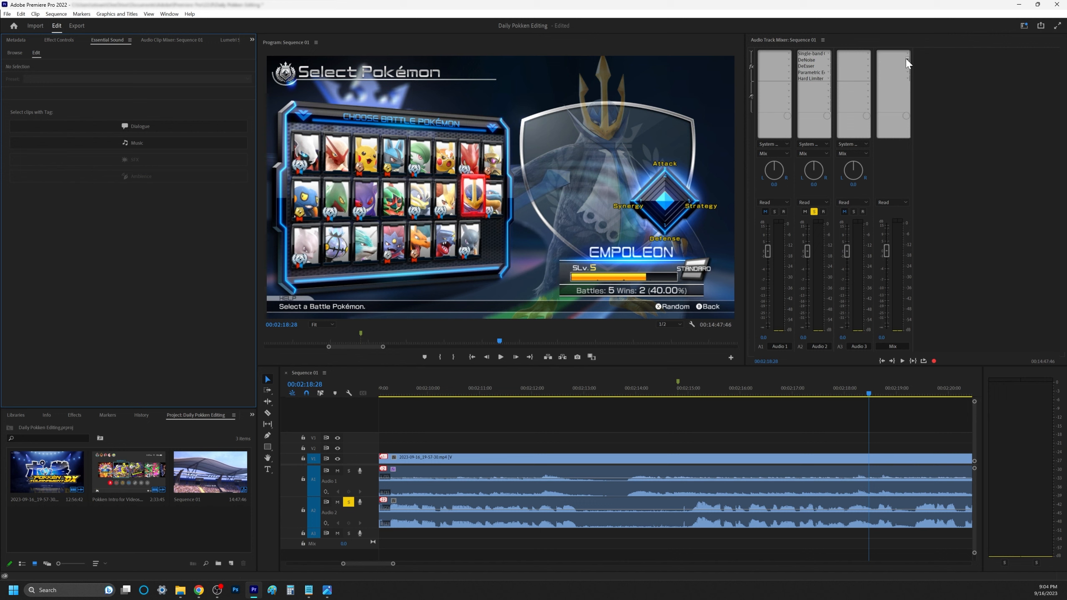
click(894, 57)
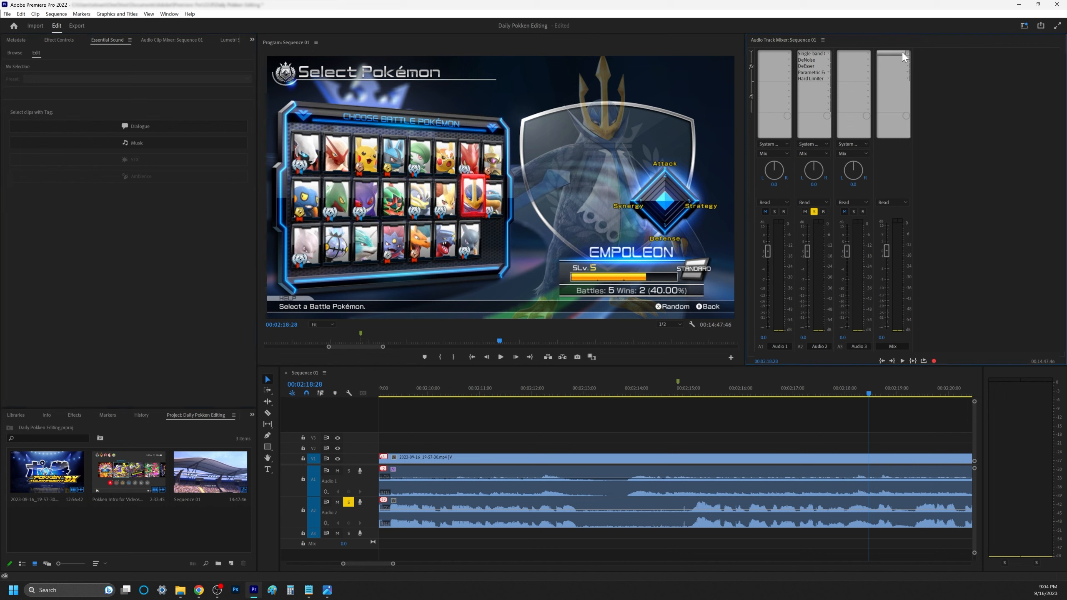
click(903, 55)
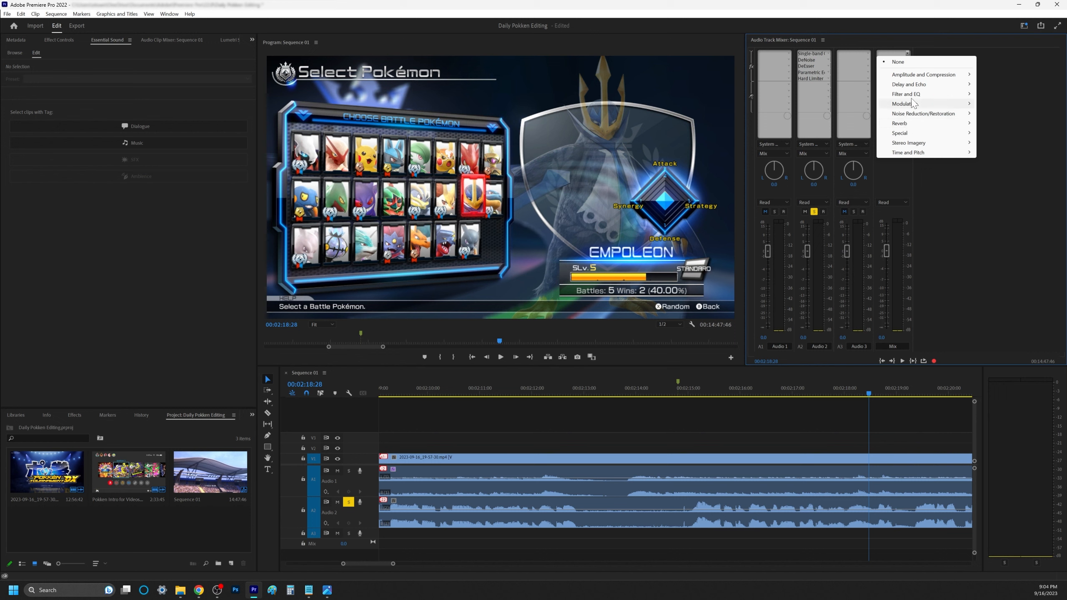
mouse_move(924, 76)
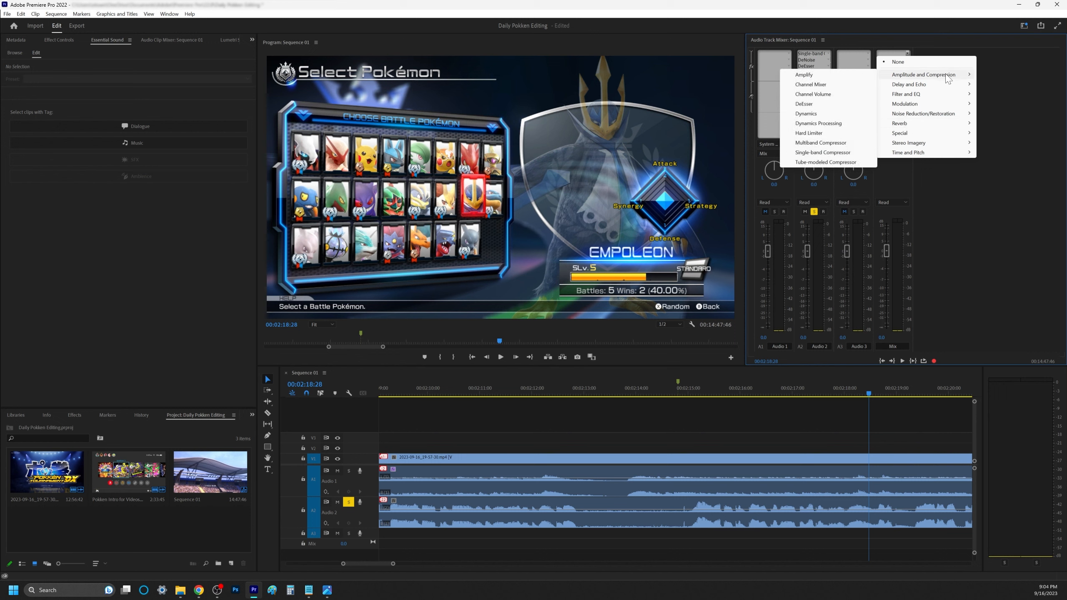
mouse_move(908, 115)
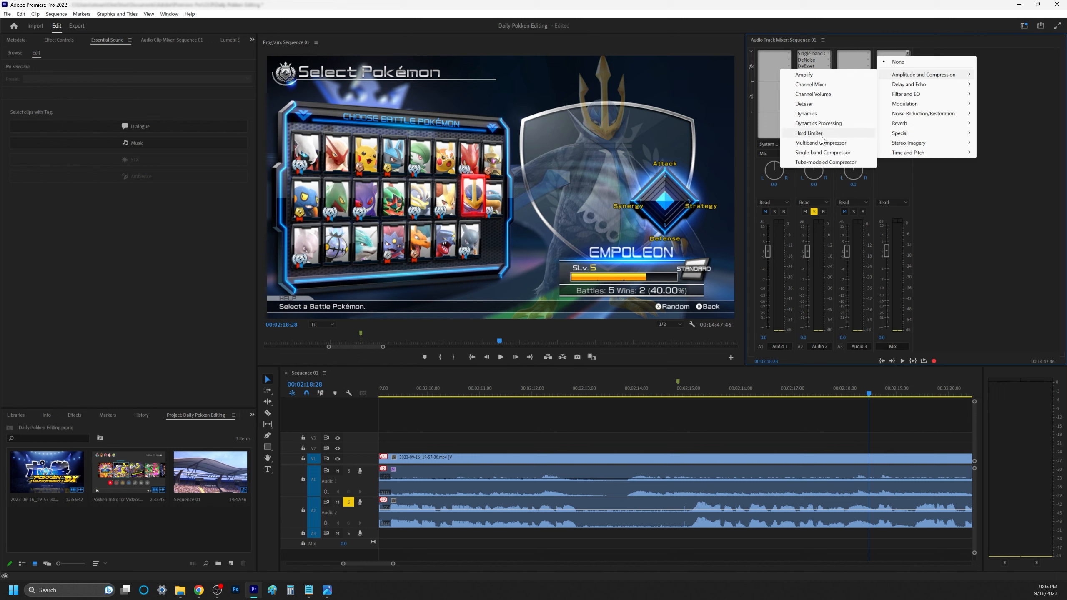
click(820, 134)
click(908, 53)
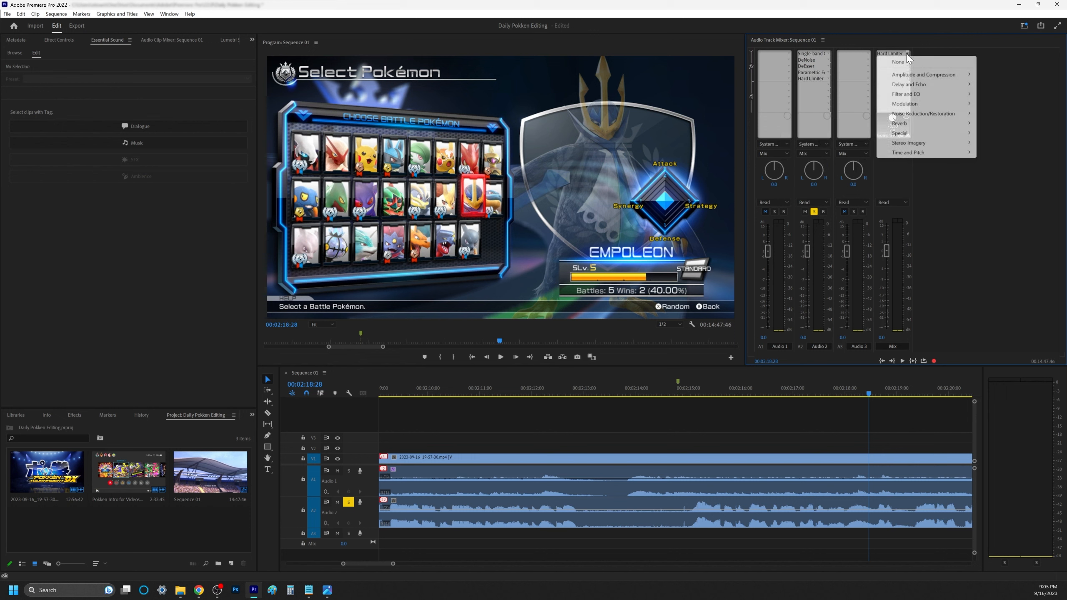
double_click(891, 54)
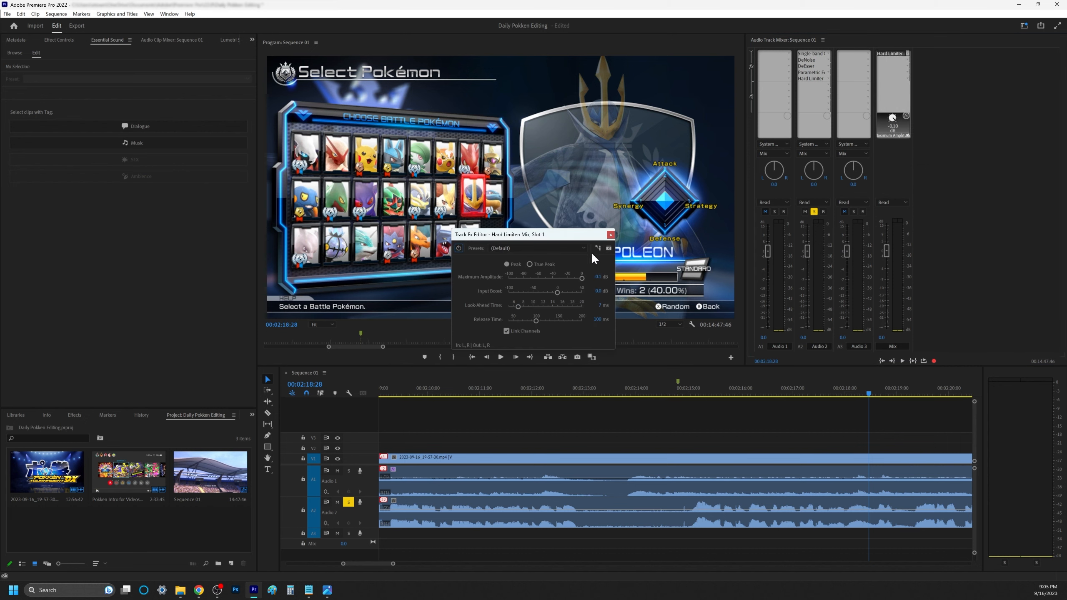
Set the maximum amplitude of the Mix track's Hard Limiter to -0.6 dB and close its editor.
click(599, 277)
click(495, 269)
click(611, 235)
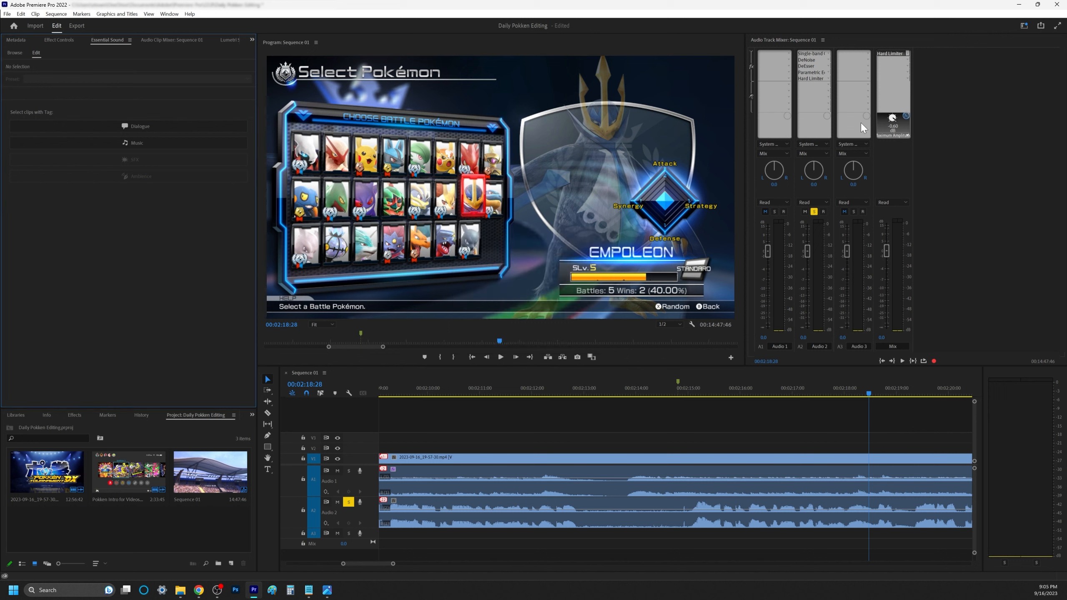
Add a Loudness Radar effect to slot 5 of the Mix track and open its editor.
click(891, 78)
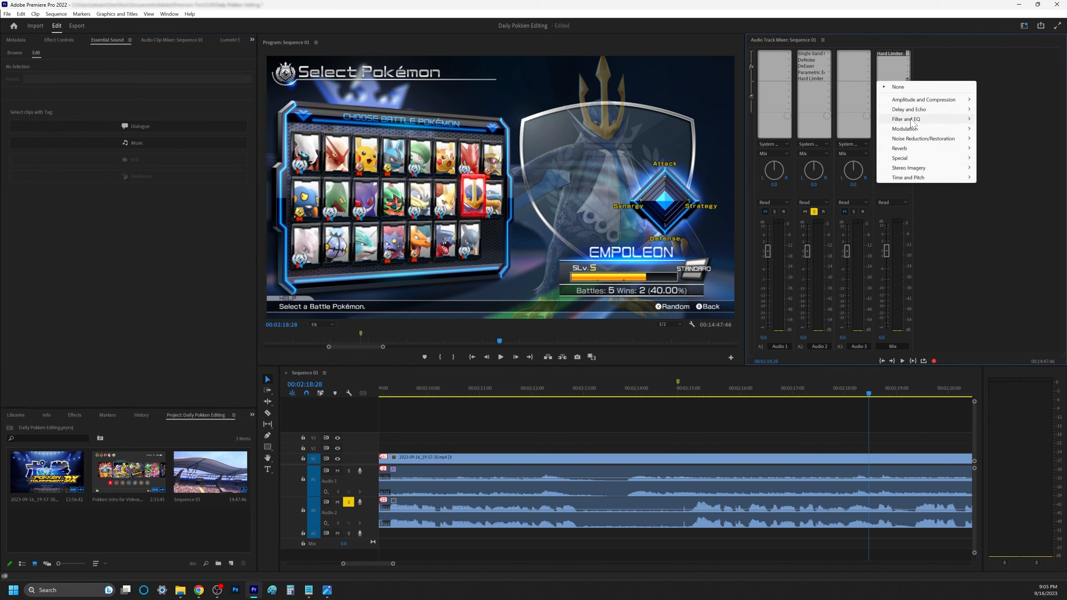
mouse_move(908, 161)
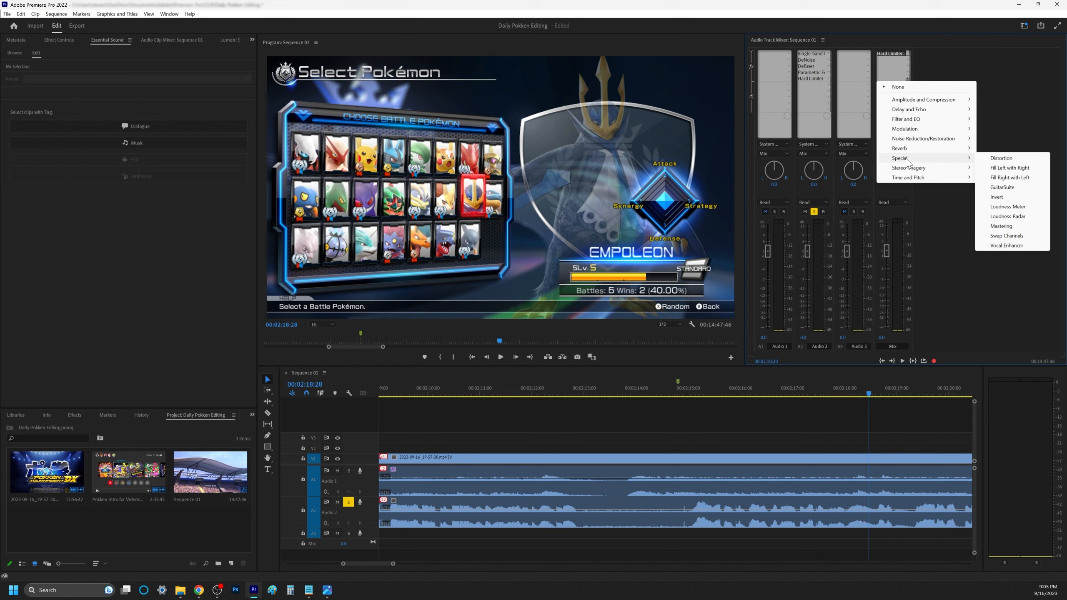
click(1008, 216)
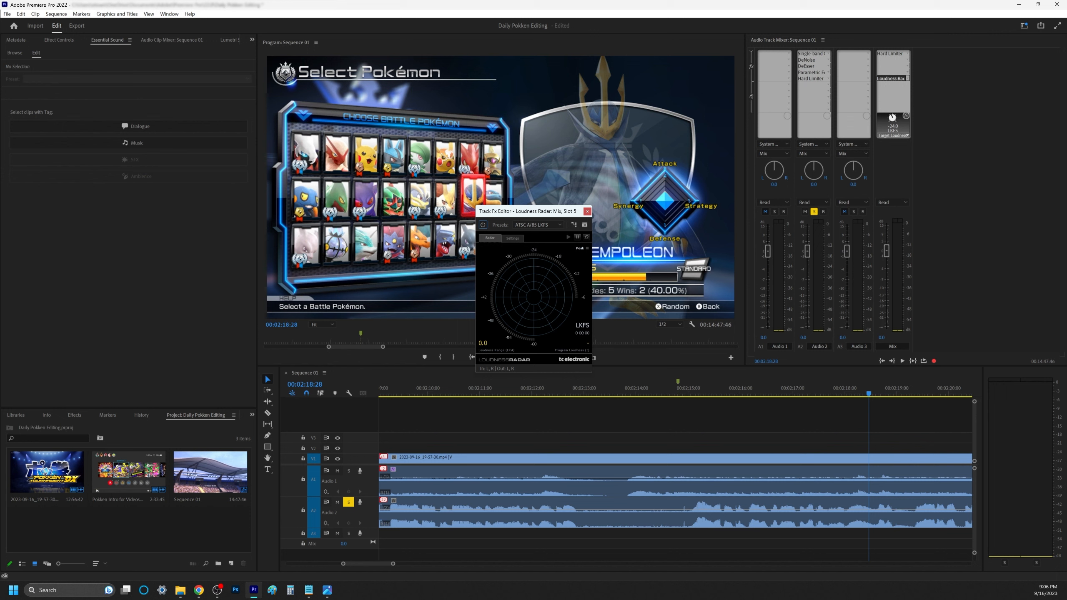
key(alt+Tab)
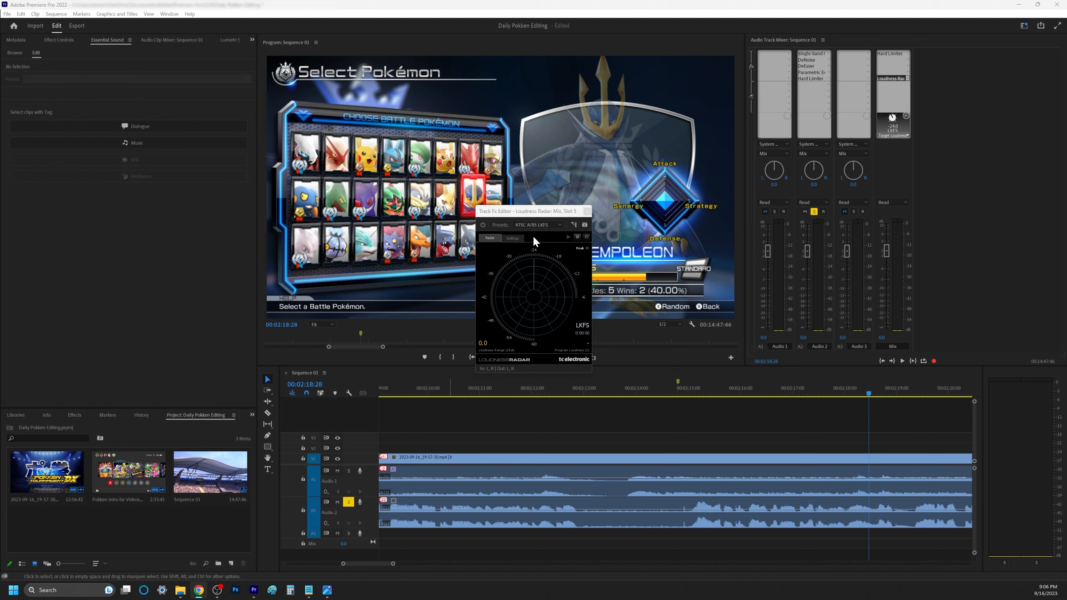
Set the Loudness Radar's loudness unit to LUFS and target loudness to -16 LUFS, view the radar, and close the editor.
click(515, 238)
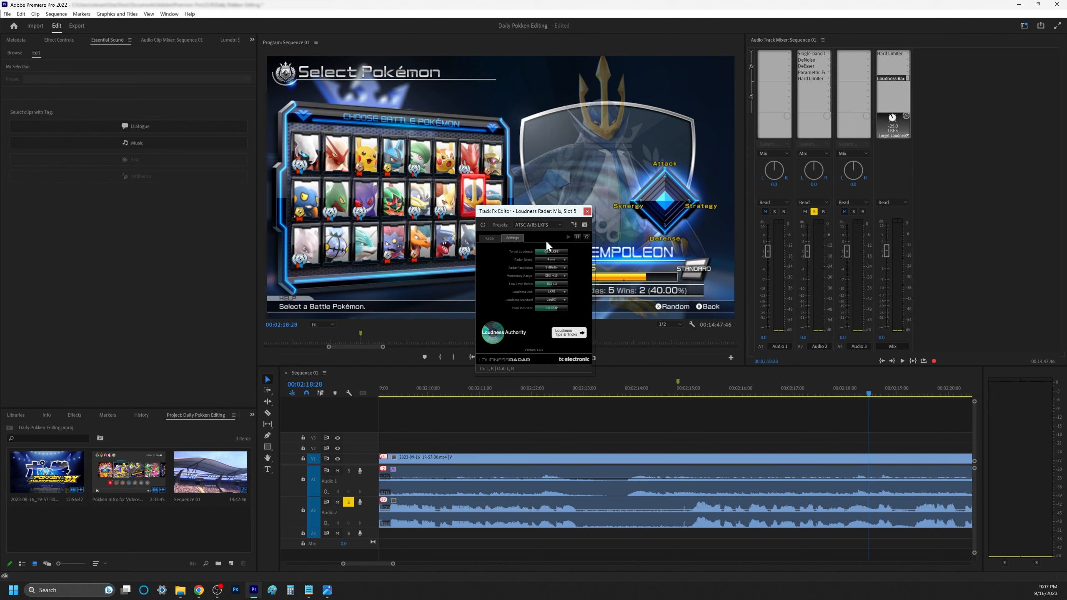
click(545, 292)
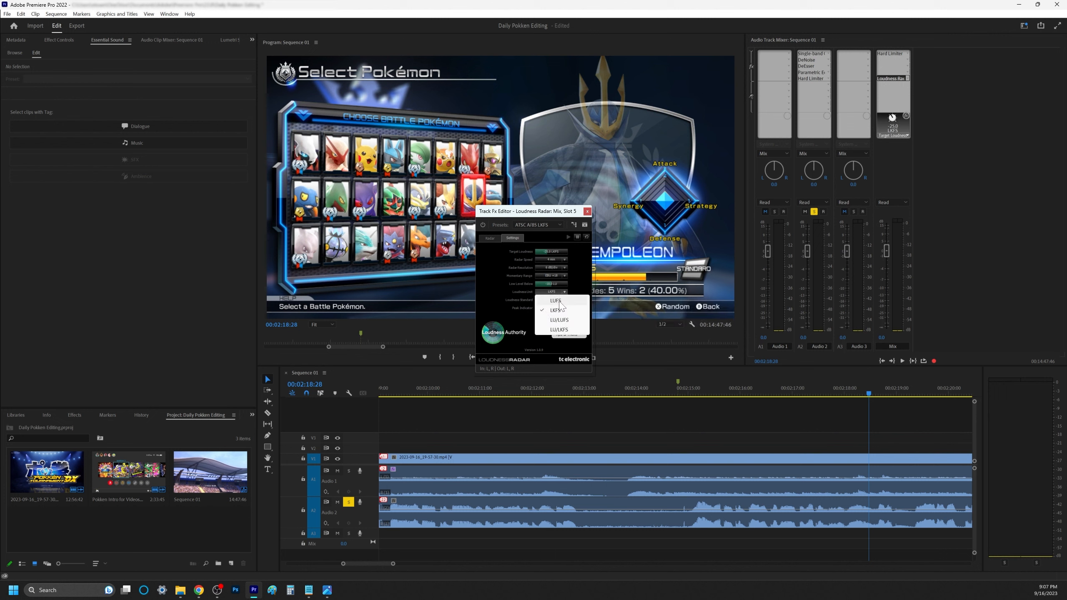
click(559, 301)
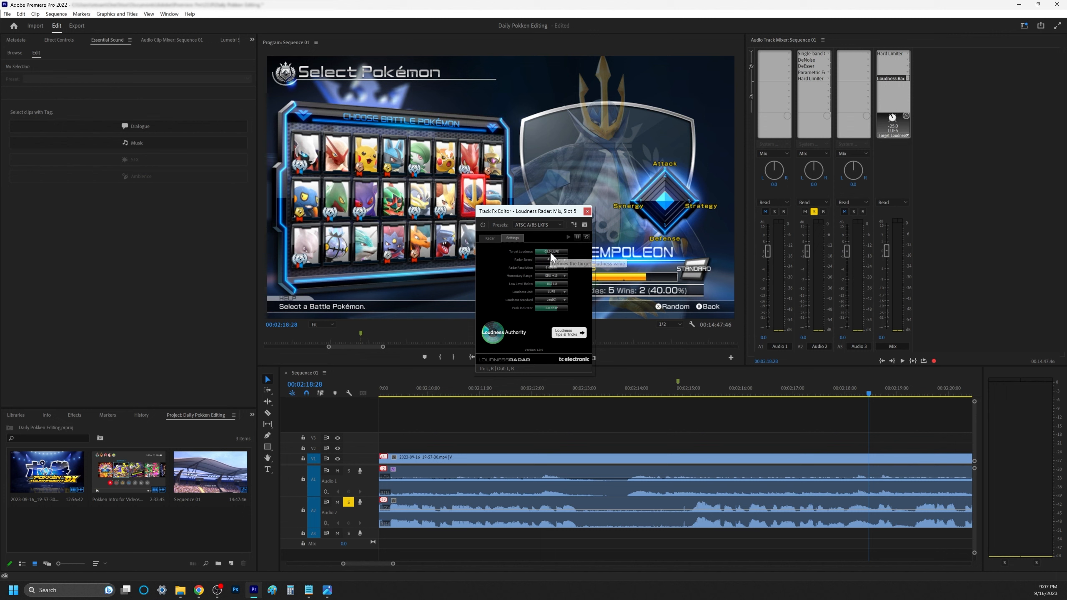
scroll(551, 253, up, 3)
click(490, 239)
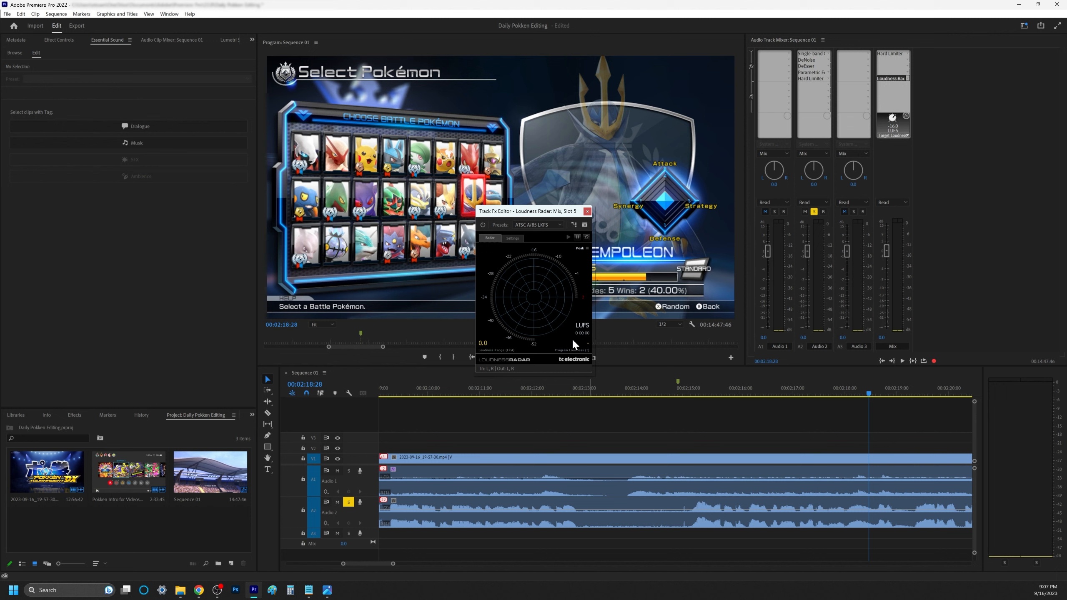
click(588, 211)
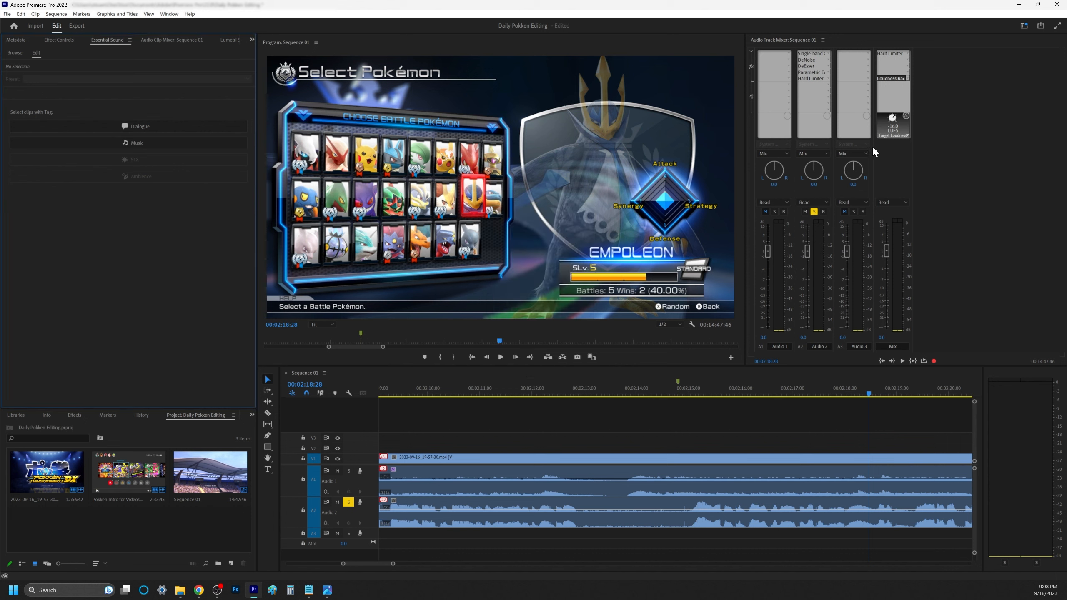
Review the settings of the Mix track's Hard Limiter, leaving its editor closed.
click(895, 55)
double_click(896, 56)
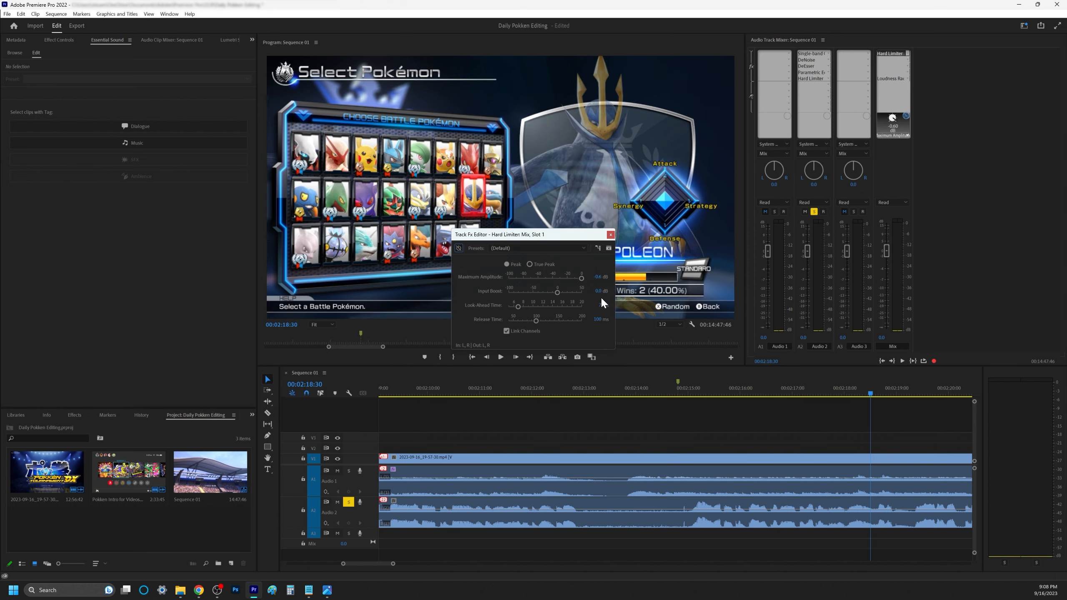
click(610, 235)
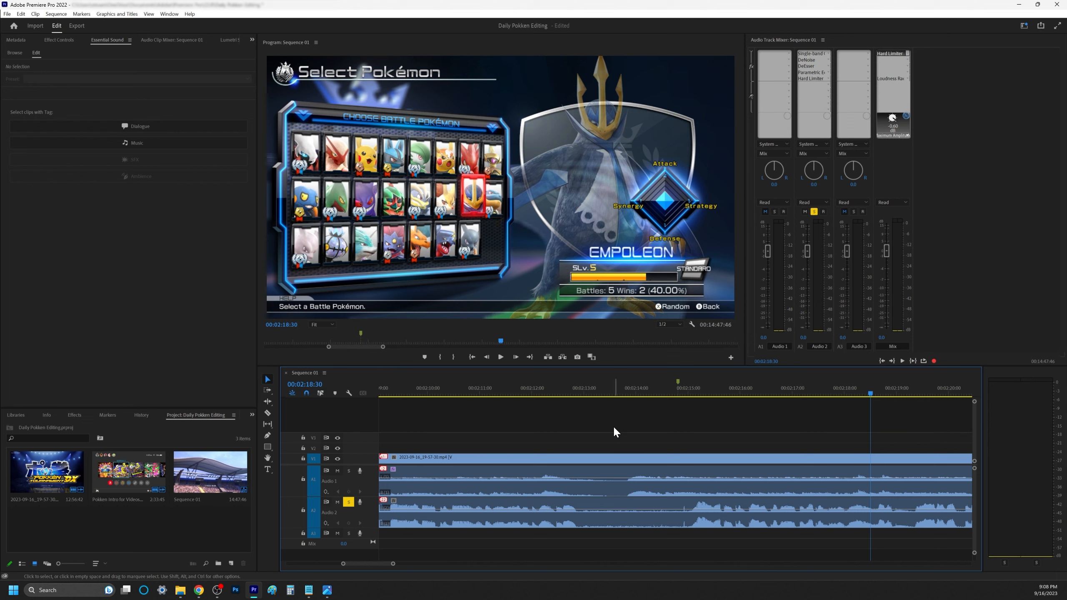
Play the soloed commentary from 00:01:51:28 near the gameplay clip's start, skip ahead a few seconds during playback, and stop.
scroll(614, 426, down, 10)
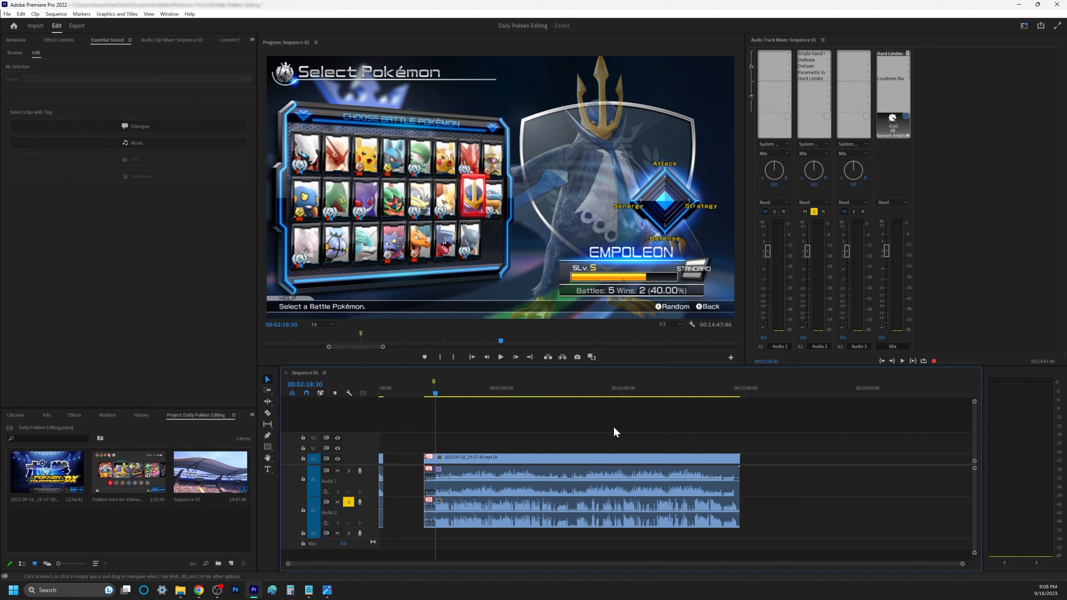
scroll(615, 430, up, 6)
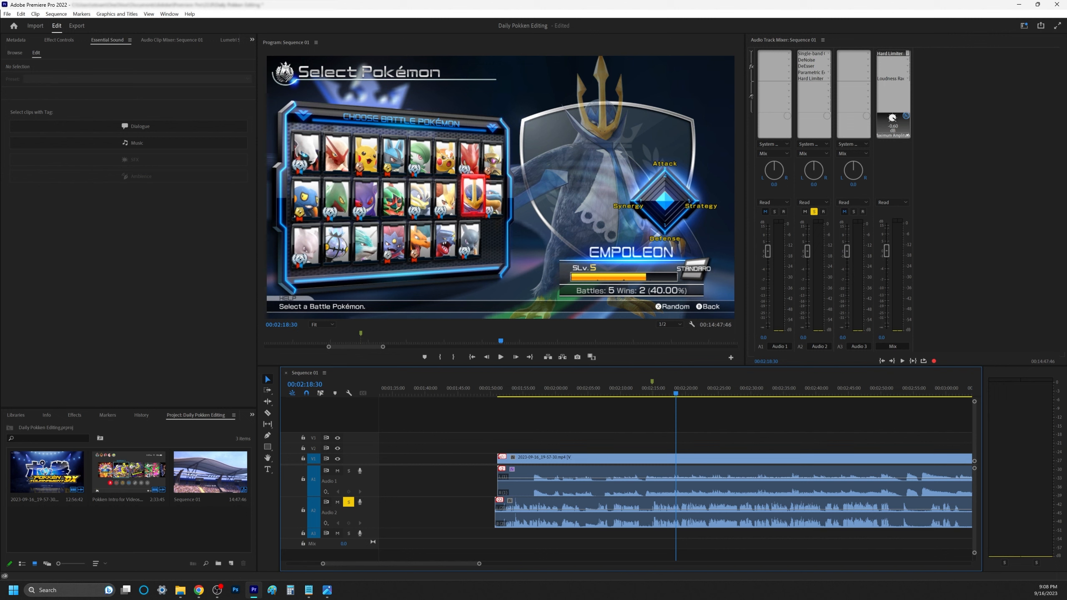
key(alt+Tab)
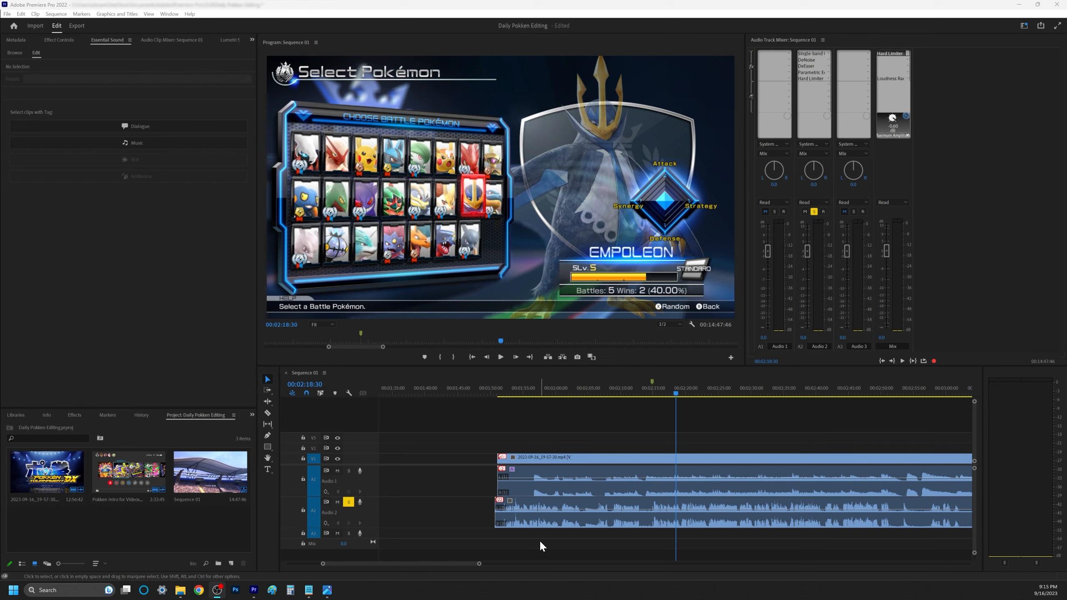
click(500, 389)
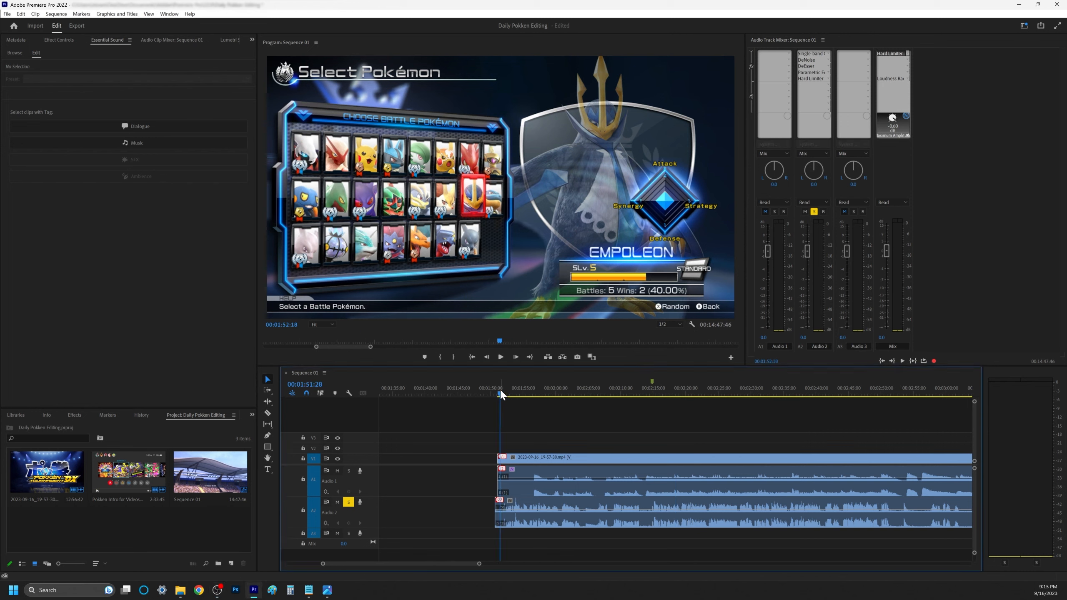
scroll(305, 424, up, 1)
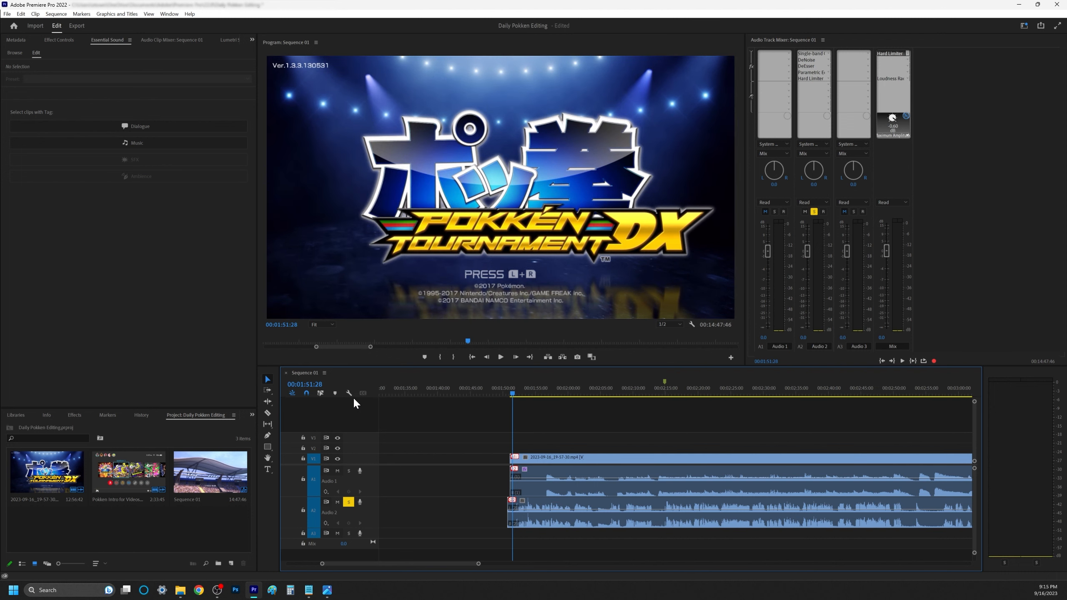
key(equal)
key(equal)
key(equal)
key(equal)
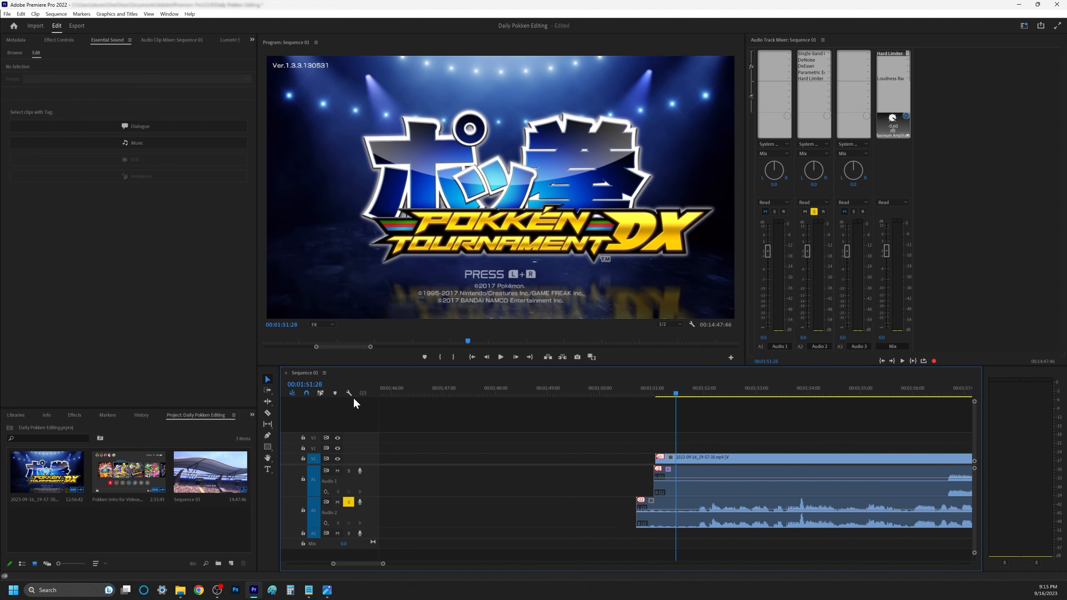
key(minus)
key(minus)
key(minus)
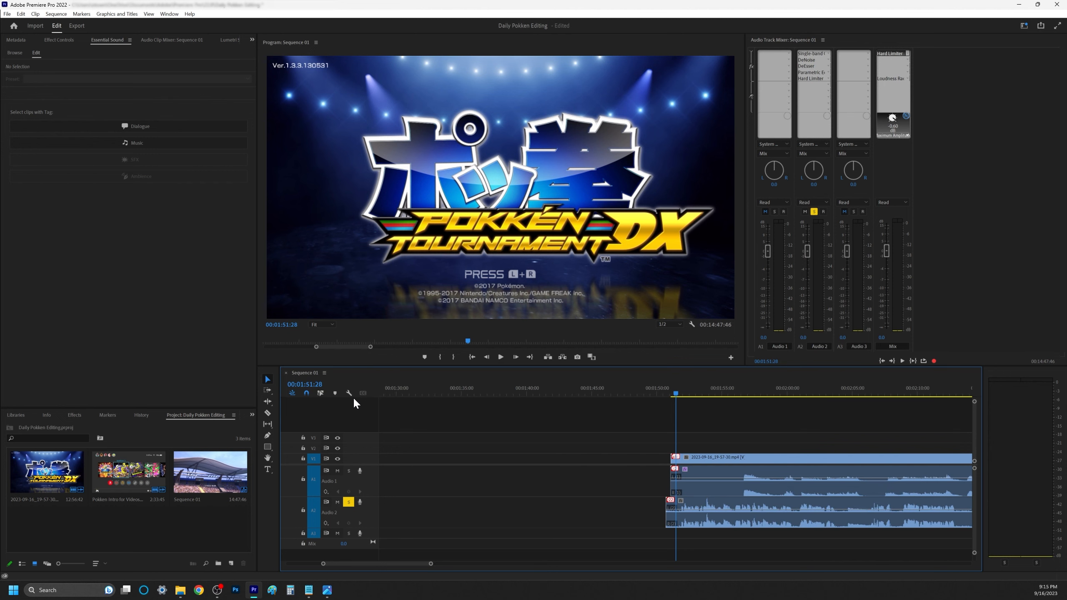
key(space)
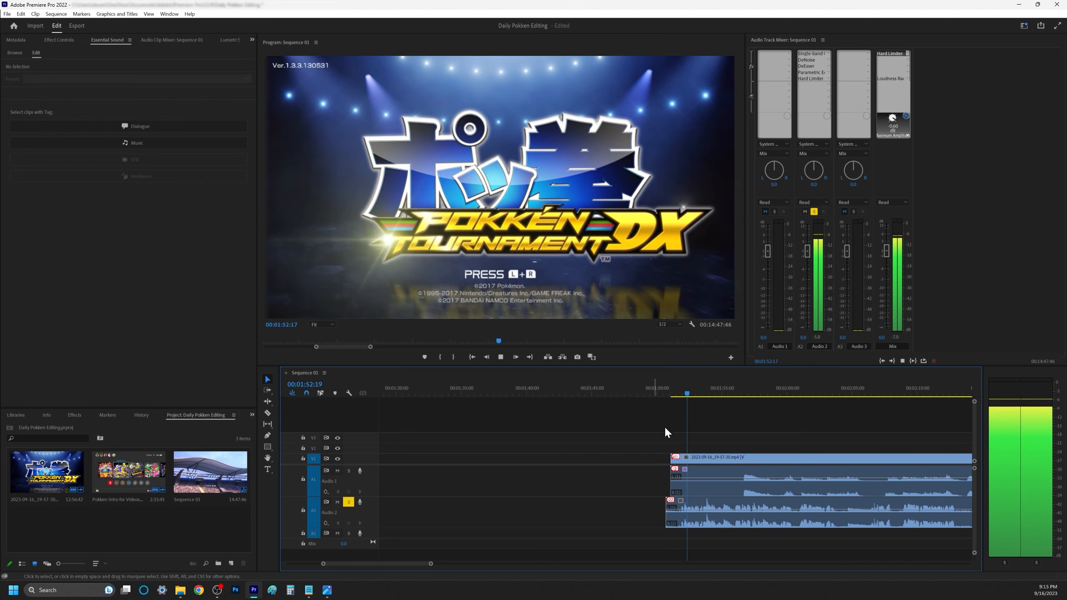
click(745, 387)
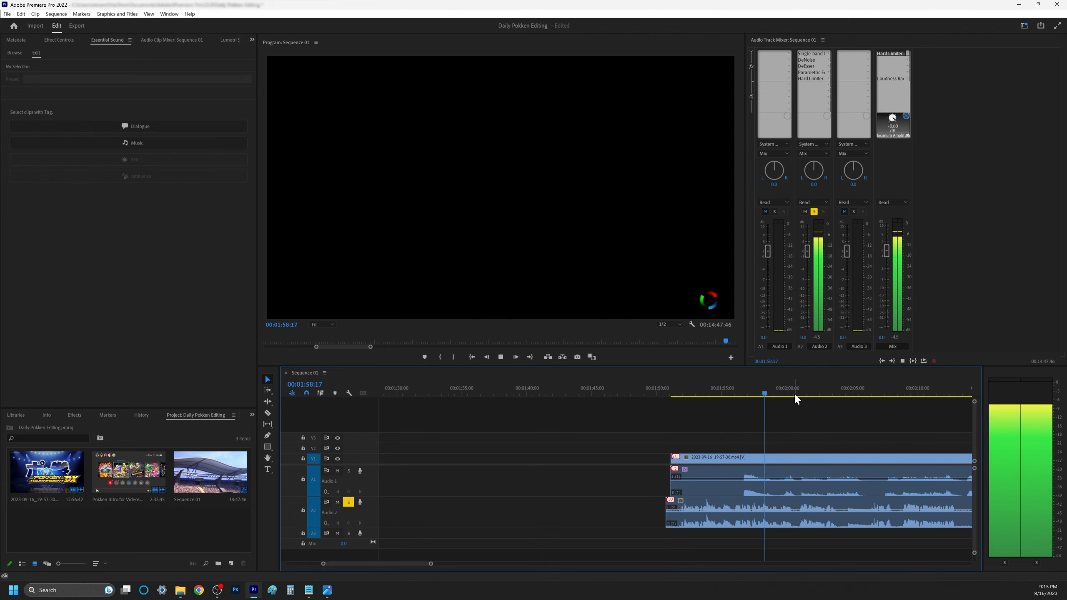
key(space)
Turn off Audio 2's solo, play the full mix at the Pokémon selection screen, and leave the playhead at 00:02:13:38.
drag(795, 393, 996, 412)
drag(842, 429, 769, 441)
key(space)
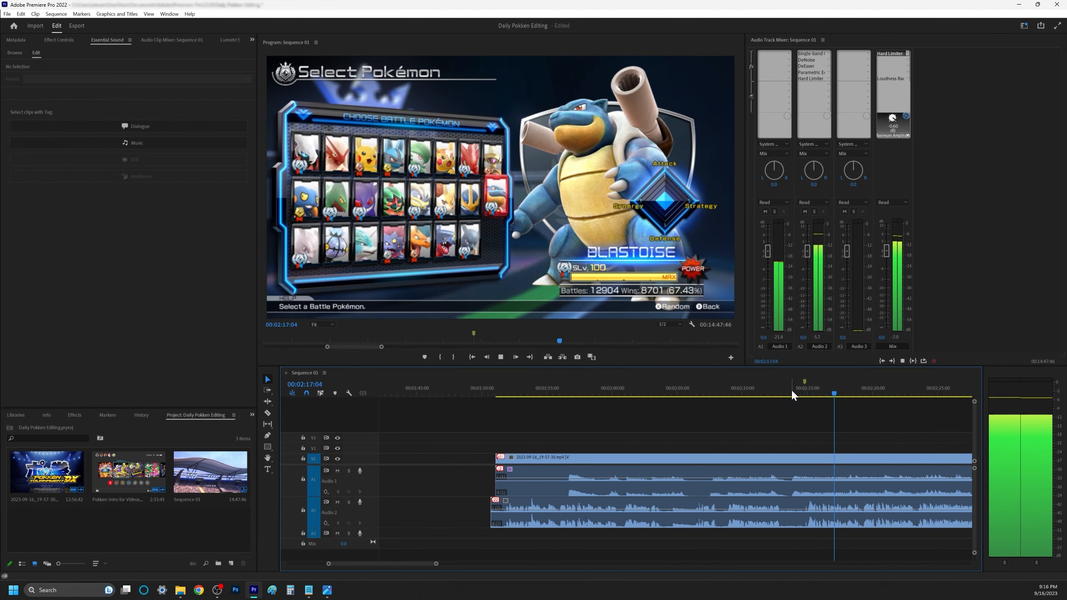
key(space)
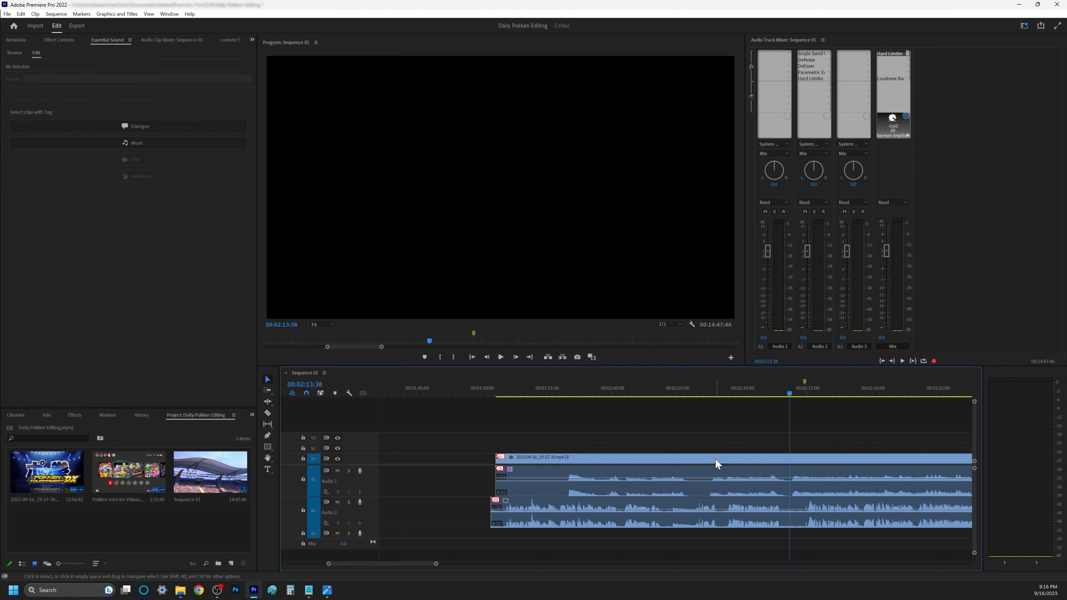
Advance the playhead to 00:02:13:50, where the game audio on Audio 1 begins to rise.
key(equal)
key(equal)
key(equal)
key(equal)
key(equal)
key(equal)
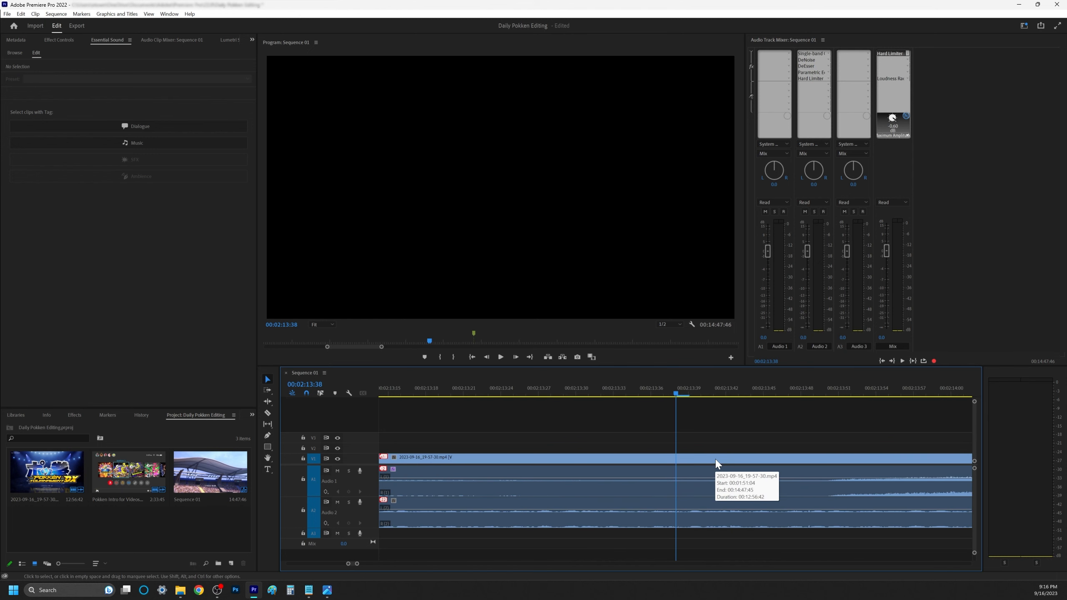
key(space)
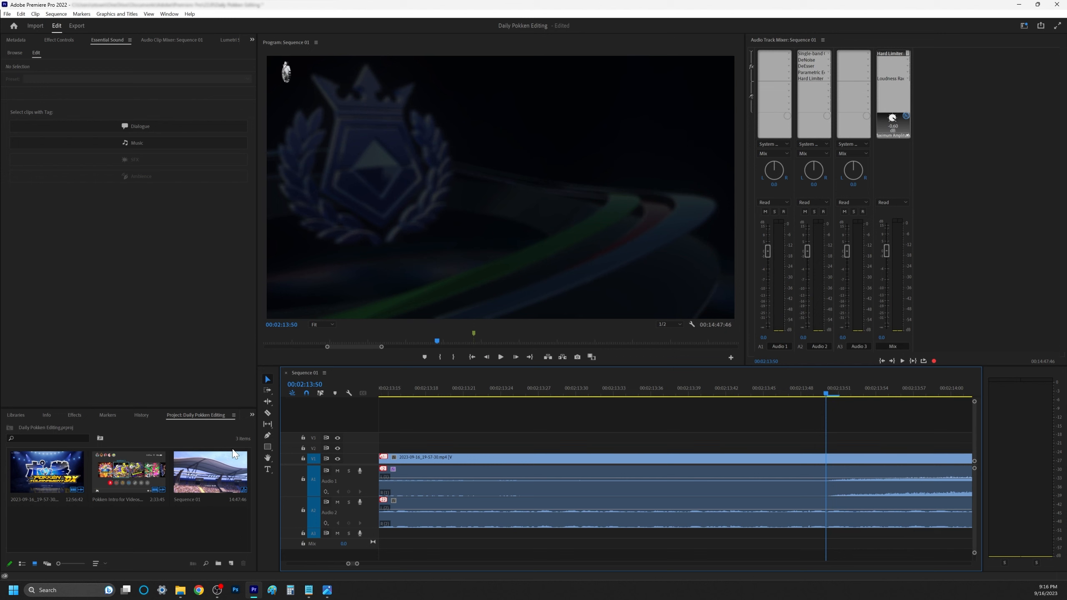
Try splitting the gameplay video and both audio clips at 00:02:13:50 with the Razor tool.
click(272, 412)
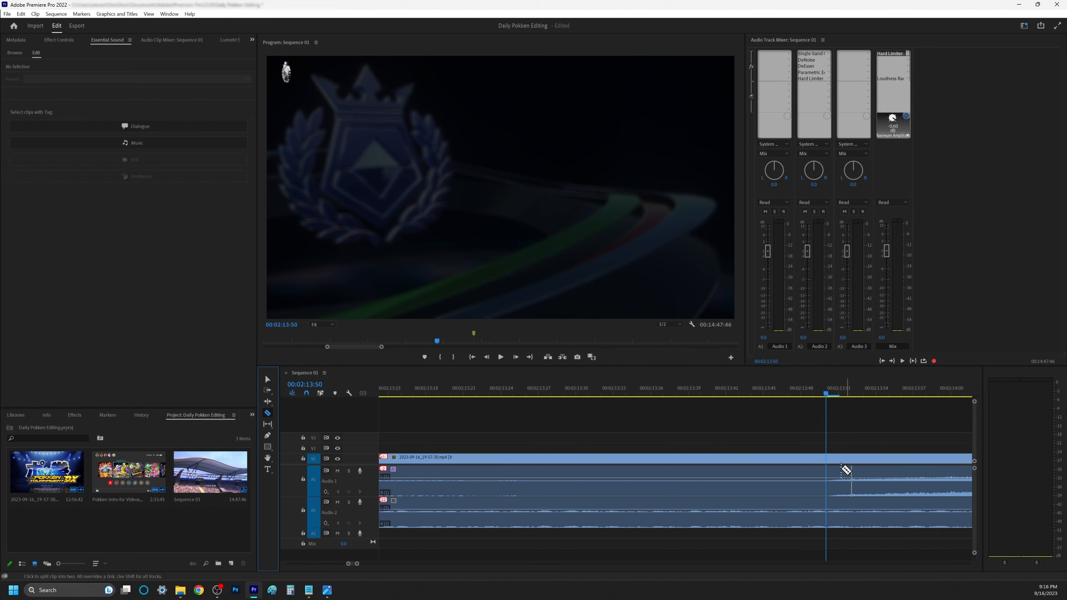
click(828, 470)
click(265, 378)
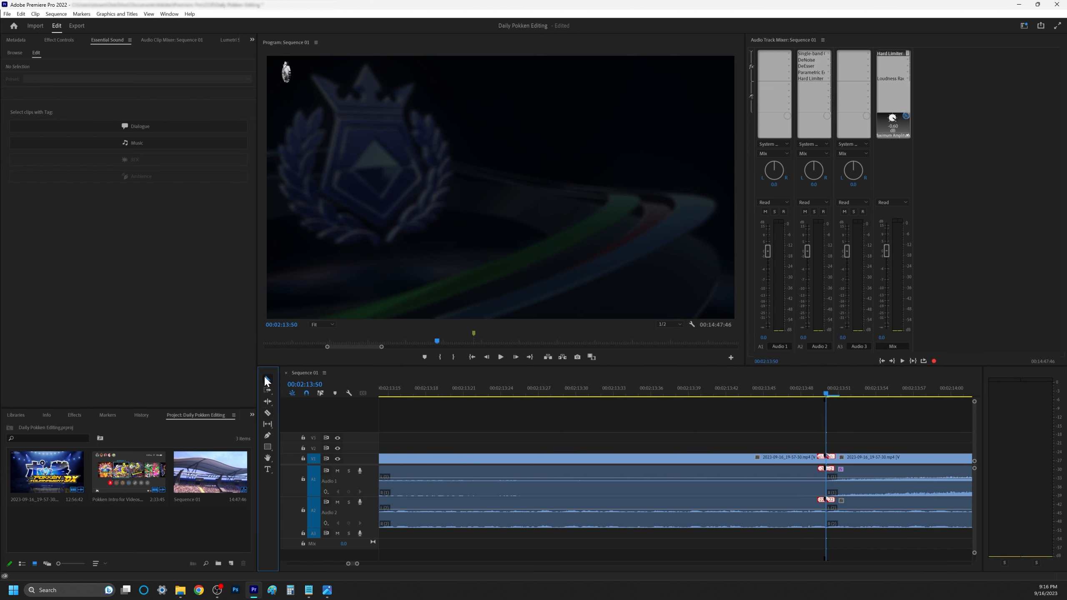
click(709, 437)
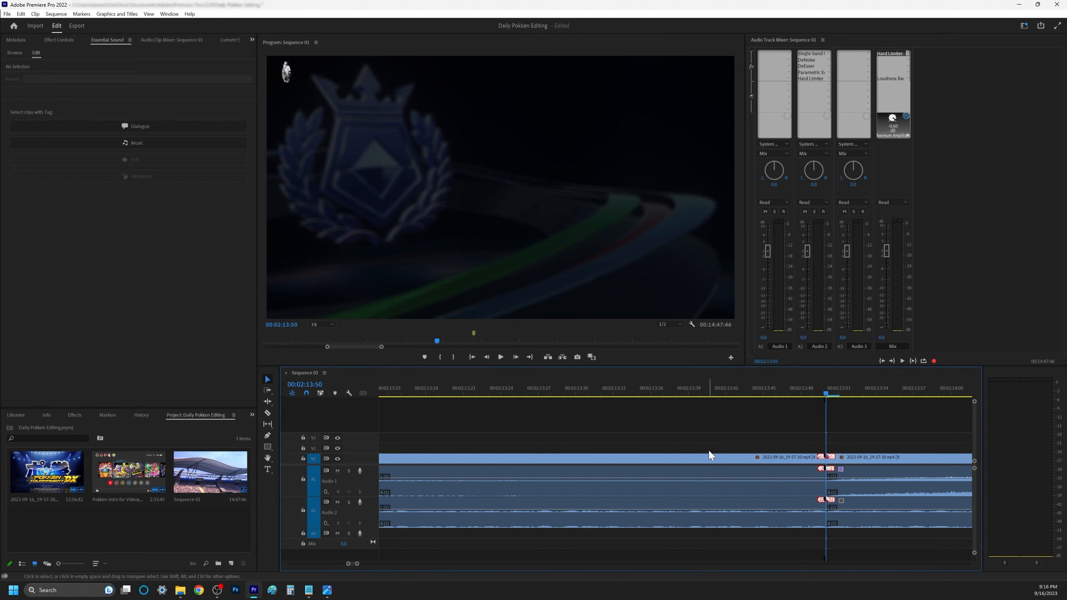
Inspect the cut at 00:02:13:50 on the timeline and undo the split.
key(minus)
key(minus)
key(minus)
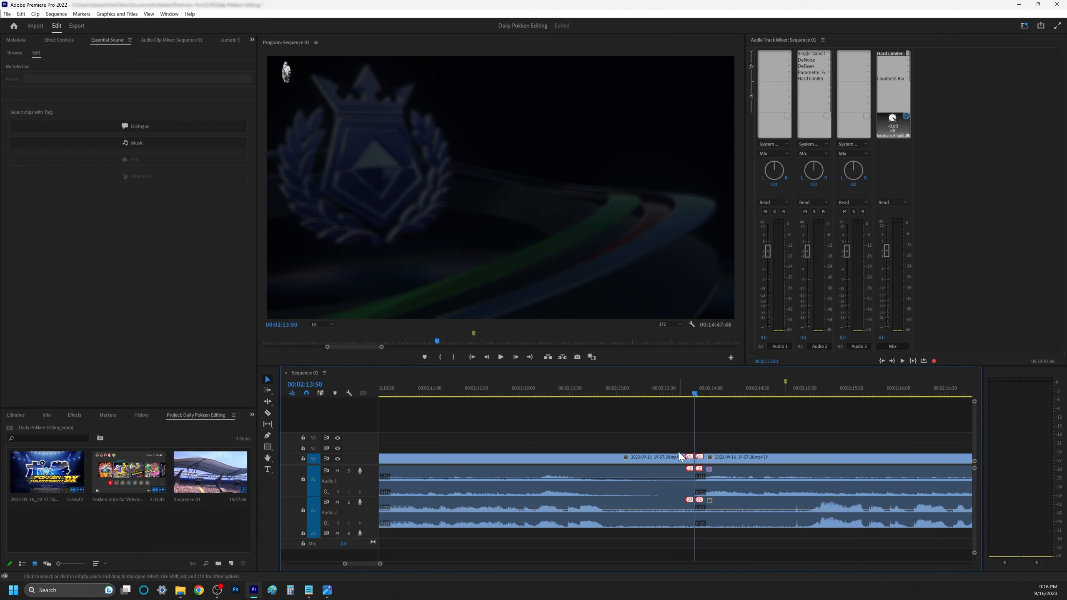
key(equal)
key(equal)
key(equal)
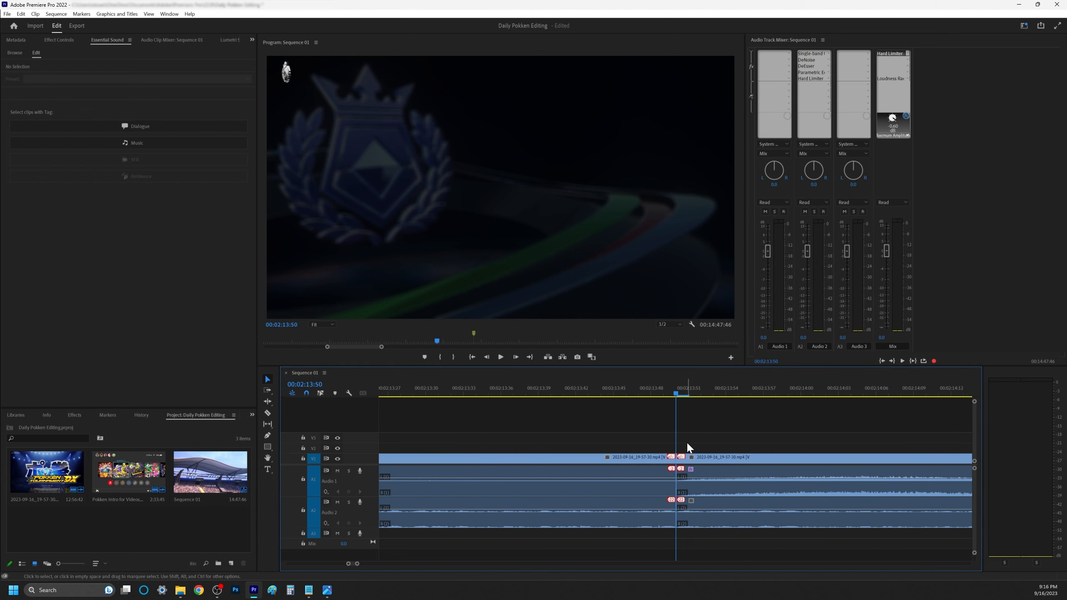
key(ctrl+z)
Split the gameplay video and both audio clips at 00:02:13:44, just before the game audio rises, with the Razor tool.
key(j)
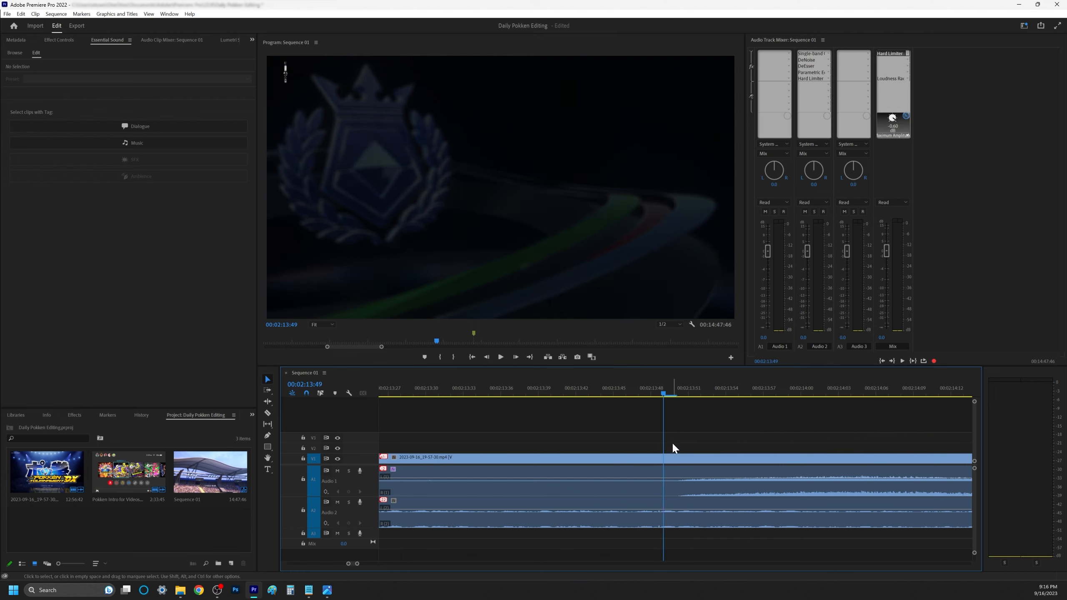
key(l)
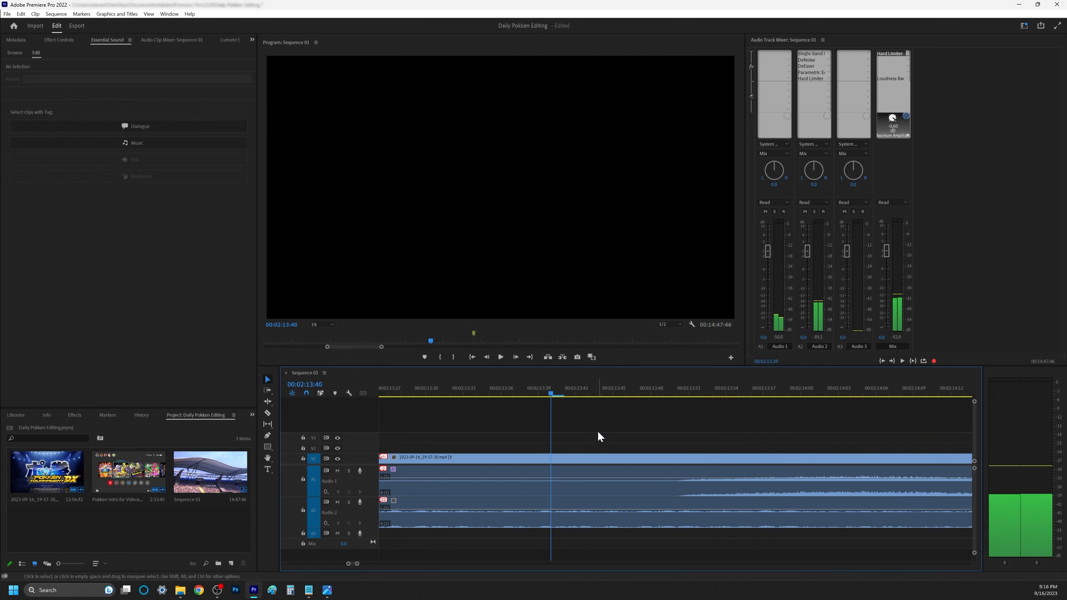
key(k)
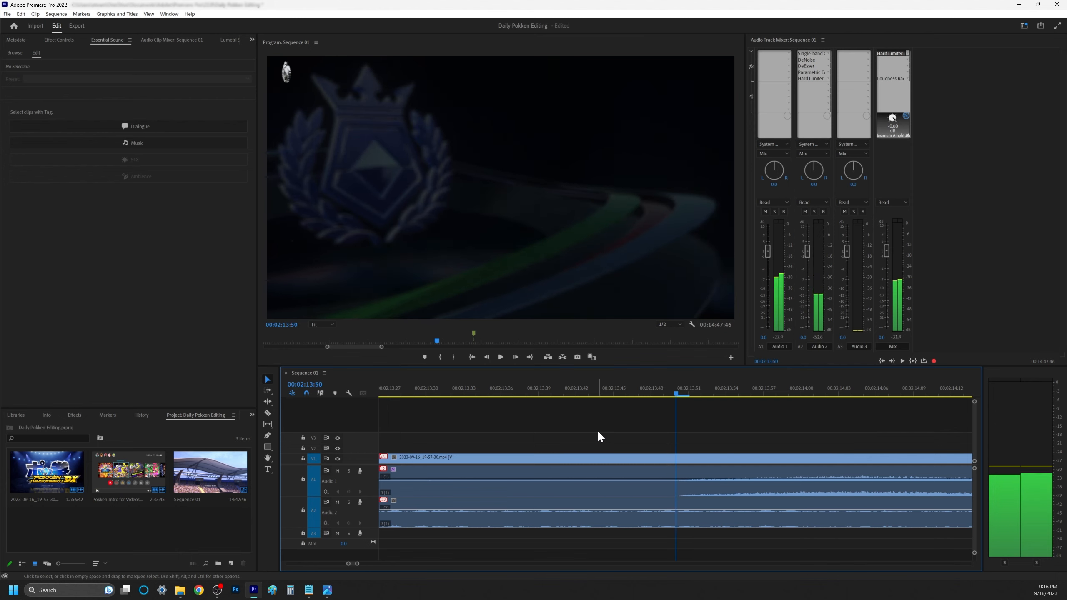
key(j)
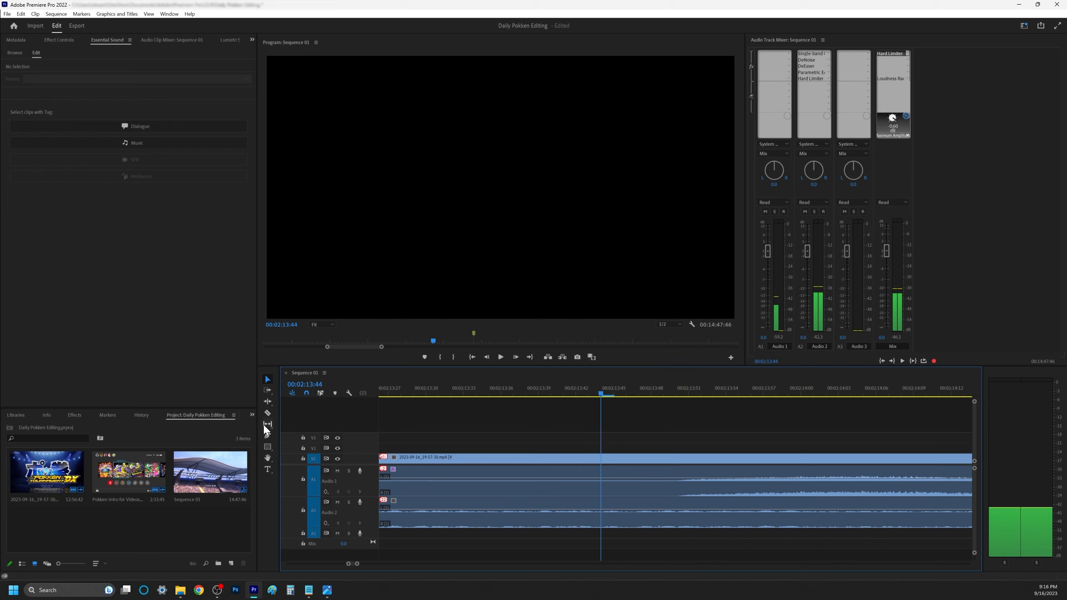
click(268, 413)
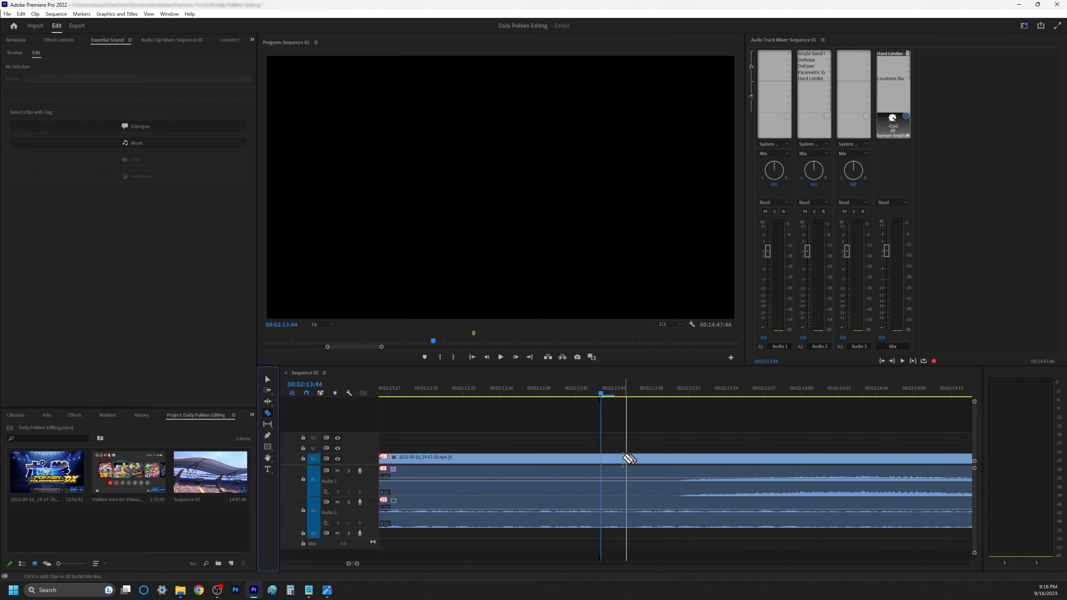
shift+click(605, 471)
click(268, 380)
Delete the gameplay video and both audio clips before the 00:02:13:44 cut, back to the start of that section.
key(minus)
key(minus)
key(minus)
key(minus)
key(minus)
key(minus)
key(minus)
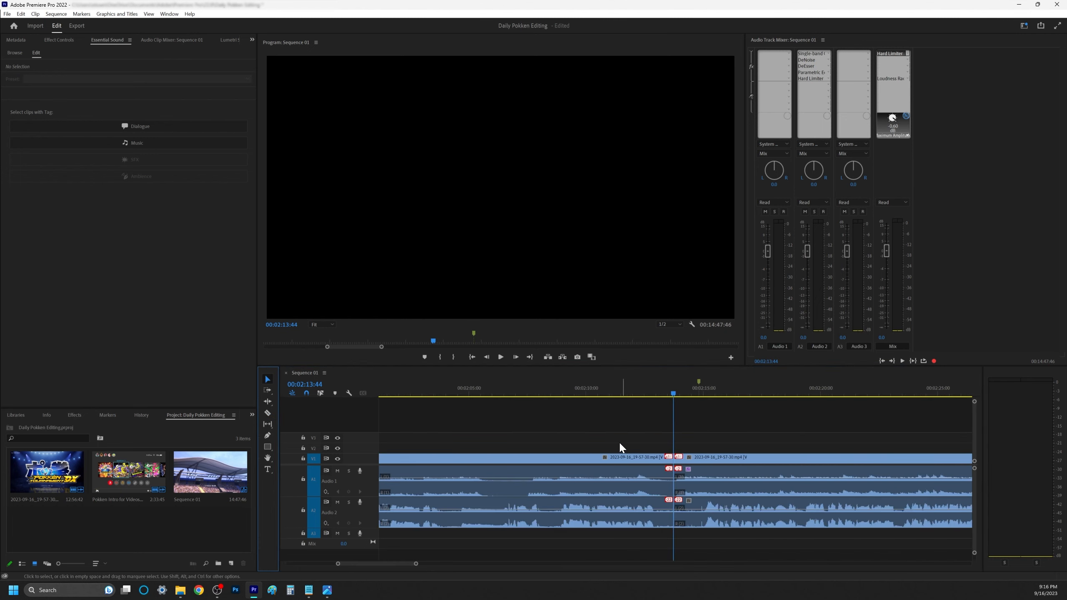
drag(604, 432, 586, 519)
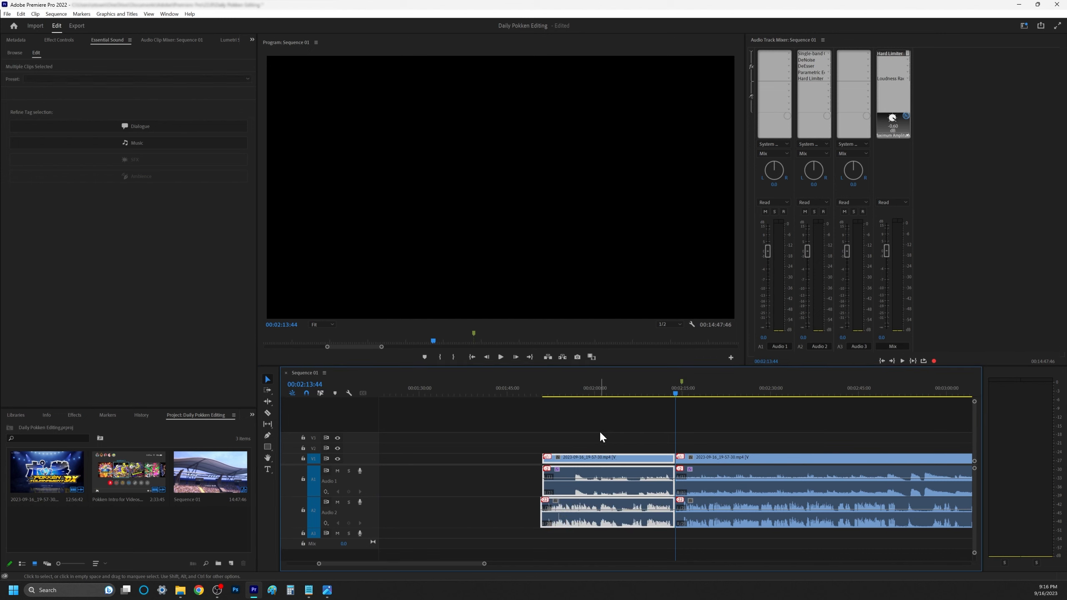
key(Delete)
Move the remaining gameplay video and its audio clips back so they start directly at the end of the intro clip.
drag(772, 437, 765, 514)
key(minus)
key(minus)
key(minus)
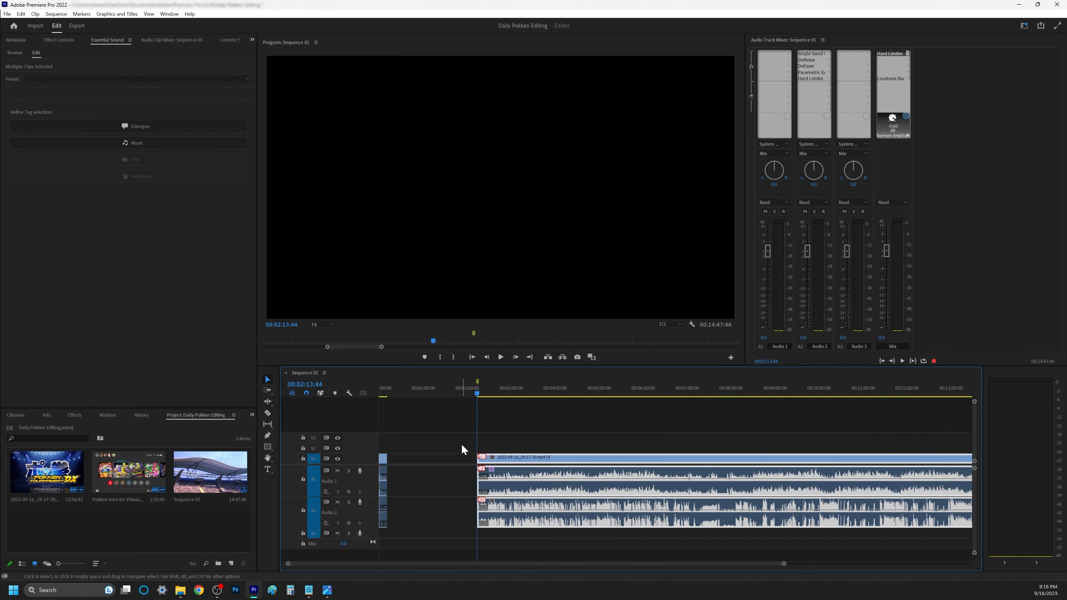
drag(503, 465, 420, 462)
click(392, 393)
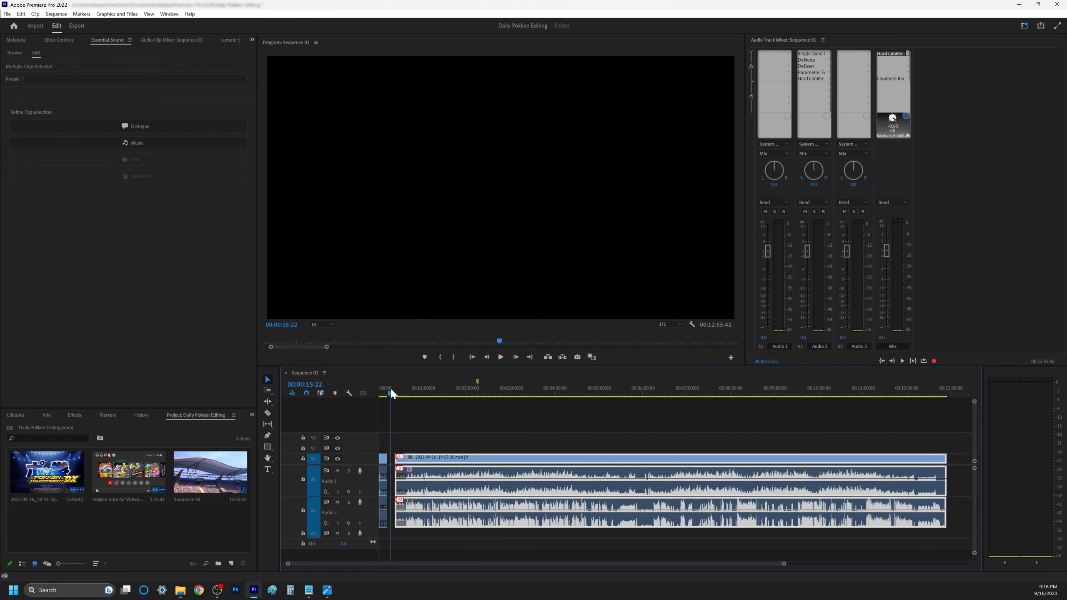
key(equal)
key(equal)
key(equal)
key(equal)
key(equal)
drag(847, 463, 643, 479)
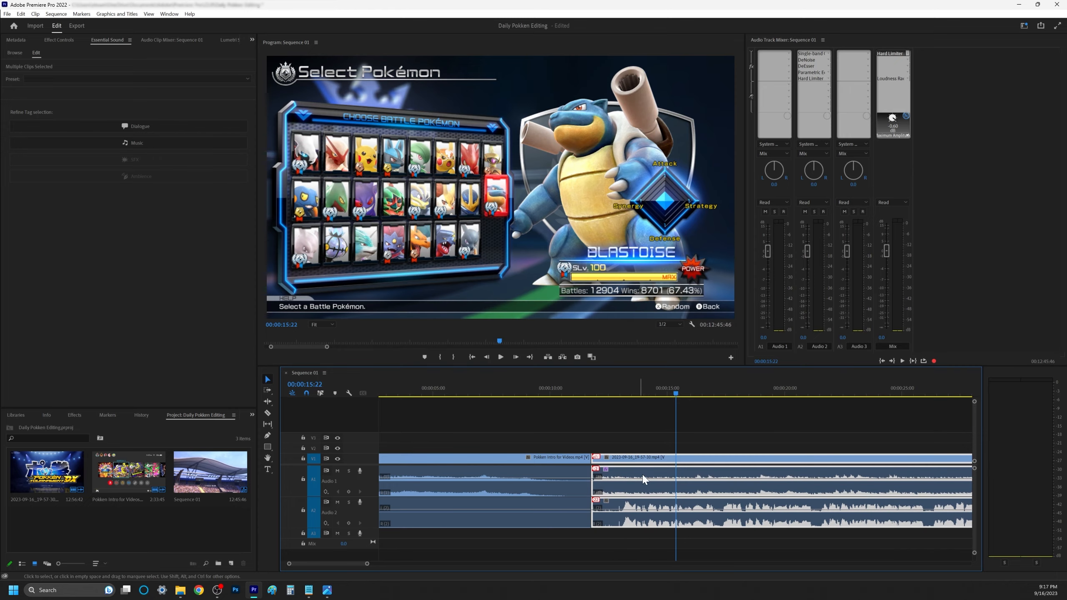
Play the sequence from early in the intro through the join into the Pokémon selection screen, stopping at 00:00:15:44.
key(minus)
click(423, 393)
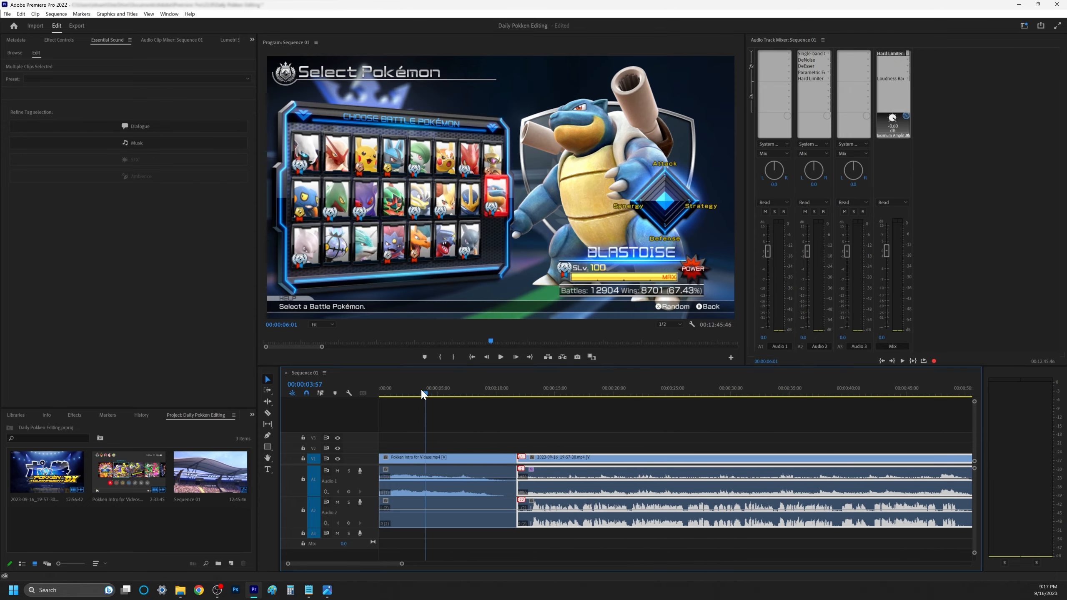
drag(421, 390, 413, 391)
key(space)
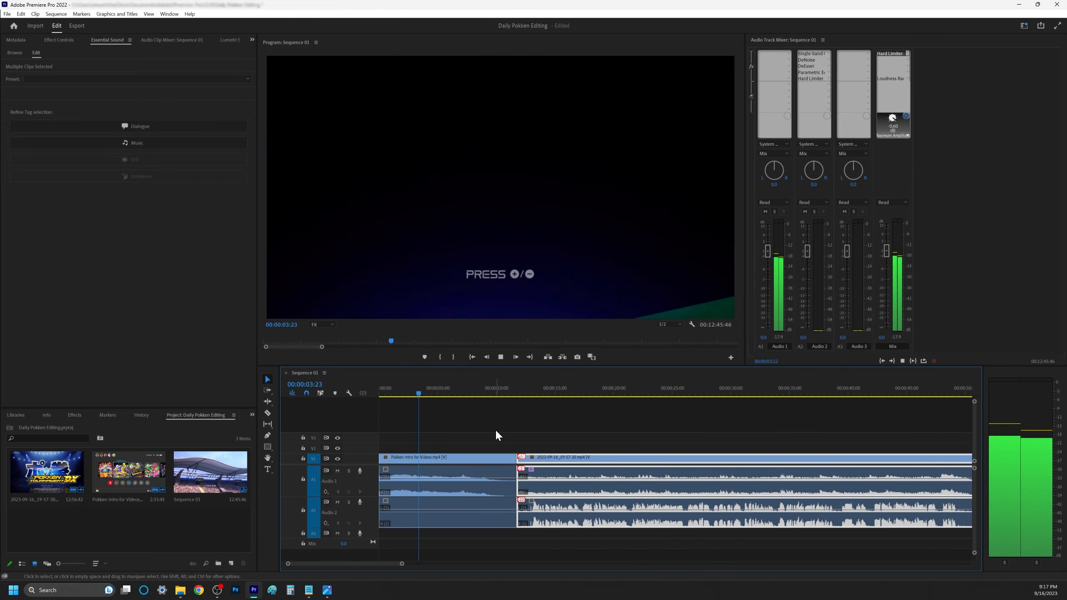
click(524, 421)
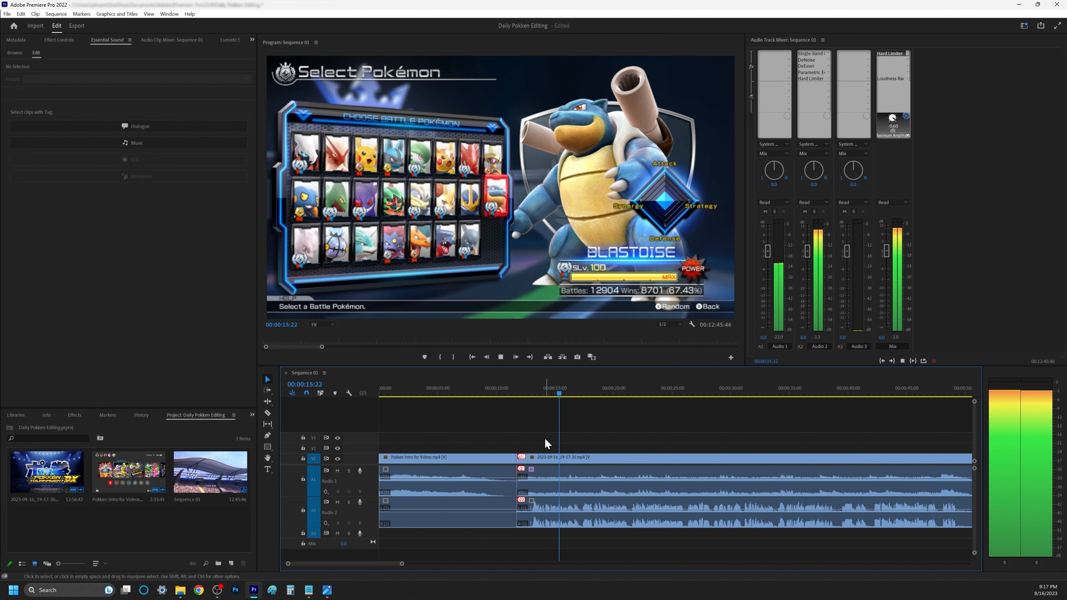
key(space)
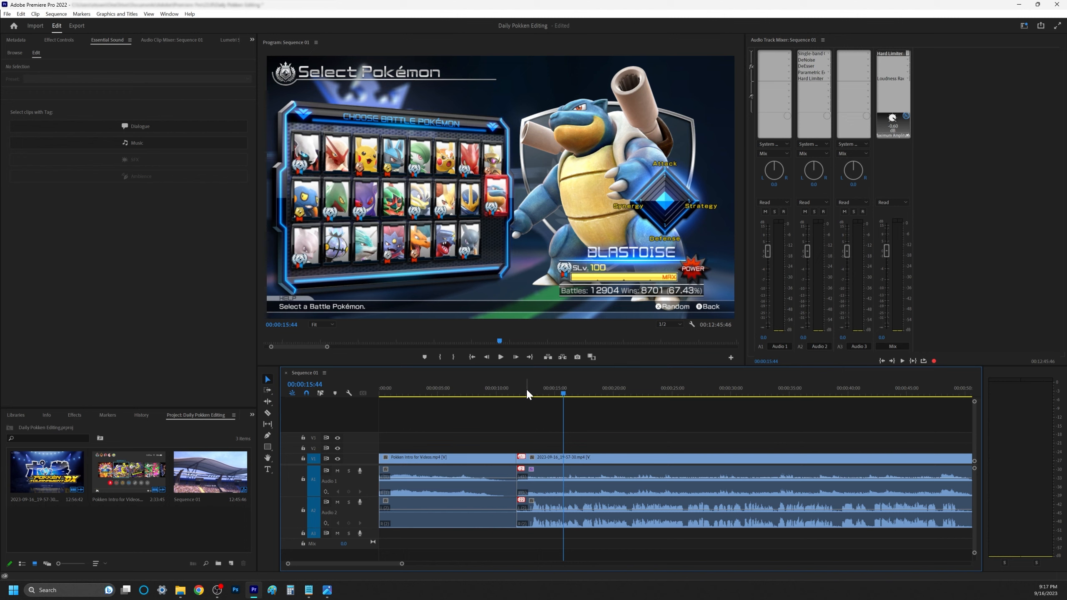
Split the gameplay video and both audio clips at 00:00:51:16, in the black after the new challenger screen, with the Razor tool.
drag(552, 392, 942, 447)
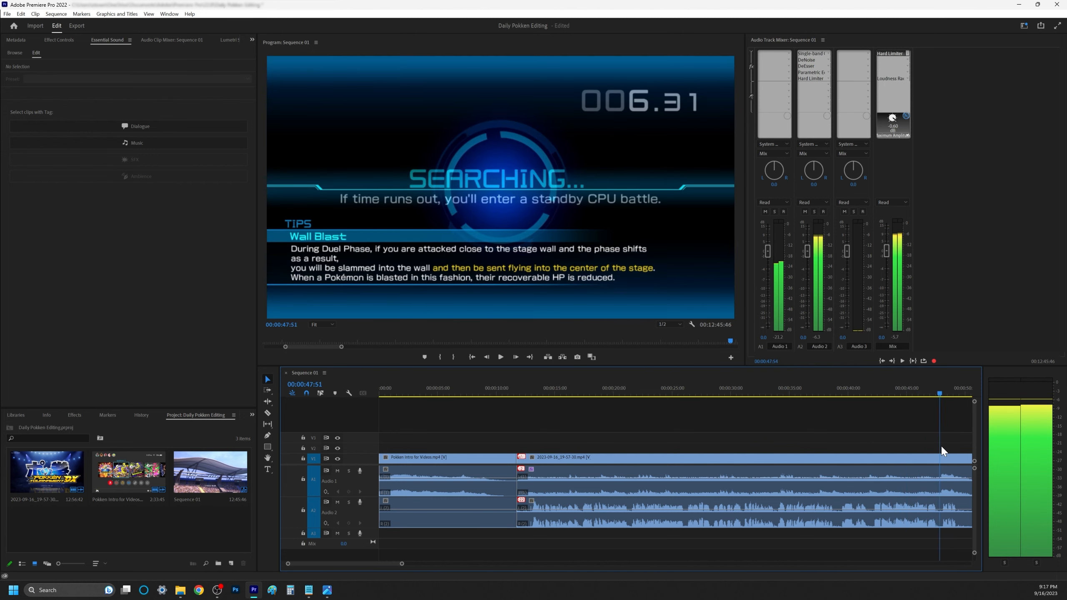
key(equal)
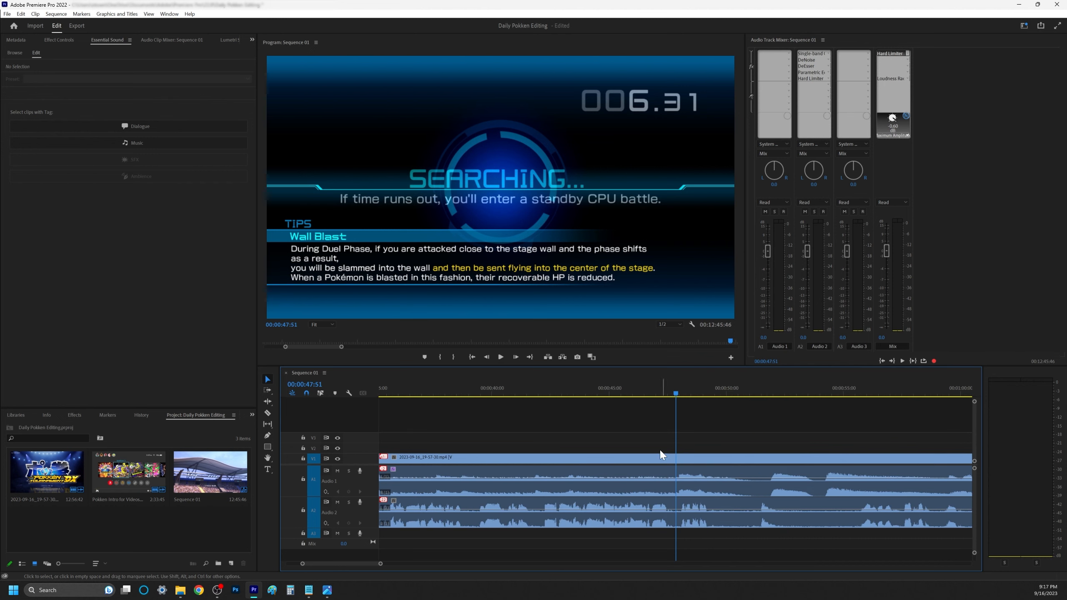
key(space)
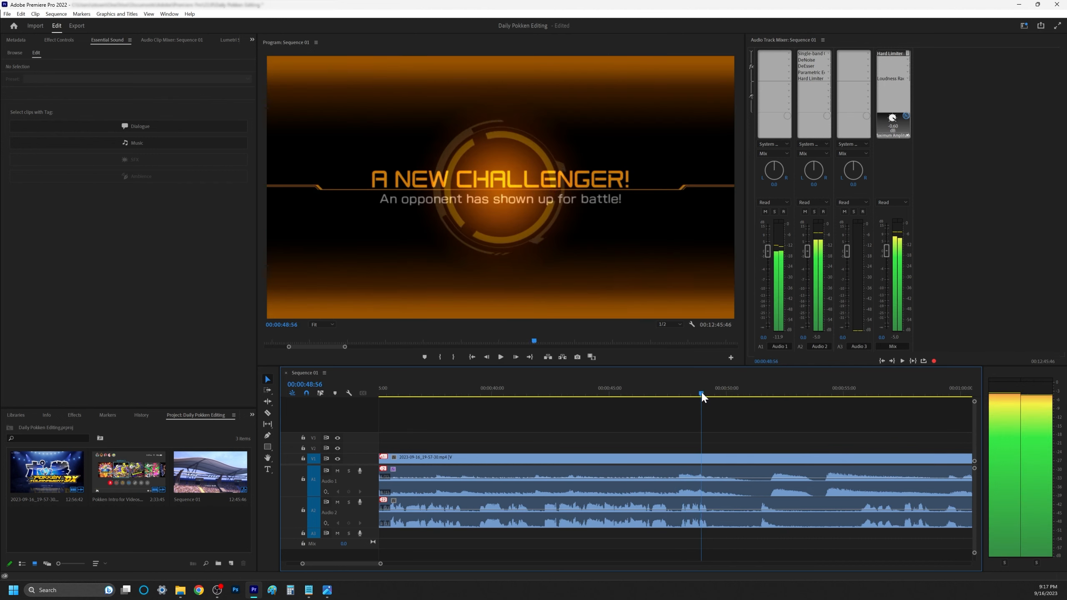
drag(624, 406, 654, 397)
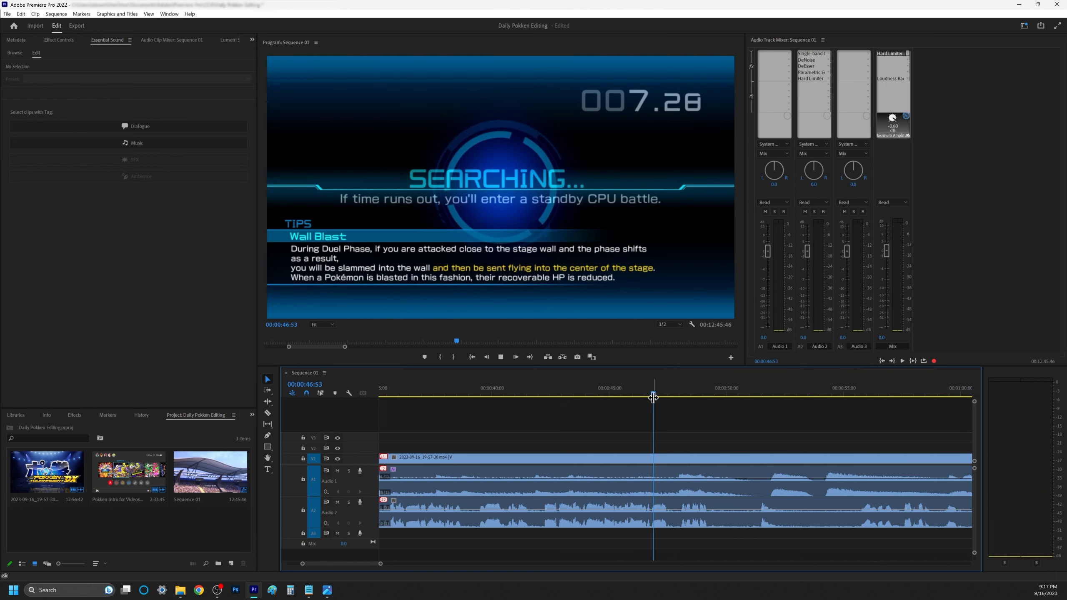
key(space)
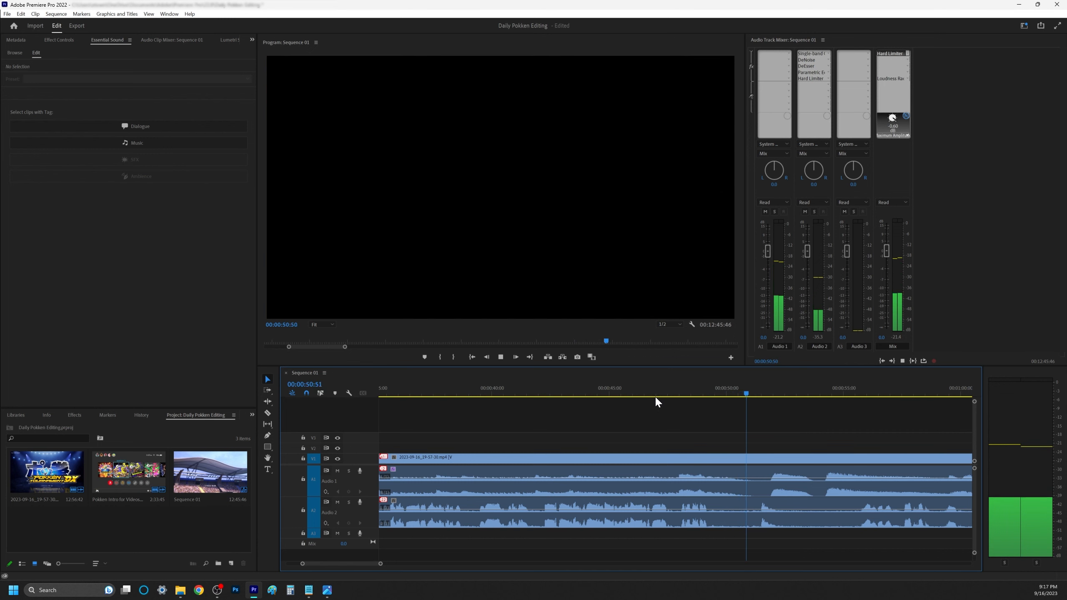
key(space)
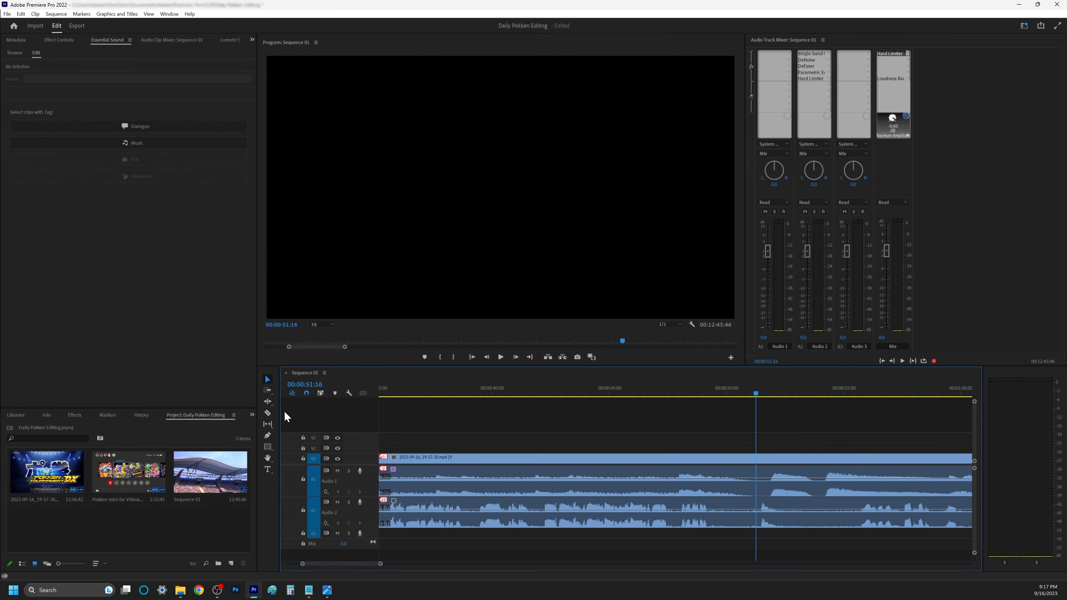
click(267, 413)
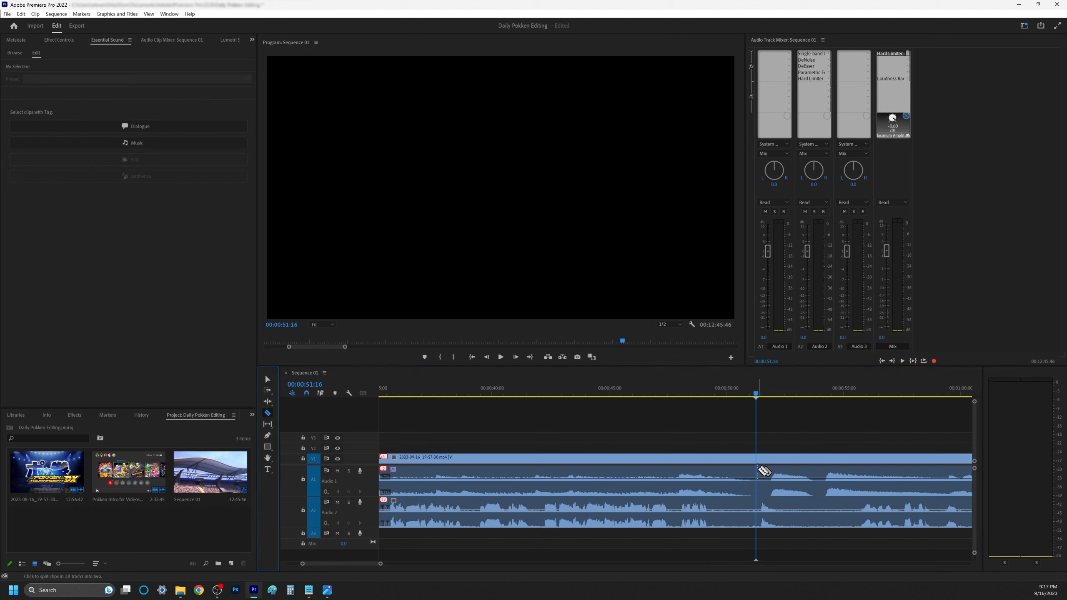
shift+click(758, 471)
click(268, 380)
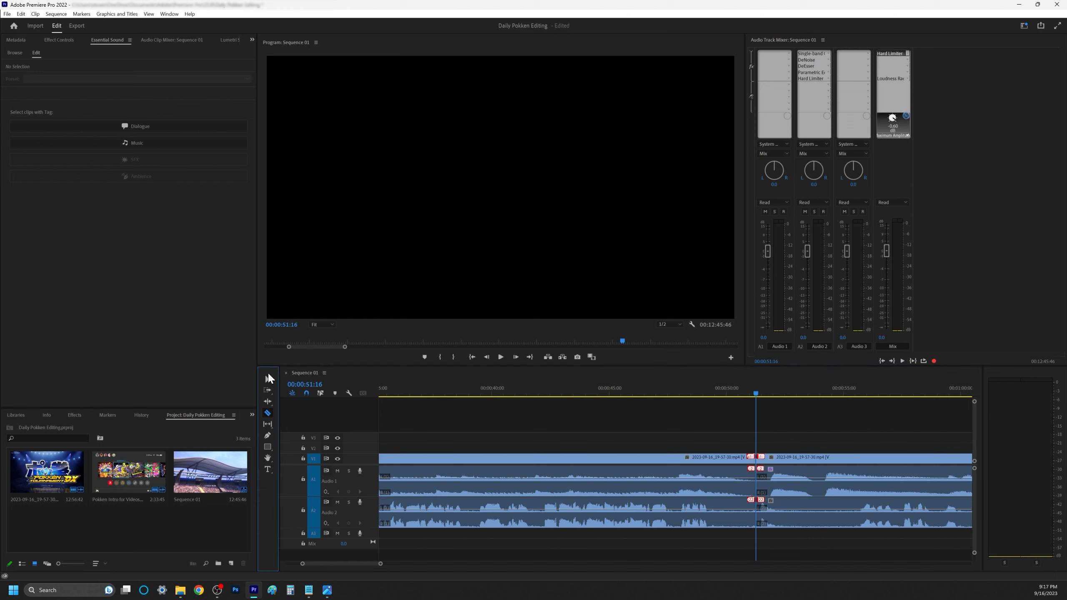
Select the gameplay section between the intro and the 00:00:51:16 cut, and scrub ahead to the CPU Face-Off screen at 00:04:58:40.
alt+scroll(672, 559, down, 2)
alt+scroll(581, 464, down, 4)
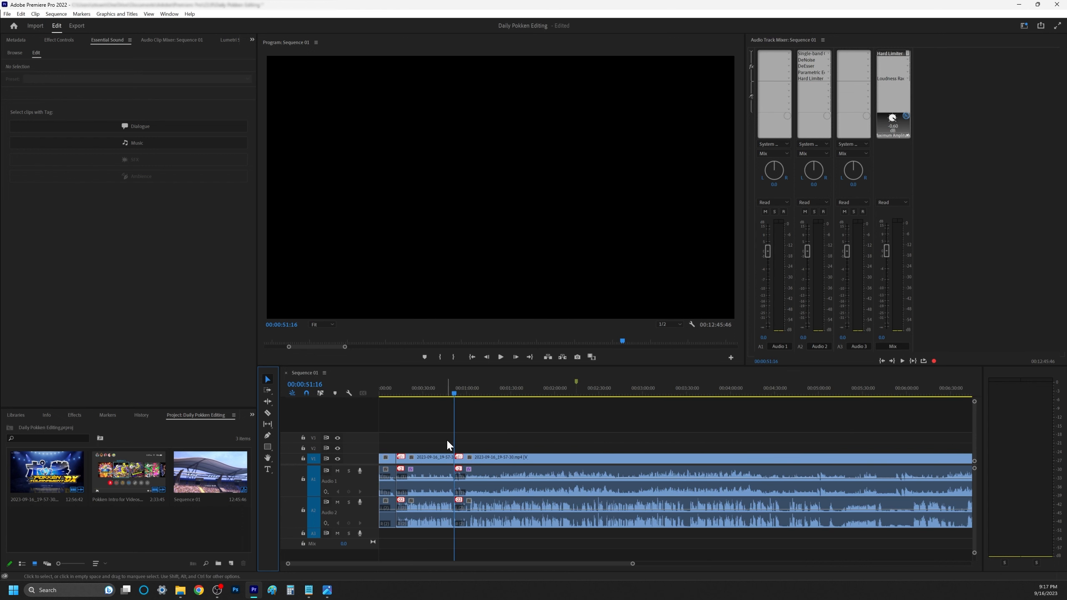
click(449, 457)
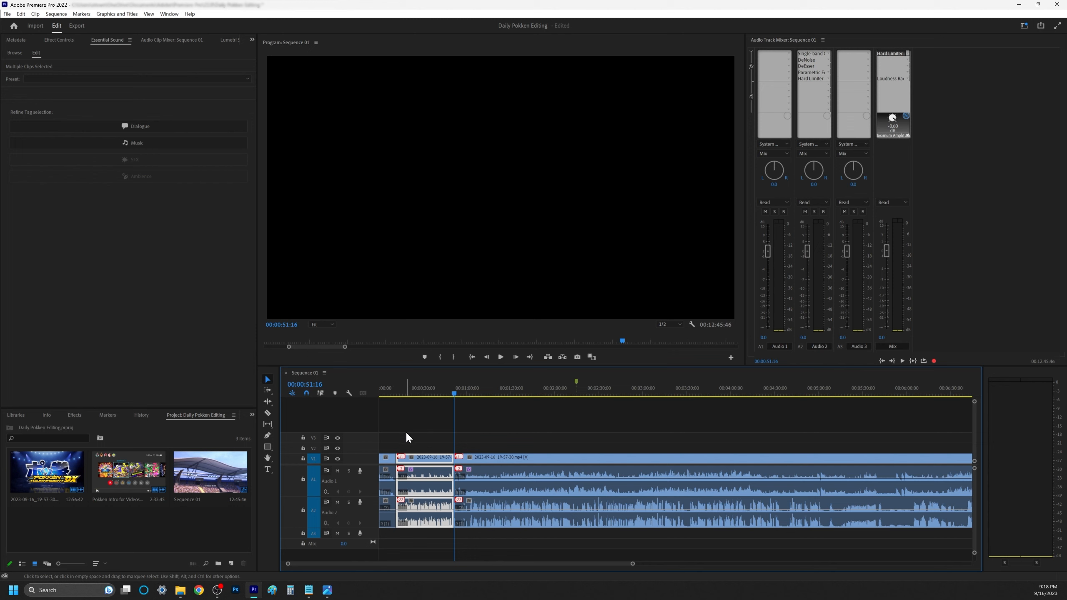
drag(418, 433, 410, 513)
mouse_move(425, 394)
mouse_down()
mouse_move(410, 392)
mouse_move(906, 389)
mouse_move(817, 393)
mouse_up()
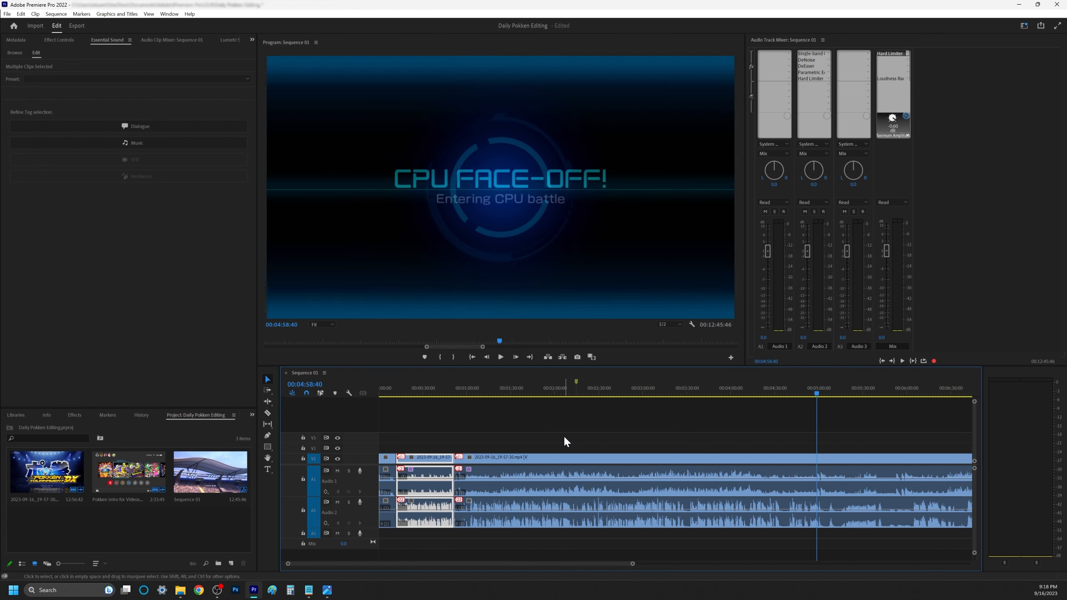
Review the match introduction after the cut, playing from 00:00:51:01 to the rival information screen at 00:01:03:53.
click(487, 389)
key(equal)
key(equal)
key(equal)
key(minus)
drag(669, 392, 555, 419)
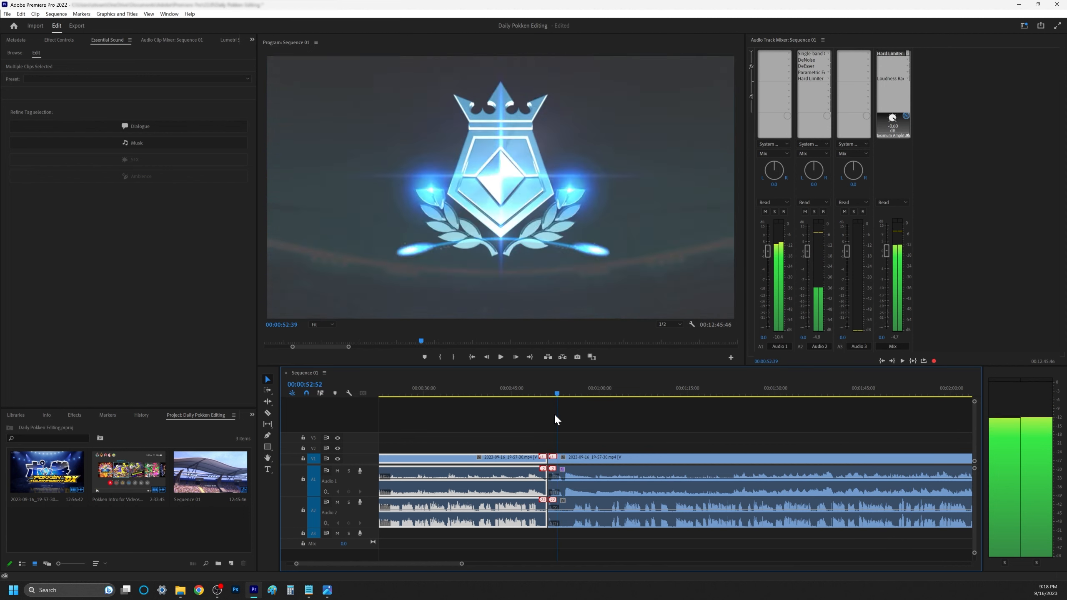
key(=)
key(=)
key(=)
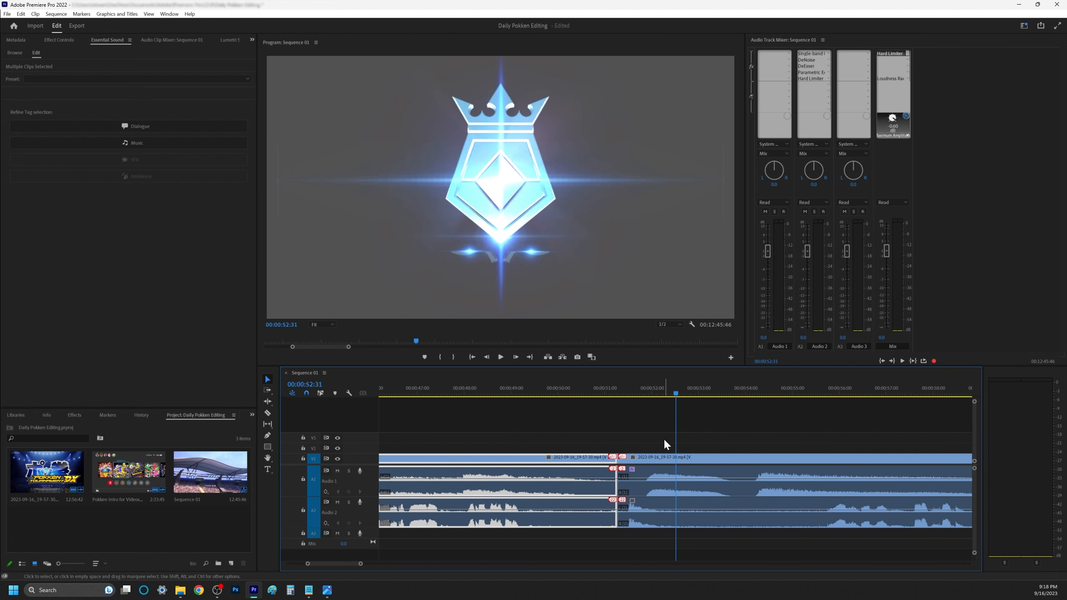
click(606, 391)
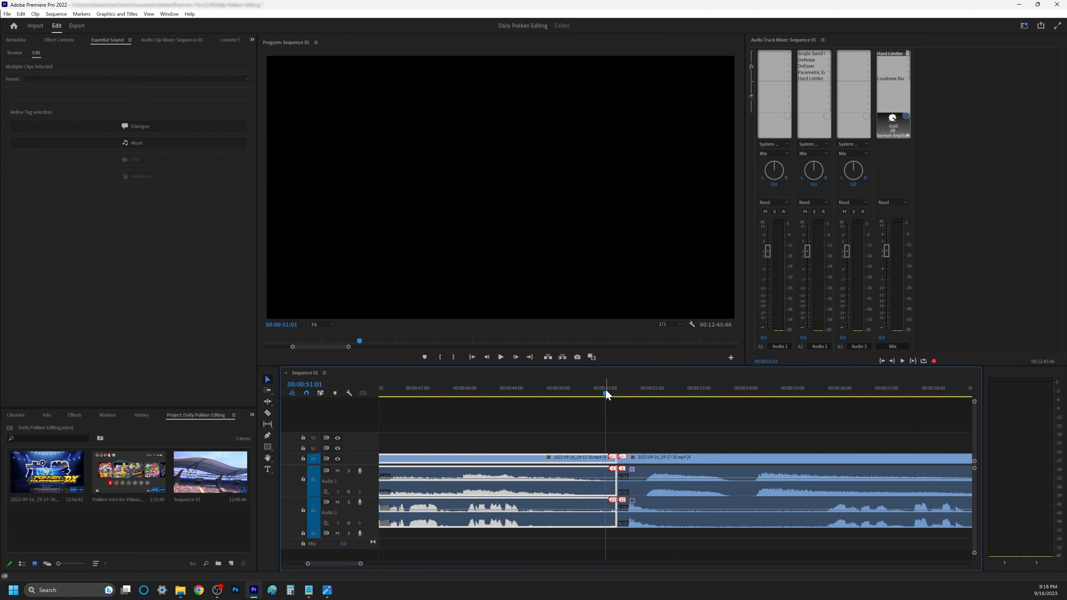
key(space)
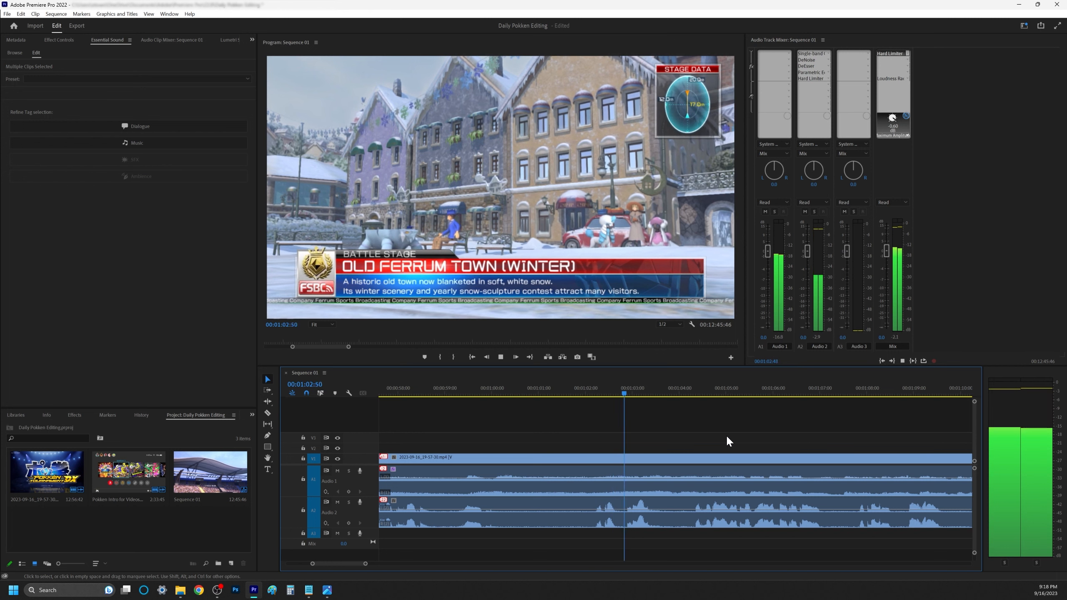
key(space)
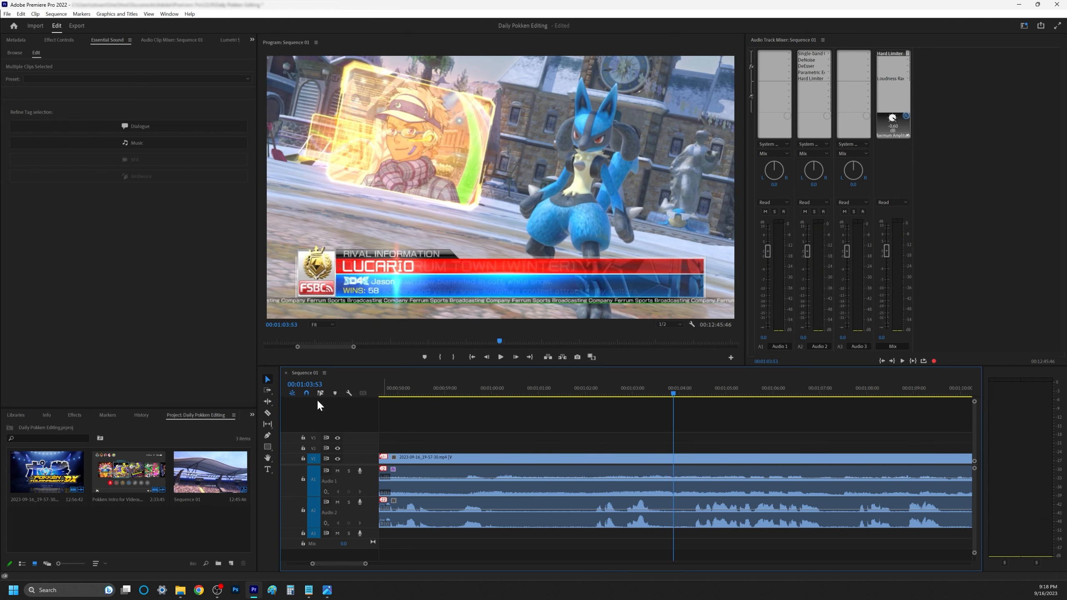
Split the commentary on Audio 2 at about 00:01:01:00 and delete its segment back to the 00:00:51:16 cut.
click(268, 413)
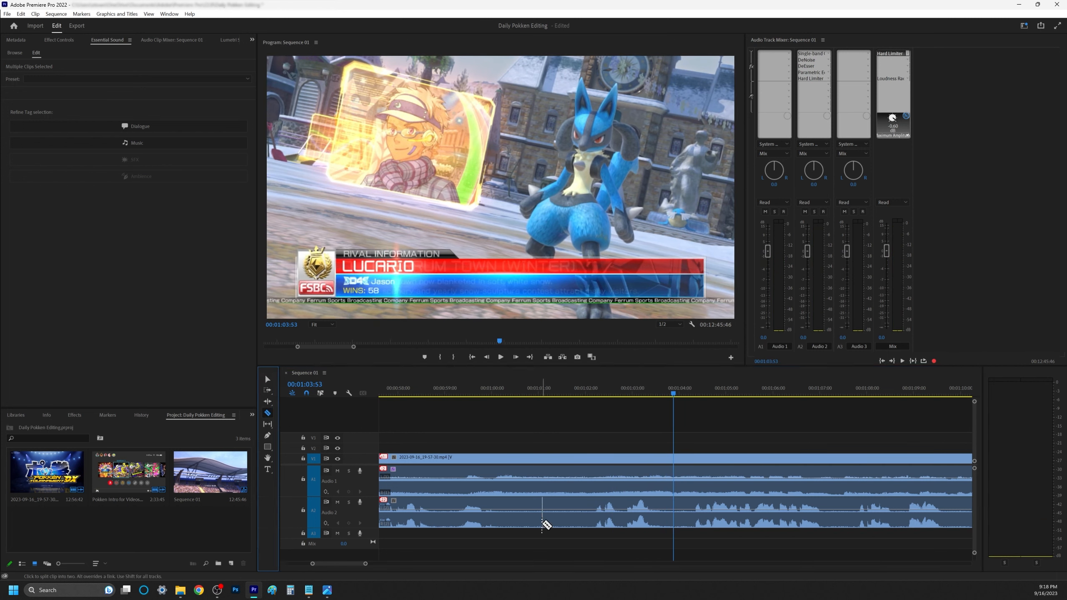
click(542, 525)
key(minus)
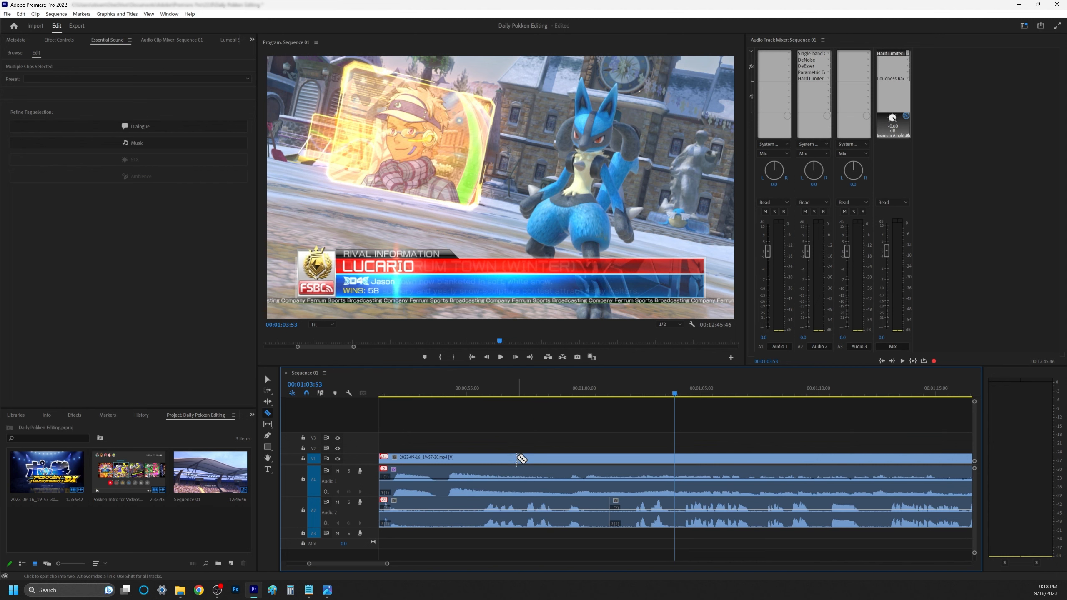
key(minus)
click(525, 458)
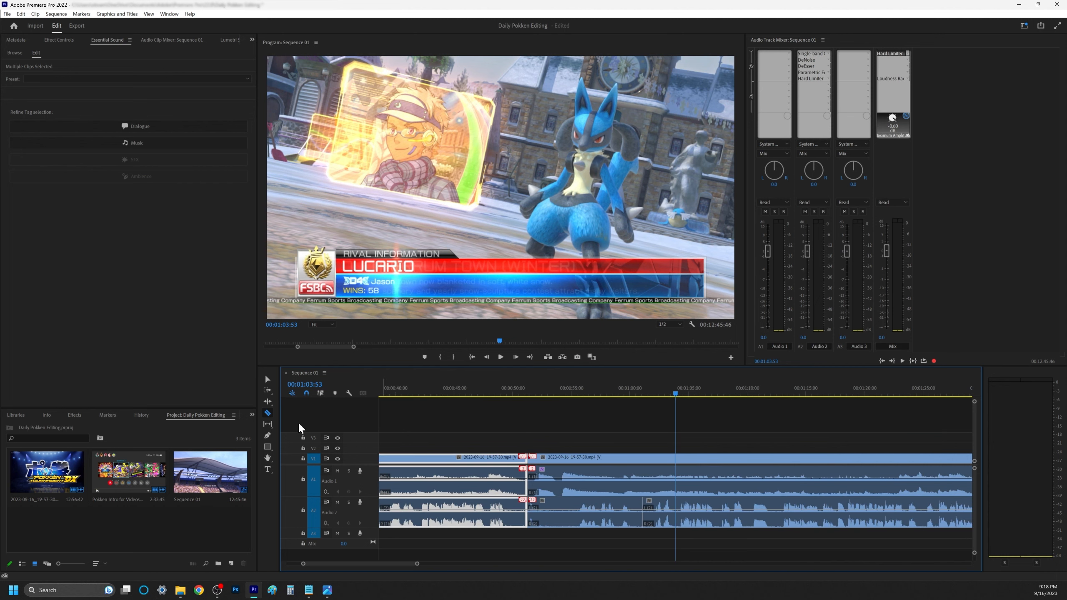
click(268, 380)
click(584, 526)
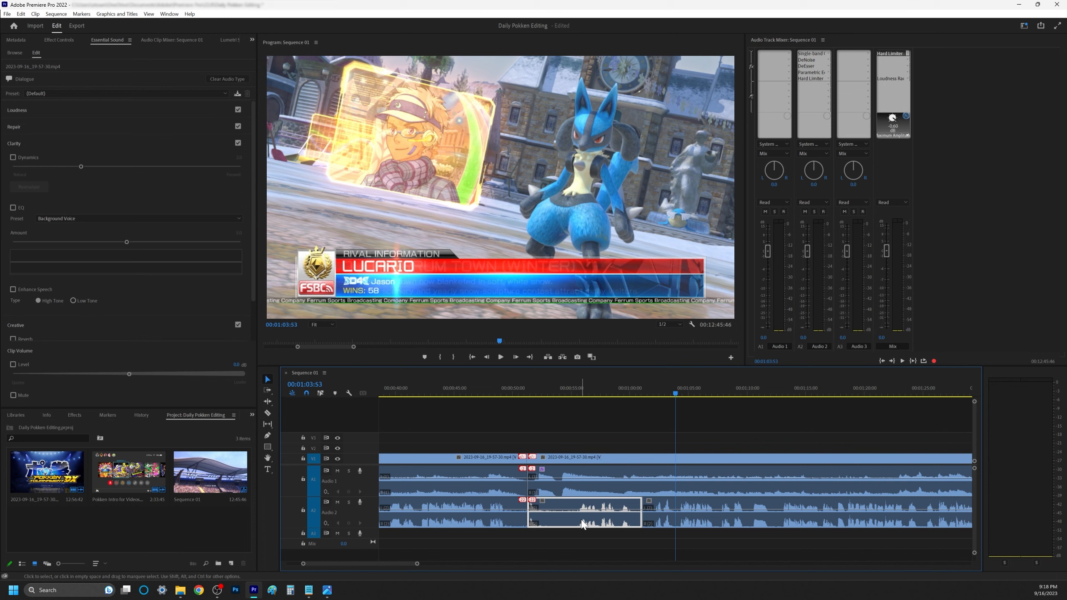
key(Delete)
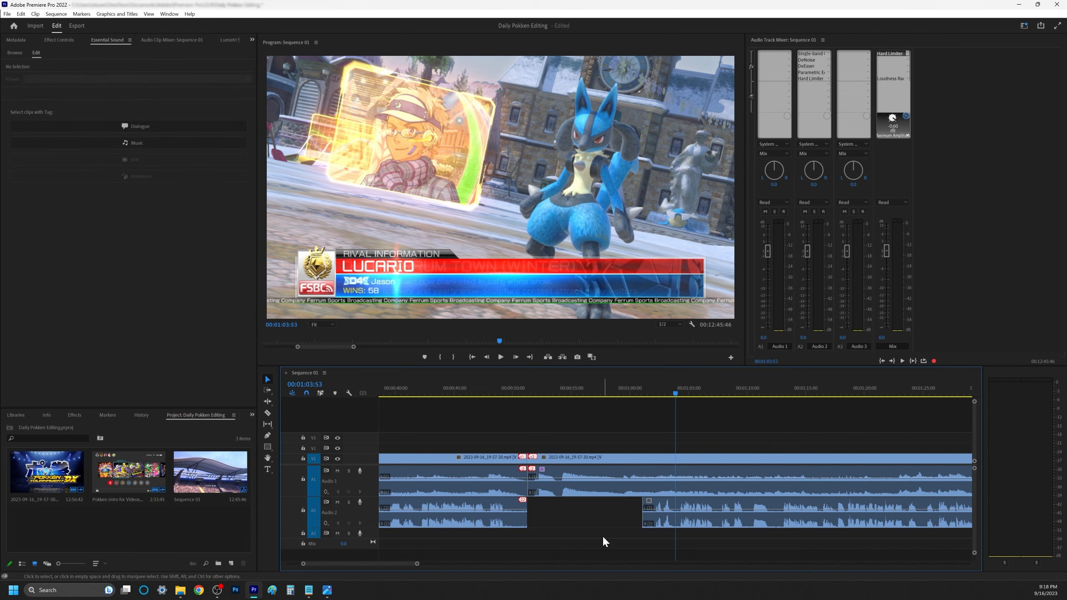
Return the playhead to 00:00:51:01 and undo the last commentary deletion and split on Audio 2.
mouse_move(525, 392)
mouse_down()
mouse_move(512, 392)
mouse_move(525, 388)
mouse_up()
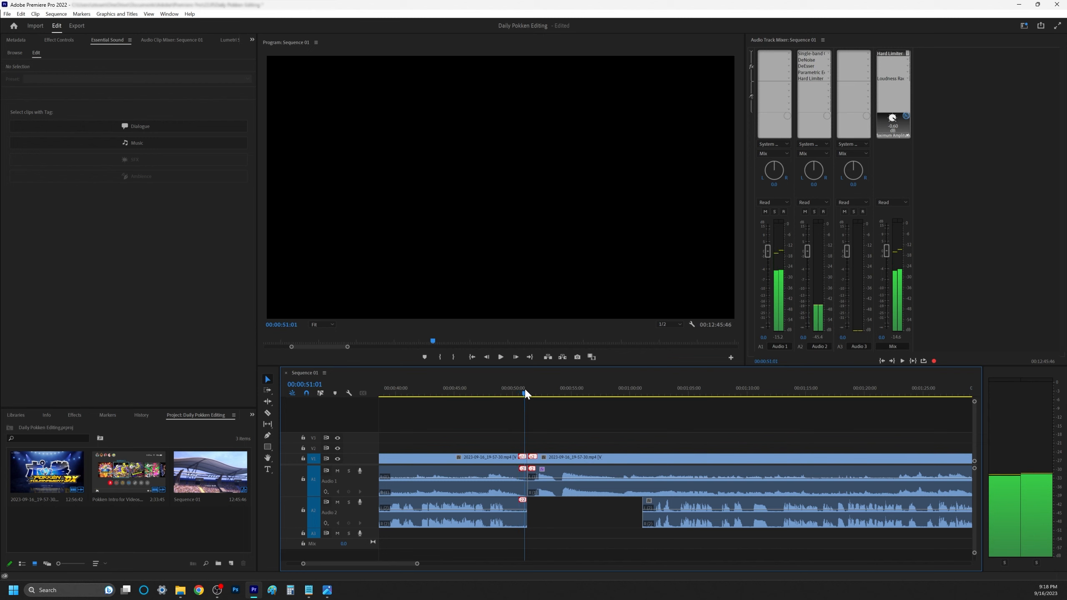
key(ctrl+z)
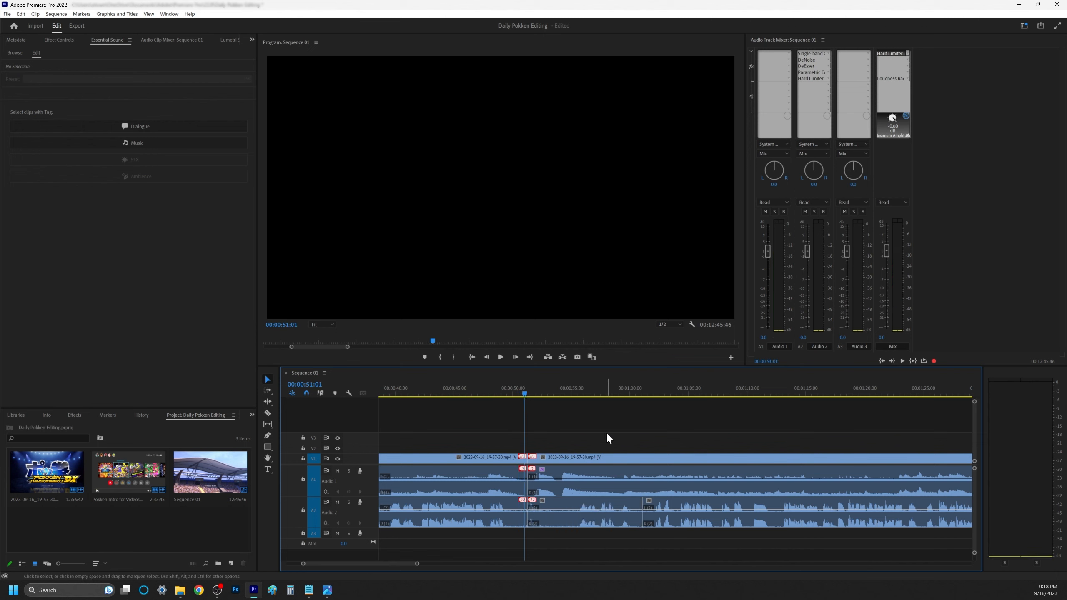
key(ctrl+z)
Split the commentary on Audio 2 at about 00:01:00:53 and delete its segment back to the 00:00:51:16 cut.
click(268, 414)
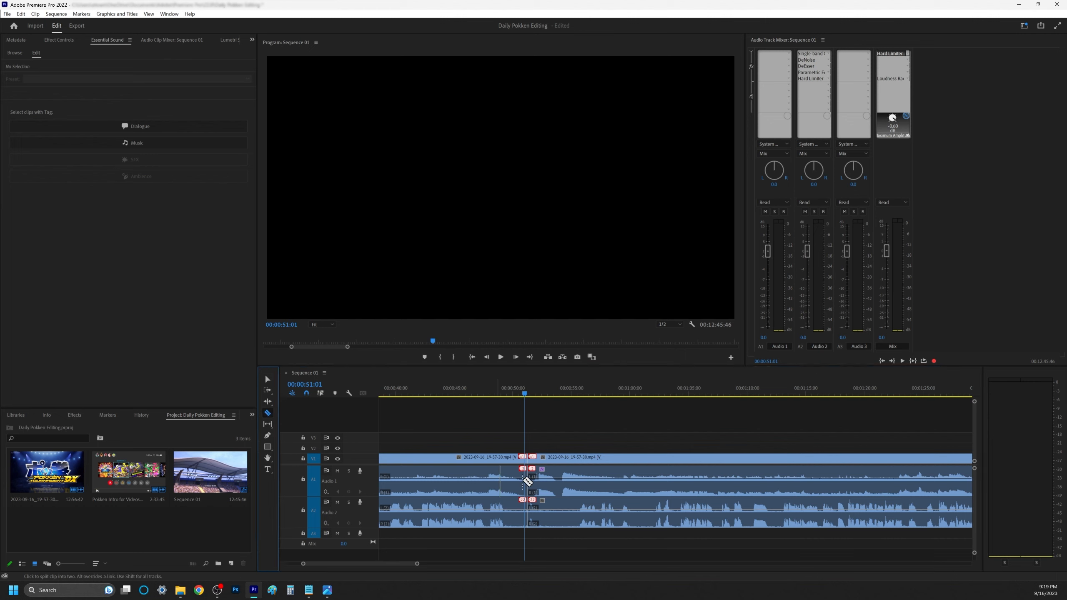
click(645, 520)
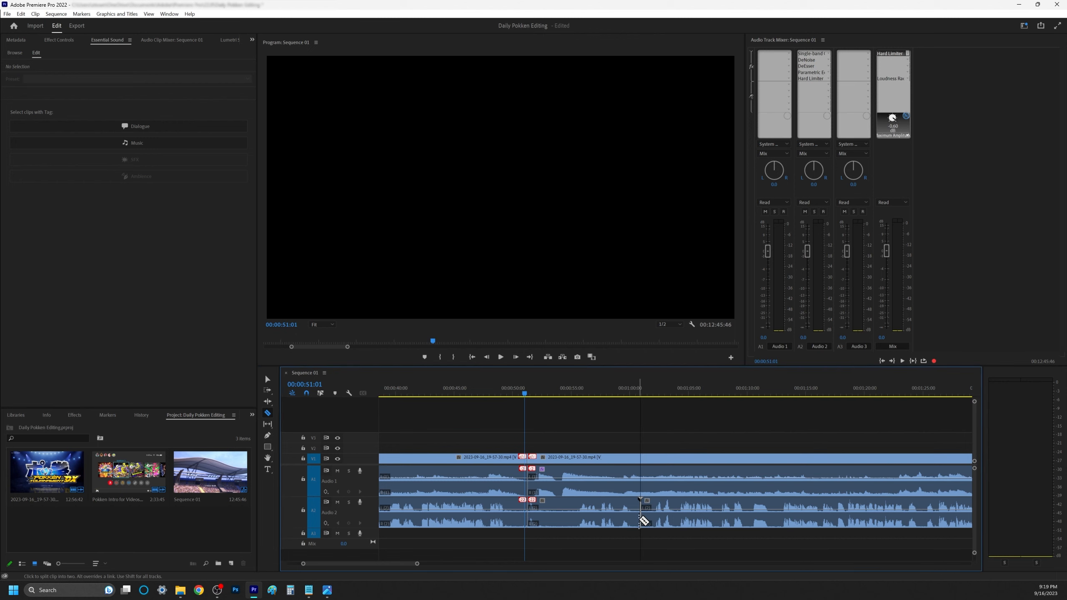
click(267, 379)
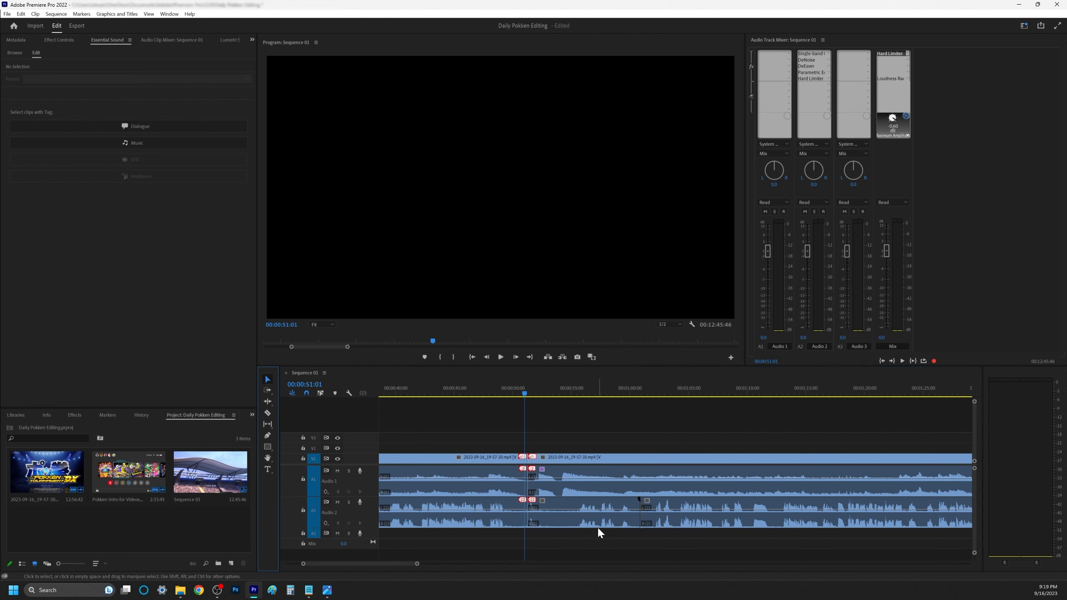
click(586, 517)
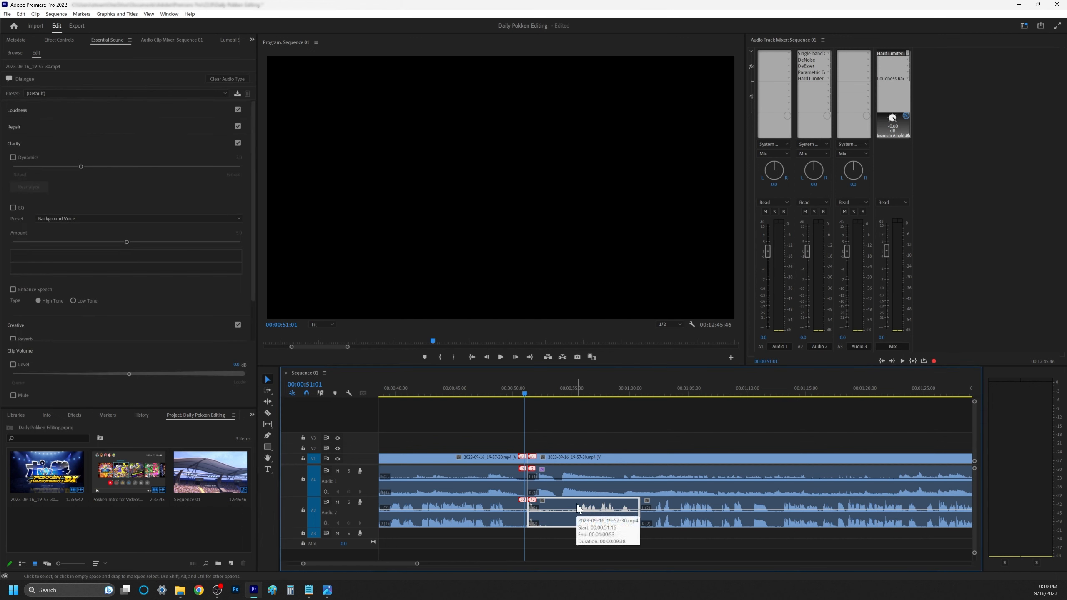
key(Delete)
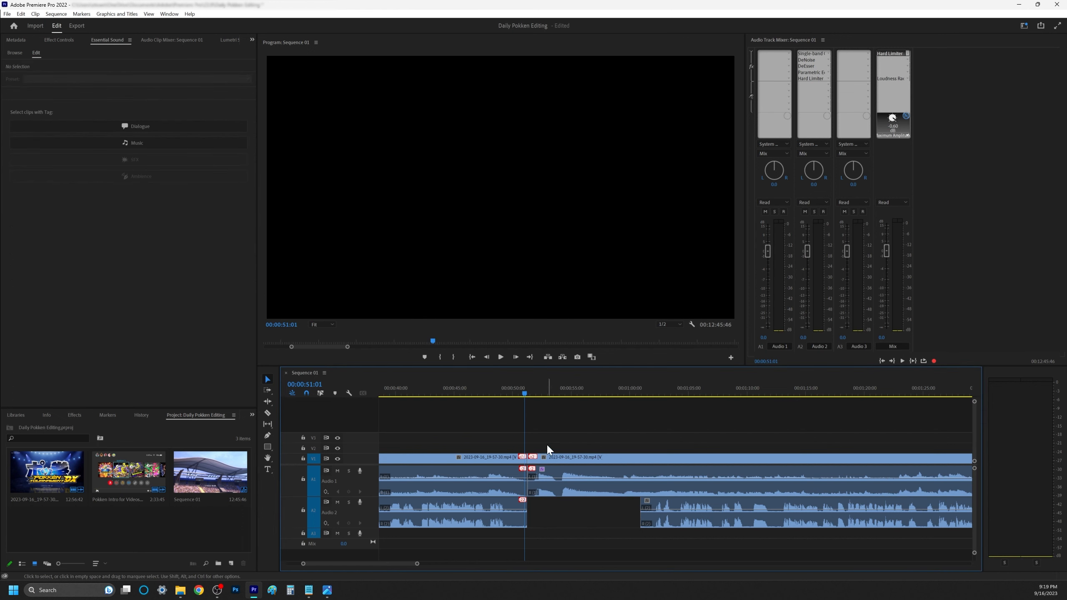
Play the match introduction without commentary from 00:00:54:17 to the versus screen at 00:00:59:01.
click(563, 392)
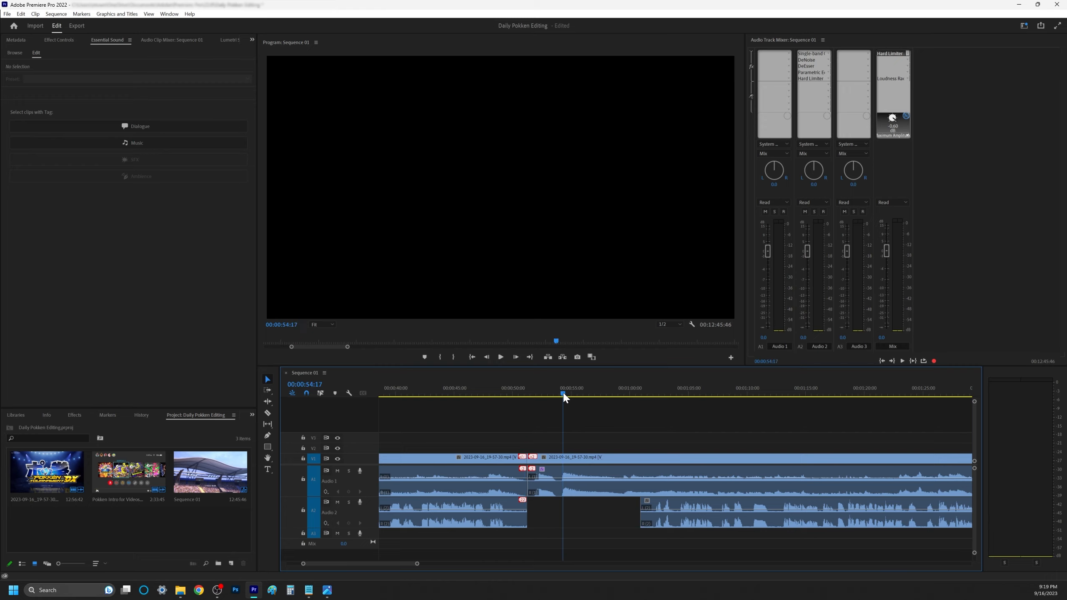
key(space)
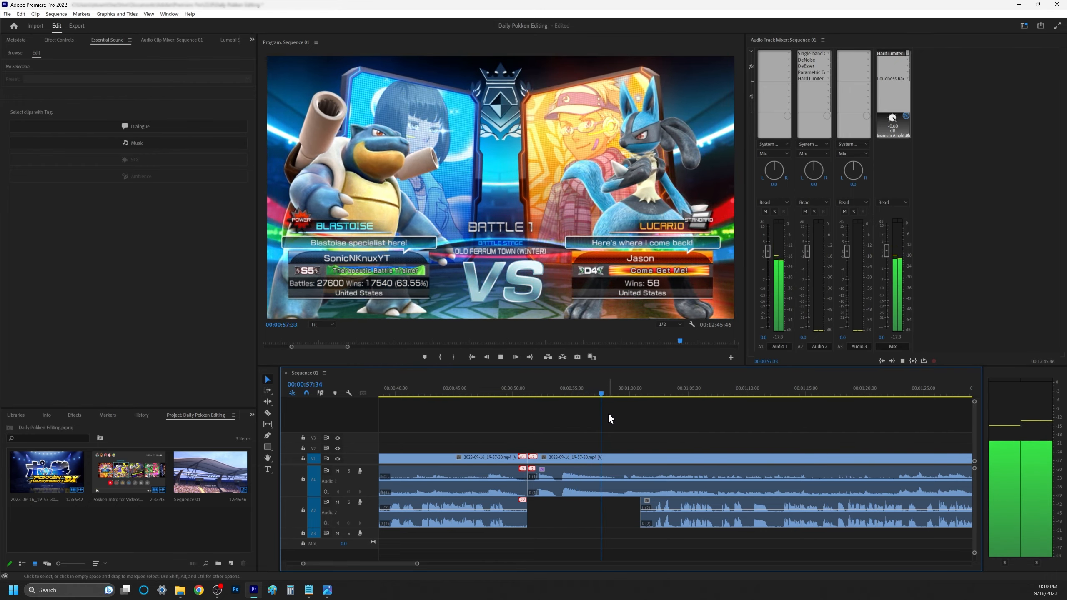
key(space)
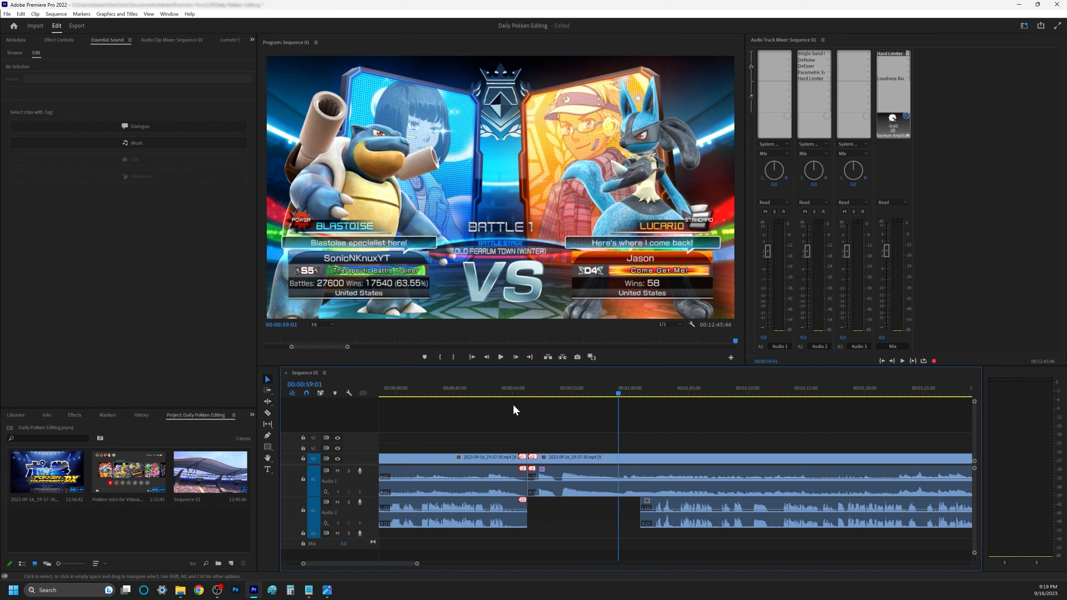
Solo Audio 2 and listen to the end of its commentary leading up to the 00:00:51:16 cut.
click(517, 391)
key(=)
key(=)
key(=)
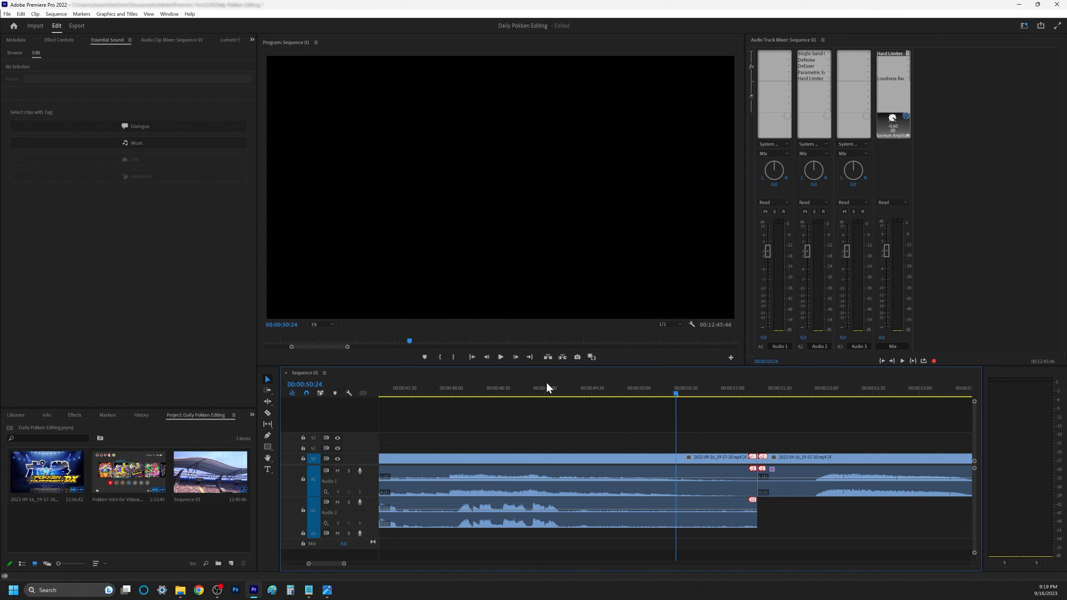
click(349, 502)
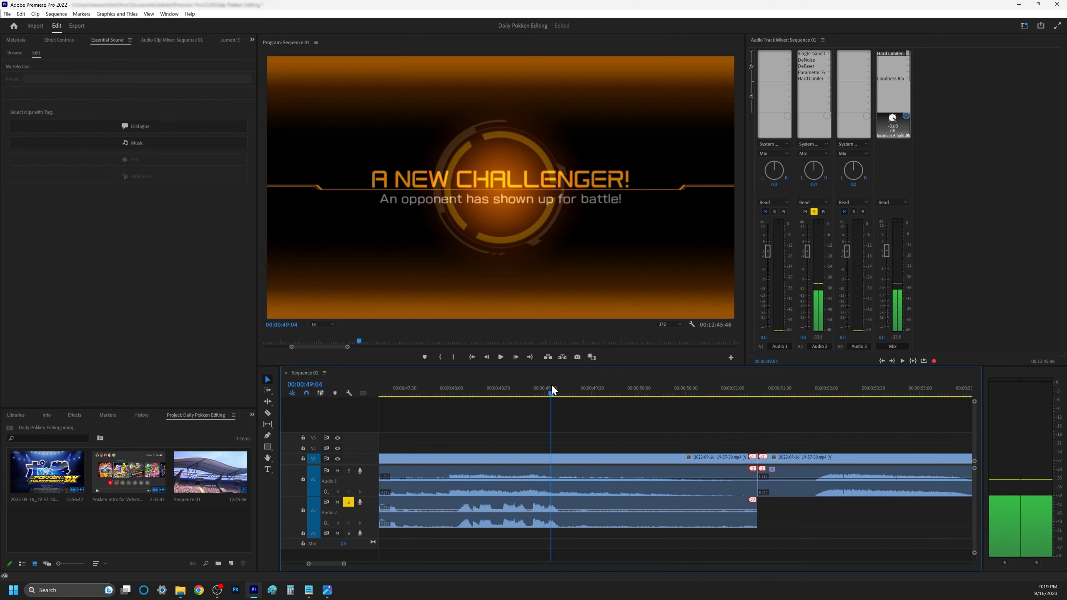
drag(552, 388, 519, 378)
key(space)
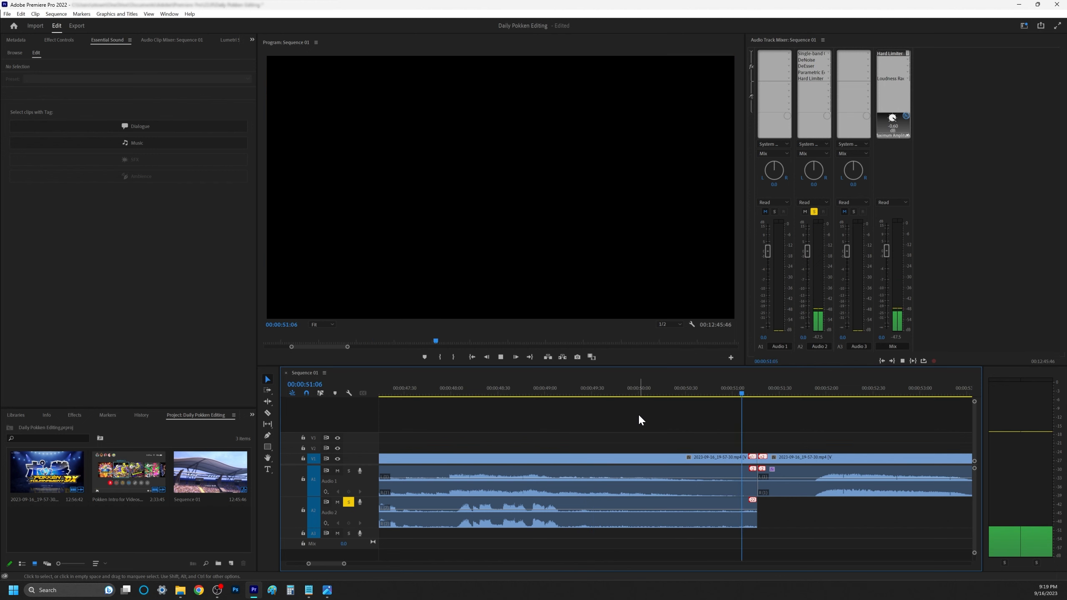
key(space)
click(577, 393)
key(space)
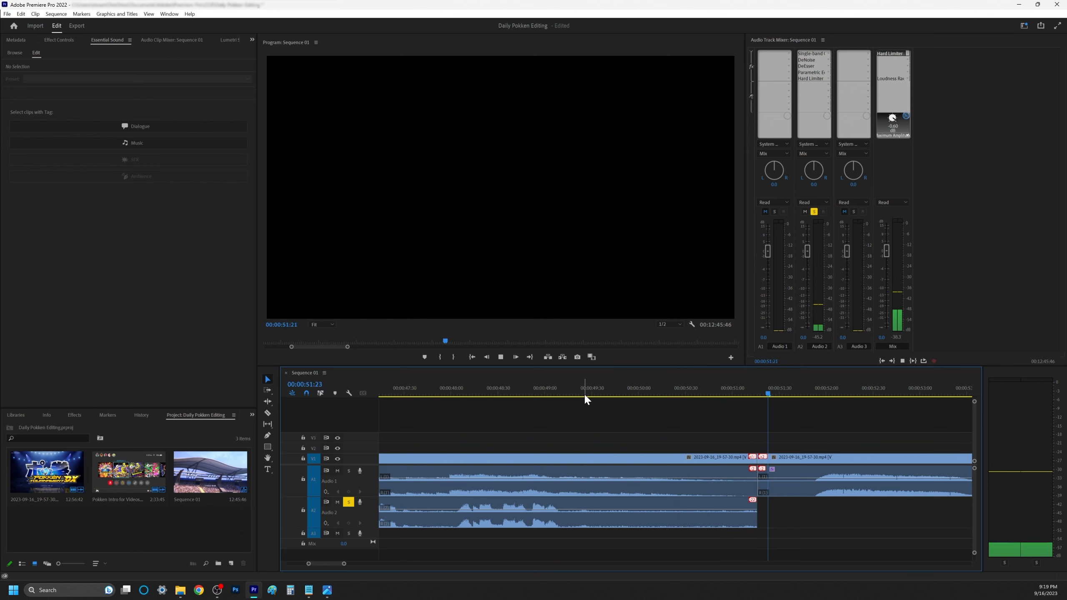
click(585, 395)
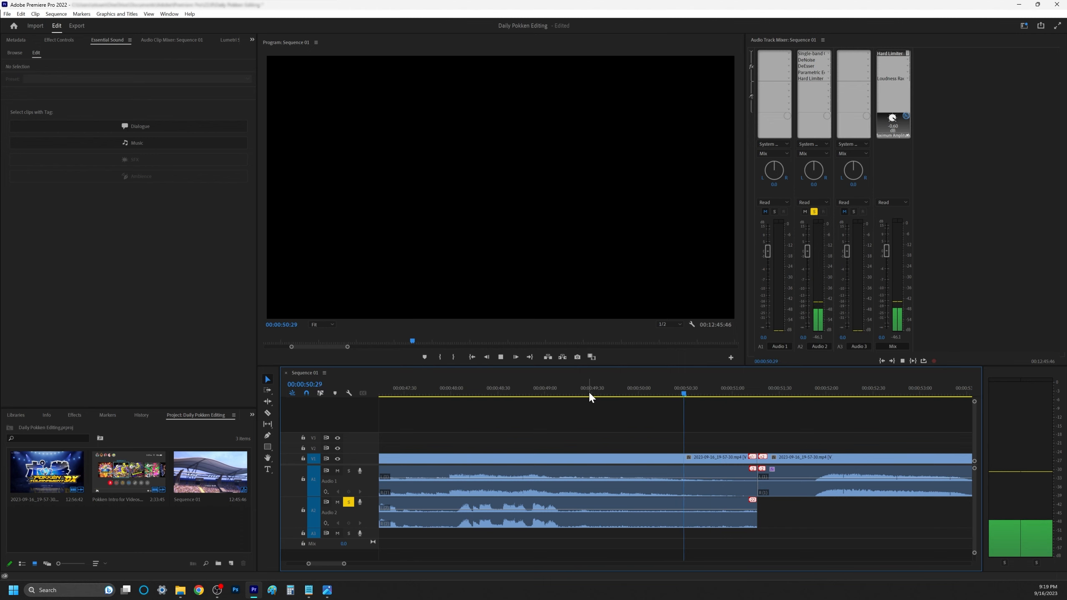
key(space)
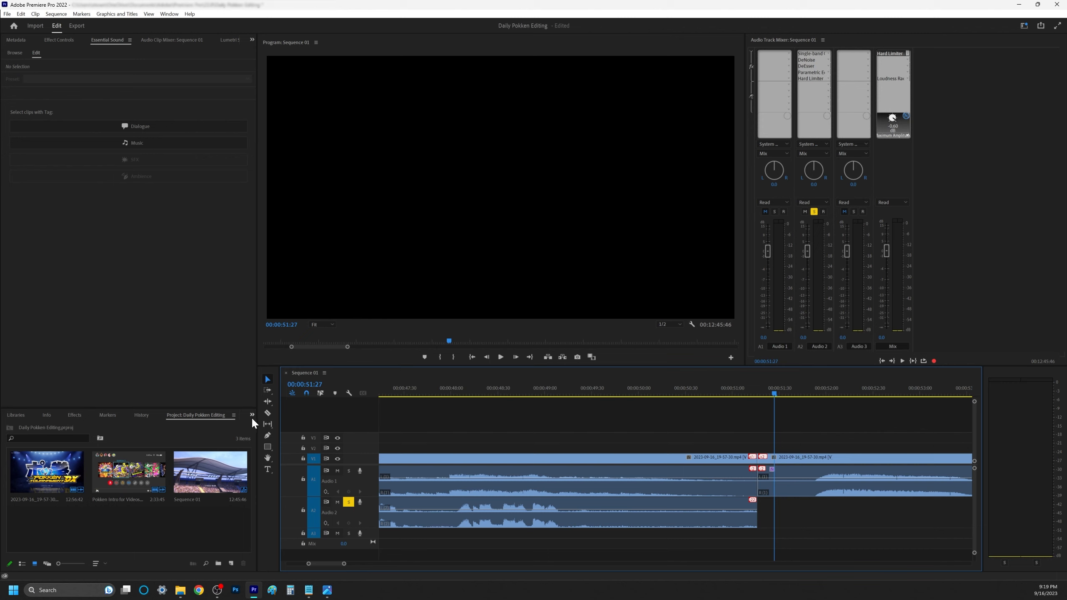
Enlarge the project bin area upward to make more room for its contents.
drag(245, 408, 248, 304)
click(252, 310)
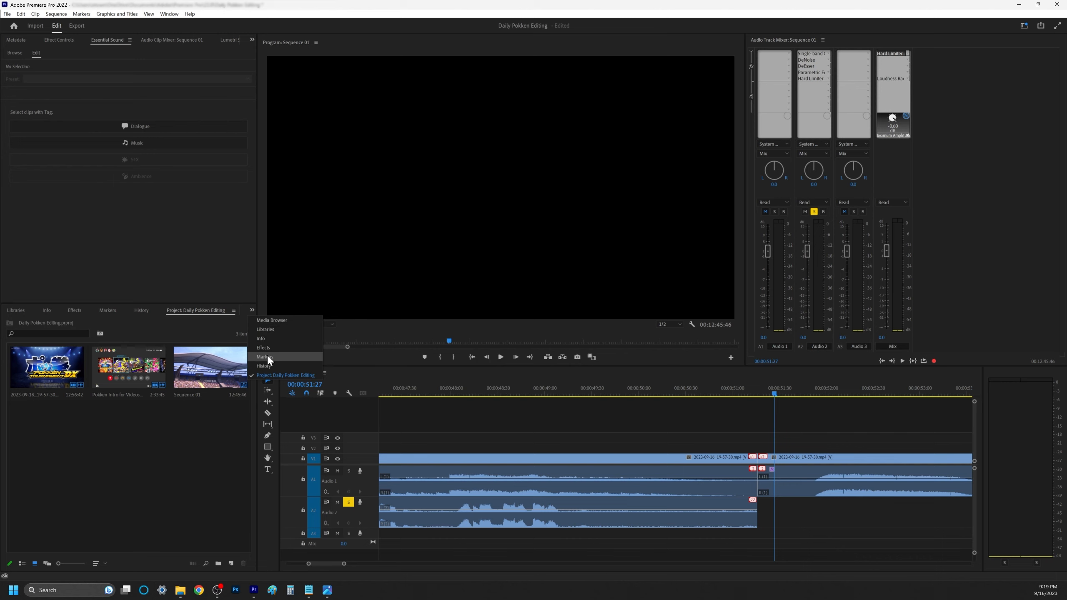
click(250, 311)
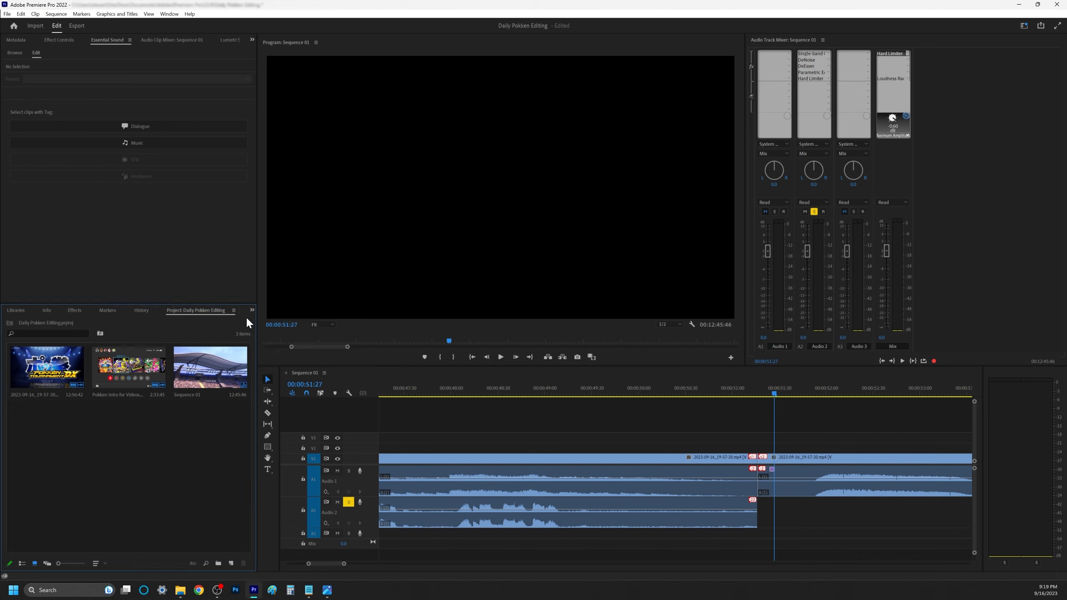
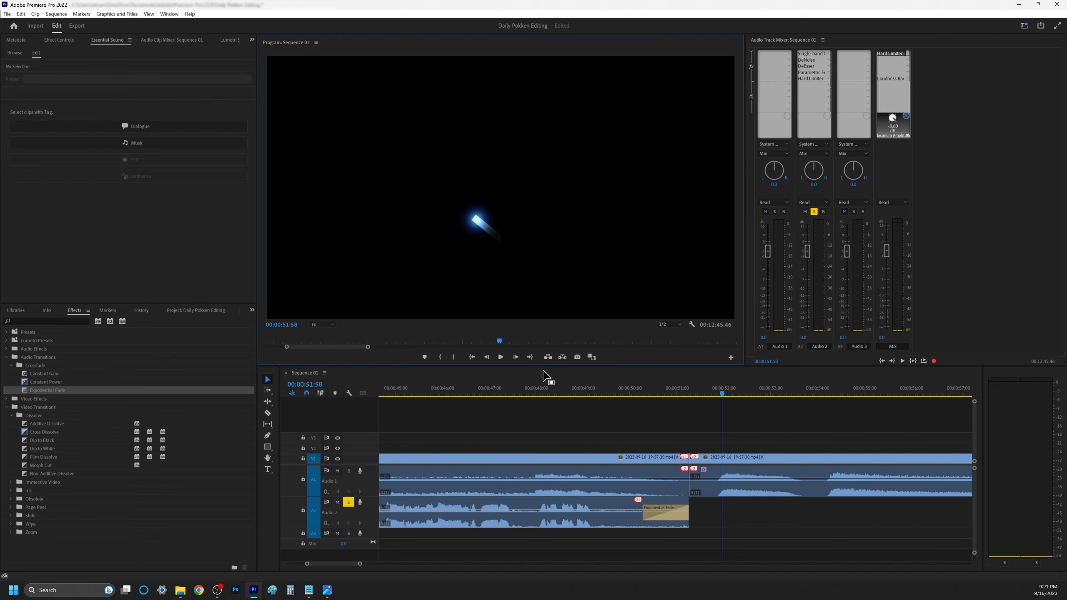
Scrub ahead through the match to the battle results screen at 00:04:35:03.
click(734, 416)
key(minus)
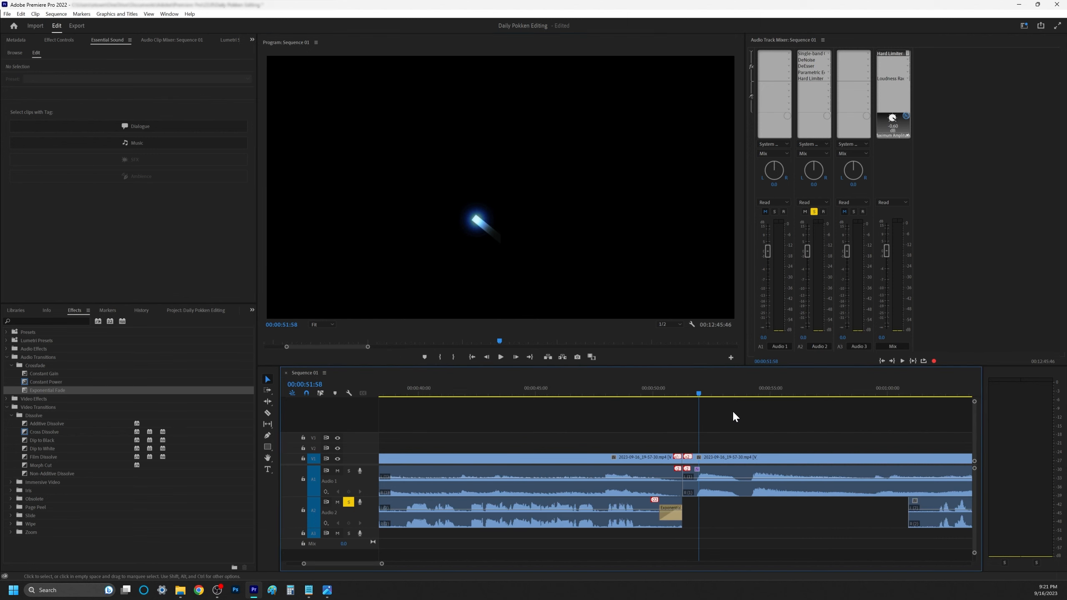
scroll(735, 416, down, 2)
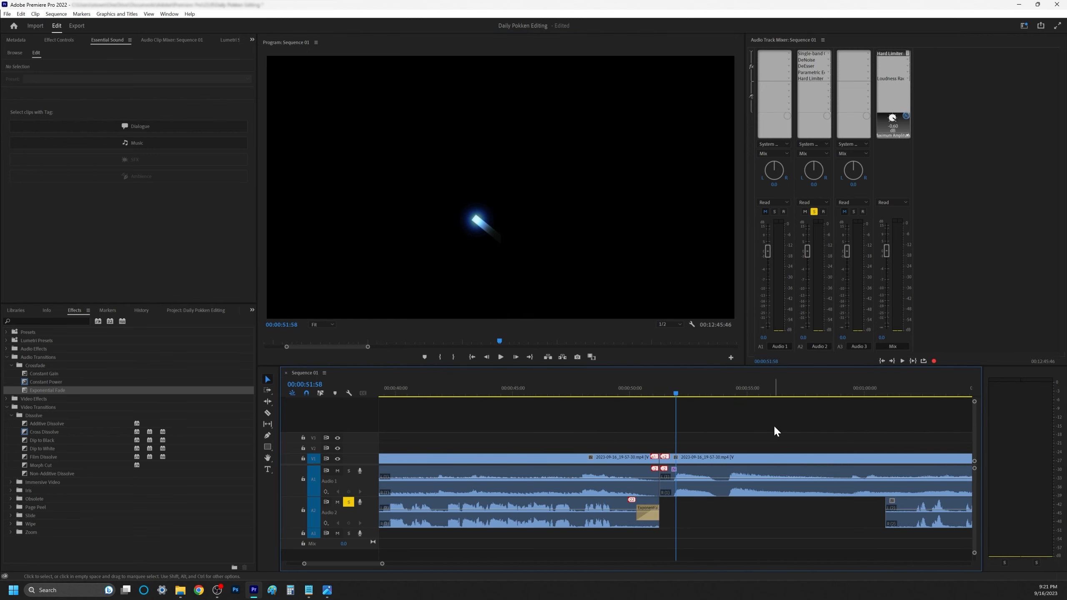
key(minus)
key(minus)
key(minus)
key(minus)
key(minus)
key(minus)
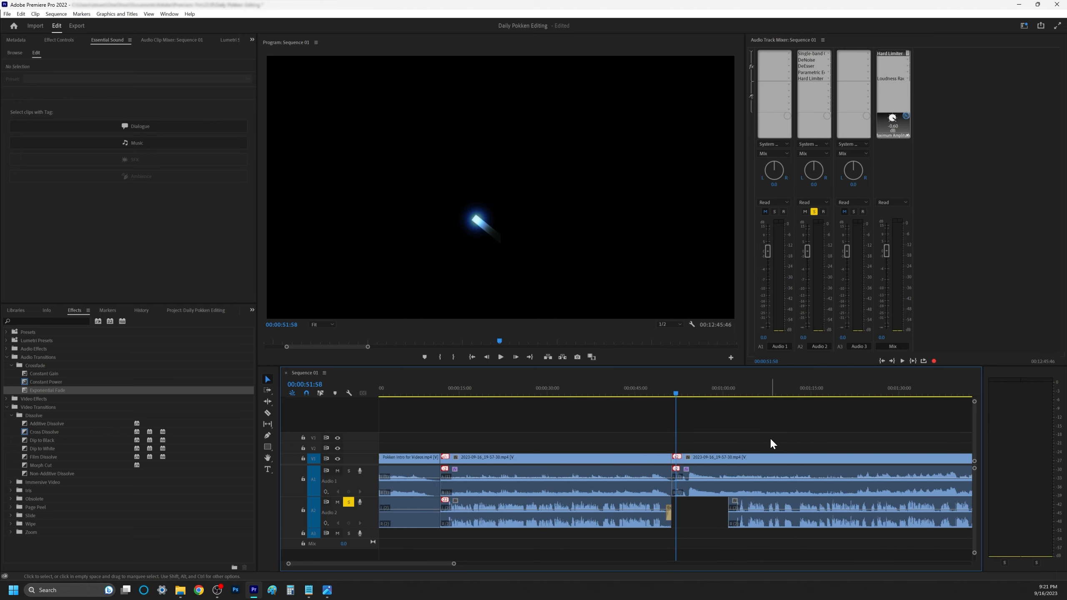
drag(459, 389, 782, 393)
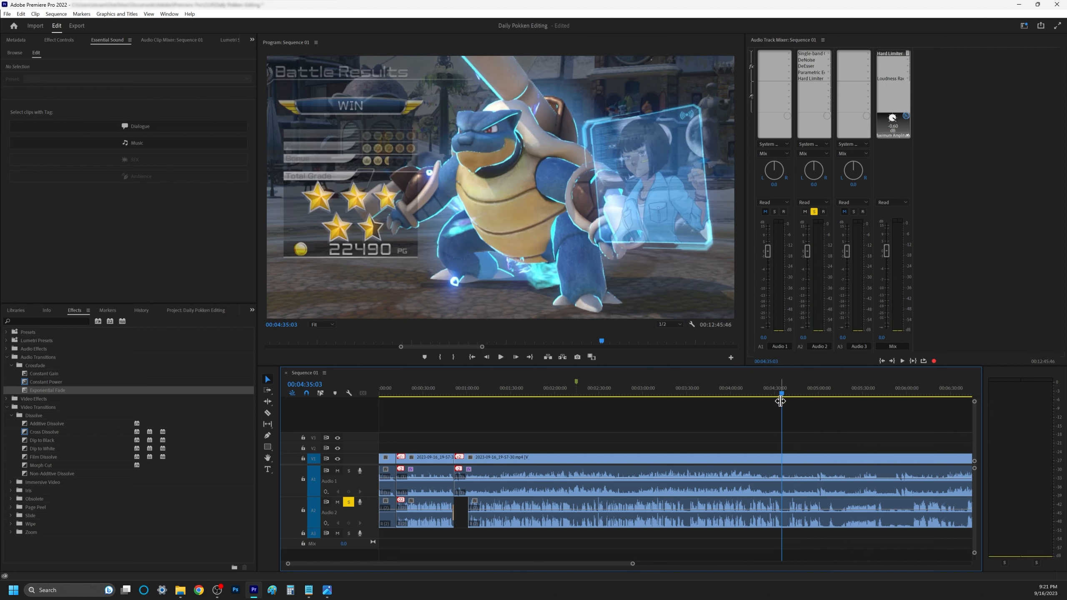
Listen to the soloed Audio 2 commentary over the battle results screen, from before 00:04:32:51 to 00:04:33:38.
key(equal)
key(equal)
key(equal)
key(equal)
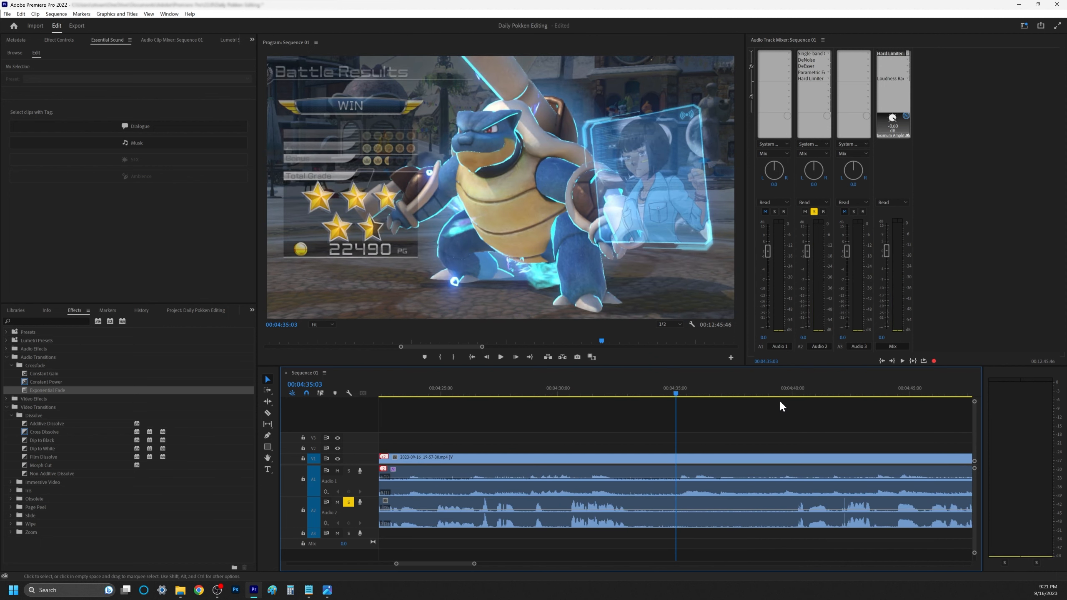
click(613, 391)
key(space)
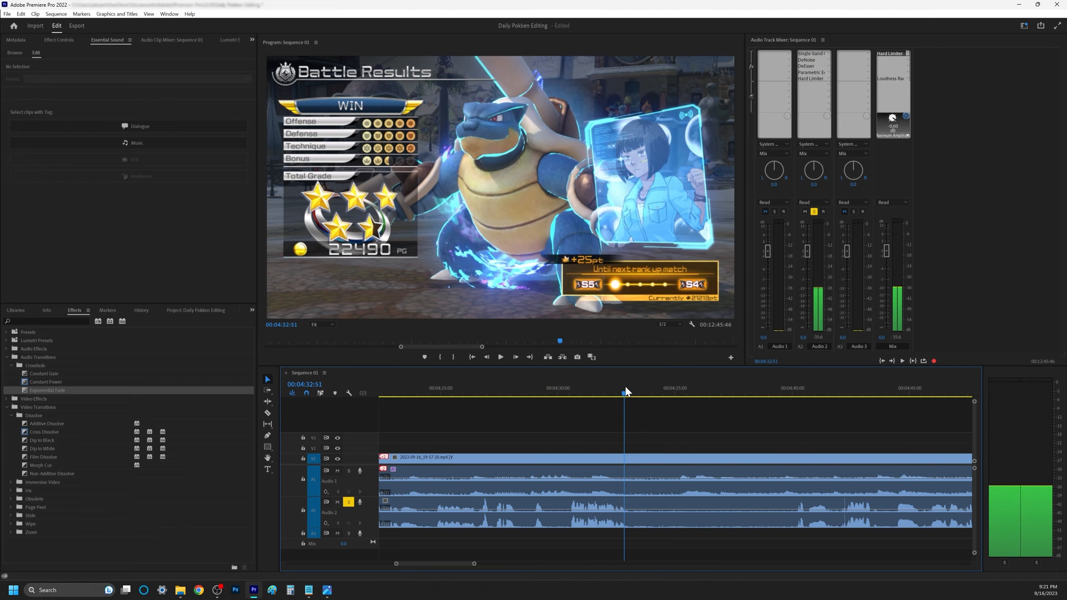
mouse_move(653, 386)
mouse_down()
mouse_move(696, 384)
mouse_move(640, 389)
mouse_up()
key(space)
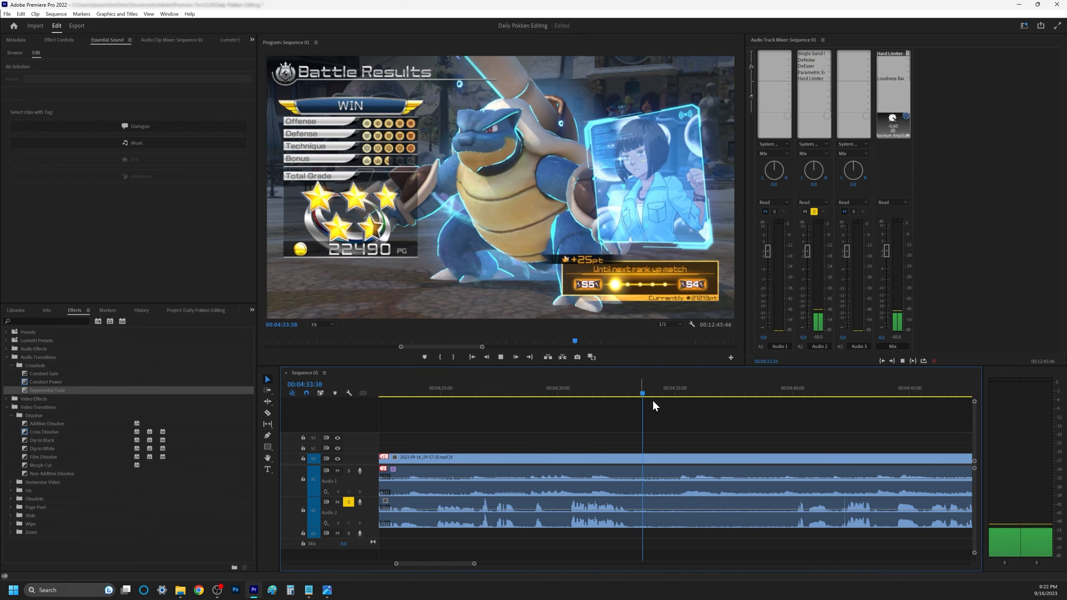
Turn off solo on Audio 2 and play the transition from battle results to total results with all tracks audible.
click(348, 502)
click(635, 387)
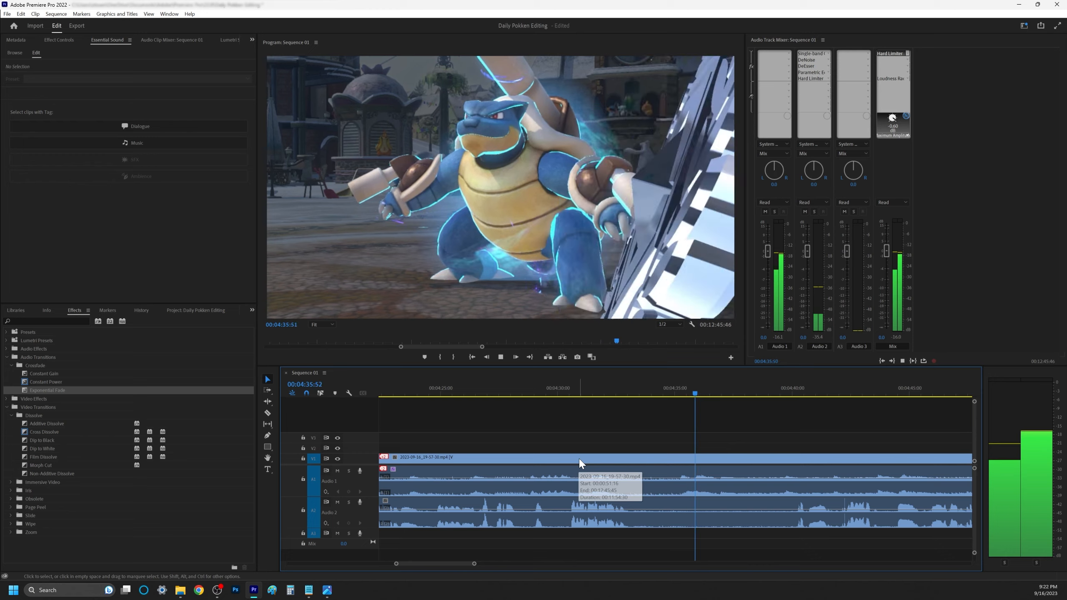
key(space)
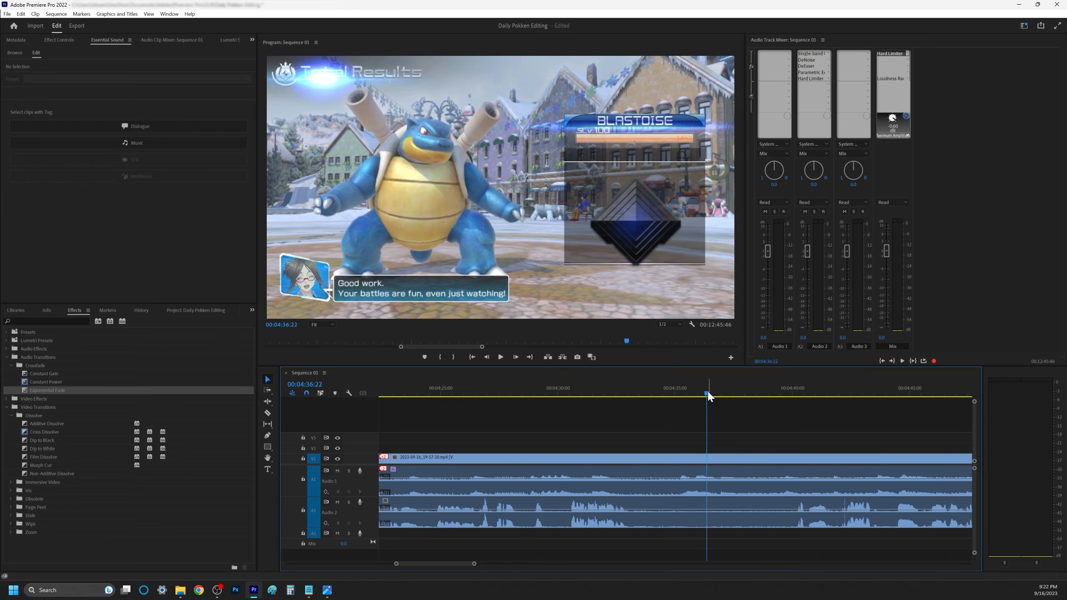
drag(708, 392, 649, 397)
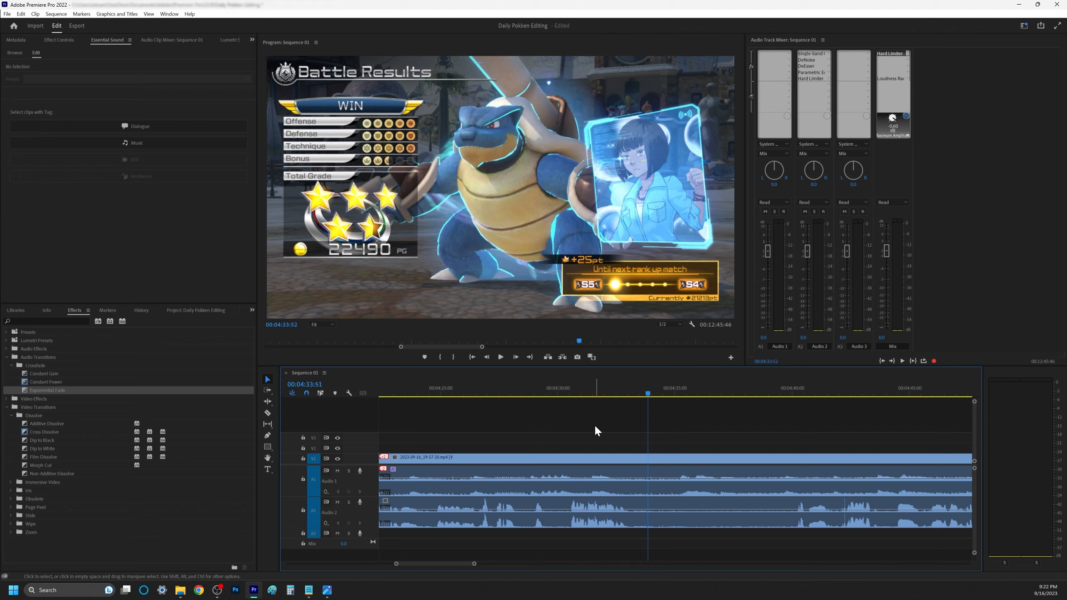
key(space)
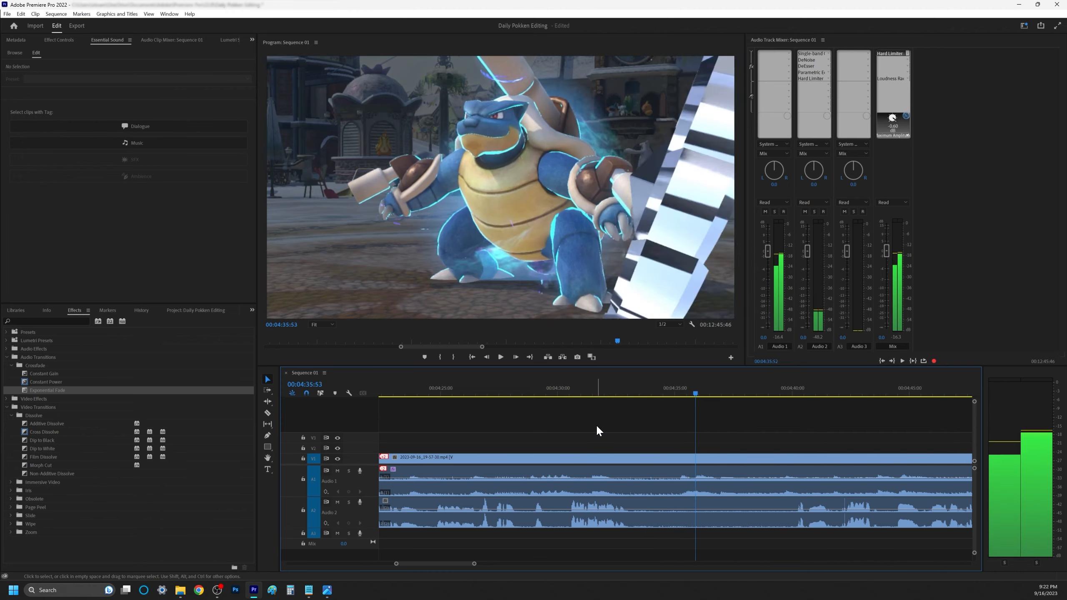
Step frame by frame through the metallic transition after the battle results and place the playhead at 00:04:36:02.
key(Left)
key(Left)
key(Left)
key(Left)
key(Left)
key(Left)
key(Left)
key(Left)
key(Left)
key(Left)
key(Left)
key(Left)
key(Left)
key(Left)
key(Left)
key(Left)
key(Left)
key(Left)
key(Left)
key(Left)
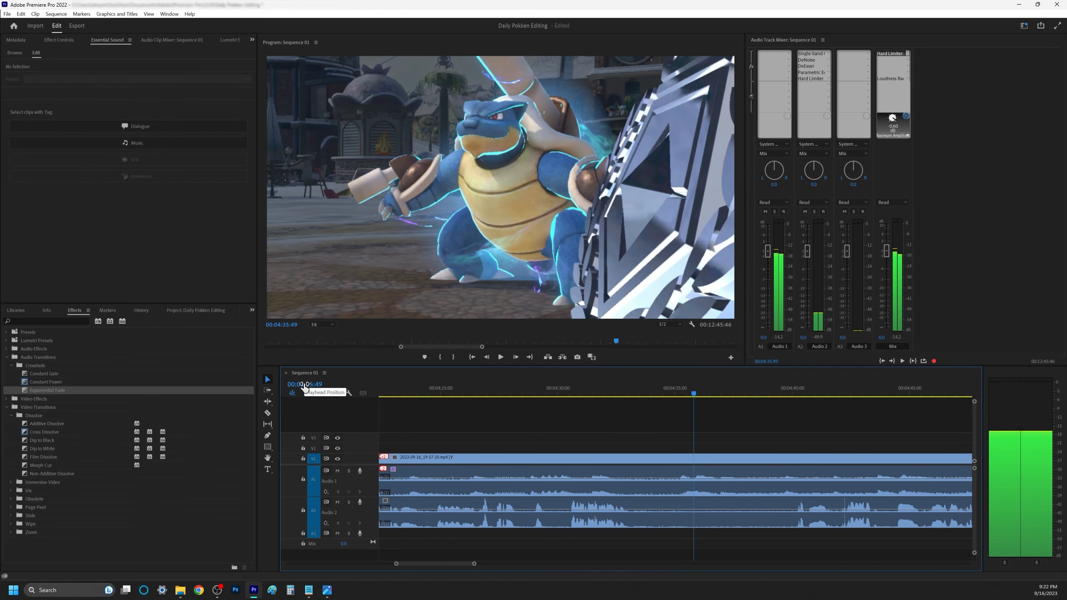
key(Right)
key(Right)
key(Right)
key(Right)
key(Right)
key(Right)
key(Right)
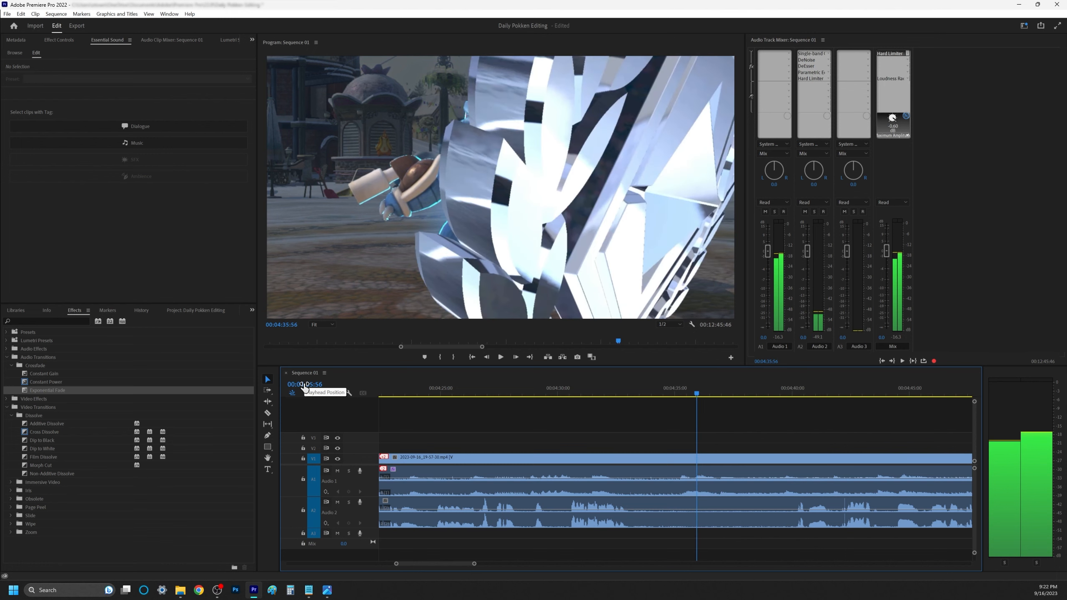
key(Right)
key(Right)
key(Right)
key(Right)
key(Right)
key(Right)
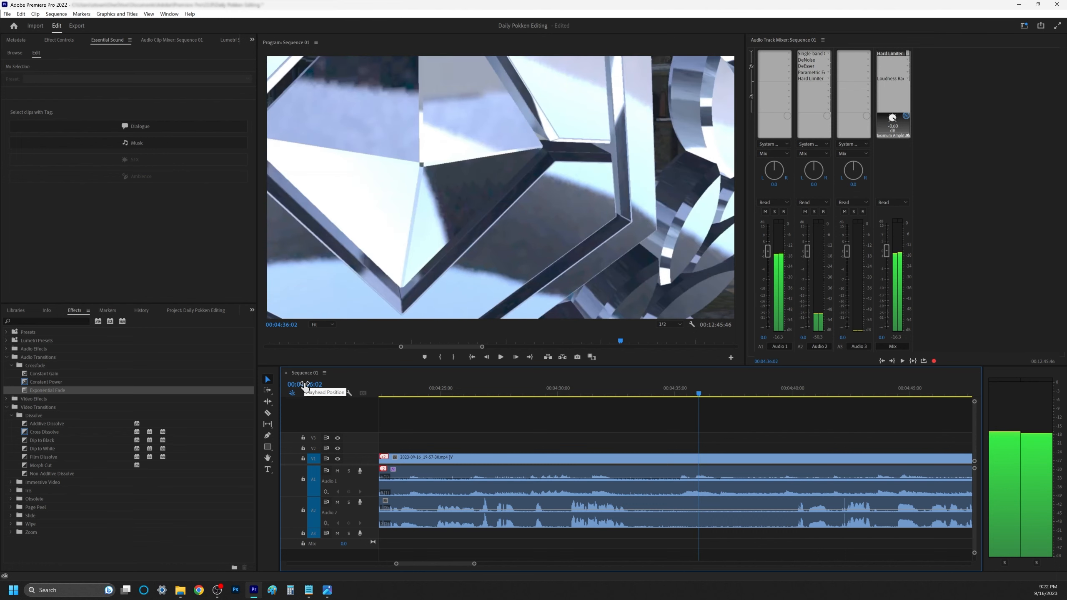
key(Right)
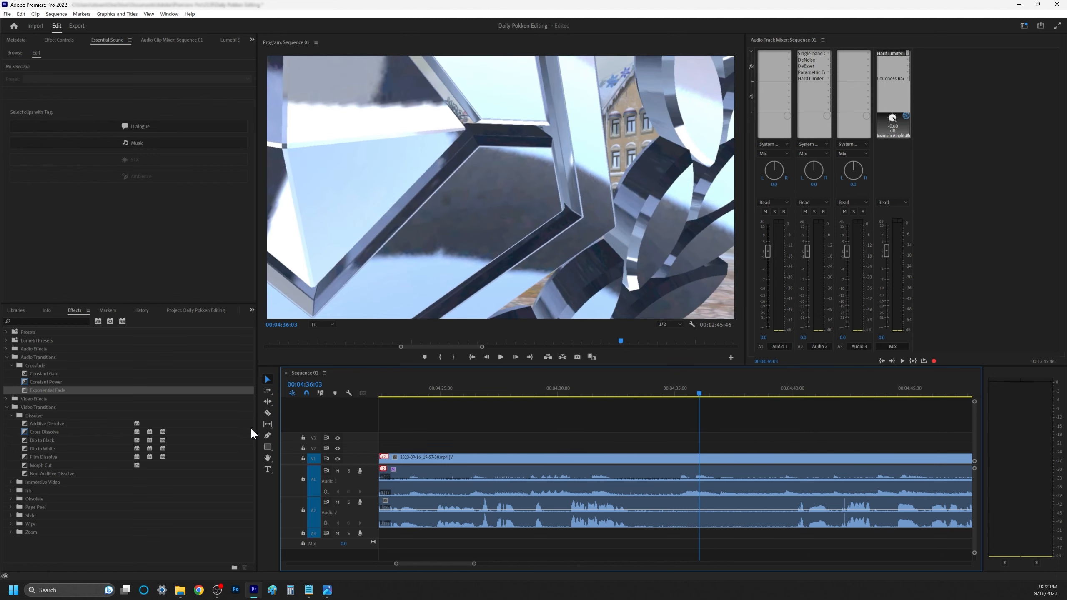
key(Left)
key(Right)
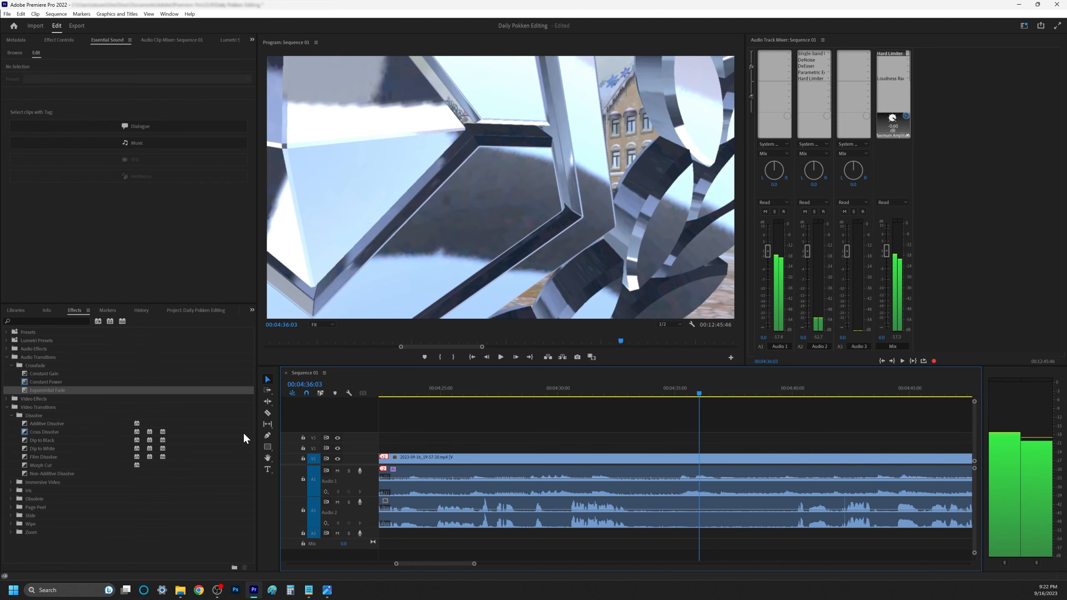
key(Left)
key(Right)
key(Left)
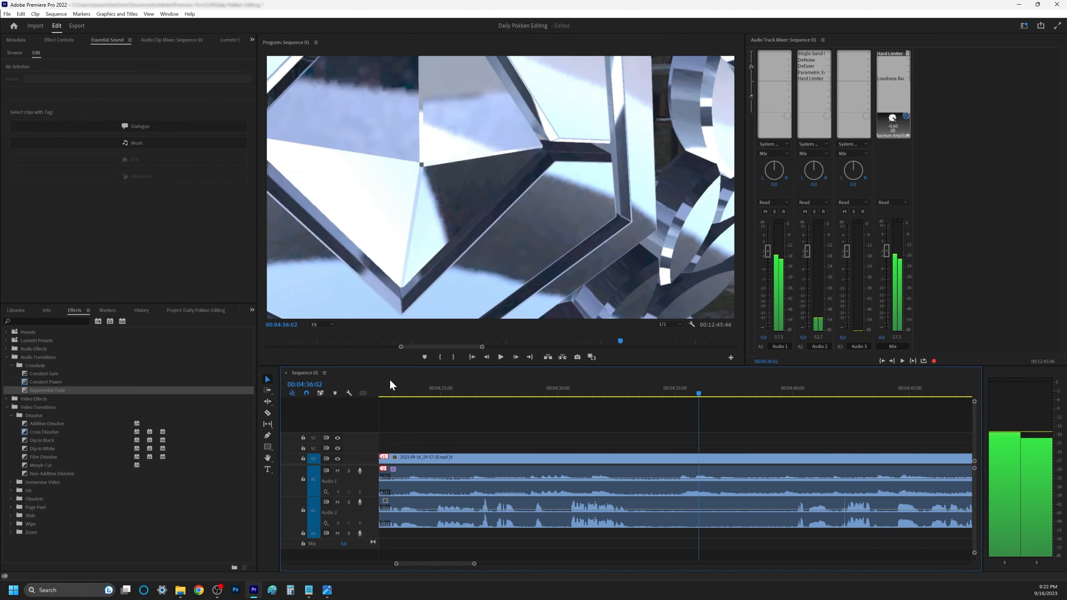
Split the gameplay video and both audio clips at 00:04:36:02 with the Razor tool.
click(268, 414)
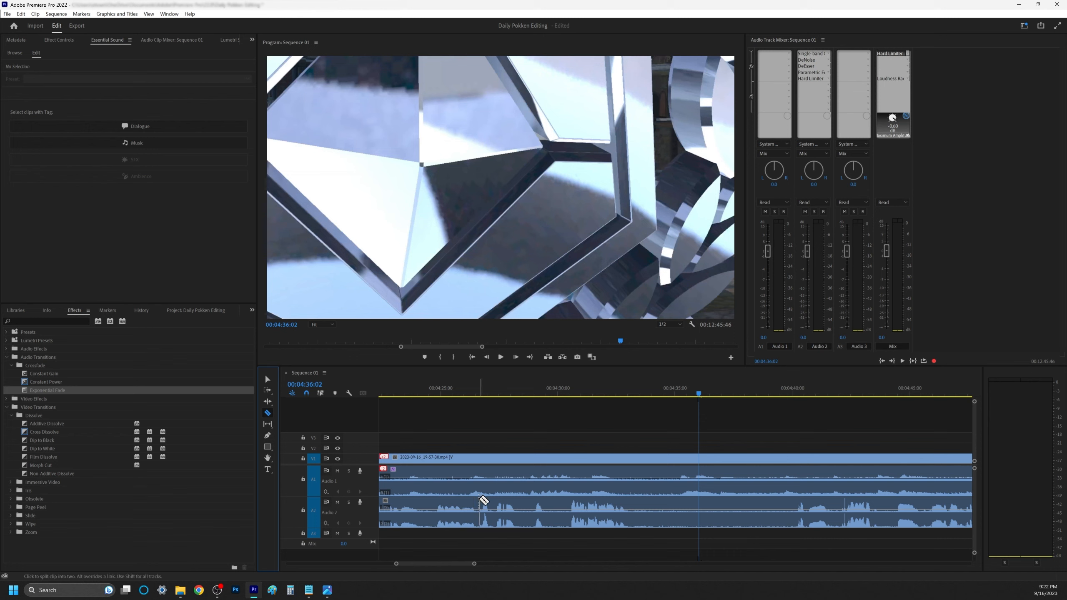
click(596, 429)
key(Right)
key(Left)
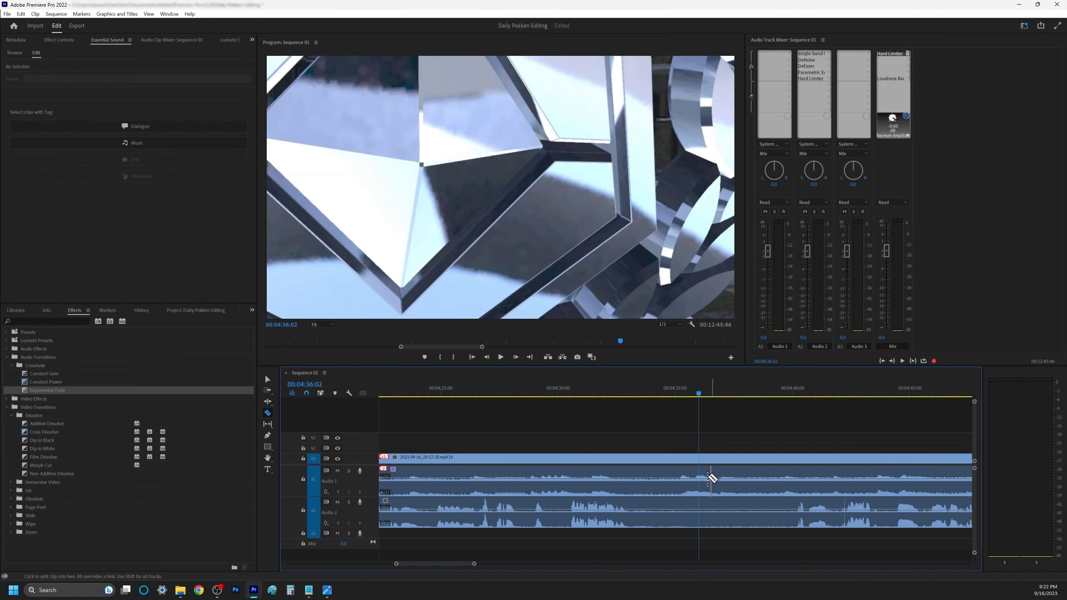
shift+click(699, 465)
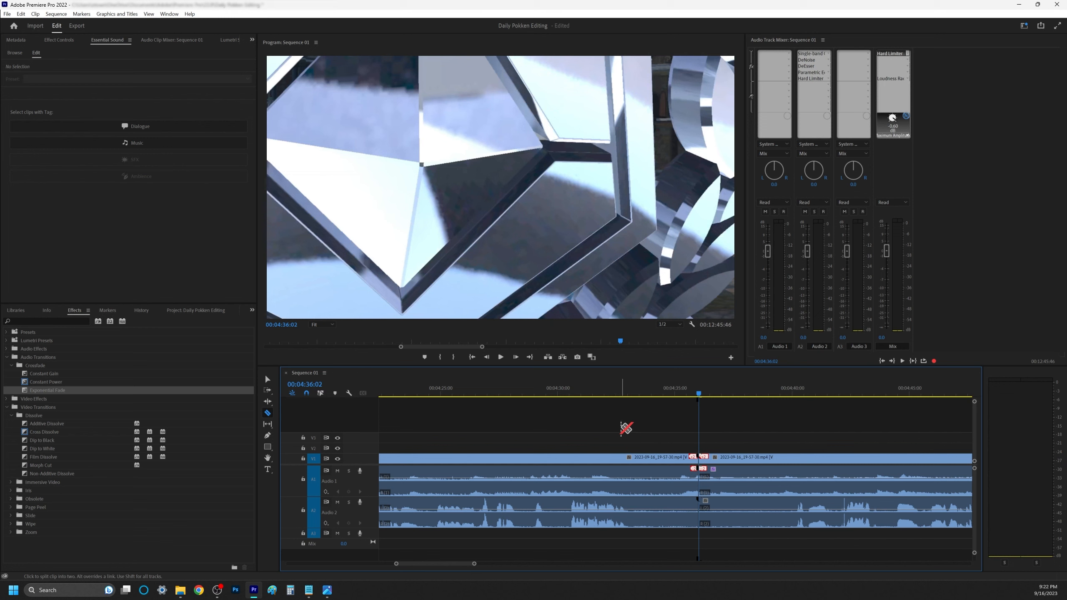
key(minus)
key(minus)
key(minus)
key(minus)
key(minus)
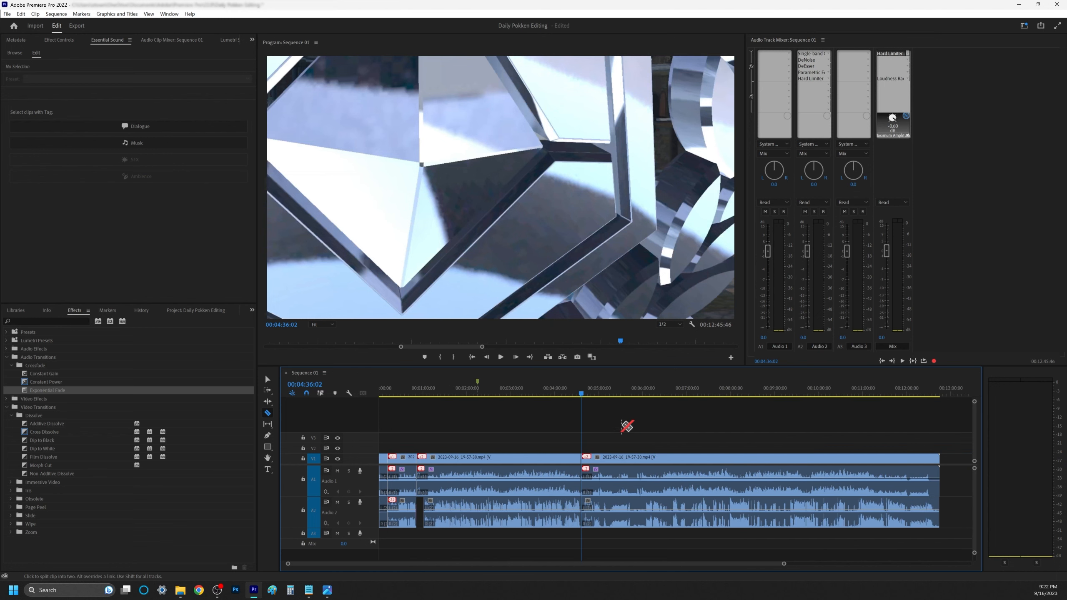
Scrub through the sequence to locate the Battle 2 versus screen near 00:05:58.
drag(607, 389, 644, 391)
scroll(633, 396, up, 3)
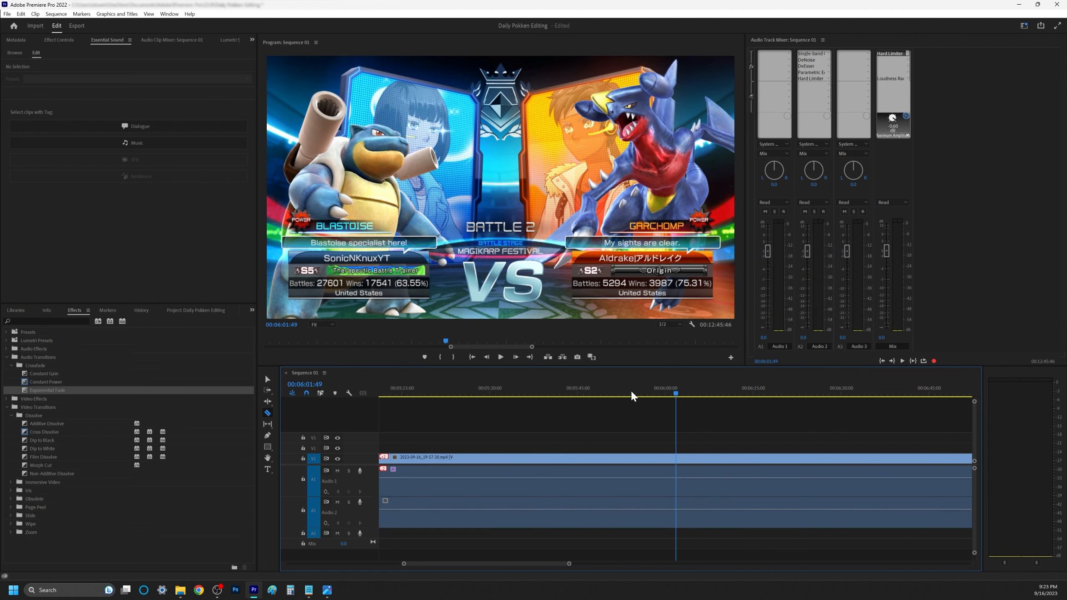
scroll(607, 421, down, 5)
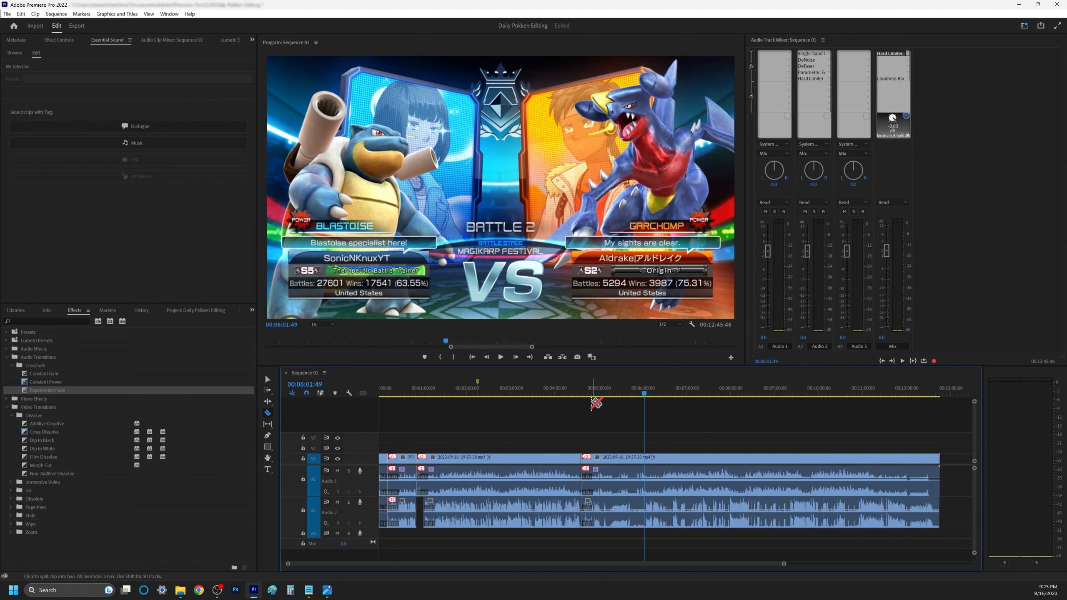
drag(658, 392, 644, 390)
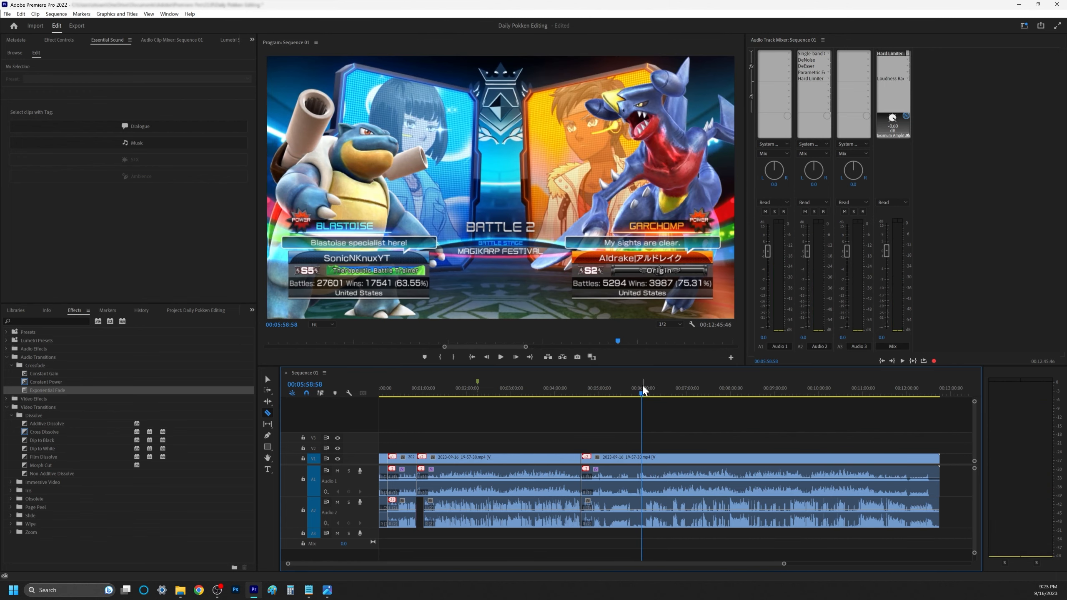
scroll(671, 399, up, 5)
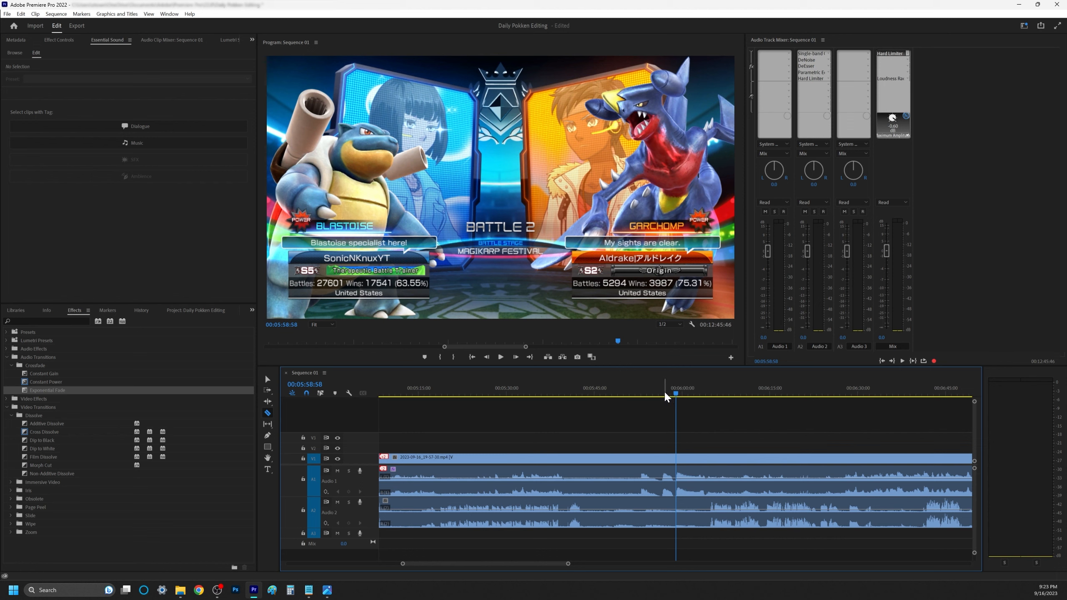
Play the sequence from just before the Battle 2 versus screen through to the Magikarp Festival stage intro.
drag(666, 394, 615, 393)
key(equal)
key(equal)
key(equal)
key(space)
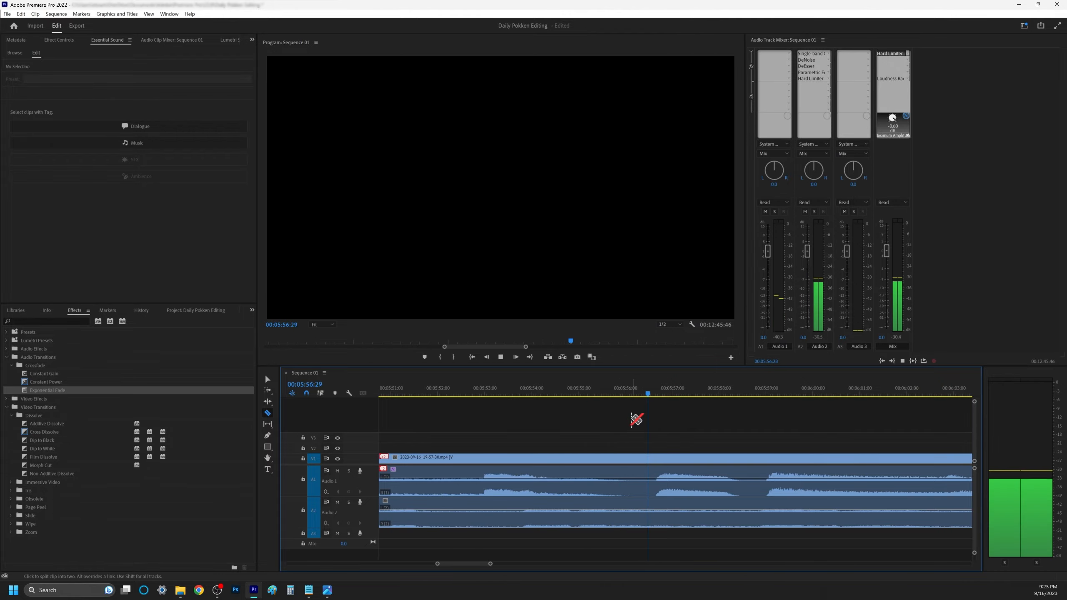
key(minus)
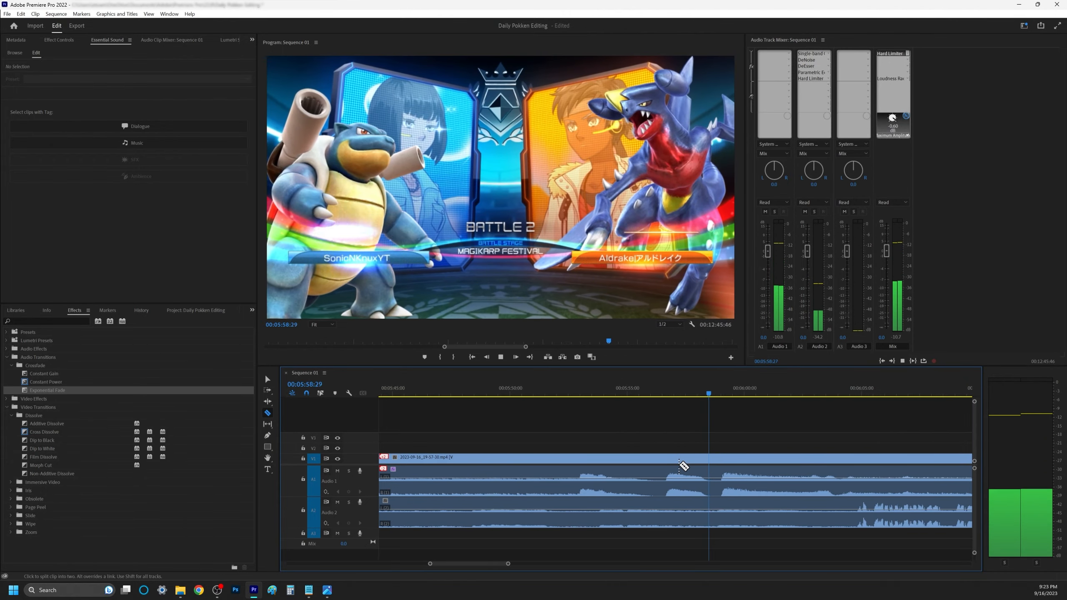
key(minus)
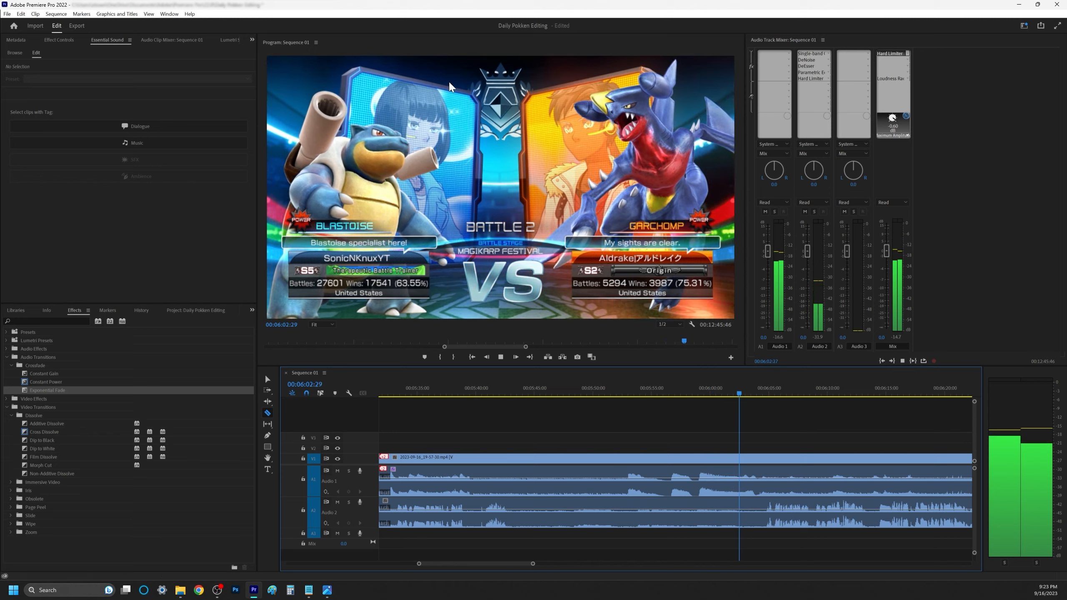
key(space)
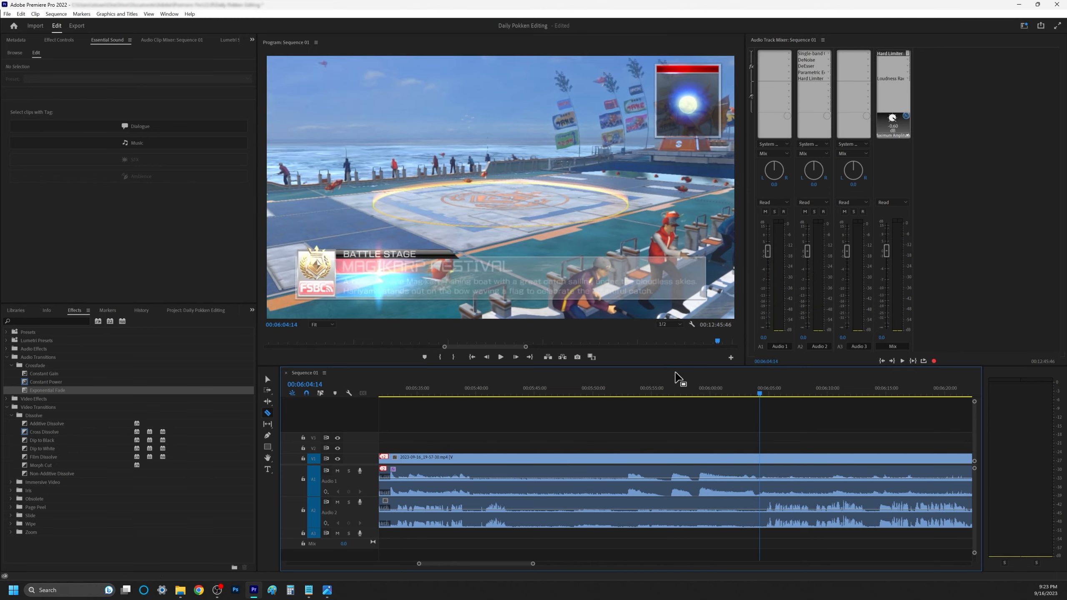
Split the video and audio on all tracks at 00:06:03:39, where the silver emblem wipe covers the Battle 2 versus screen.
key(equal)
key(equal)
key(equal)
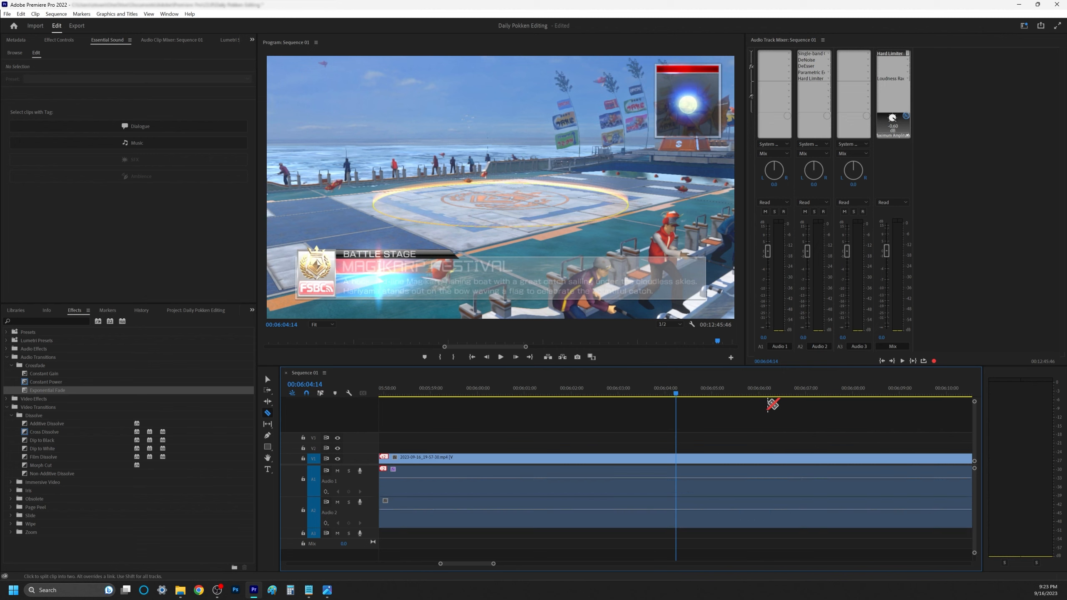
drag(676, 395, 595, 384)
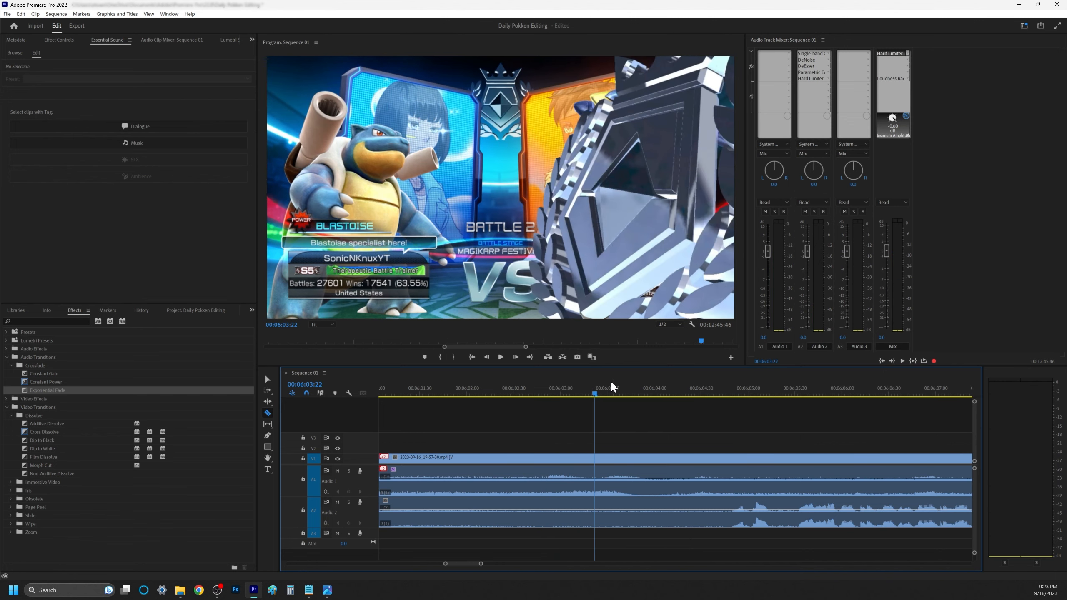
key(Right)
key(Right)
key(Right)
key(Right)
key(Right)
key(Right)
key(Right)
key(Right)
key(Right)
key(Right)
key(Right)
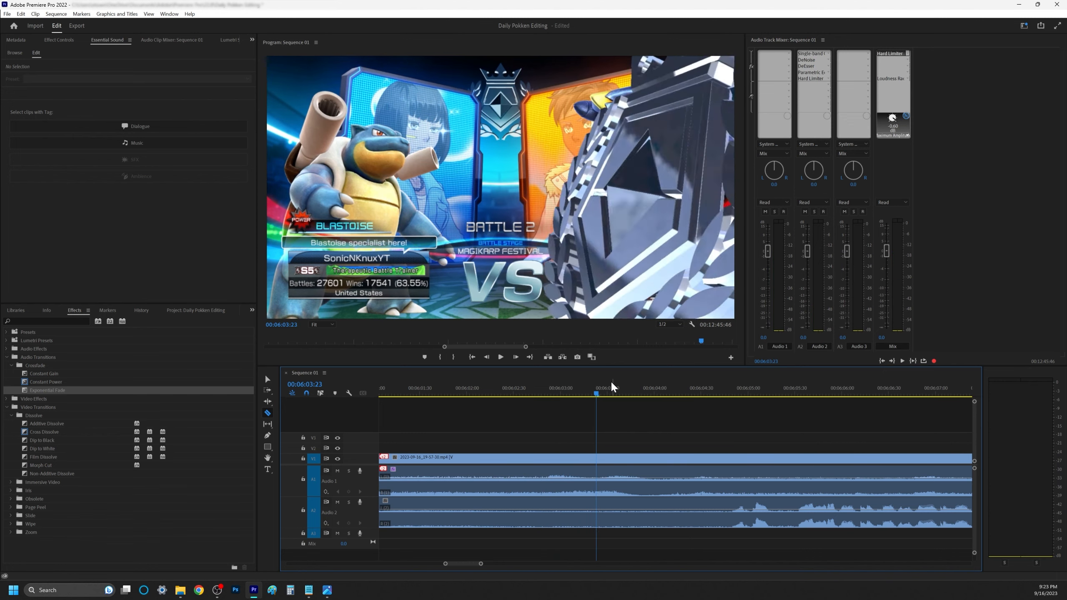
key(Right)
key(Right)
key(Right)
key(Right)
key(Right)
key(Right)
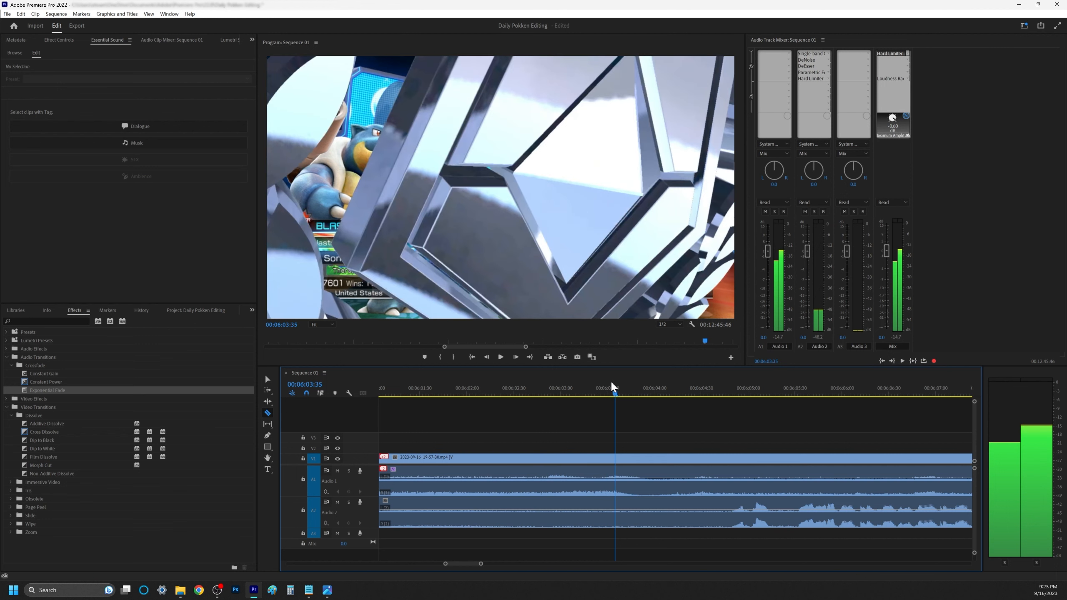
key(Left)
key(Left)
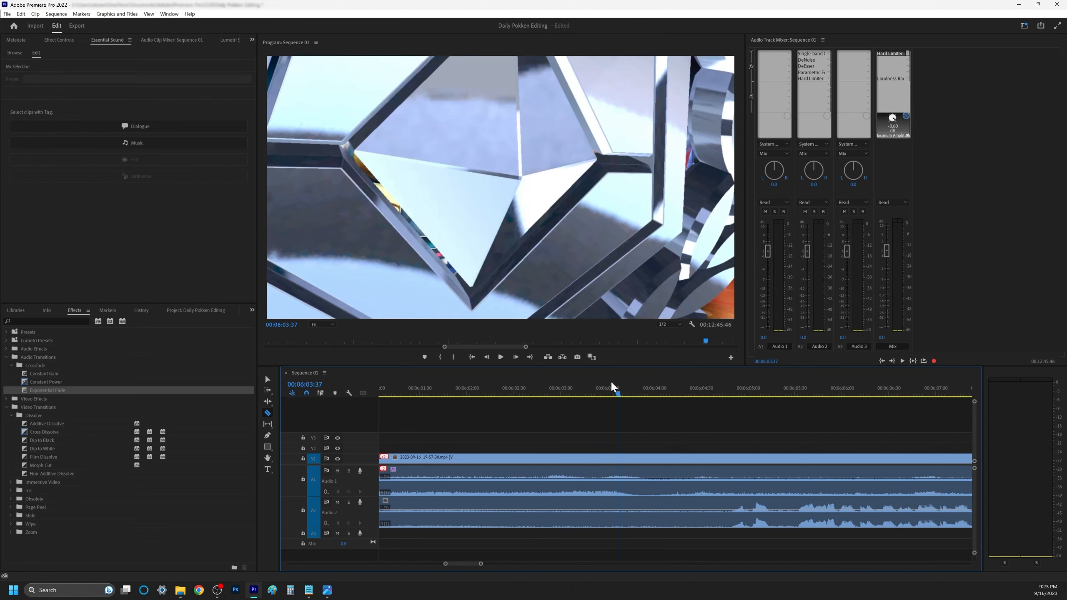
key(Right)
key(Right)
key(Right)
key(Right)
key(Right)
key(Right)
key(Right)
key(Right)
key(Right)
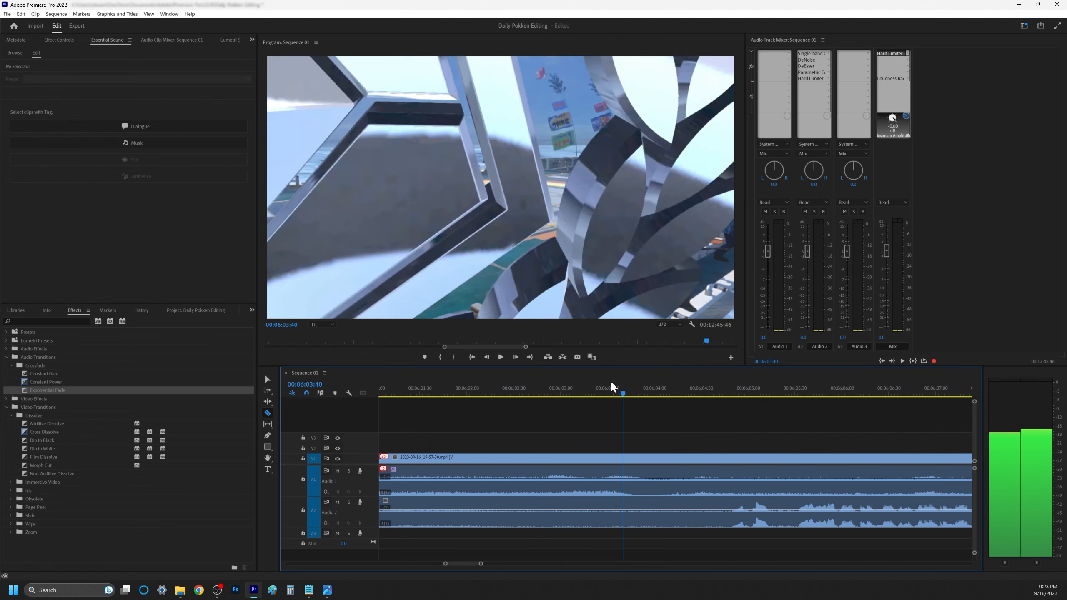
key(Left)
key(Left)
key(Left)
key(Left)
key(Left)
key(Left)
key(Left)
key(Left)
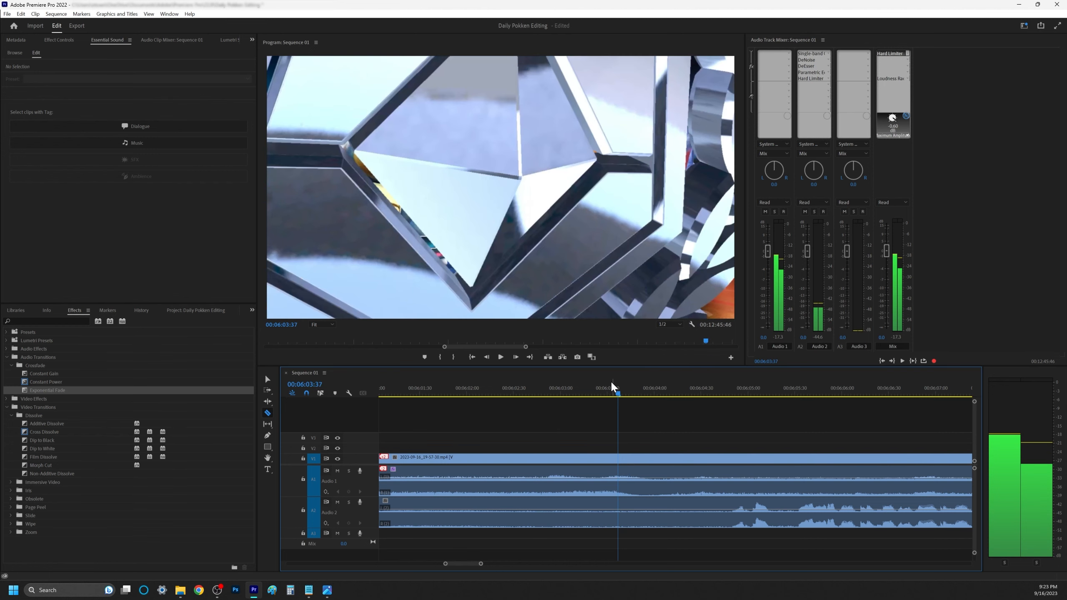
key(Right)
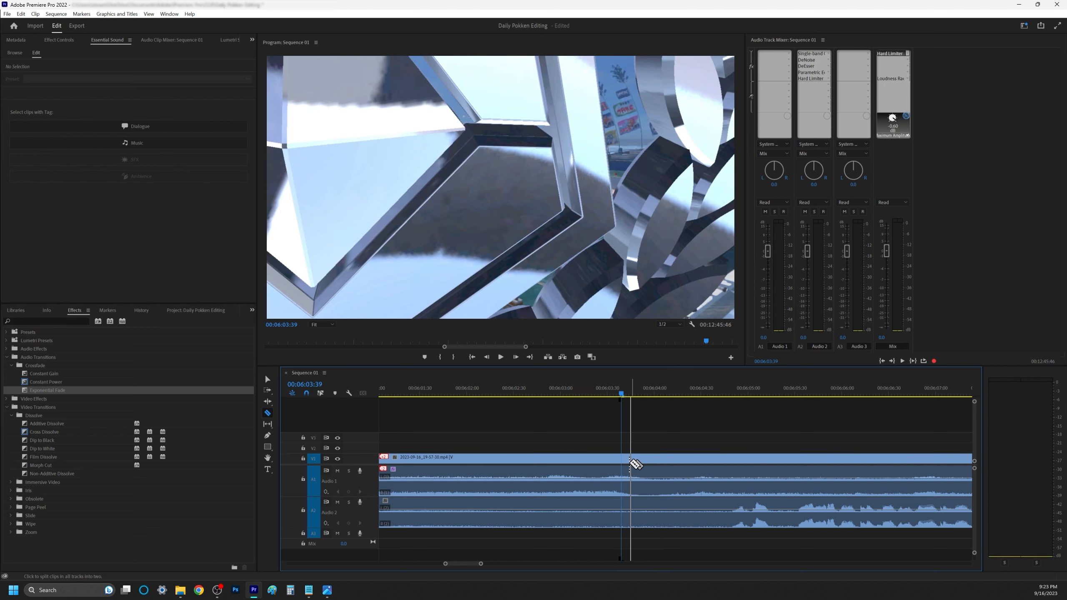
shift+click(622, 458)
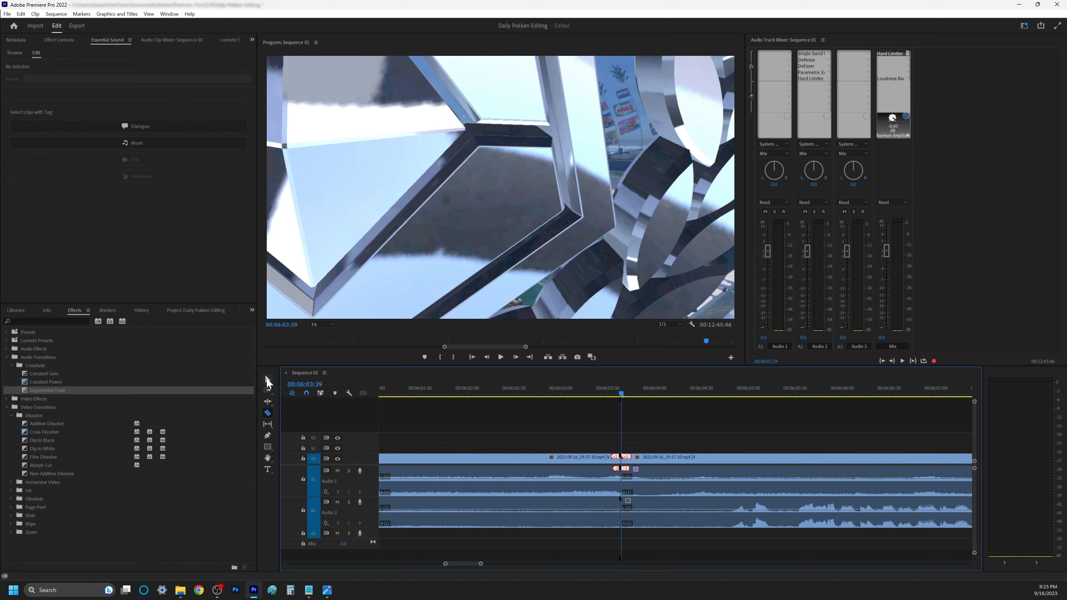
Ripple delete the video and audio segment between the cuts at 00:04:36:02 and 00:06:03:39.
click(267, 380)
key(minus)
key(minus)
key(minus)
key(minus)
key(minus)
key(minus)
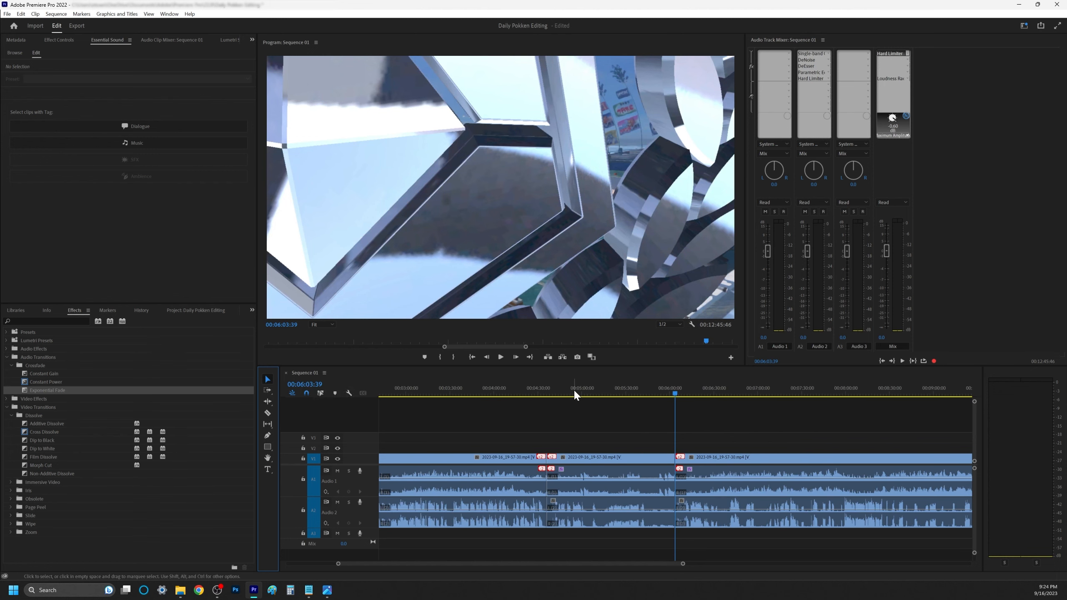
drag(573, 389, 668, 386)
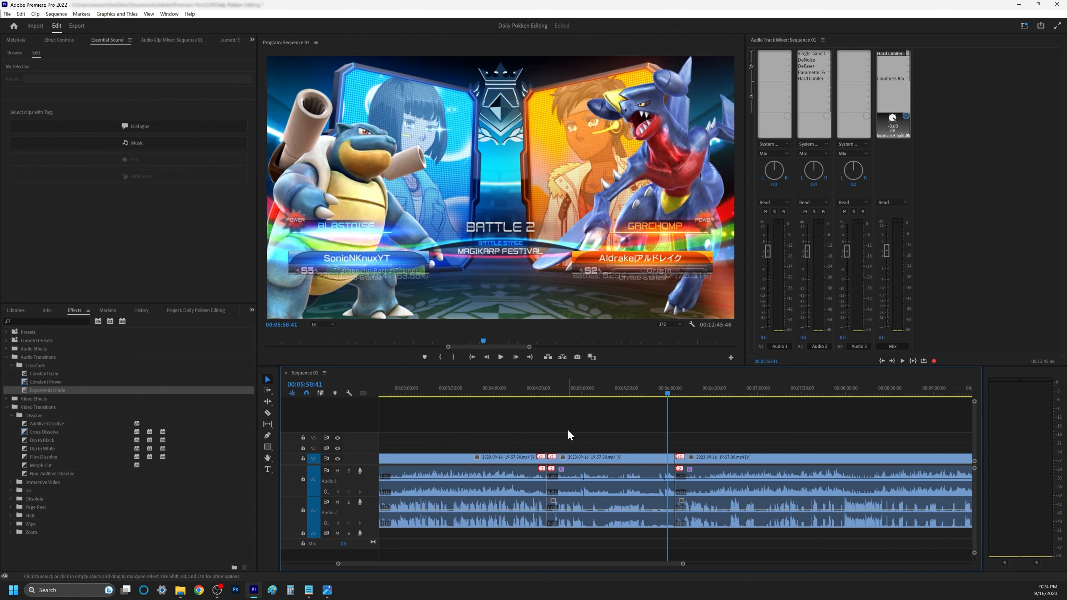
drag(568, 430, 607, 512)
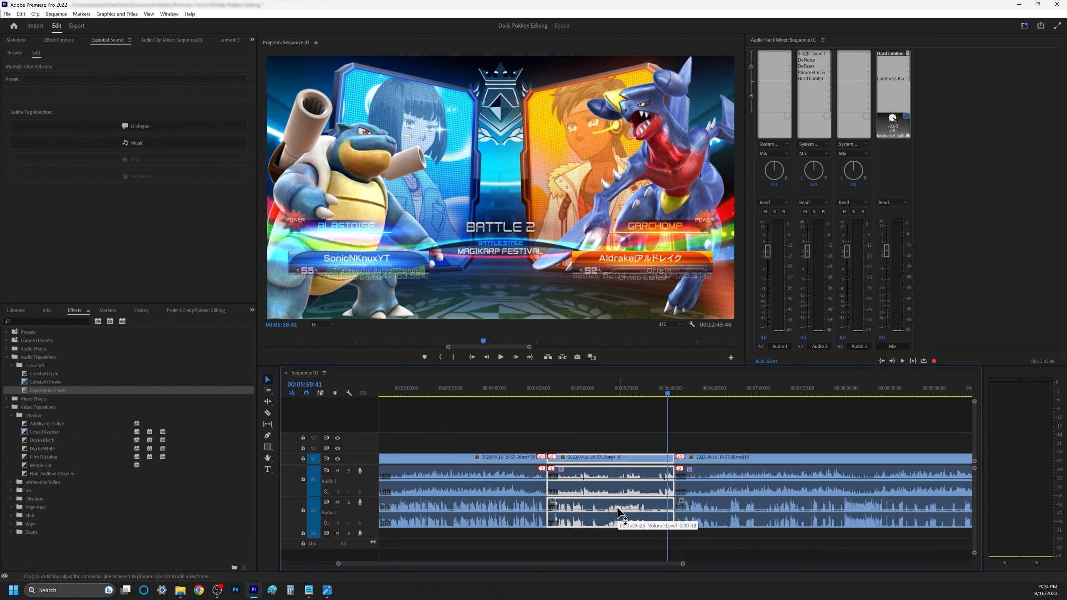
key(shift+Delete)
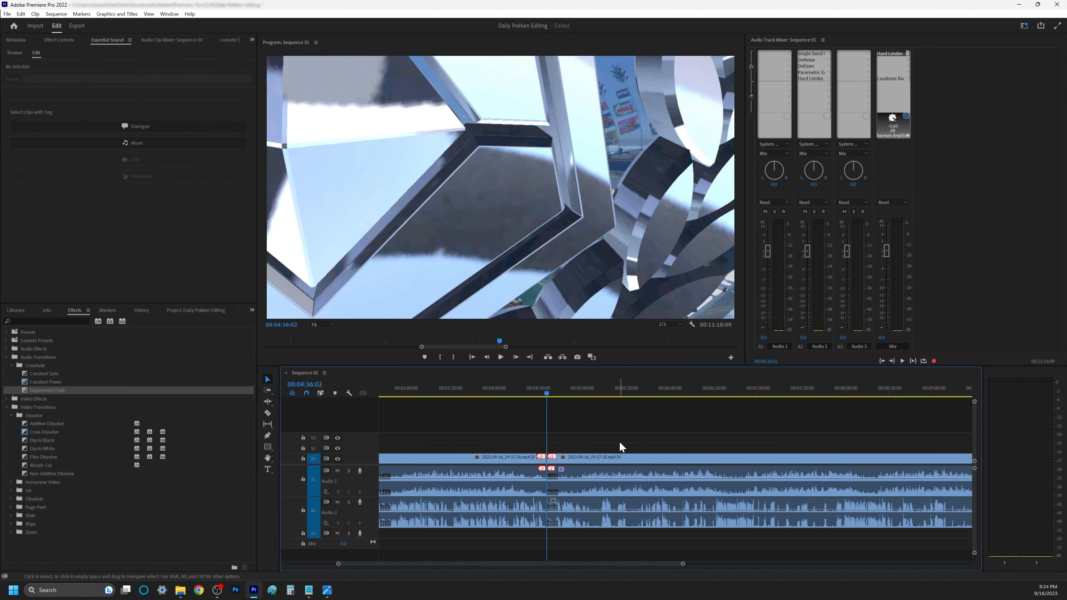
Play back the join at 00:04:36:02 to check the emblem wipe into the Magikarp Festival stage intro.
key(equal)
key(equal)
key(equal)
key(equal)
key(equal)
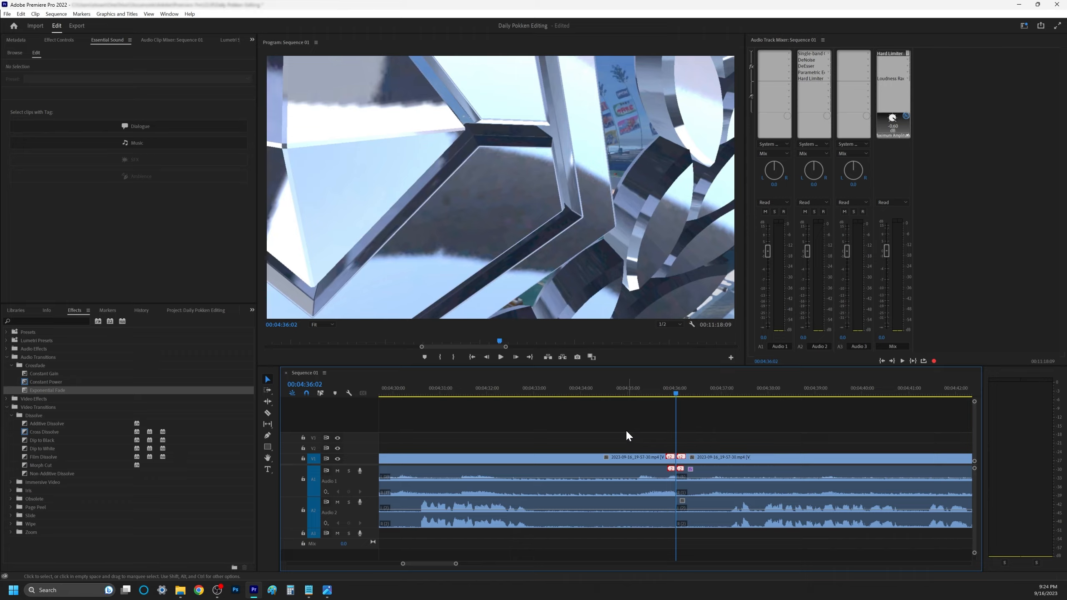
click(577, 389)
key(space)
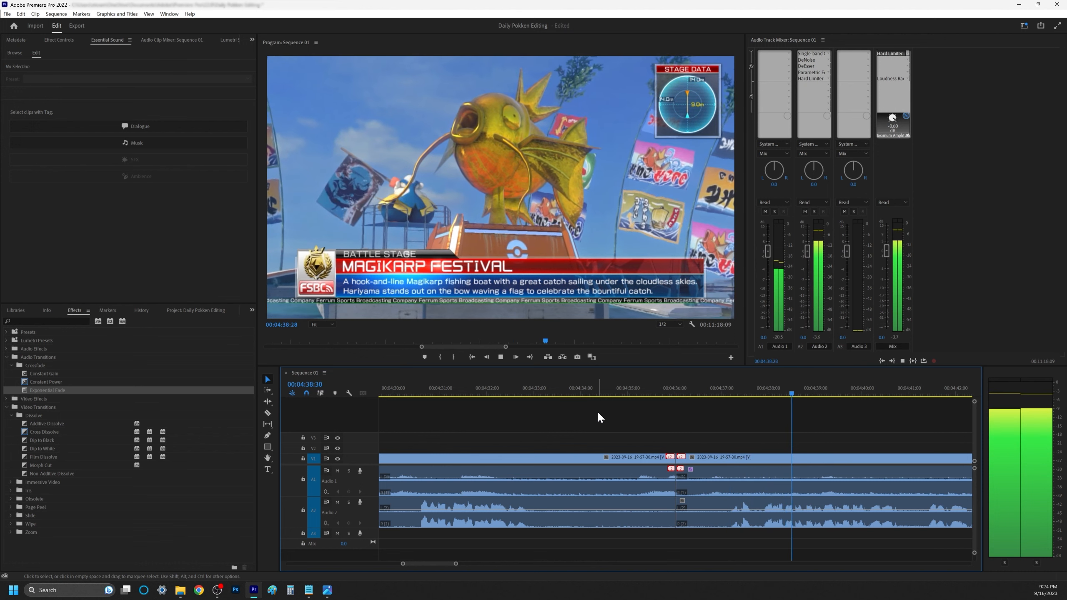
key(space)
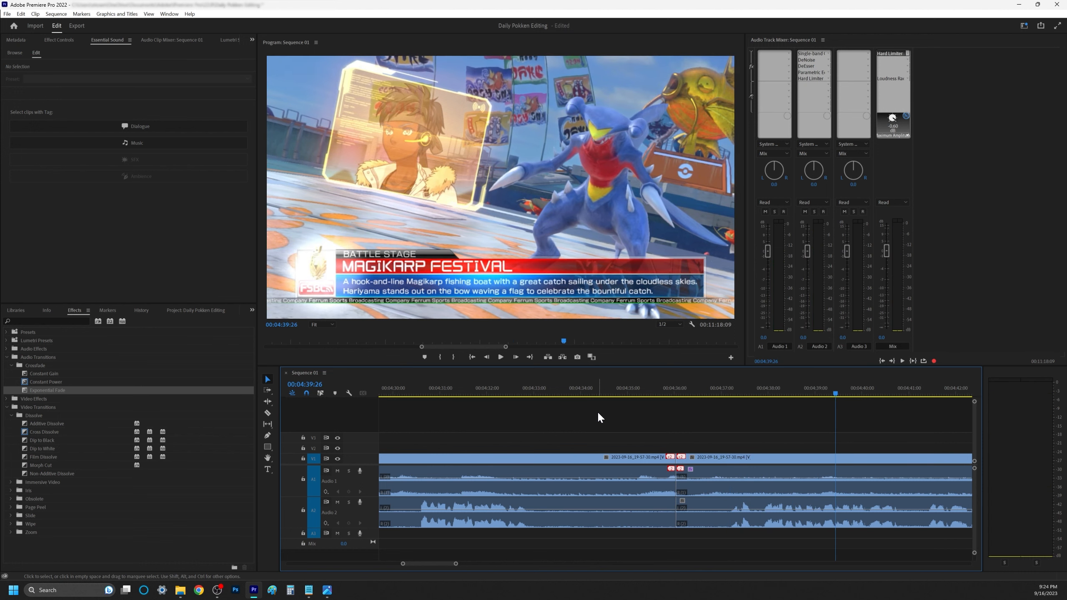
Locate the Battle Results screen near 00:09:56 and play on to the Blastoise scene after its emblem wipe.
scroll(607, 444, down, 6)
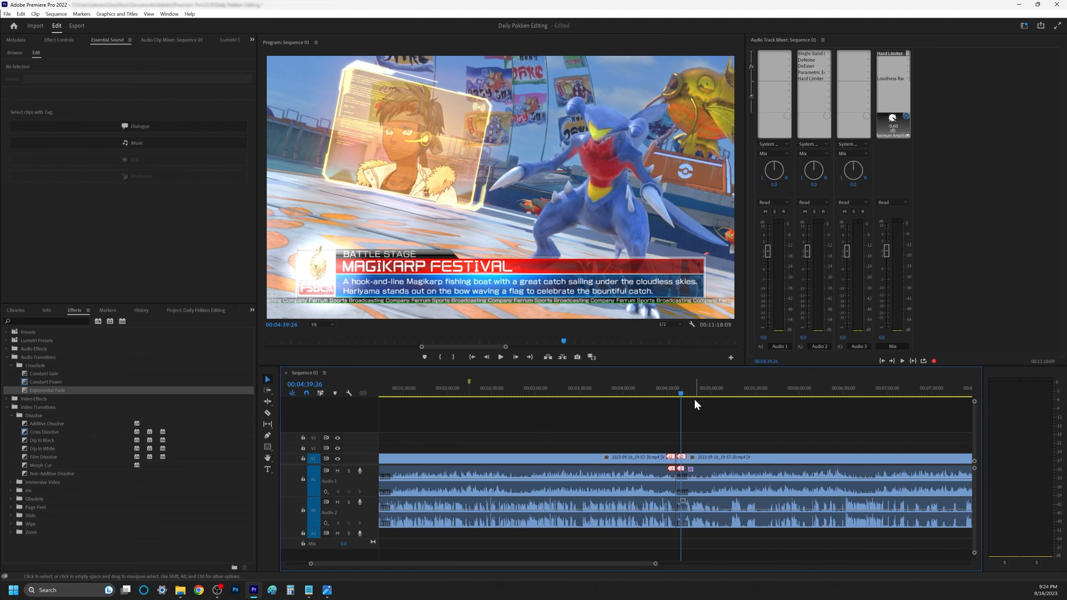
drag(767, 394, 846, 389)
key(minus)
key(equal)
key(equal)
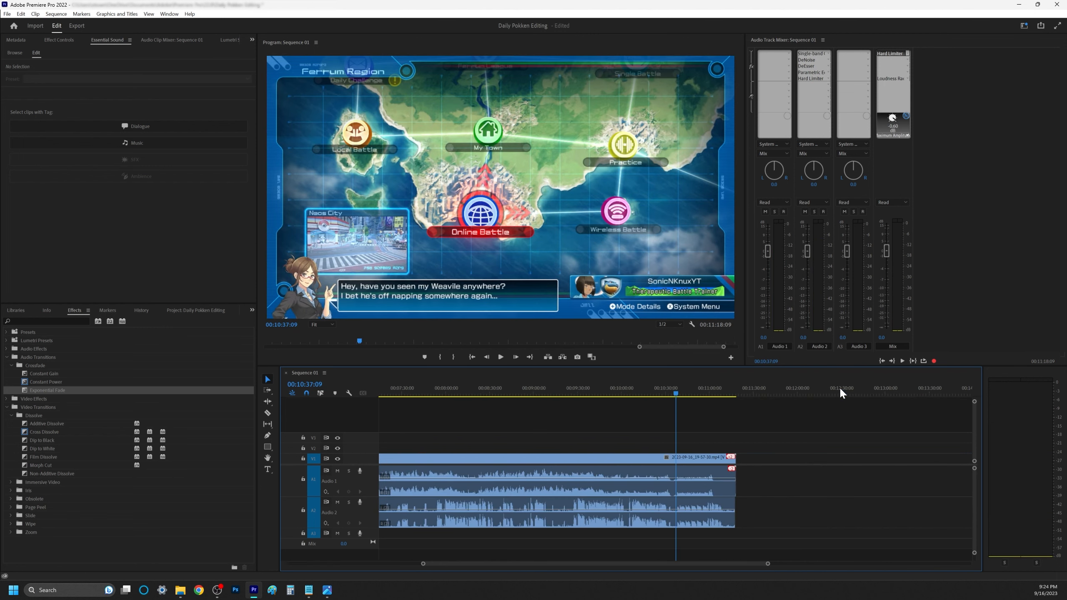
key(minus)
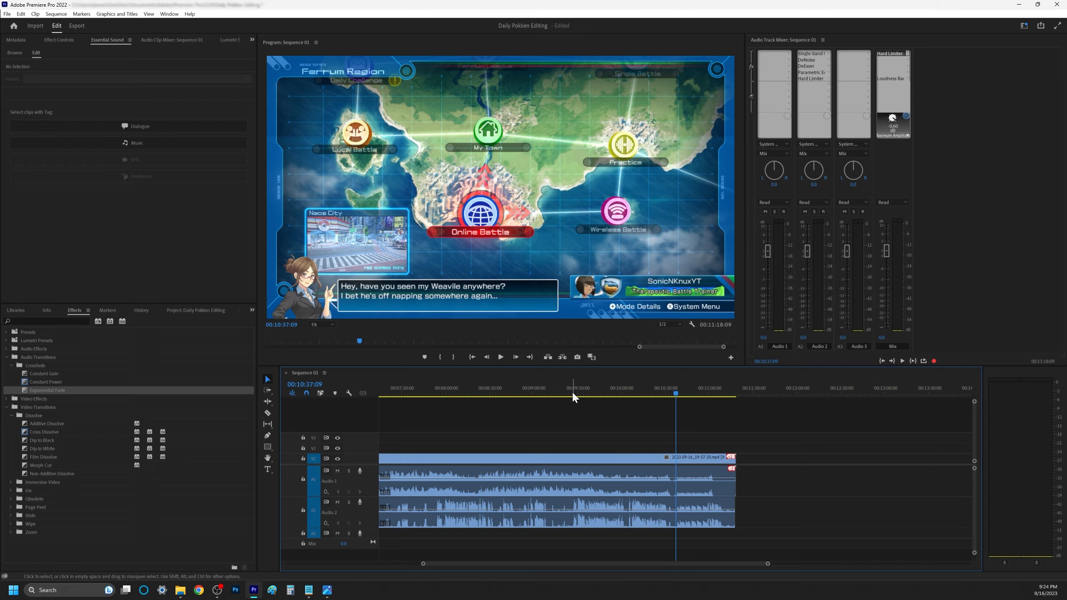
drag(573, 394, 616, 393)
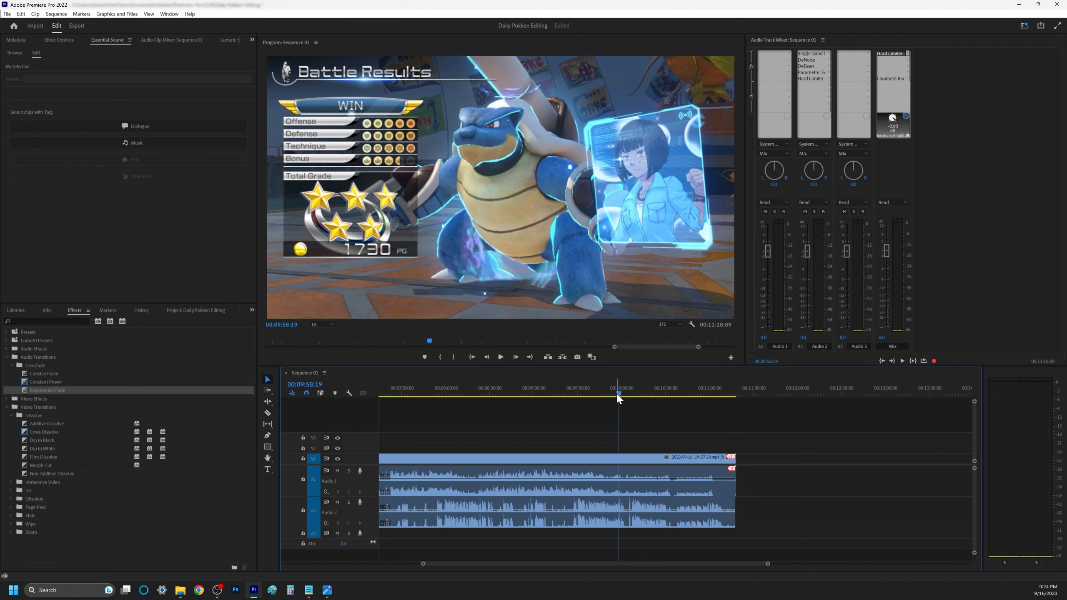
key(space)
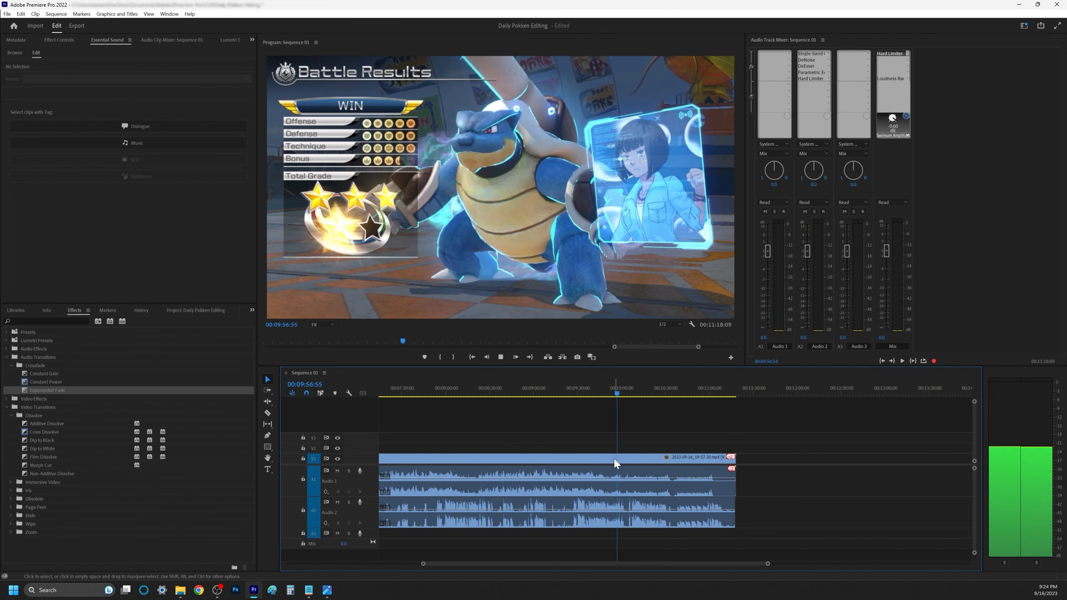
key(=)
key(=)
key(=)
key(=)
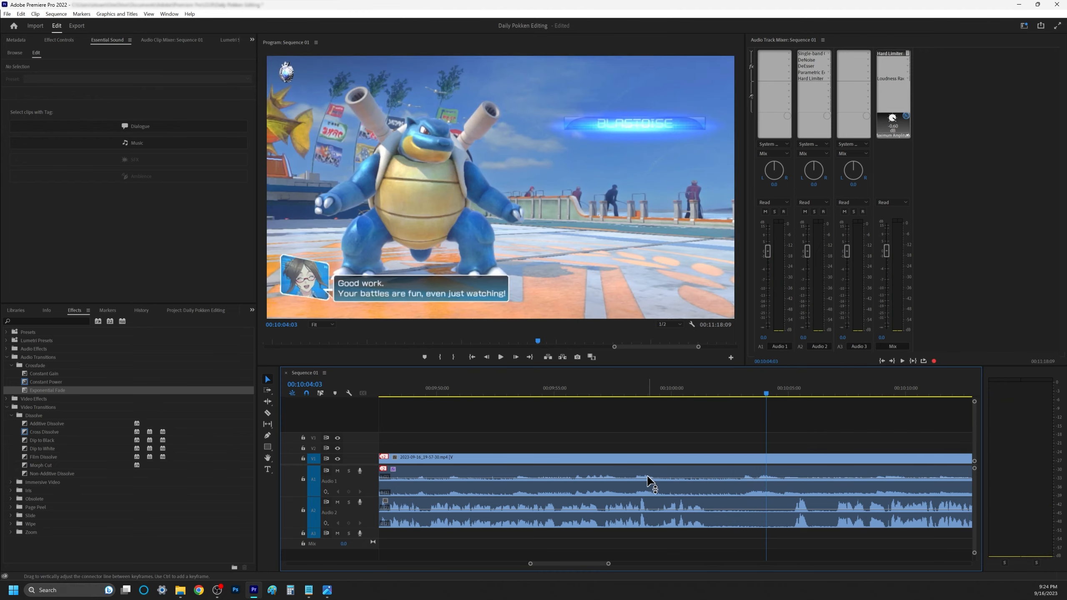
Split the video and audio on all tracks at 00:10:04:02, just after the emblem wipe reveals the Blastoise scene.
key(Left)
key(Left)
key(Left)
key(Left)
key(Left)
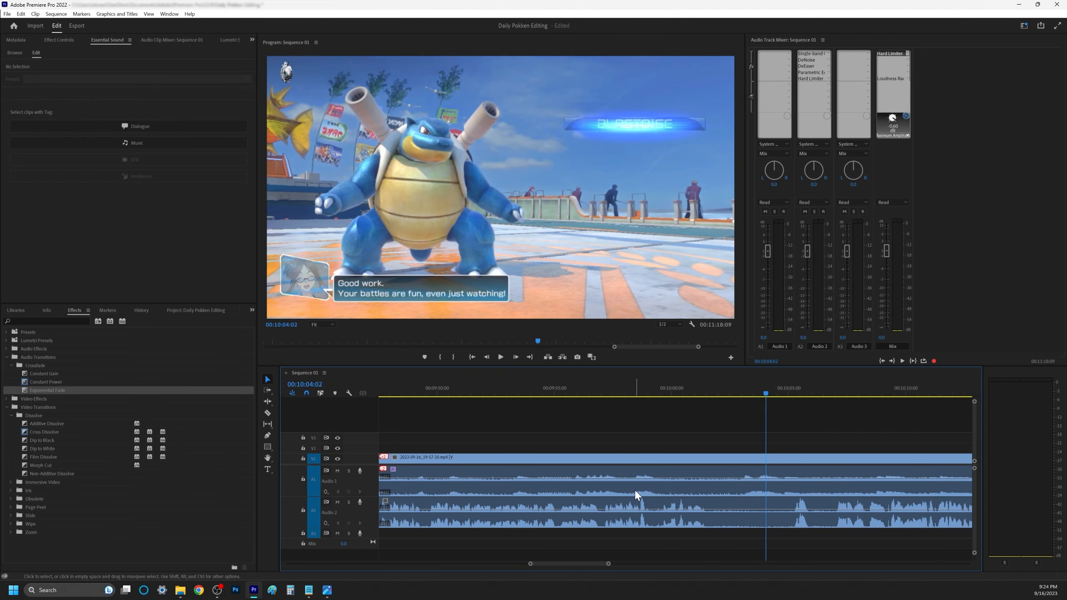
key(Left)
key(Left)
key(Left)
key(Left)
key(Left)
key(Left)
key(Left)
key(Left)
key(Left)
key(Left)
key(Left)
key(Left)
key(Left)
key(Left)
key(Left)
key(Left)
key(Left)
key(Left)
key(Left)
key(Left)
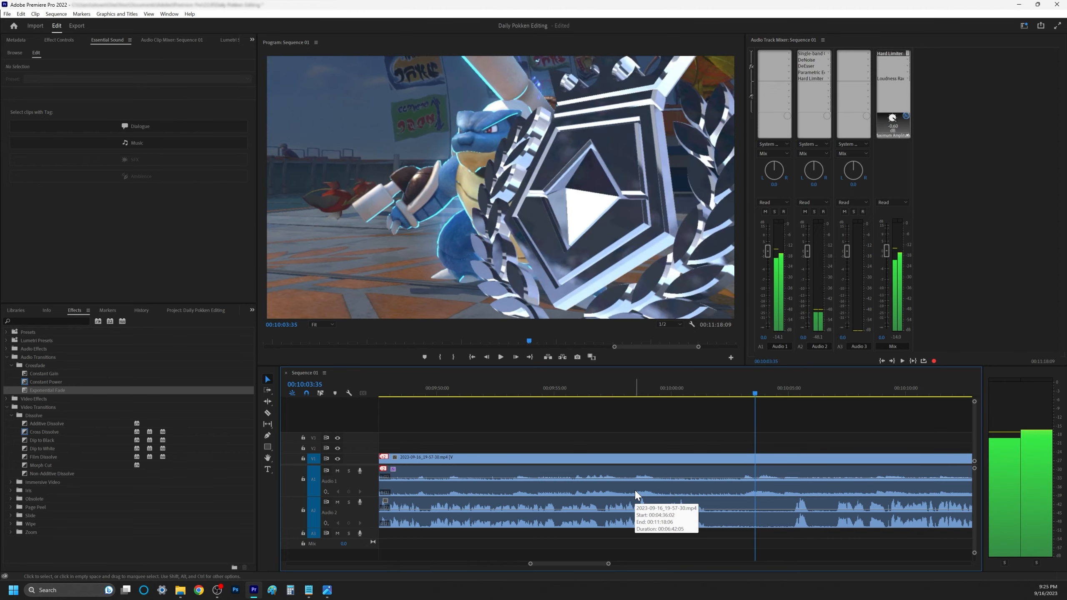
key(Right)
key(Right)
key(Right)
key(Right)
key(Right)
key(Right)
key(Right)
key(Right)
key(Right)
key(Right)
key(Right)
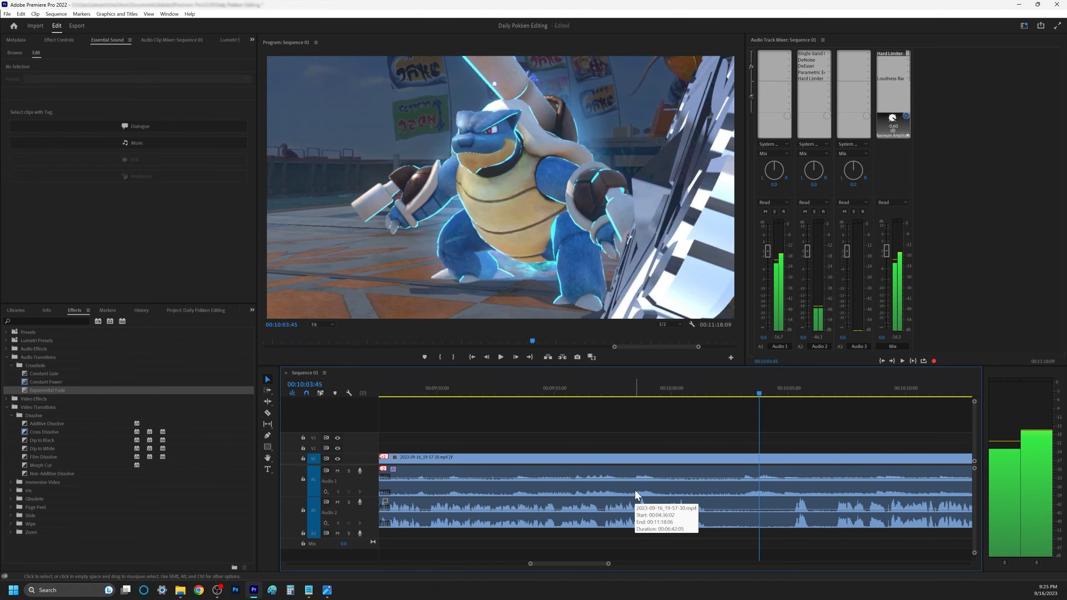
key(Right)
key(Right)
key(Right)
key(Right)
key(Right)
key(Right)
key(Right)
key(Right)
key(Right)
key(Right)
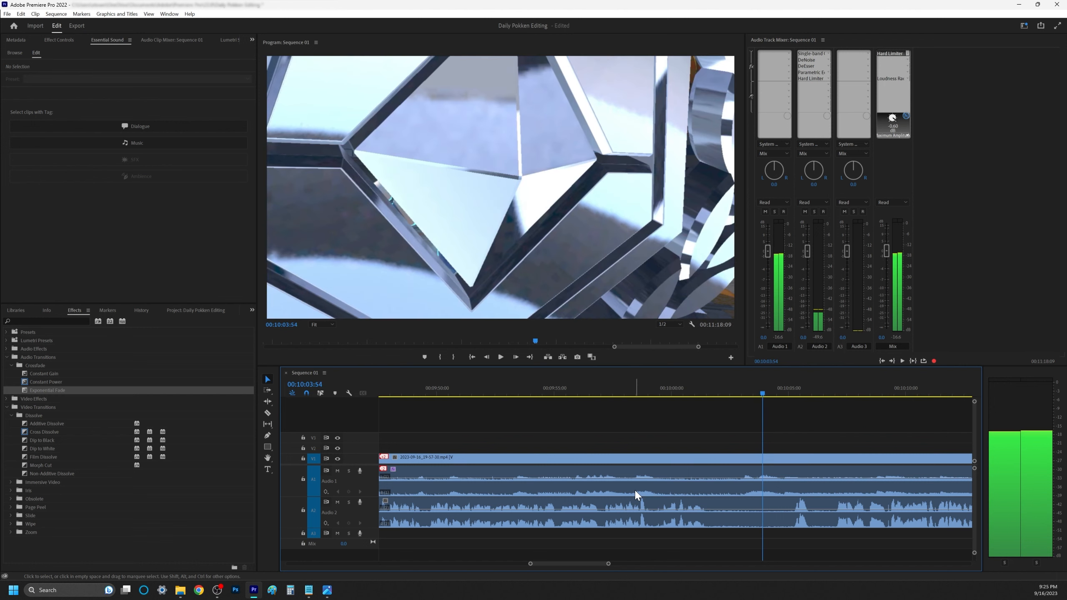
key(Right)
key(Right)
key(Right)
key(Right)
key(Right)
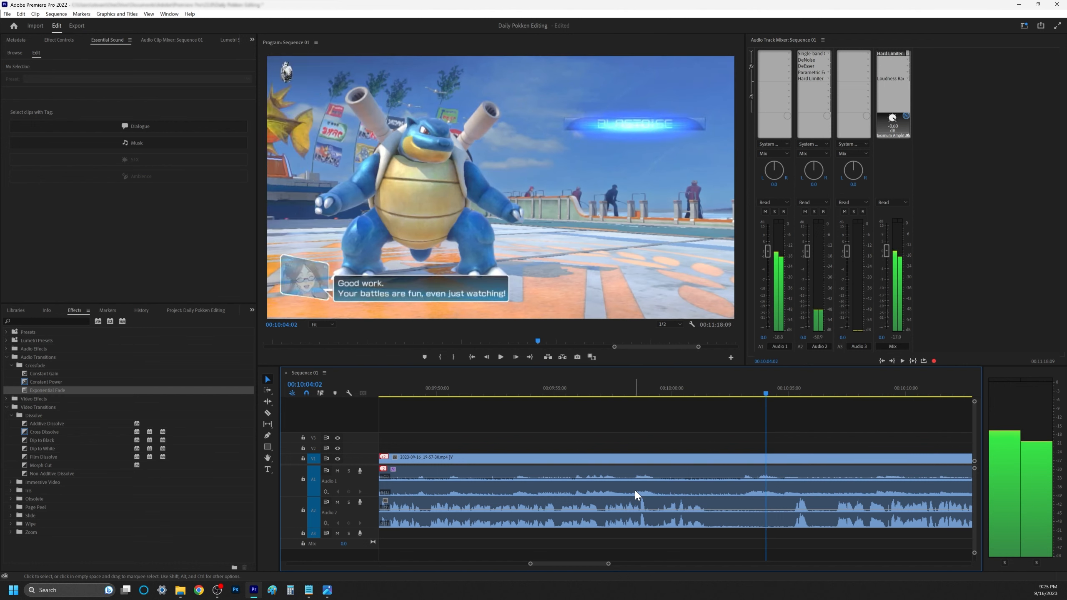
click(268, 413)
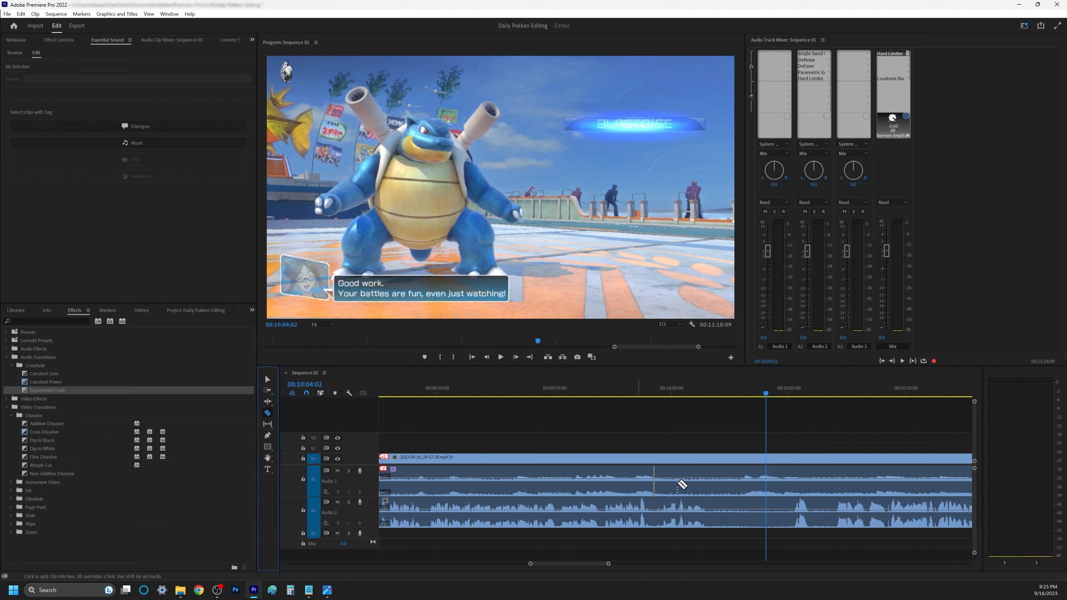
click(765, 478)
key(v)
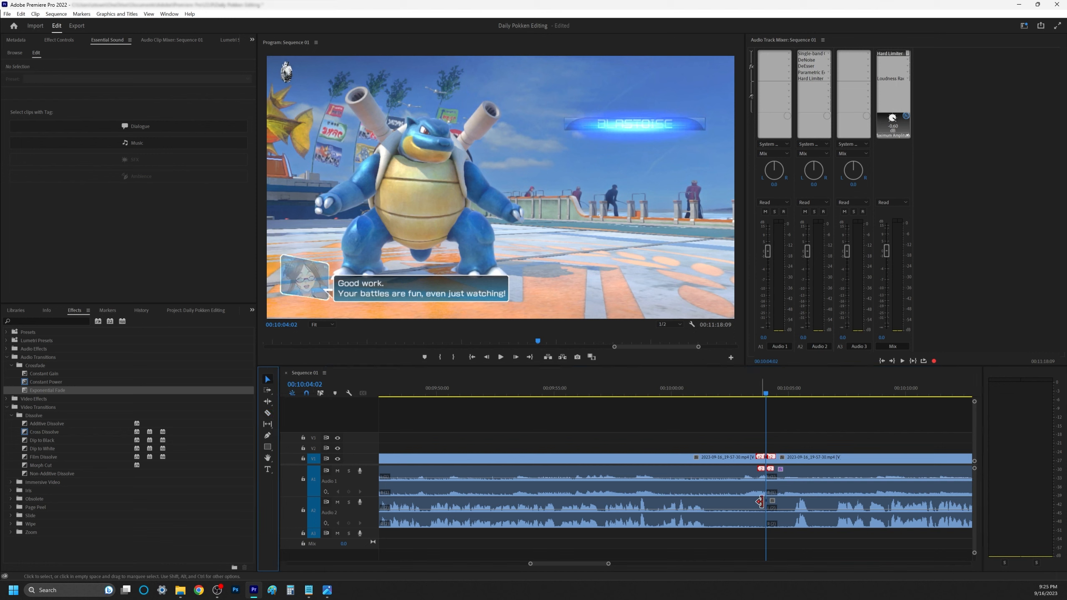
Delete the video and audio segment that follows the cut at 00:10:04:02.
key(minus)
key(minus)
click(794, 515)
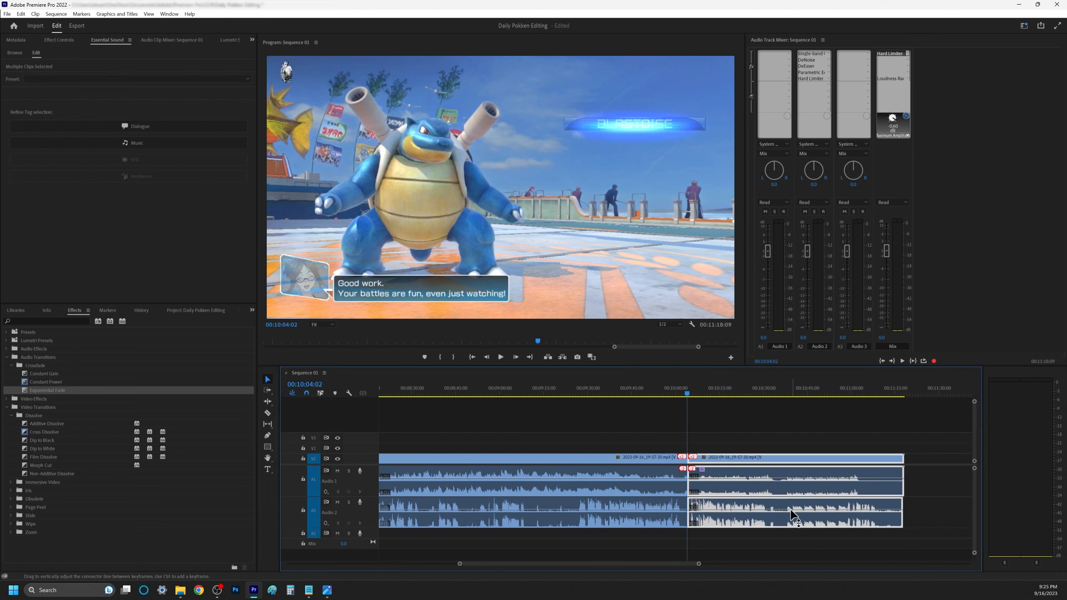
key(Delete)
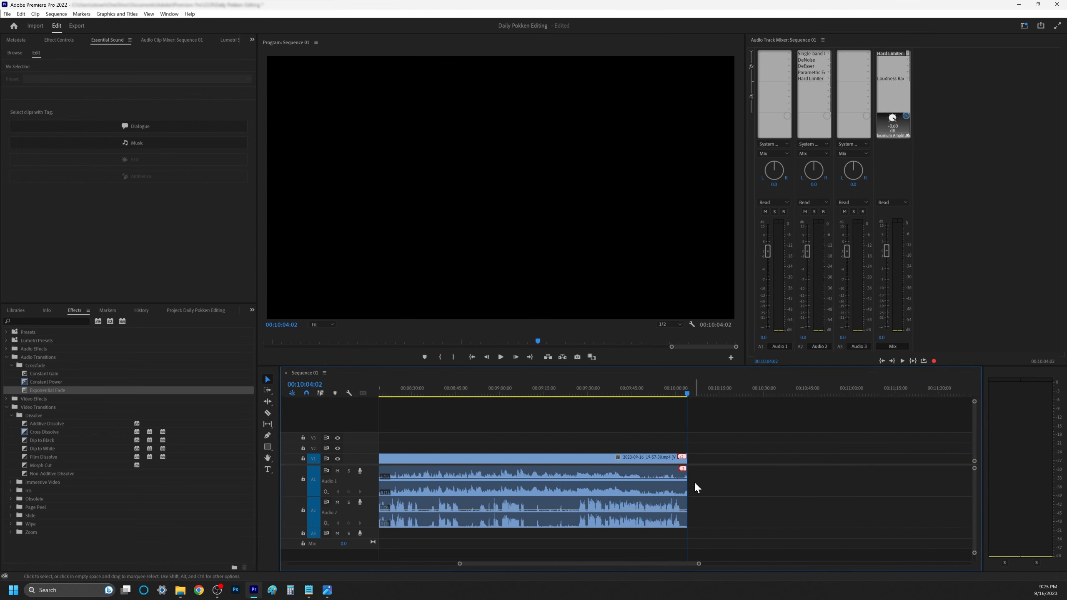
key(equal)
key(equal)
key(equal)
key(equal)
key(equal)
key(equal)
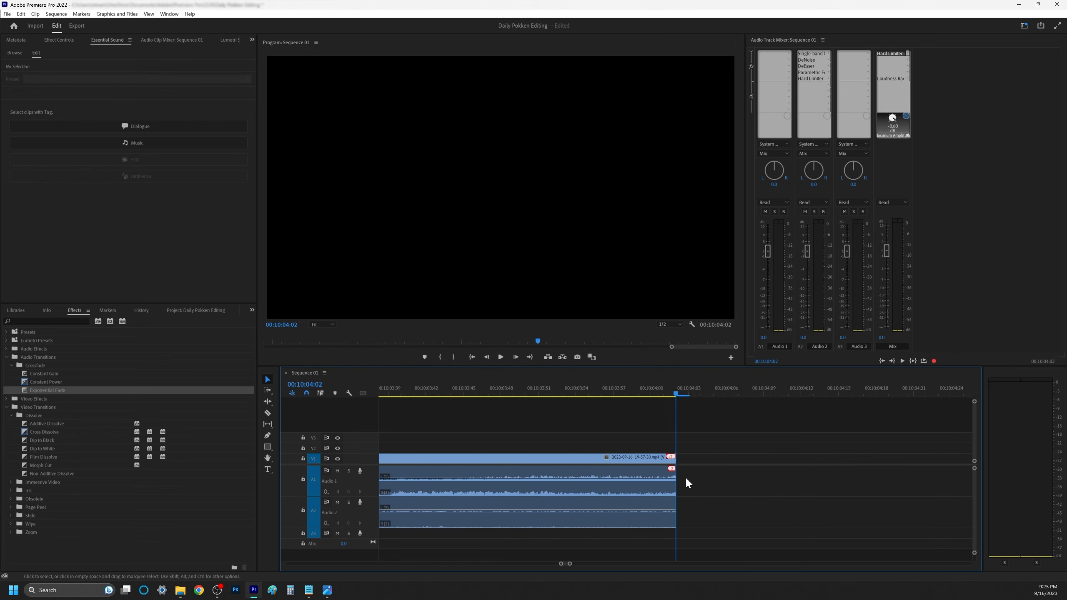
drag(49, 394, 421, 473)
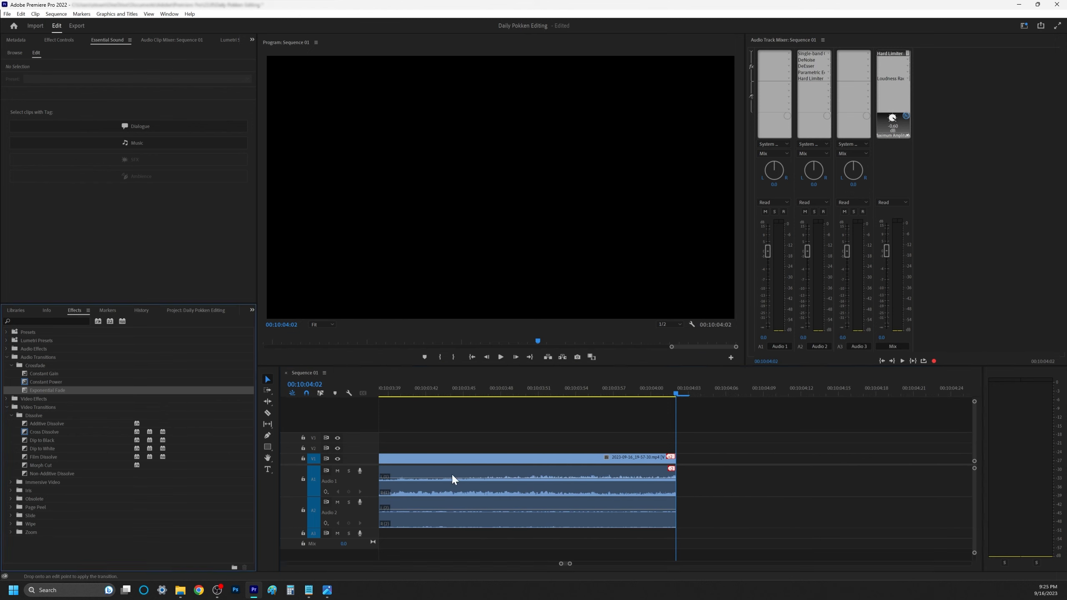
drag(668, 527, 674, 525)
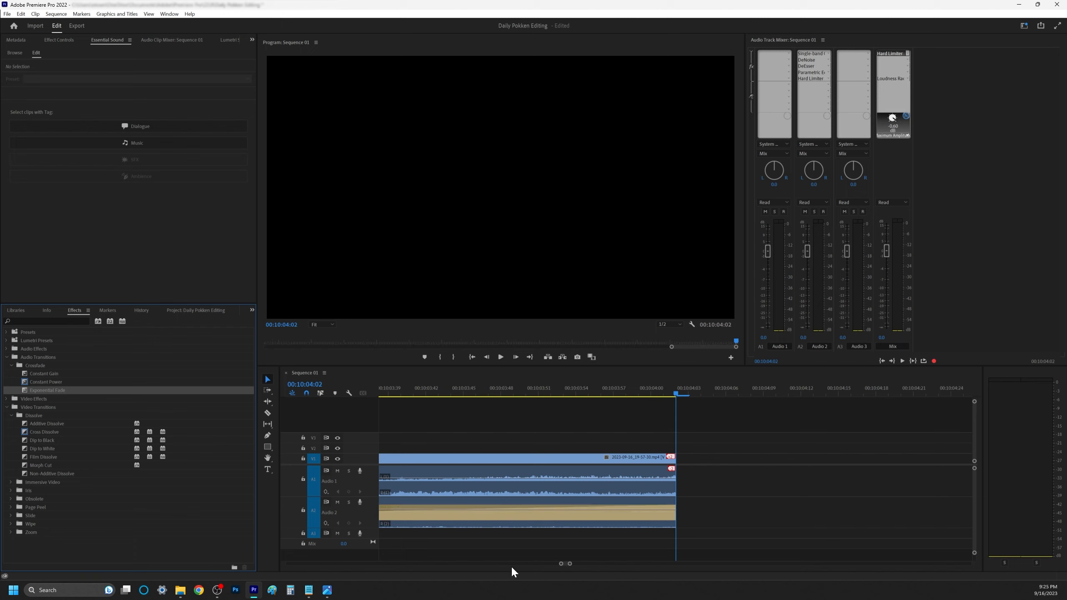
key(ctrl+z)
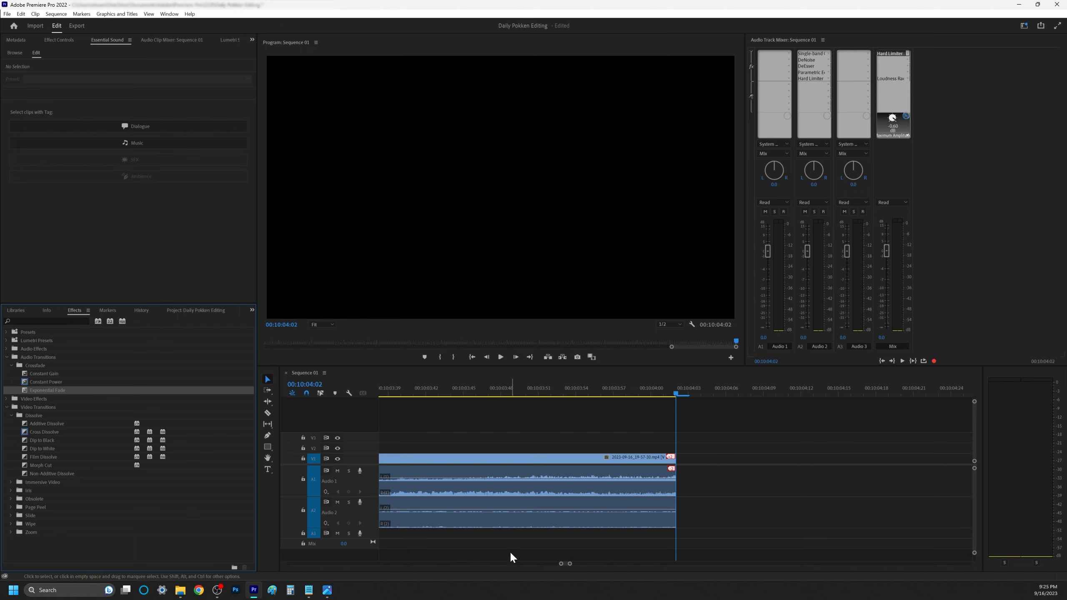
Apply an Exponential Fade audio transition to the end of the last clip on Audio 2.
key(minus)
key(minus)
key(minus)
key(minus)
key(minus)
key(minus)
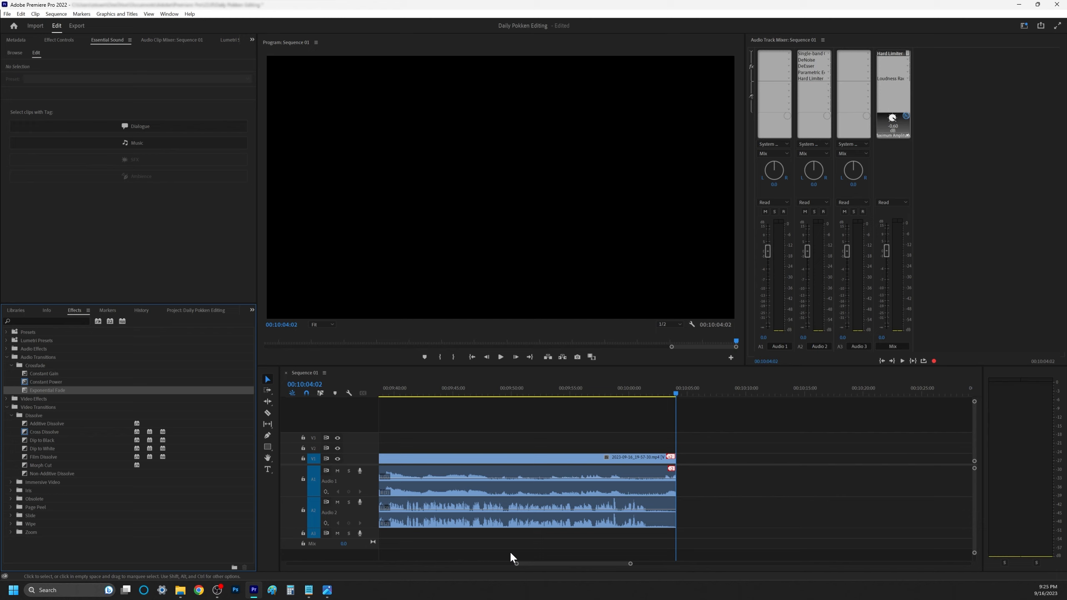
click(27, 357)
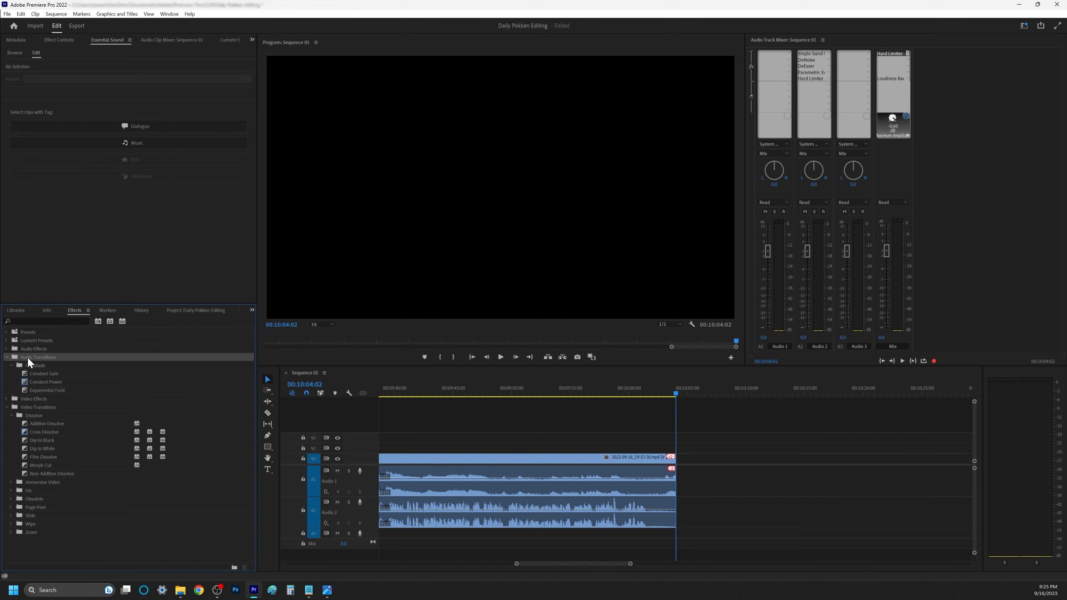
click(40, 366)
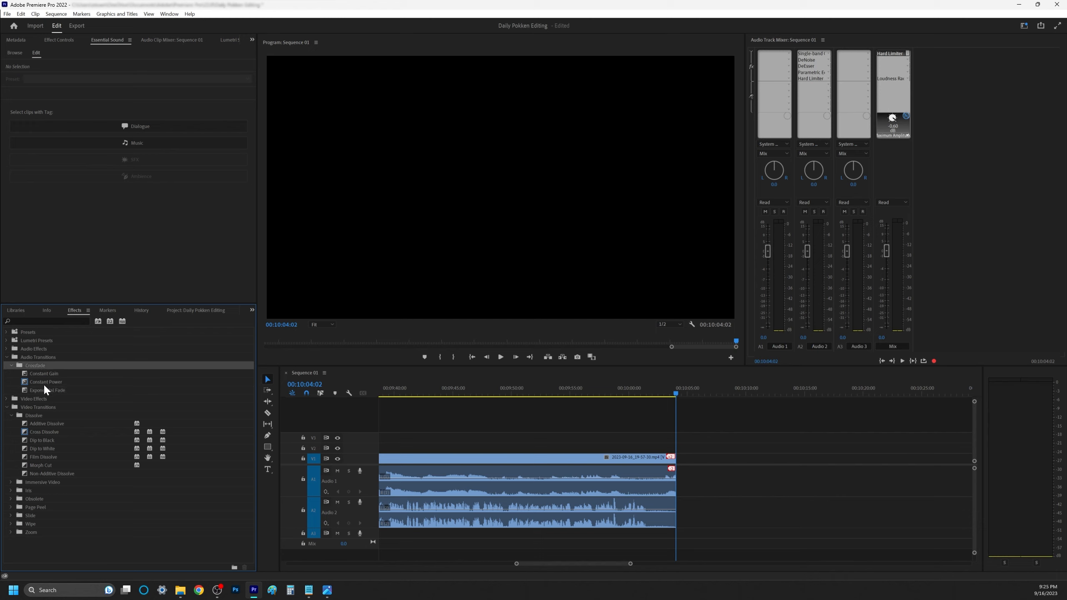
click(45, 390)
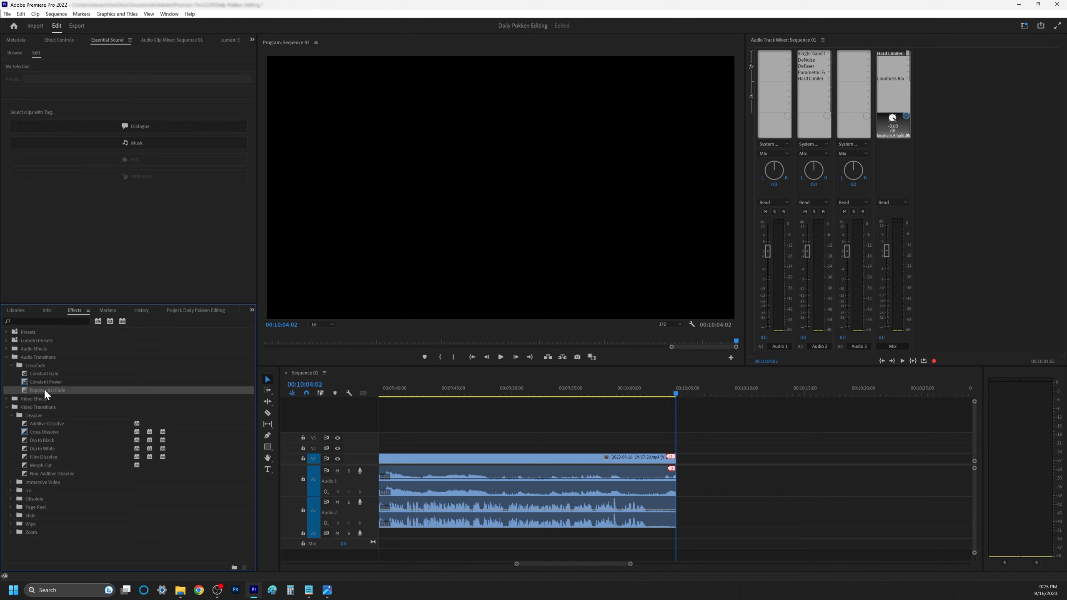
drag(44, 392, 524, 493)
drag(662, 521, 671, 521)
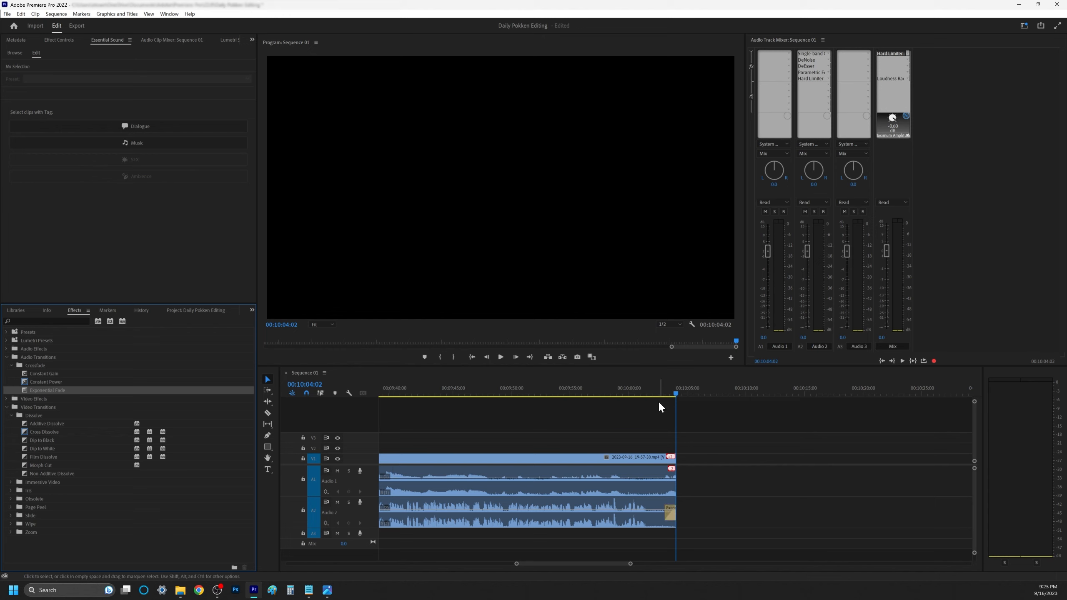
Play back the last seconds of the sequence to check the fade-out on Audio 2.
click(657, 387)
key(space)
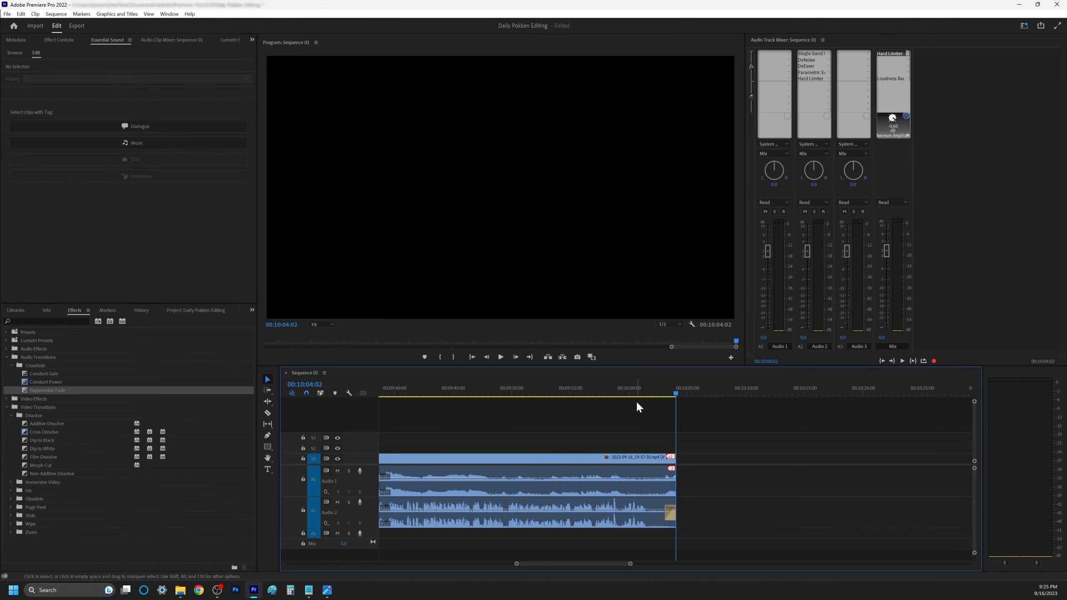
click(655, 388)
key(space)
click(660, 388)
key(space)
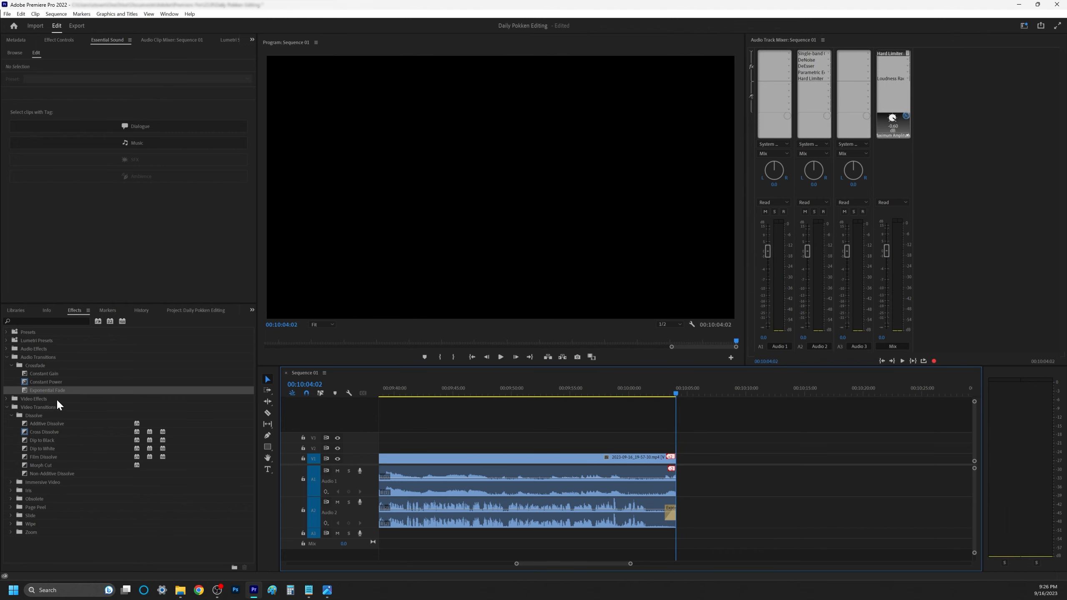
Apply an Exponential Fade to the end of the last clip on Audio 1 and play back the ending.
drag(53, 390, 362, 451)
drag(681, 495, 674, 488)
click(650, 389)
key(space)
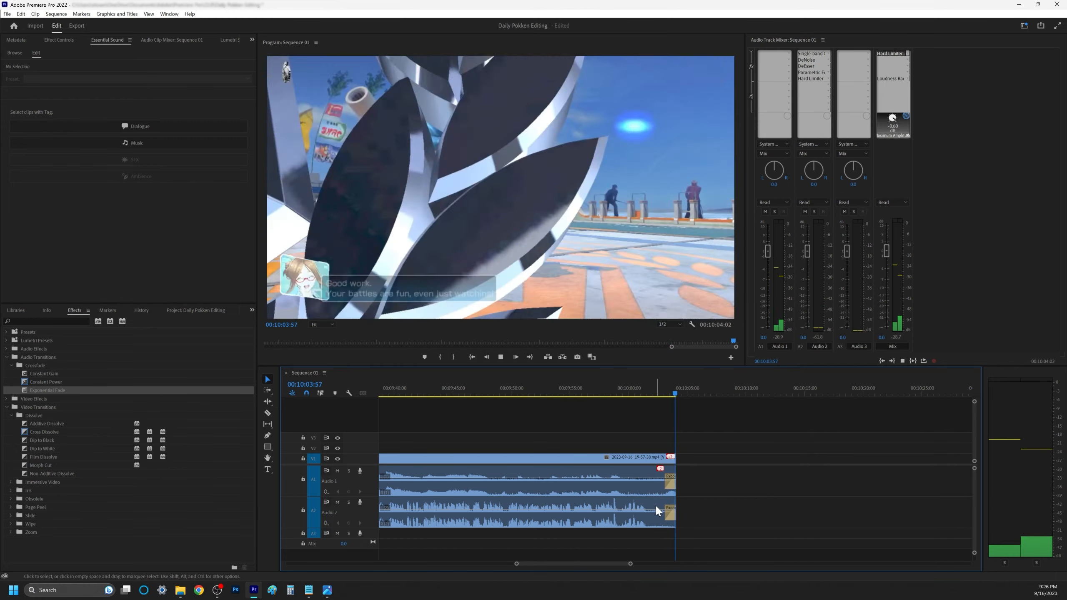
Apply a Dip to Black transition to the end of the last V1 video clip and play back the ending.
click(43, 440)
click(38, 407)
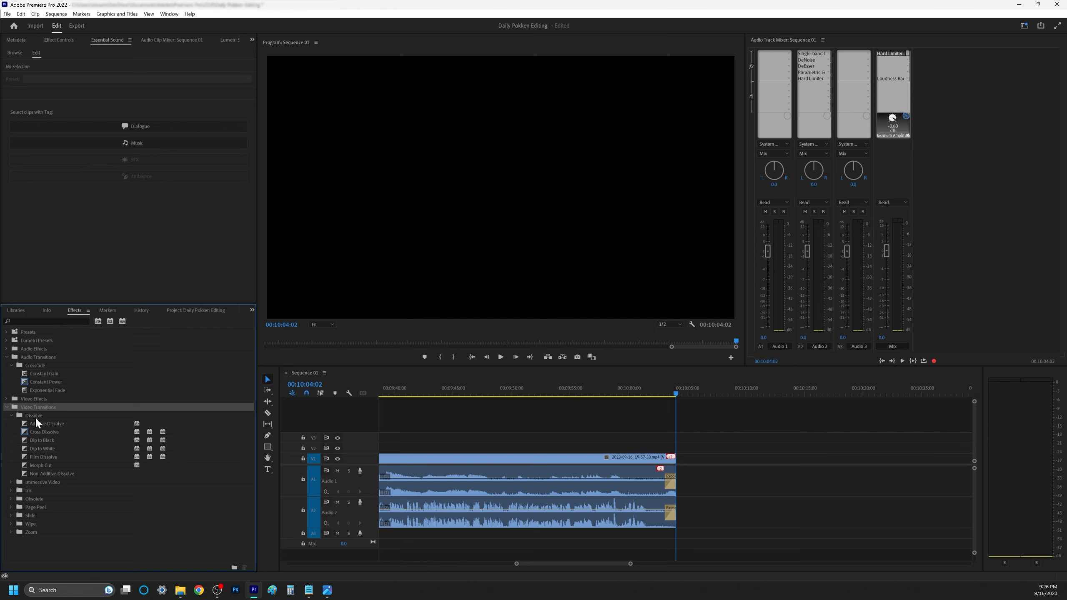
click(35, 416)
drag(42, 439, 498, 519)
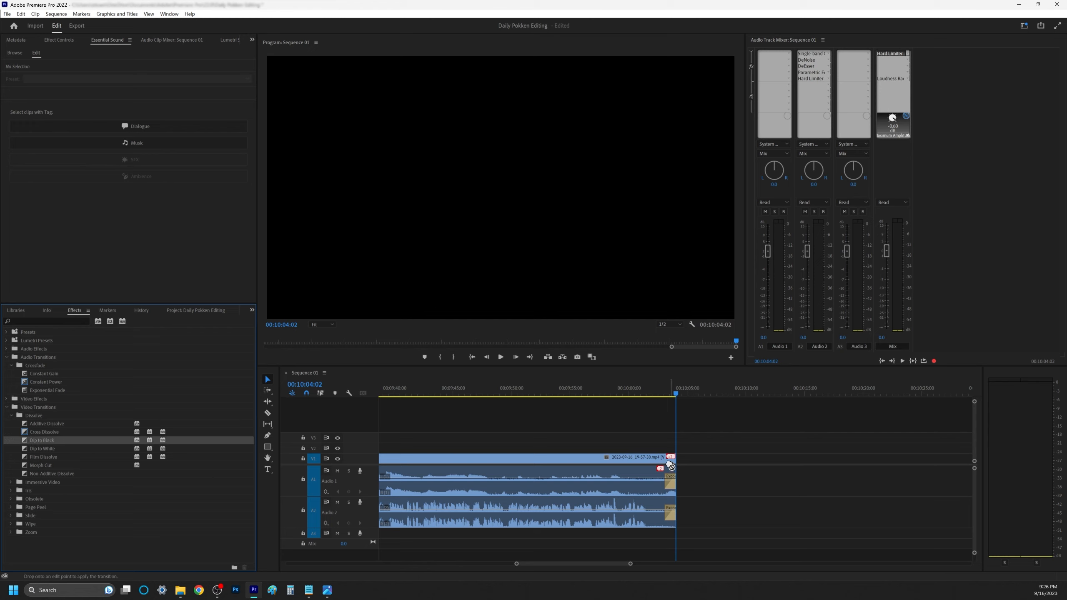
drag(672, 466, 673, 458)
key(equal)
key(equal)
key(equal)
key(equal)
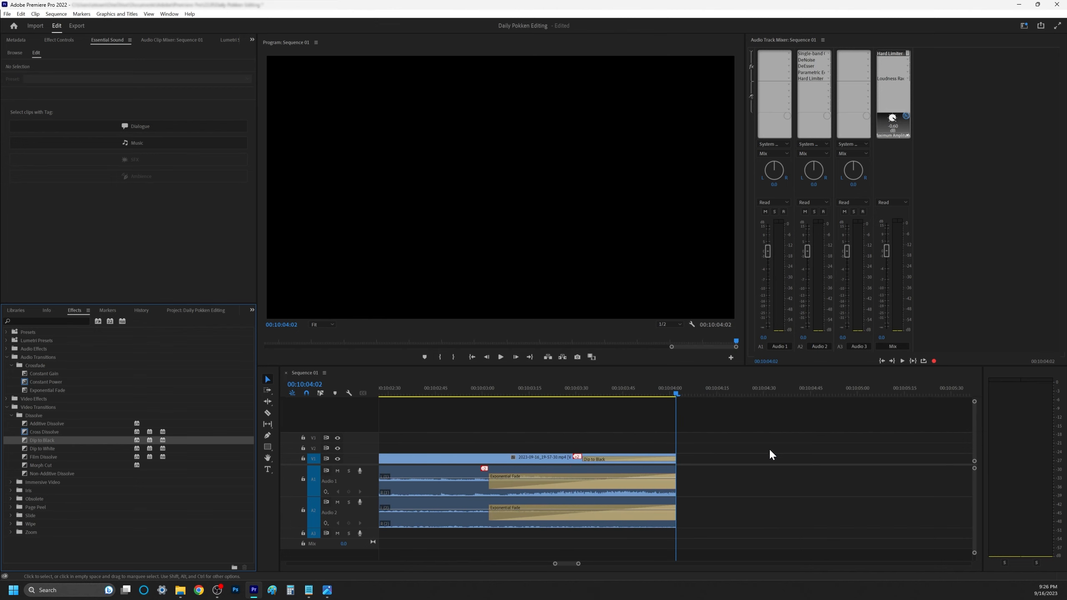
click(427, 394)
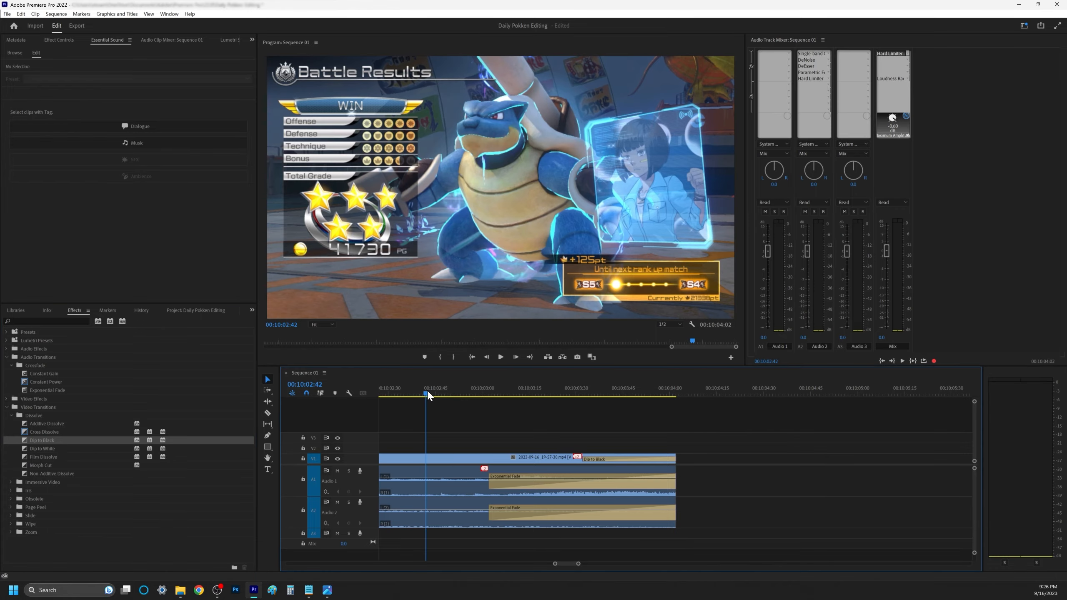
key(space)
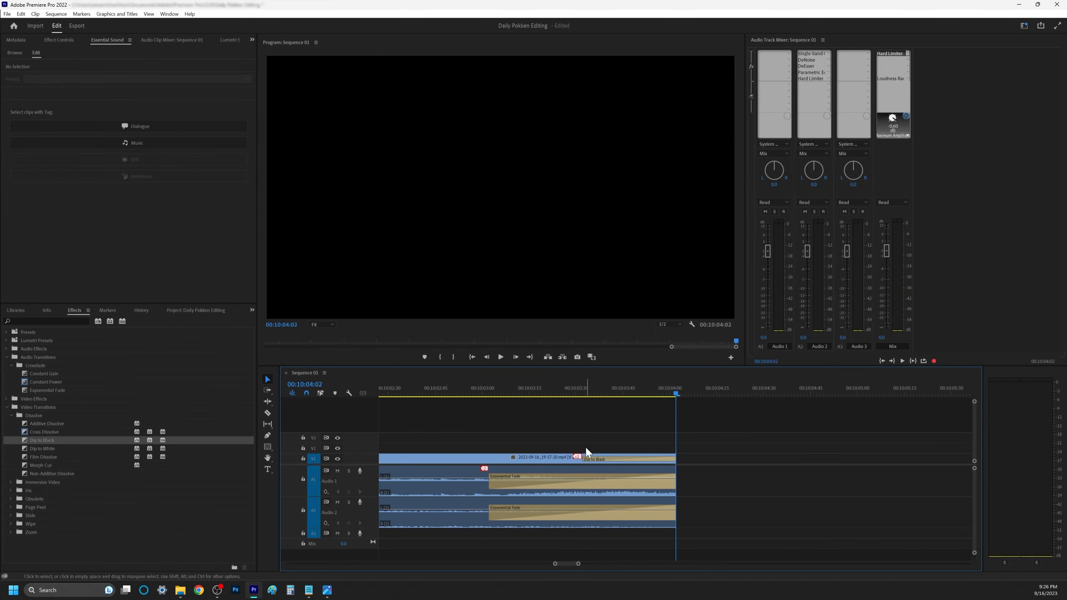
Shorten the closing Dip to Black transition to about 9 frames and play back the ending.
drag(583, 458, 653, 459)
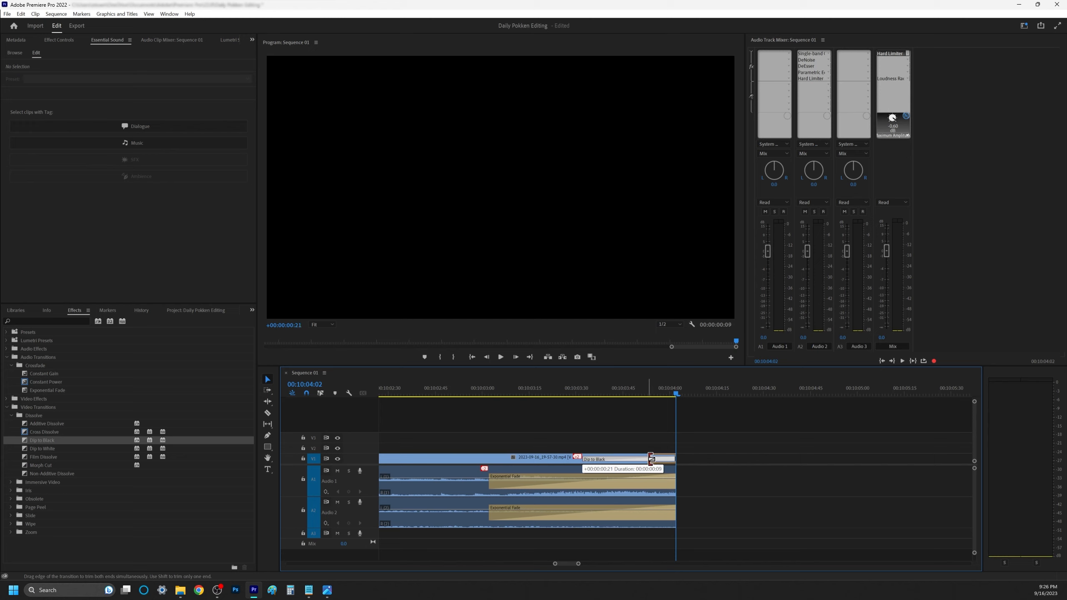
drag(649, 459, 649, 459)
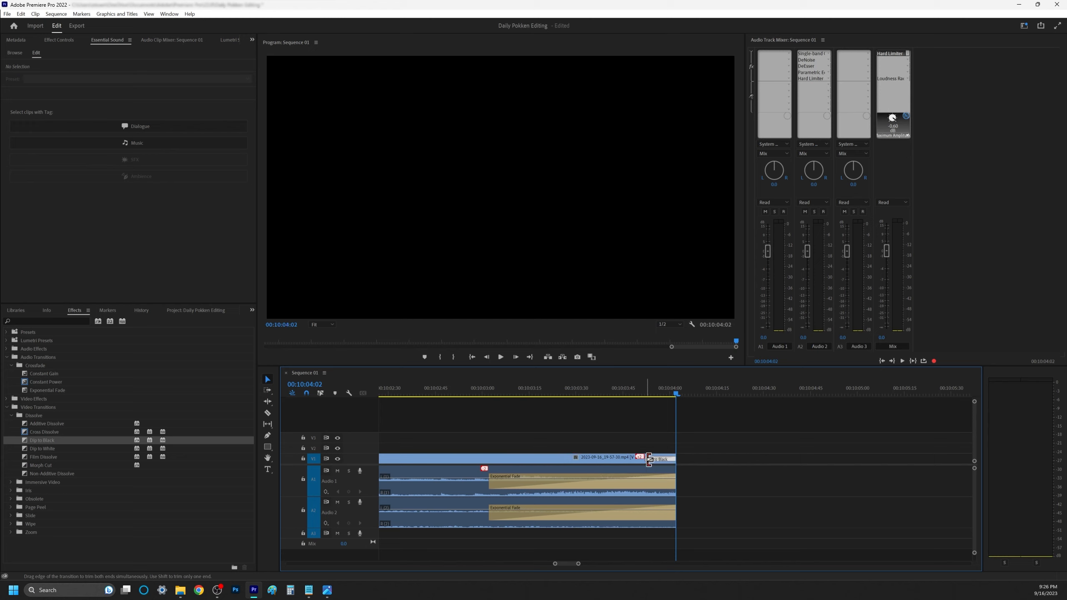
click(406, 389)
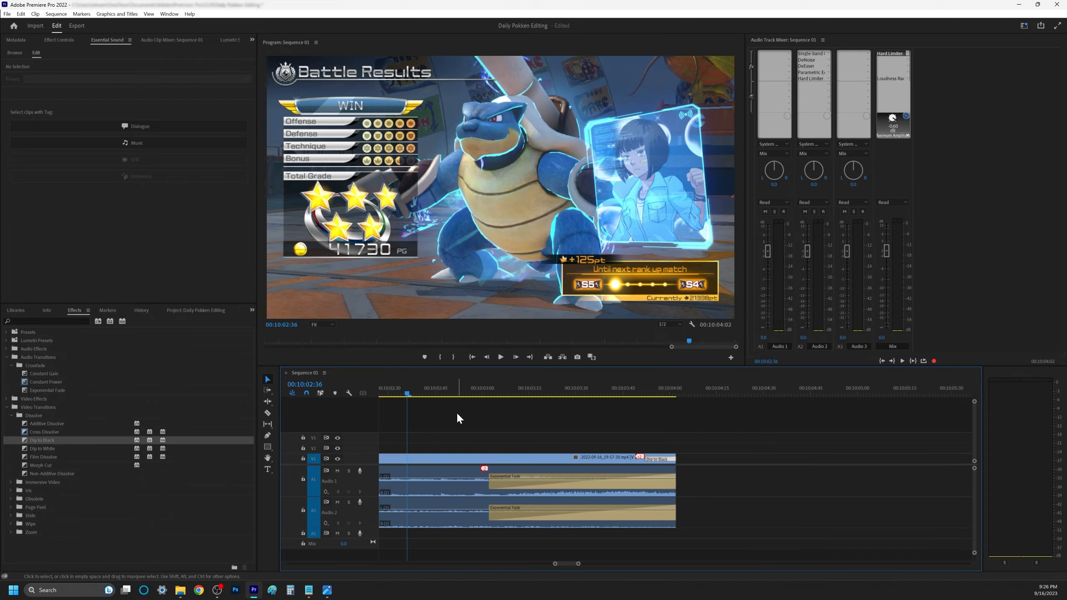
key(space)
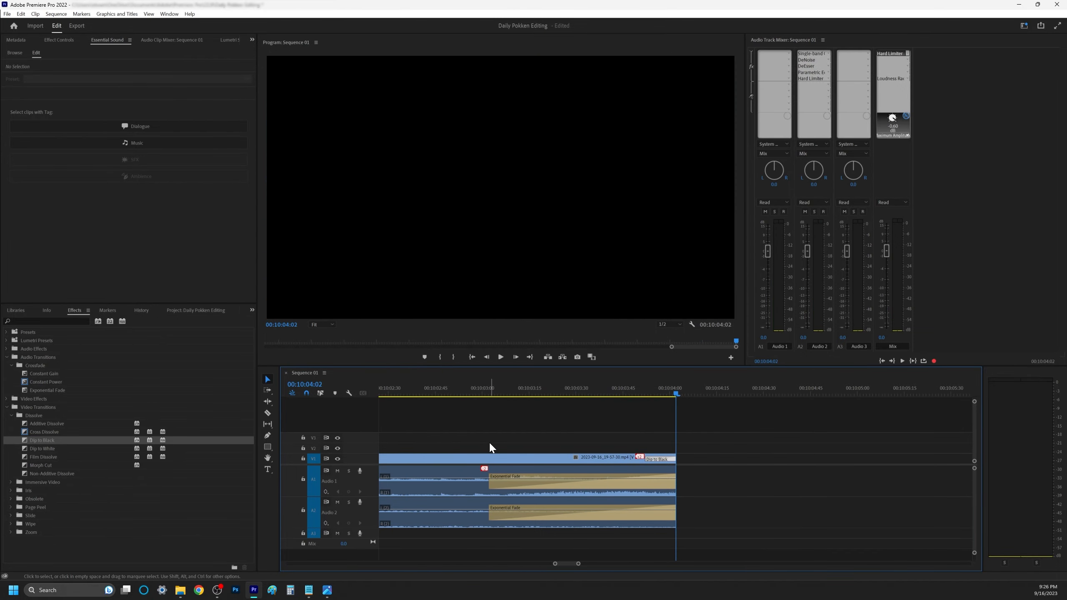
click(423, 394)
key(space)
Review the join between the two matches by playing from 00:04:35:27 into the Magikarp Festival stage intro.
key(minus)
key(minus)
key(minus)
key(minus)
key(minus)
key(minus)
key(minus)
key(minus)
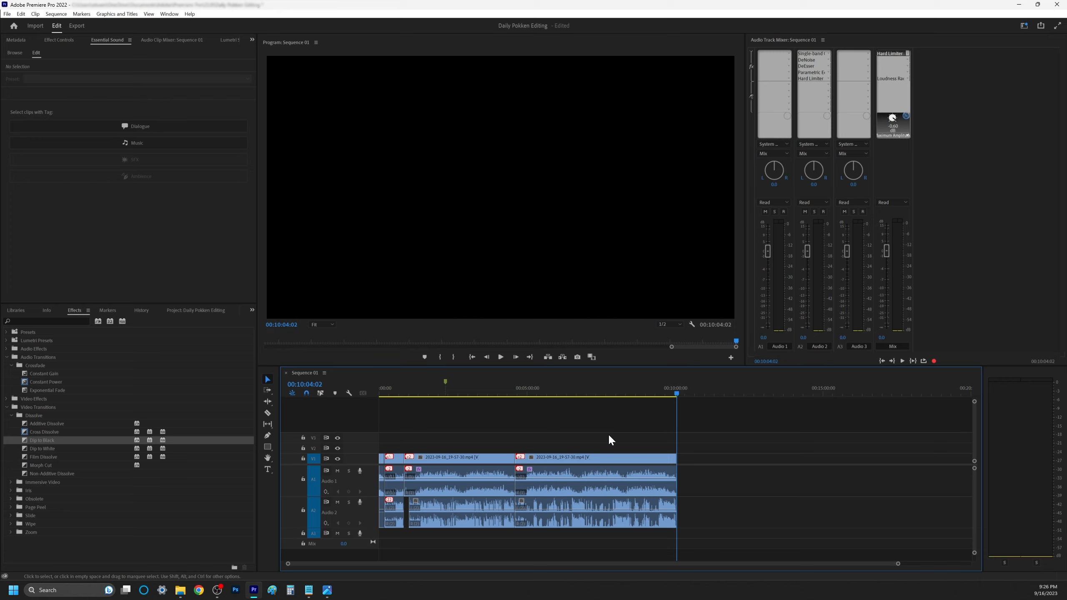
drag(567, 395, 517, 404)
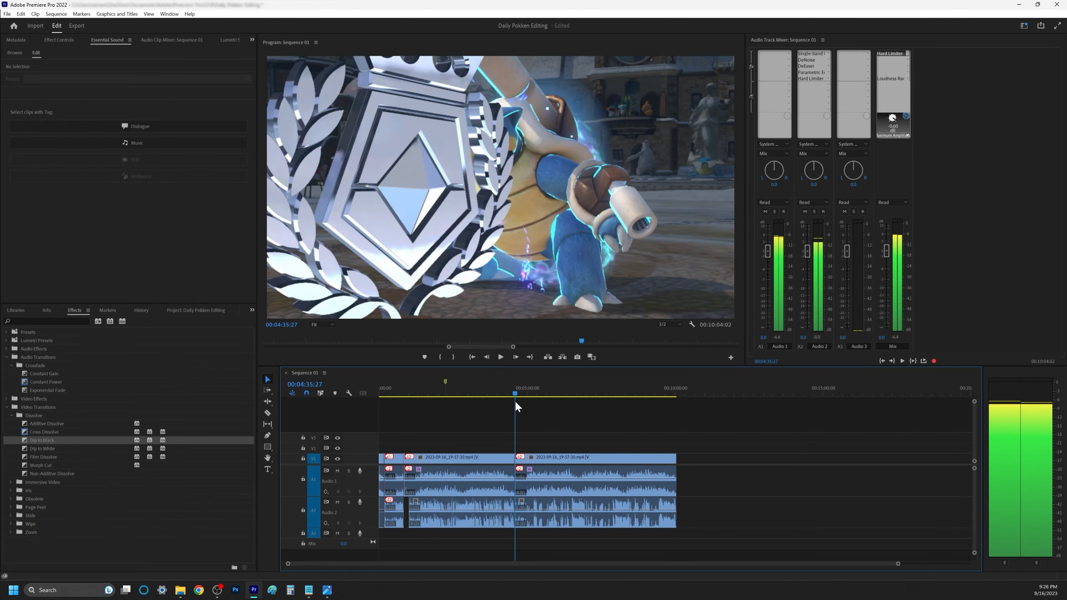
key(equal)
key(equal)
key(equal)
key(equal)
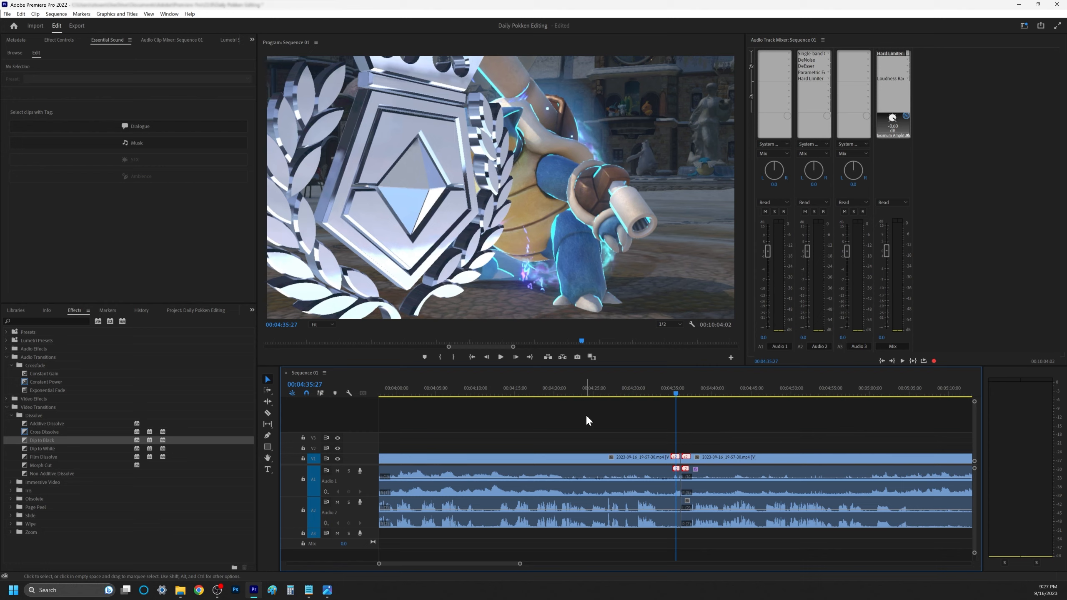
key(space)
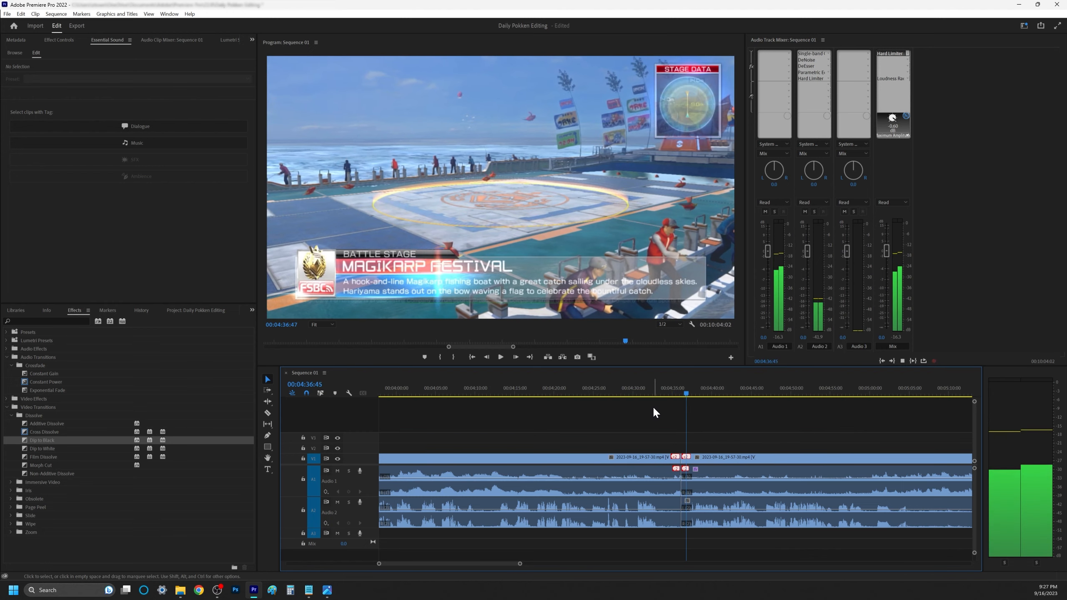
key(space)
key(minus)
key(minus)
key(minus)
key(minus)
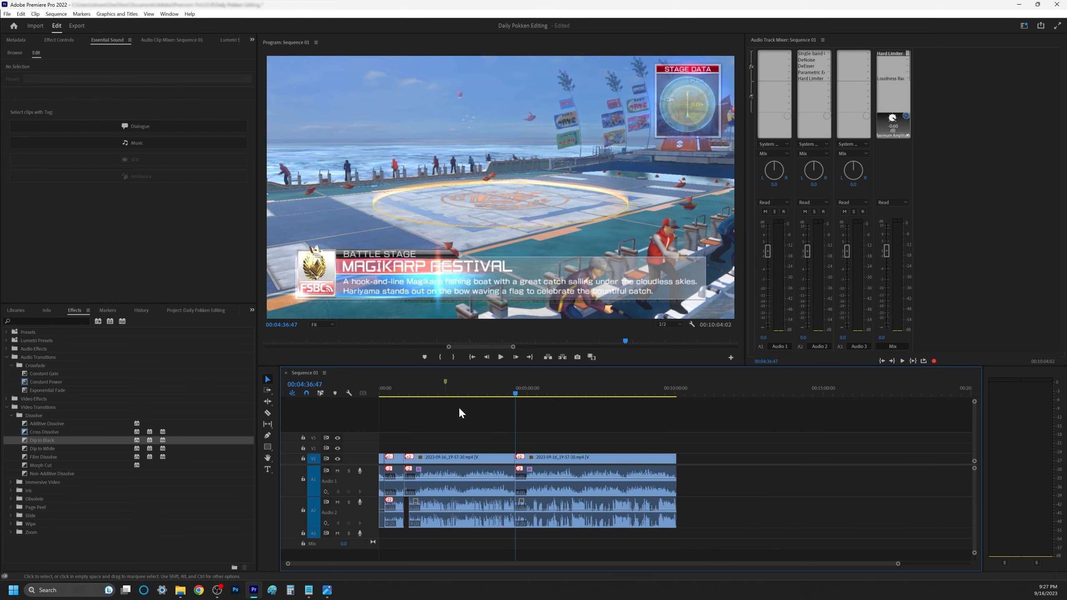
Review the cut from the opponent search to the first match by playing from about 00:00:52 into the stage intro.
drag(412, 393, 402, 391)
key(equal)
key(equal)
key(equal)
key(equal)
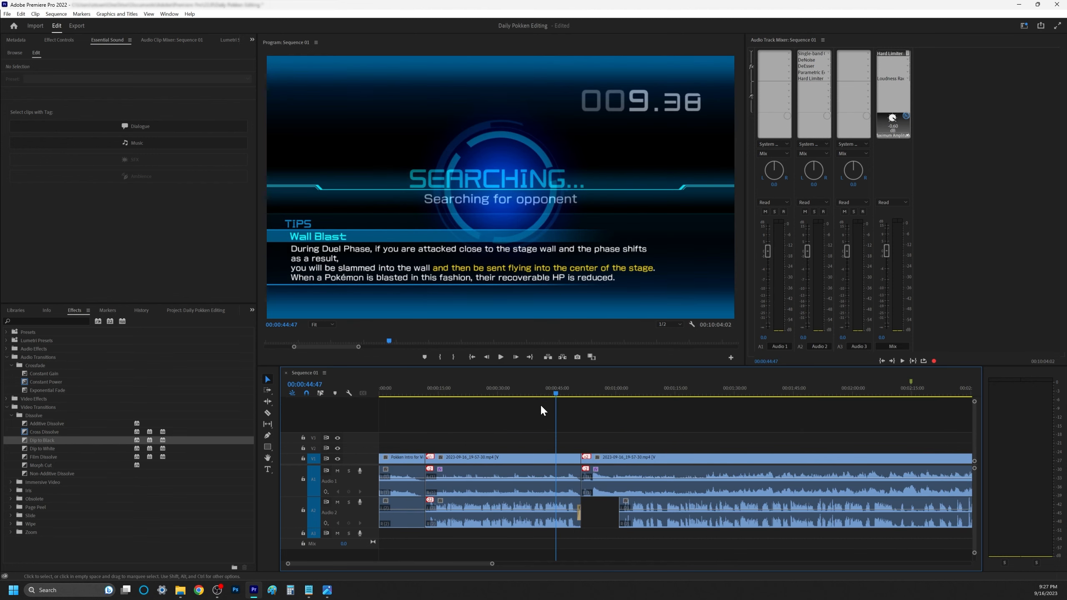
drag(690, 392, 715, 392)
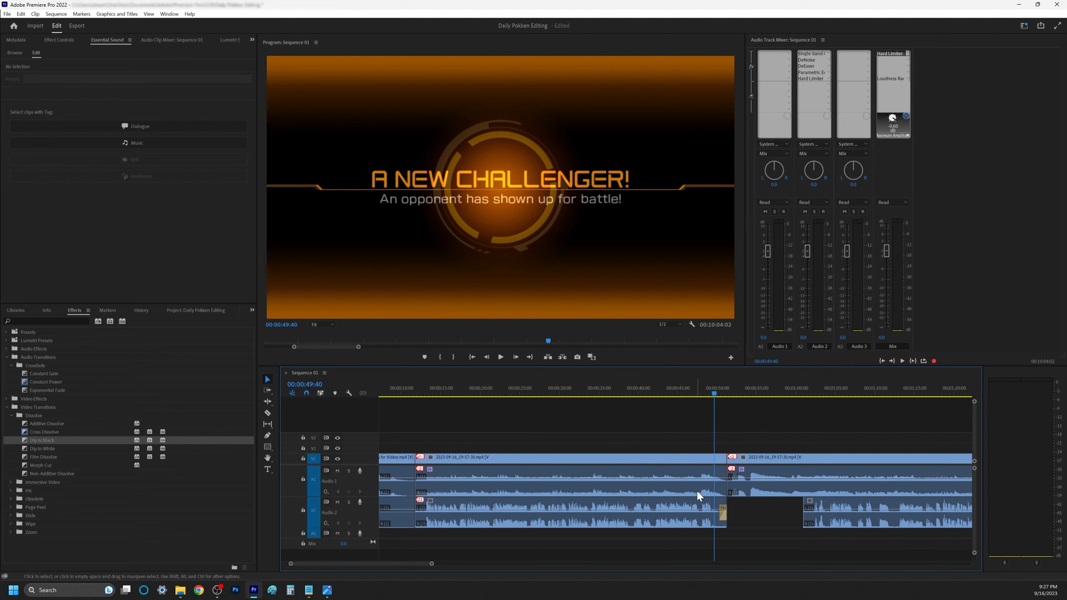
drag(719, 389, 903, 403)
key(minus)
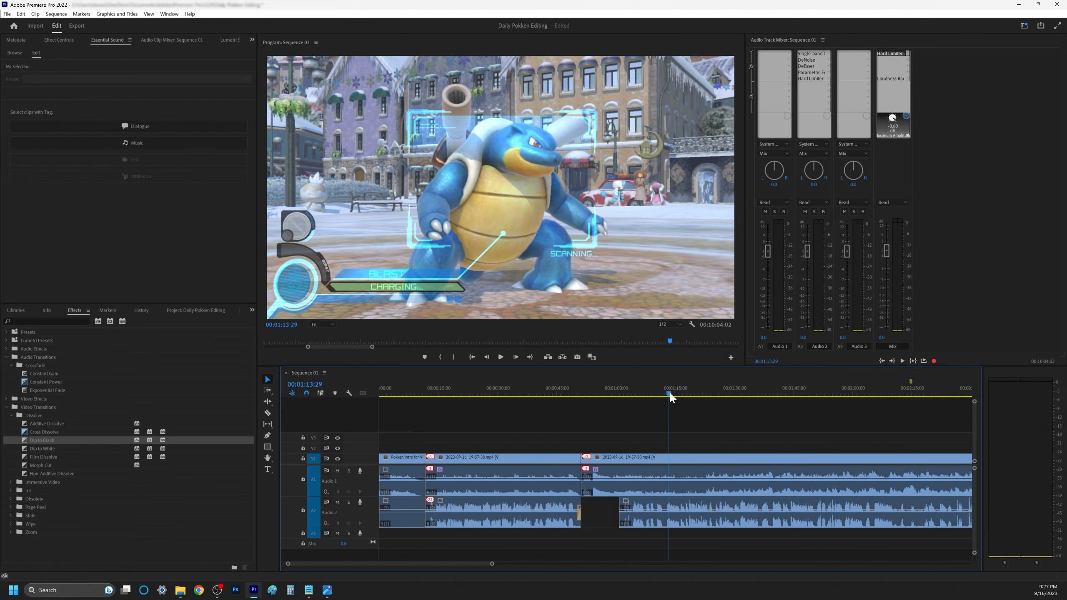
drag(670, 392, 584, 391)
key(space)
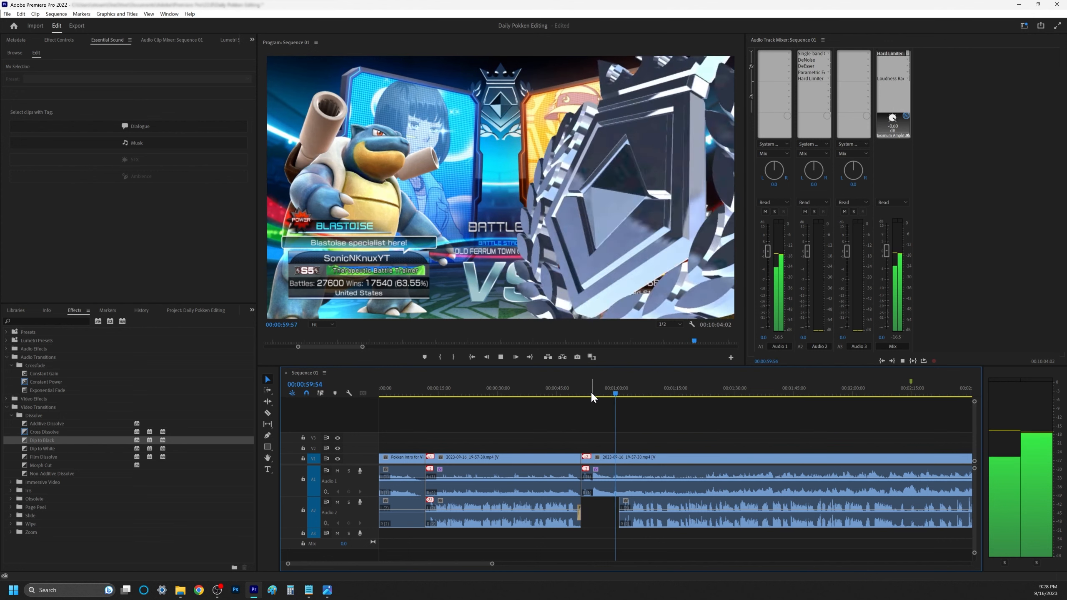
key(space)
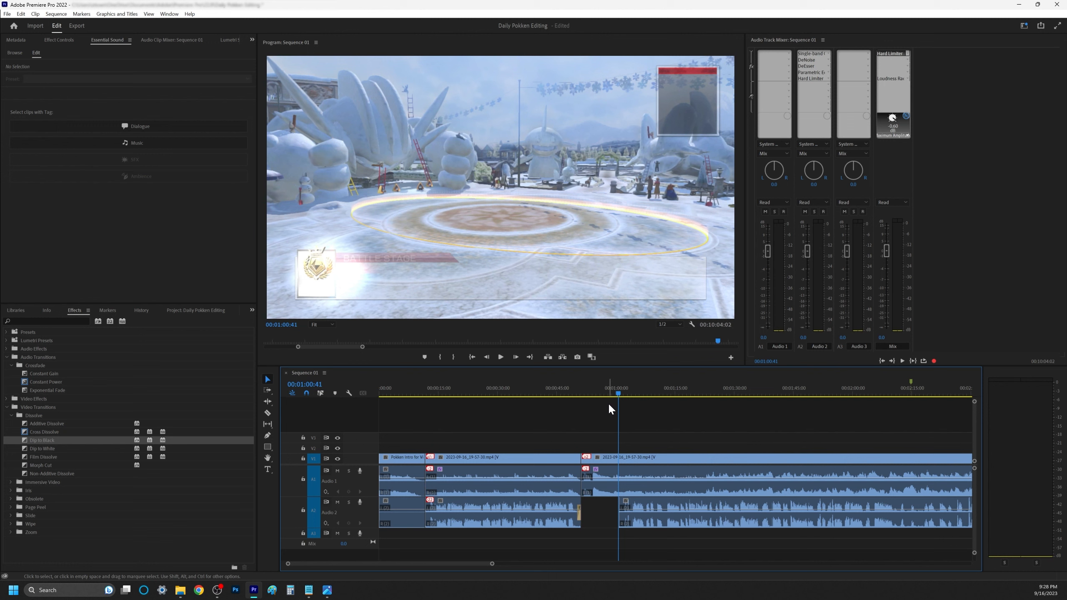
Delete the Pokken intro clip's audio from the Audio 2 track.
click(476, 501)
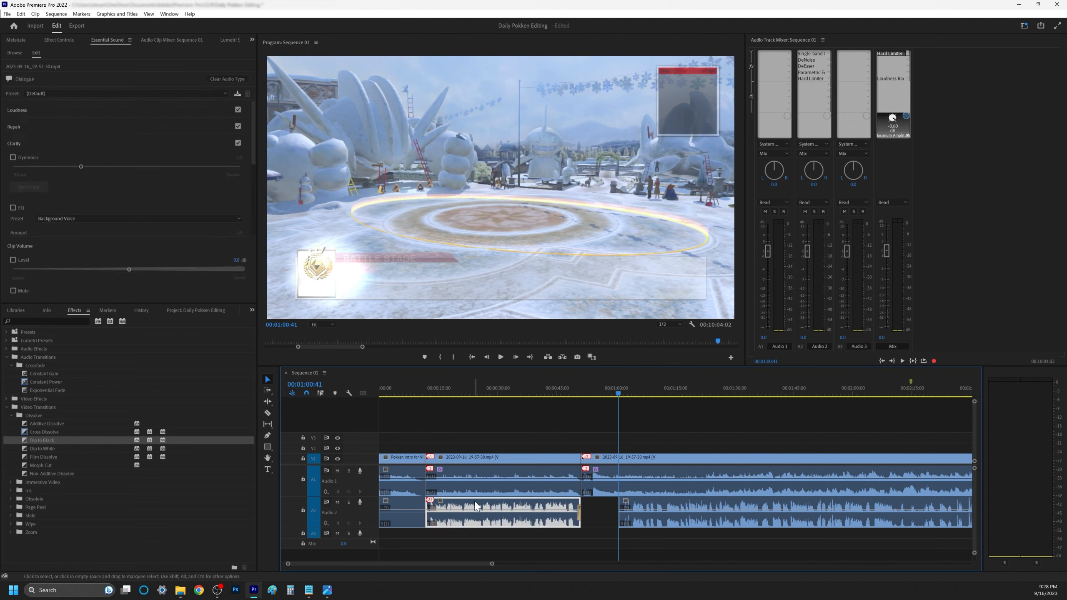
key(Home)
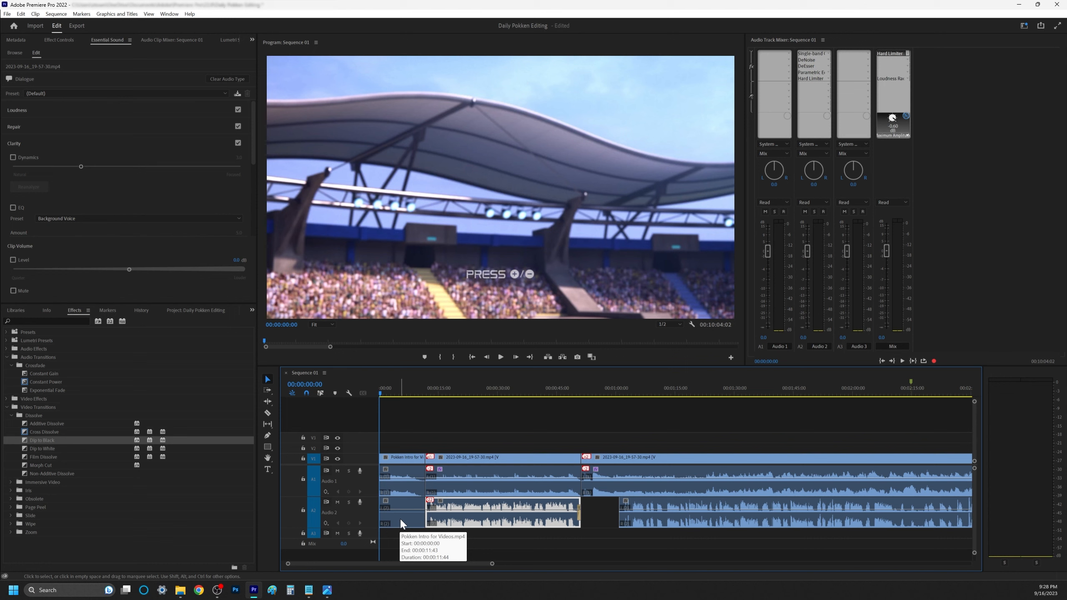
click(394, 523)
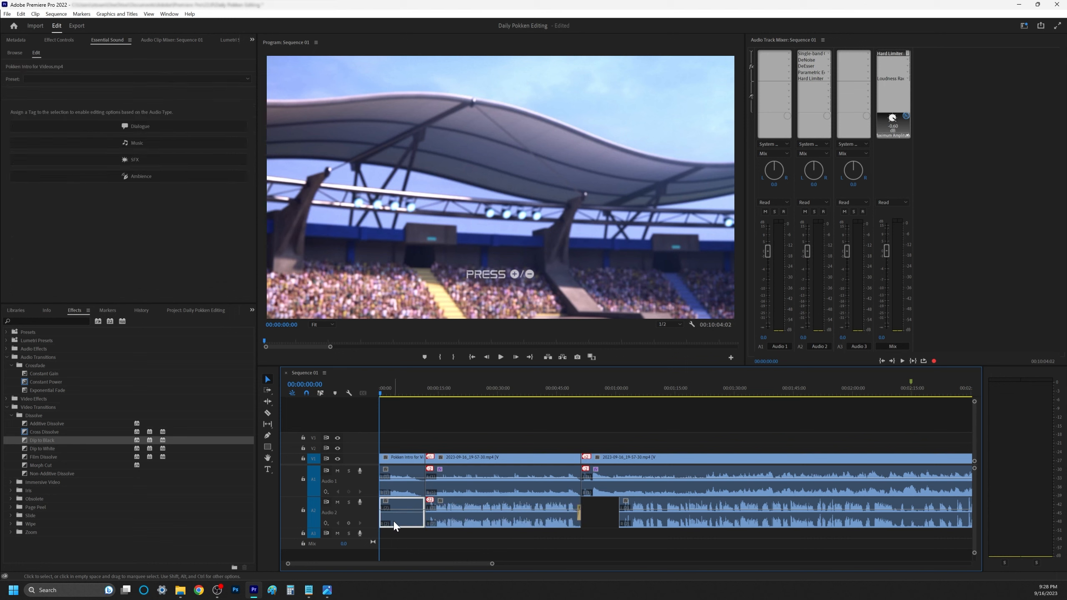
key(Delete)
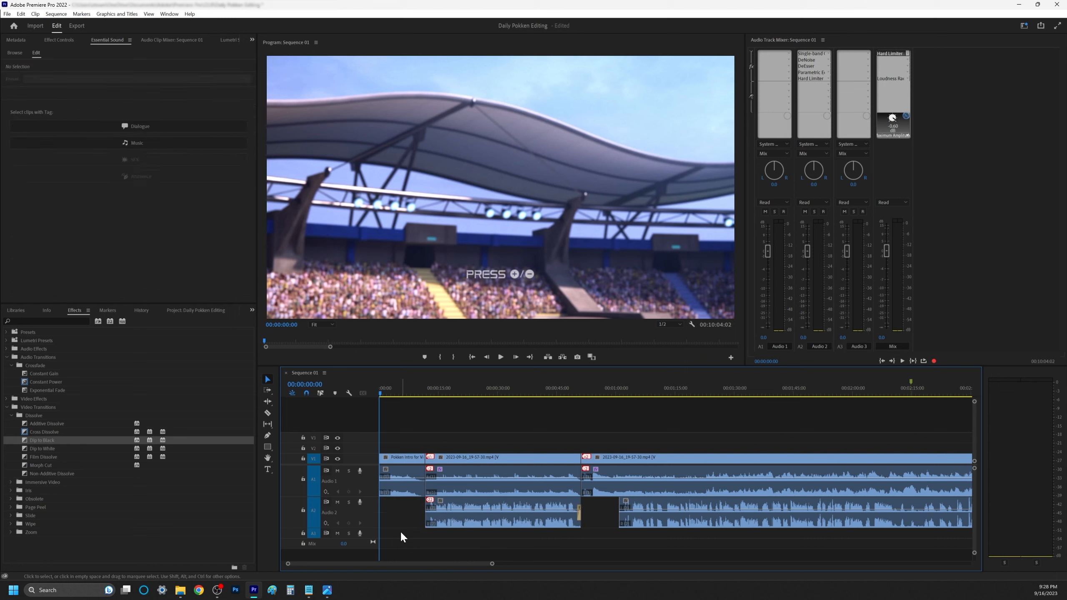
click(497, 524)
right_click(496, 524)
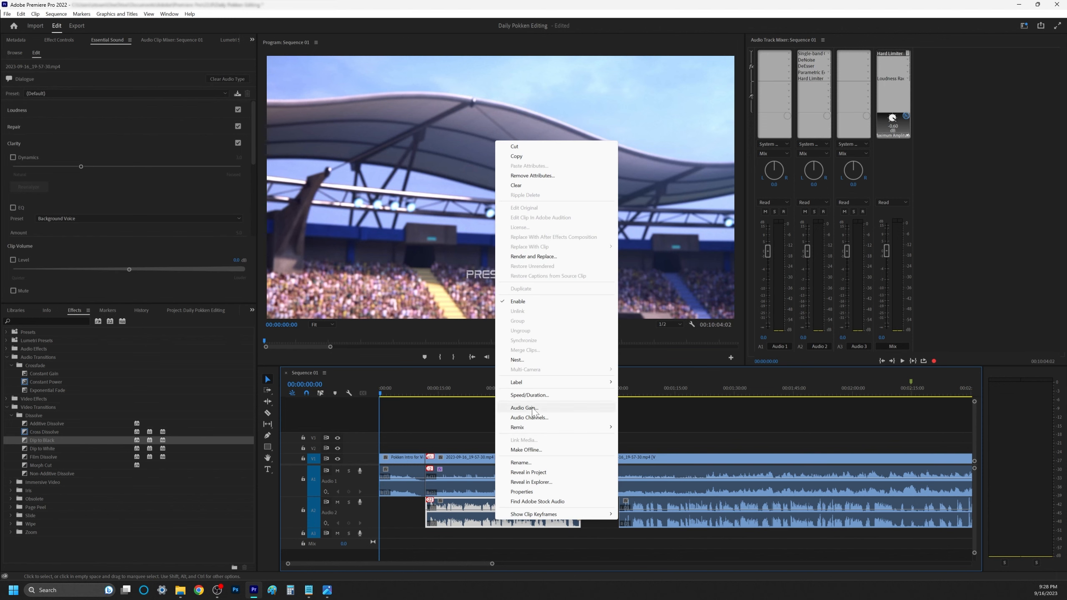
click(654, 416)
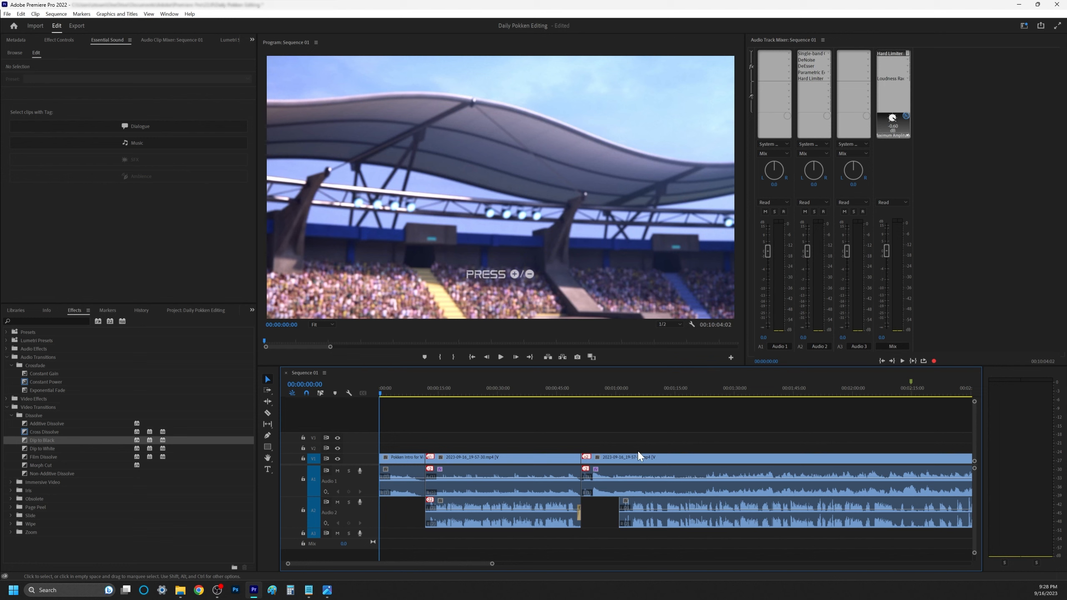
Solo the Audio 2 track and play the sequence from 00:00:15:13 to hear the commentary alone.
click(349, 502)
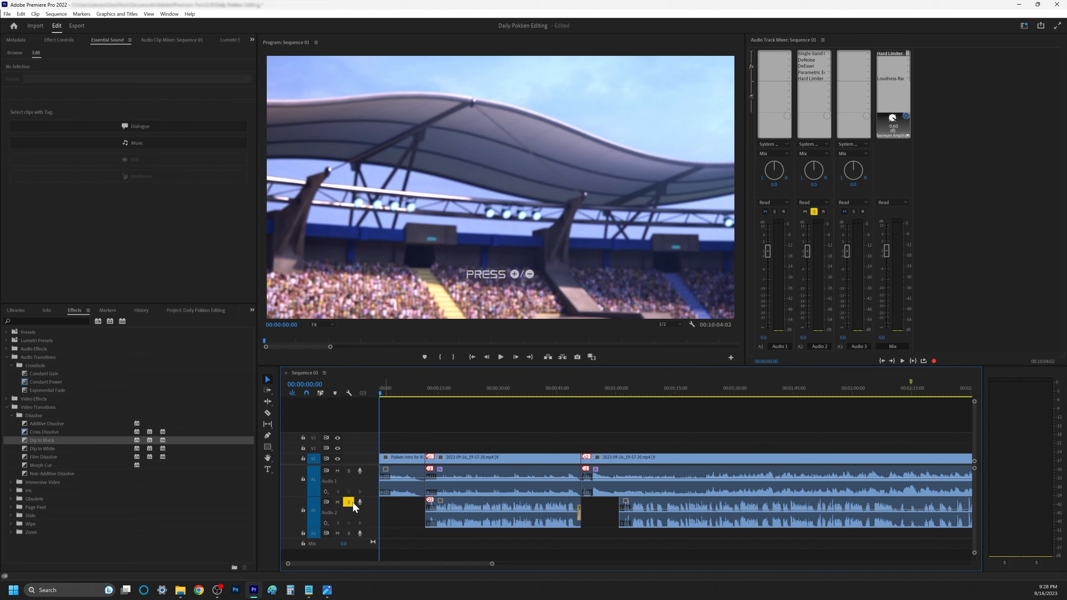
click(439, 388)
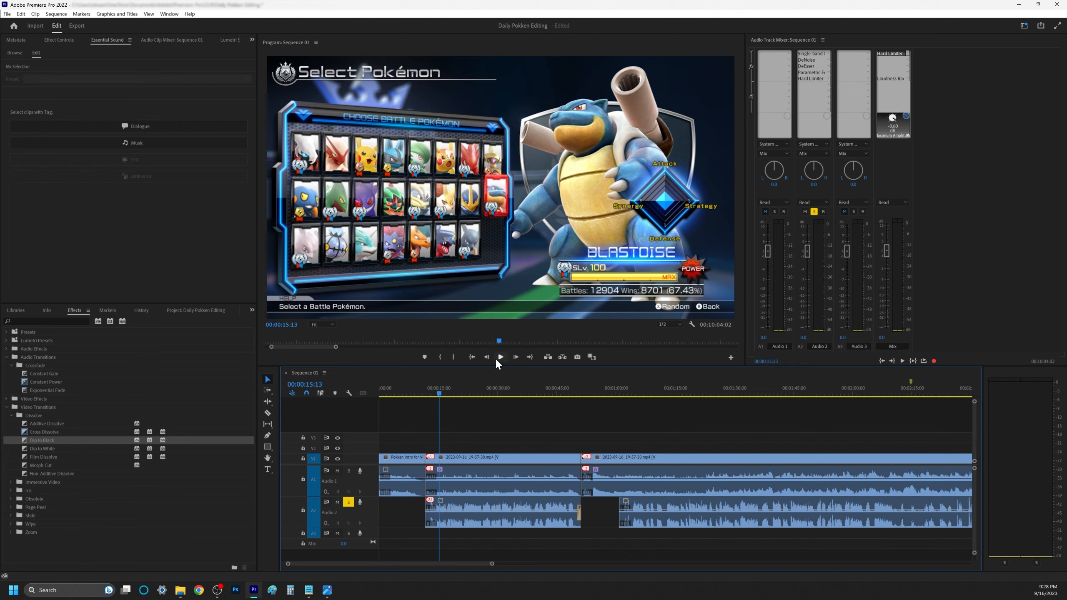
click(740, 331)
key(space)
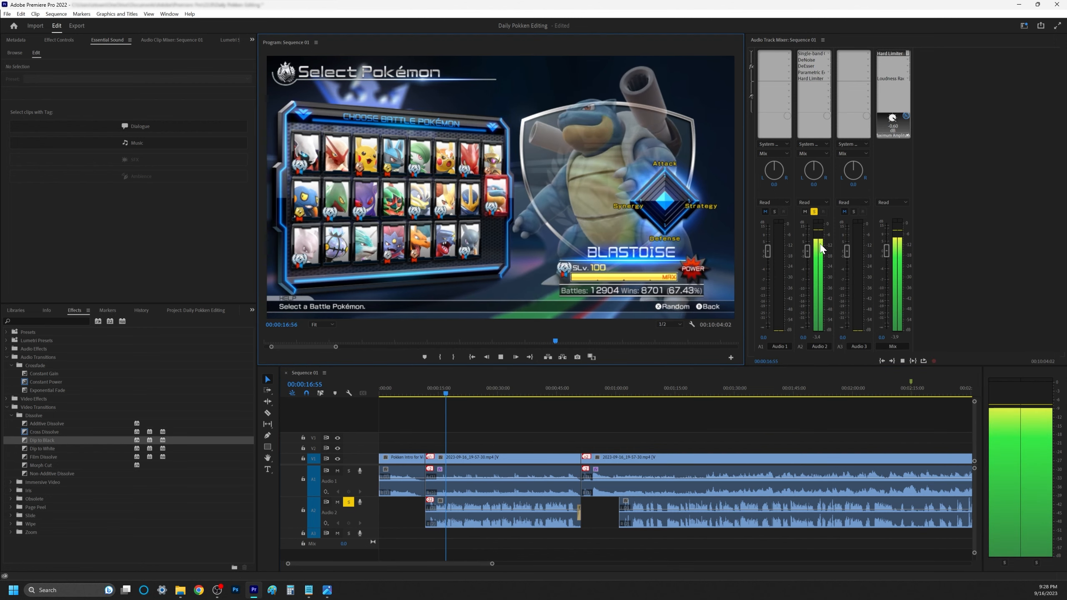
Lower the Audio 2 mixer fader during playback, reset its level to 0 dB, and stop playback.
drag(811, 257, 820, 316)
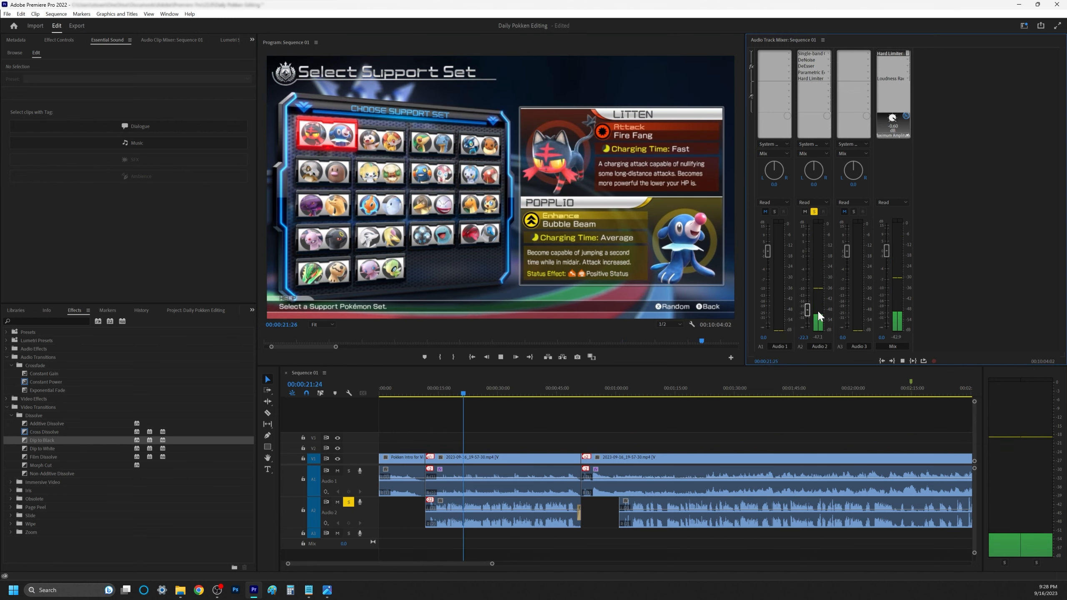
click(803, 337)
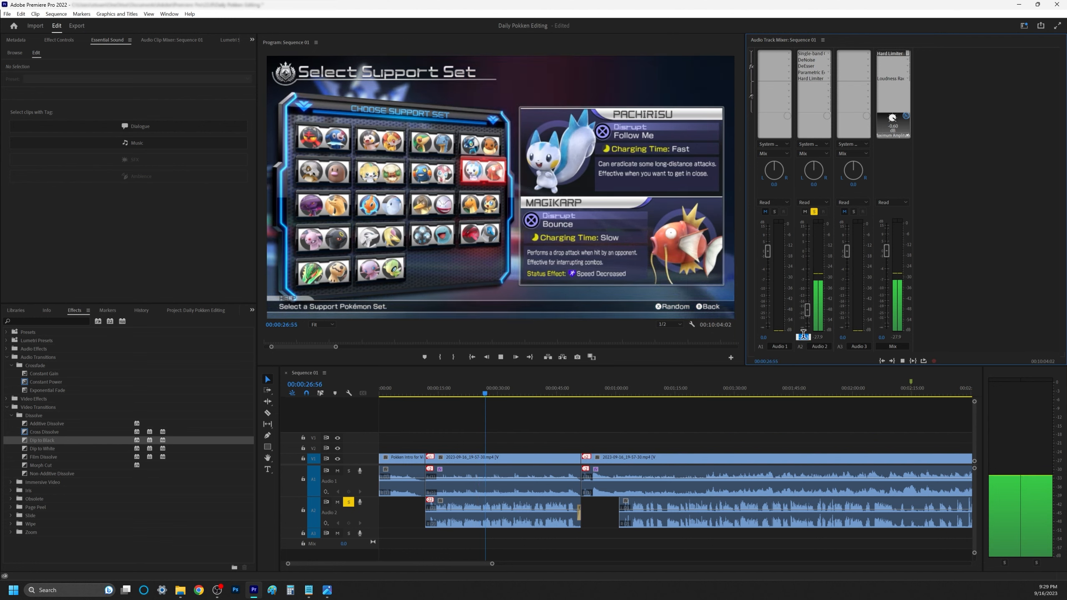
text(0)
key(Return)
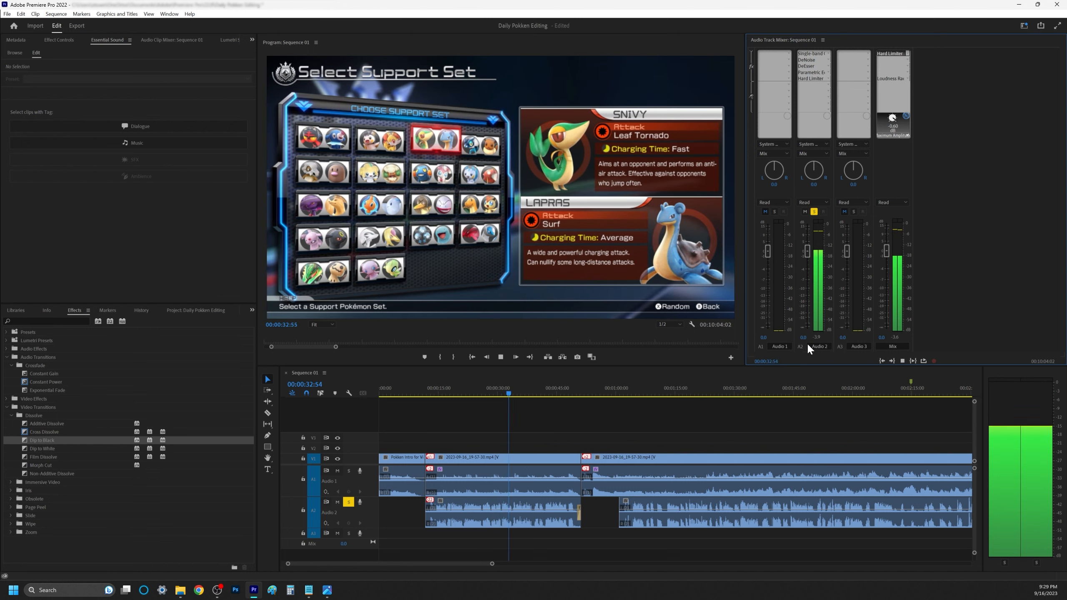
click(500, 357)
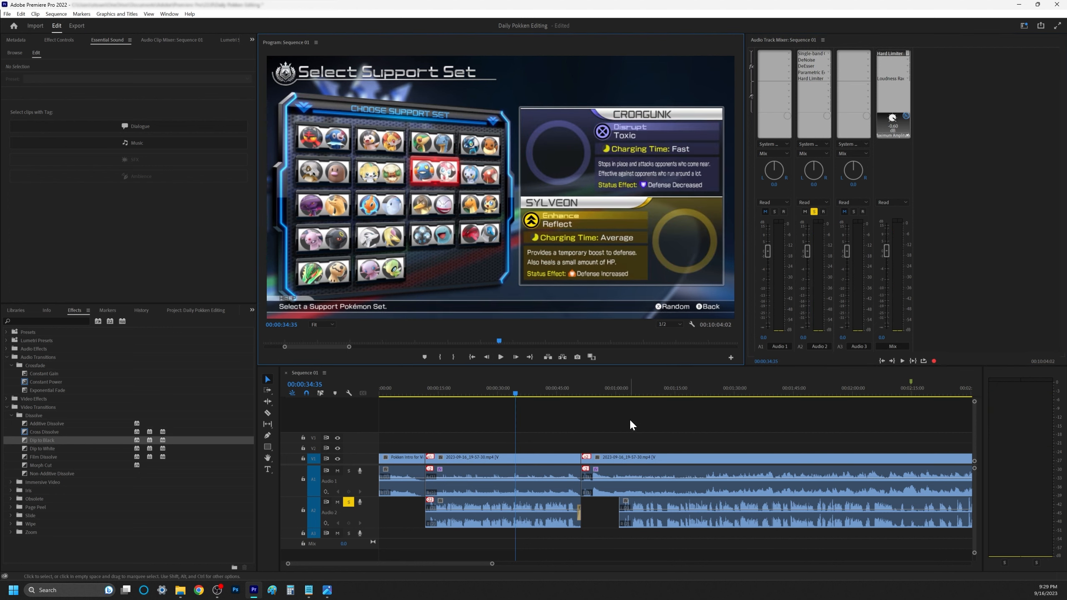
Adjust the audio gain of the first commentary clip on Audio 2 using the Set Gain to option.
right_click(491, 506)
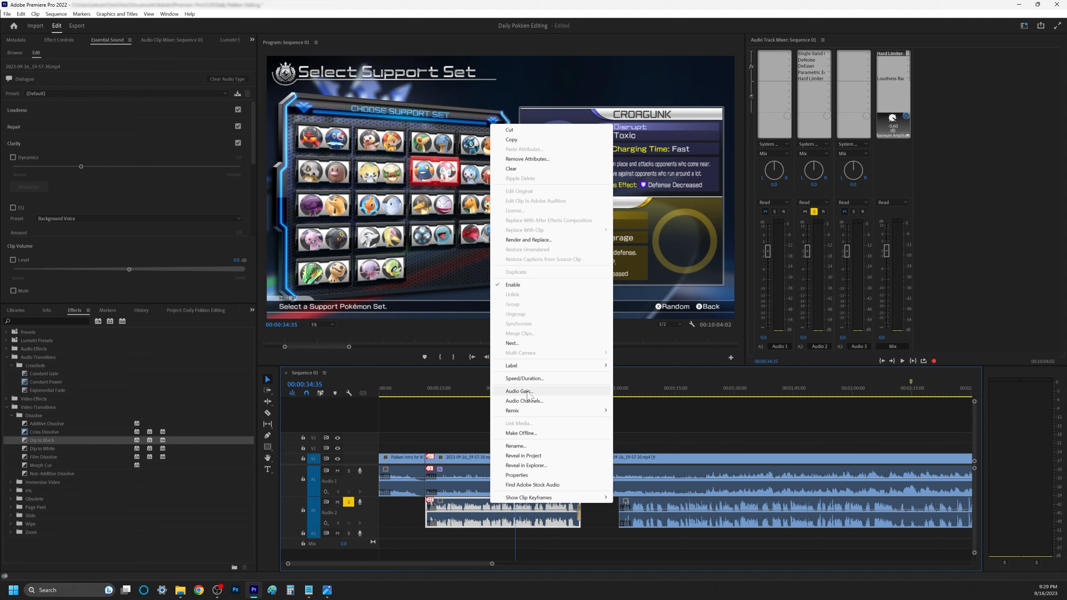
click(480, 524)
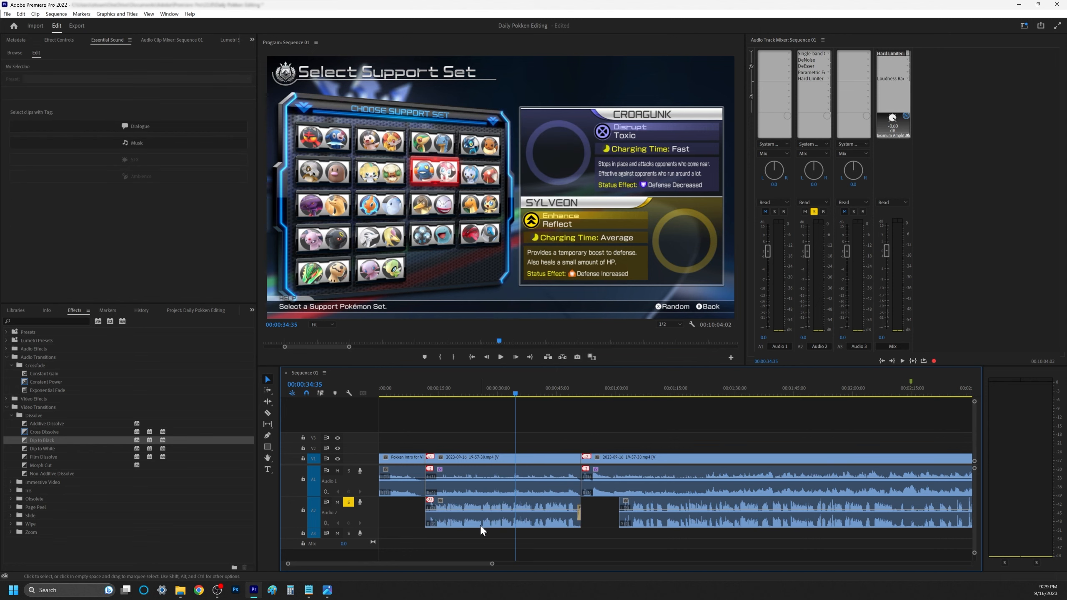
right_click(473, 503)
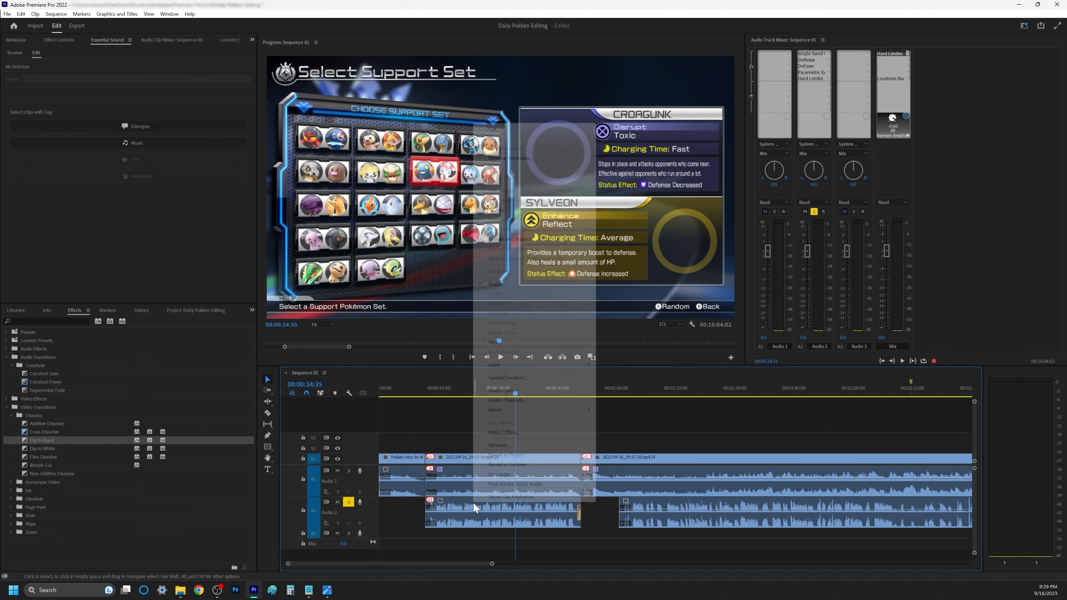
click(538, 391)
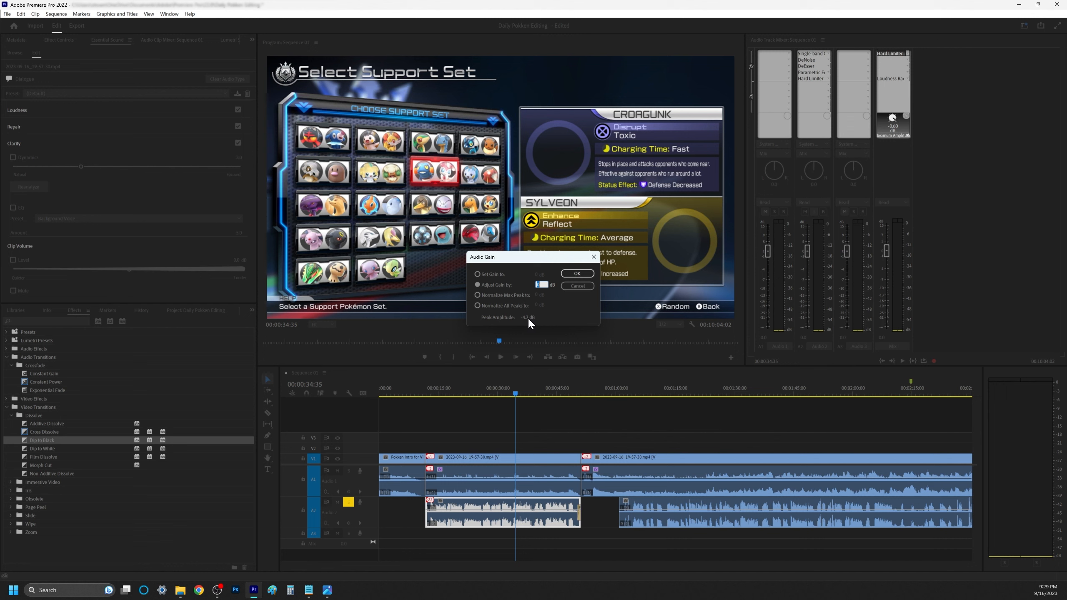
click(478, 273)
key(Return)
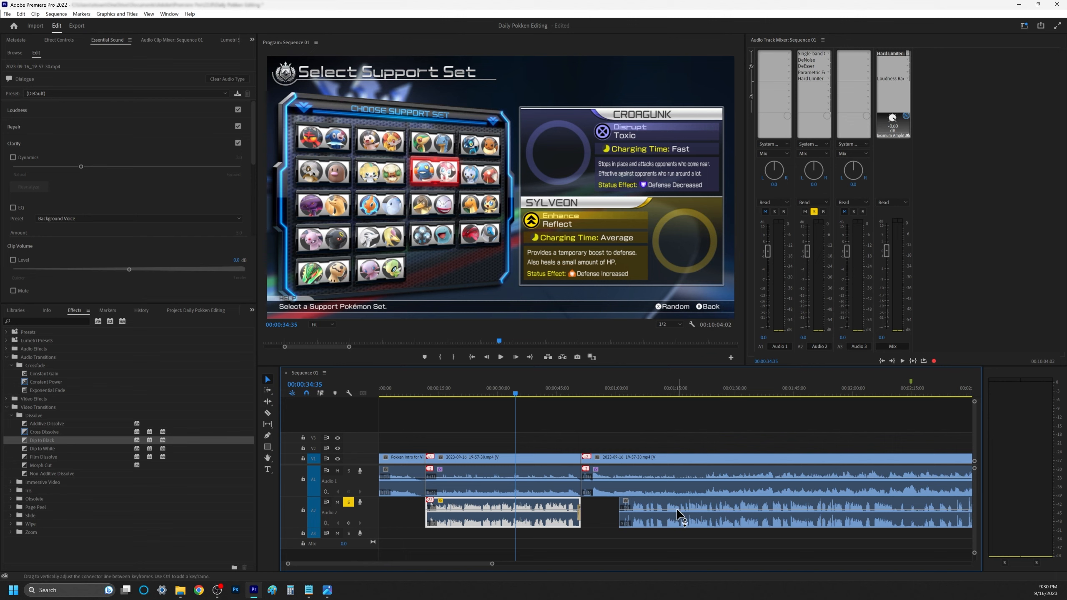
Check the second Audio 2 commentary clip's peak amplitude without changing its gain, and inspect its waveform around 00:02:29:14.
drag(710, 387, 858, 409)
click(751, 518)
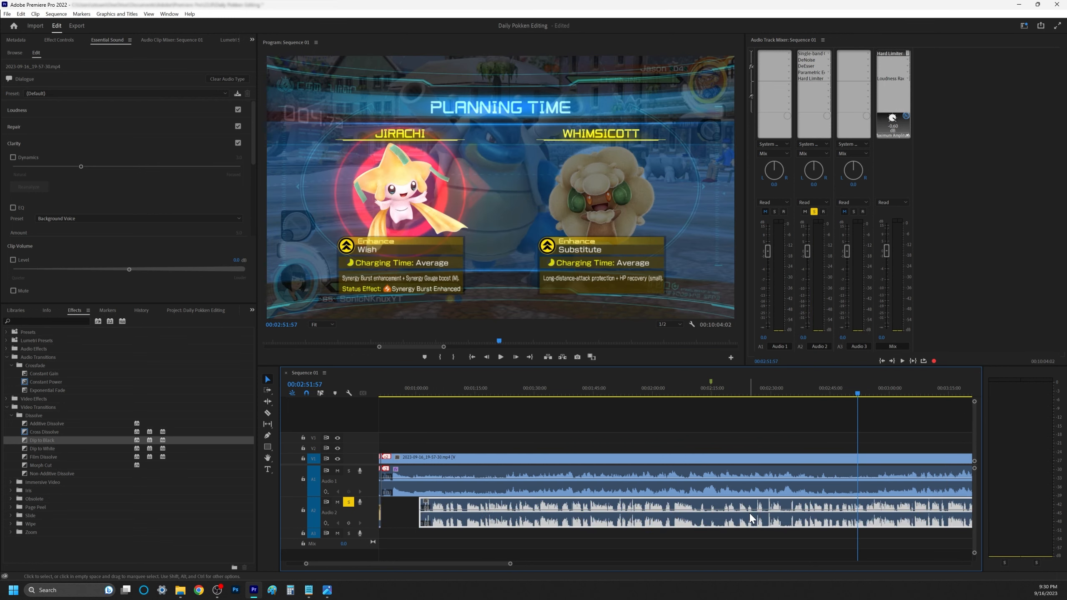
right_click(751, 518)
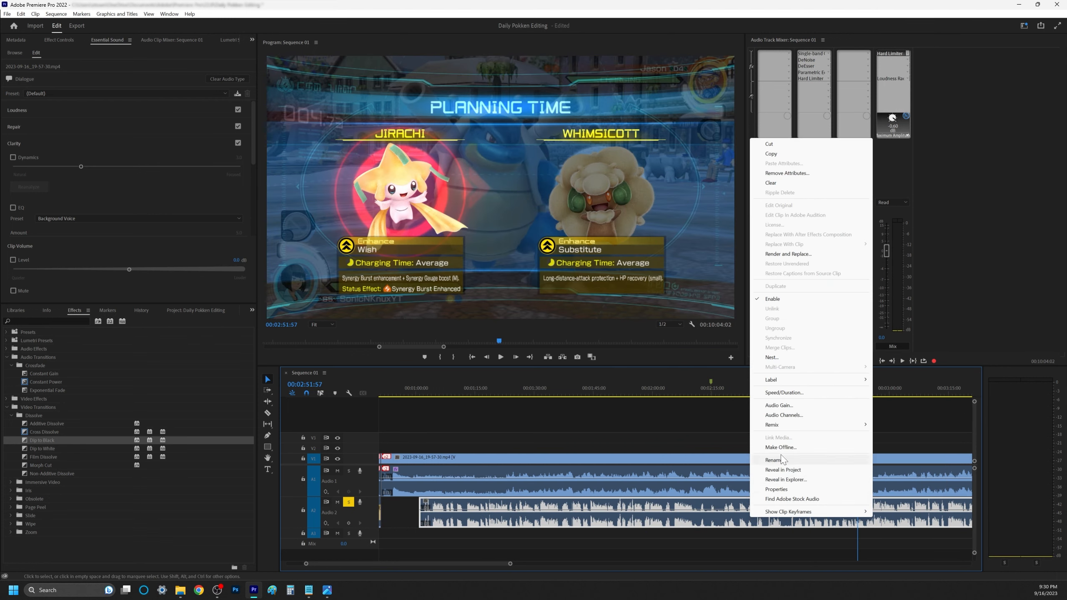
click(797, 406)
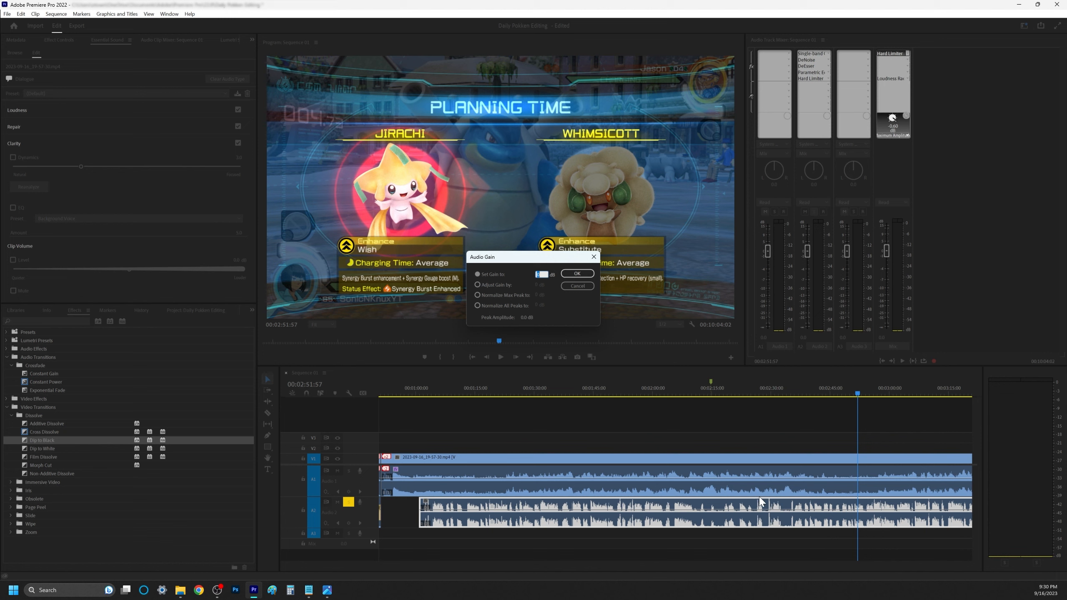
click(587, 286)
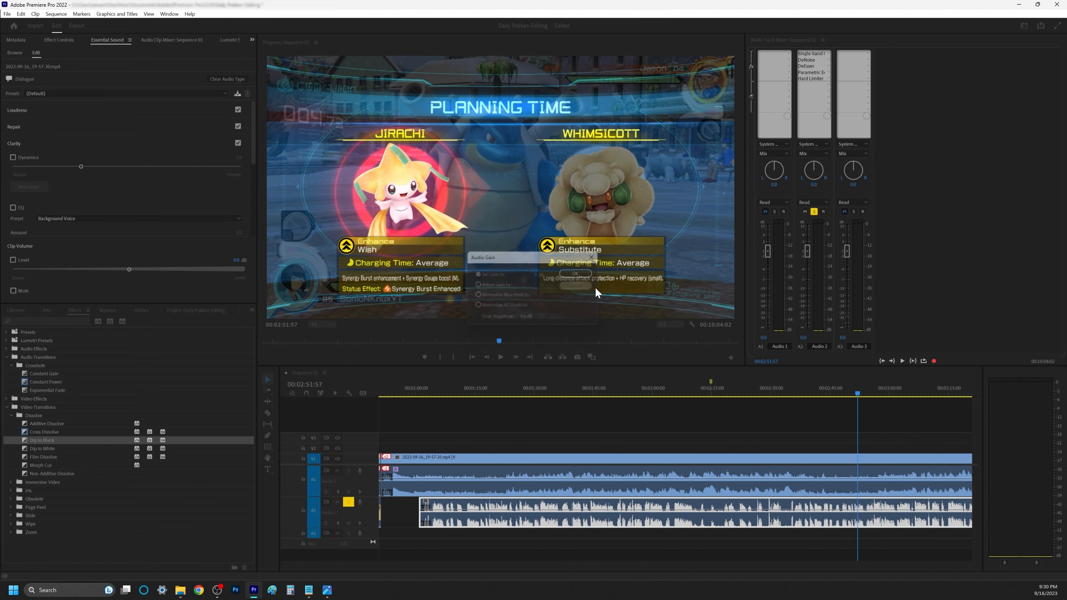
click(762, 388)
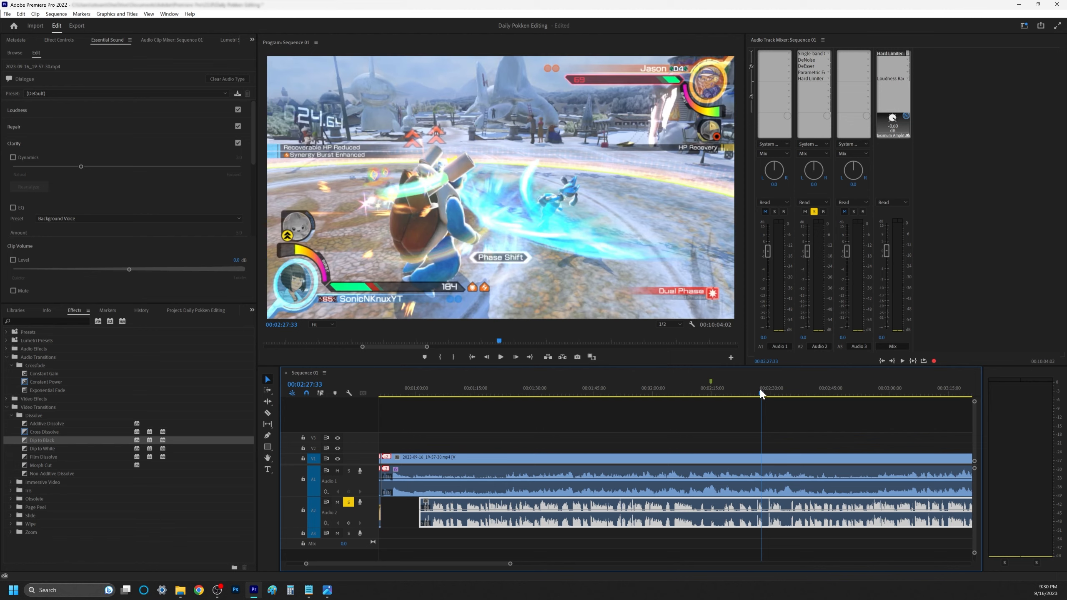
key(equal)
key(equal)
key(equal)
drag(666, 387, 742, 390)
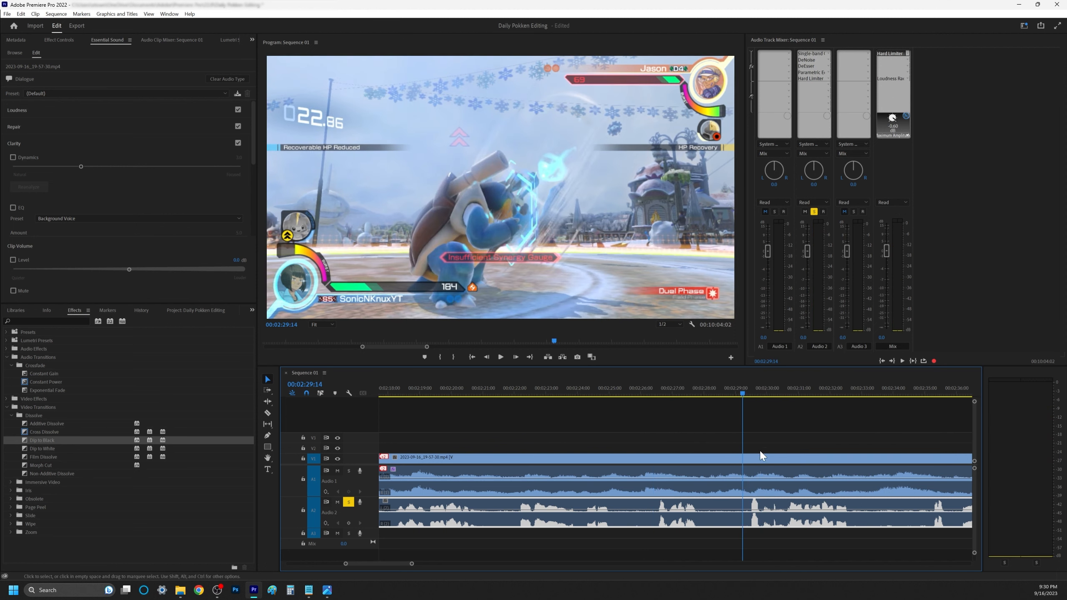
Set the audio gain of the second commentary clip on Audio 2 to -6 dB.
key(minus)
key(minus)
key(minus)
key(minus)
right_click(639, 521)
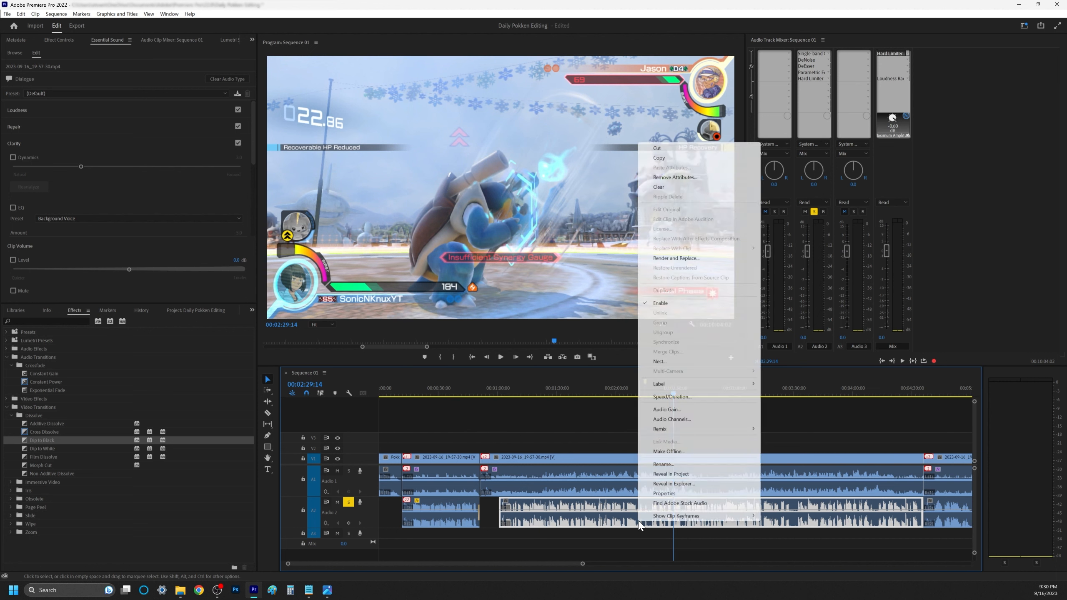
click(688, 409)
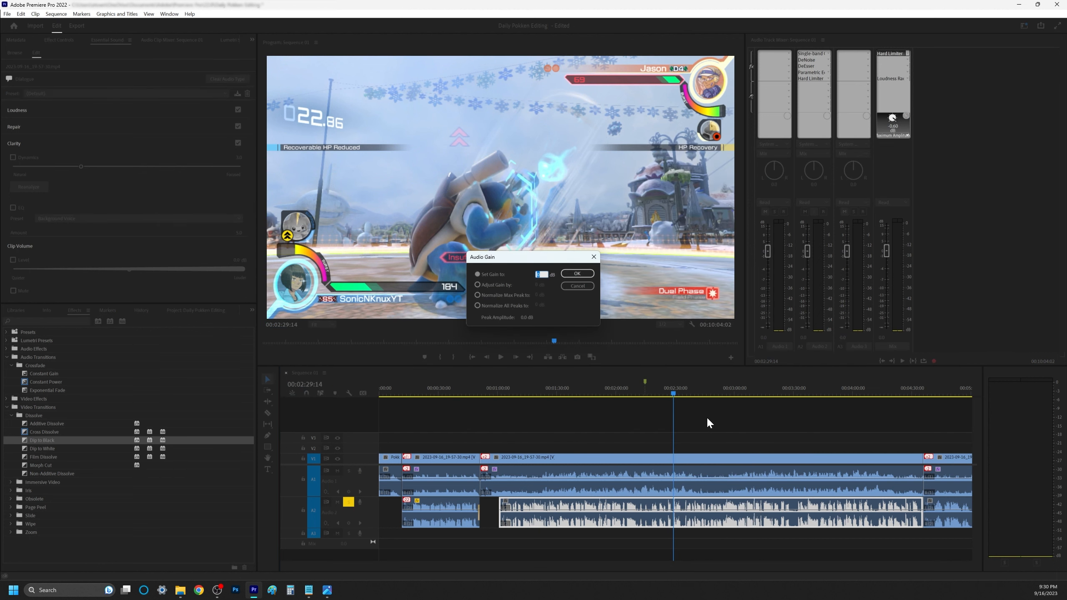
text(-6)
key(Return)
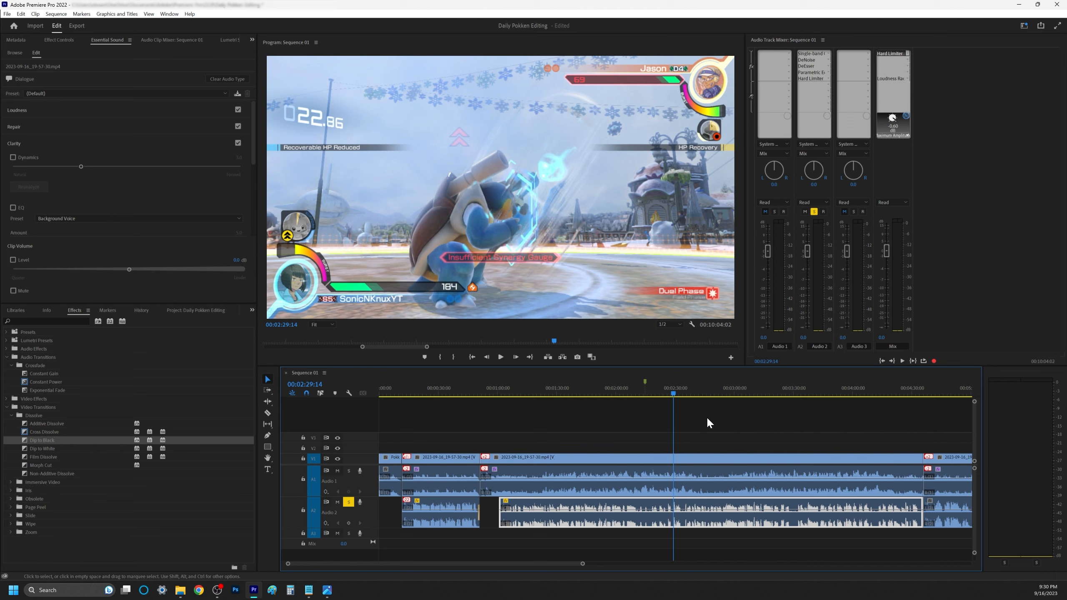
Examine the second Audio 2 commentary clip's waveform up close around 00:02:06:41.
key(=)
key(=)
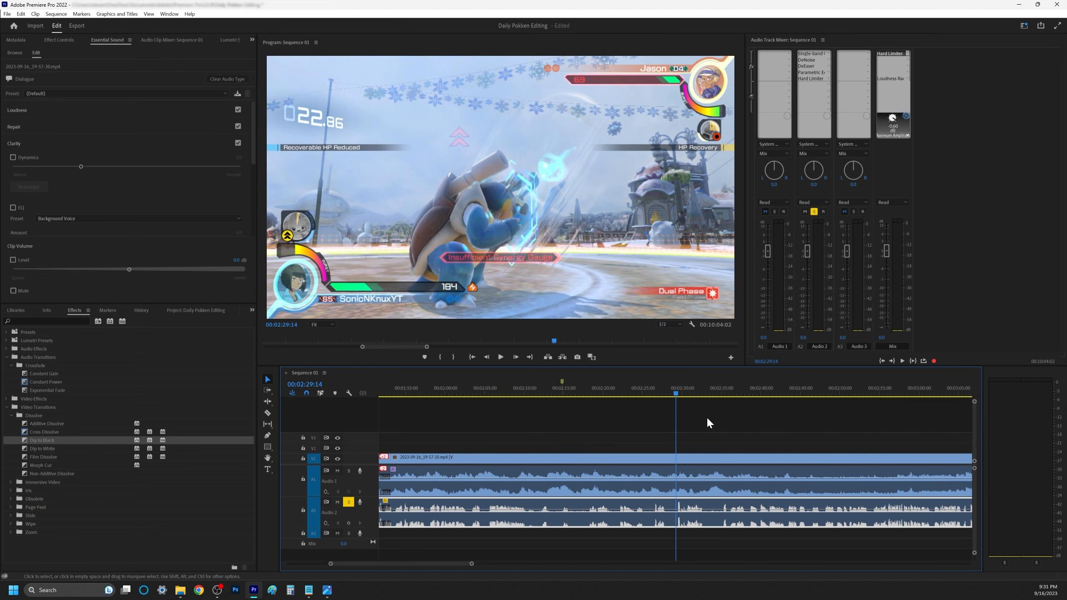
key(minus)
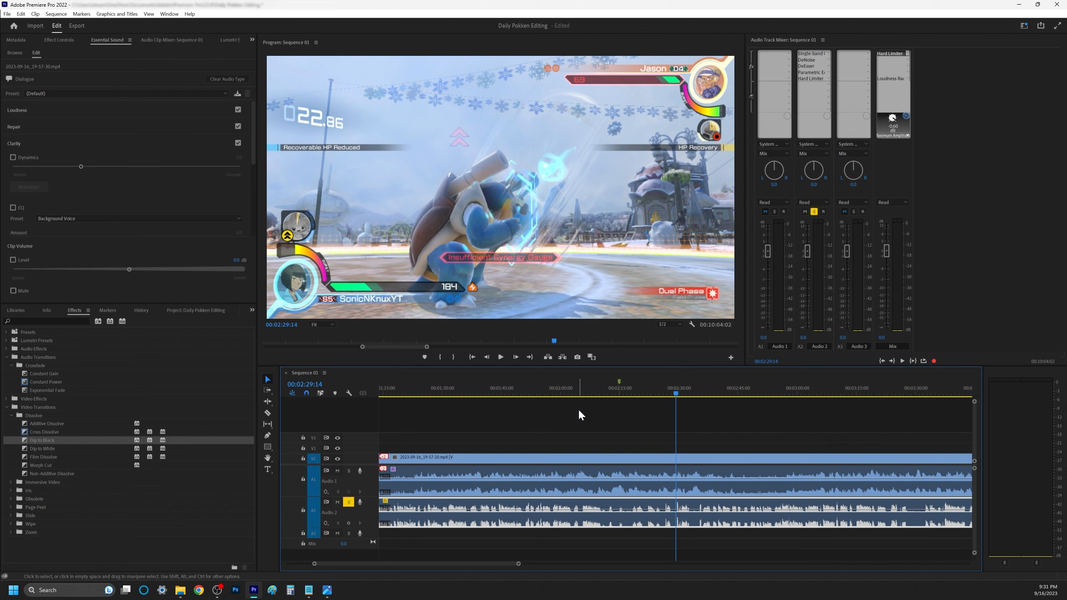
click(587, 385)
key(=)
key(=)
key(=)
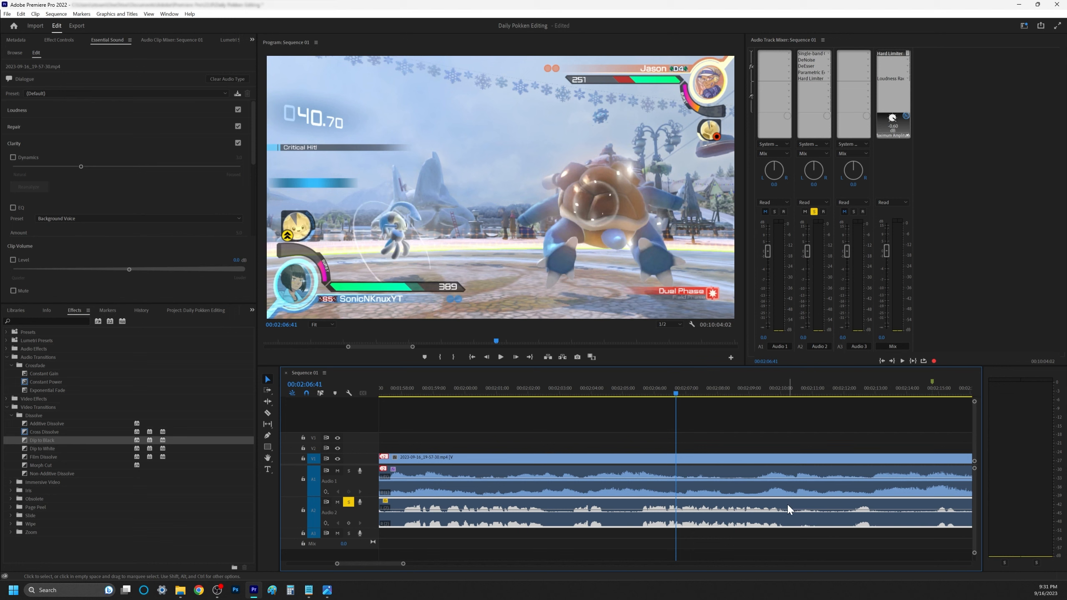
Try to isolate the short Audio 2 section from 00:02:03:15 to 00:02:04:35 with two cuts, and undo both cuts.
click(268, 413)
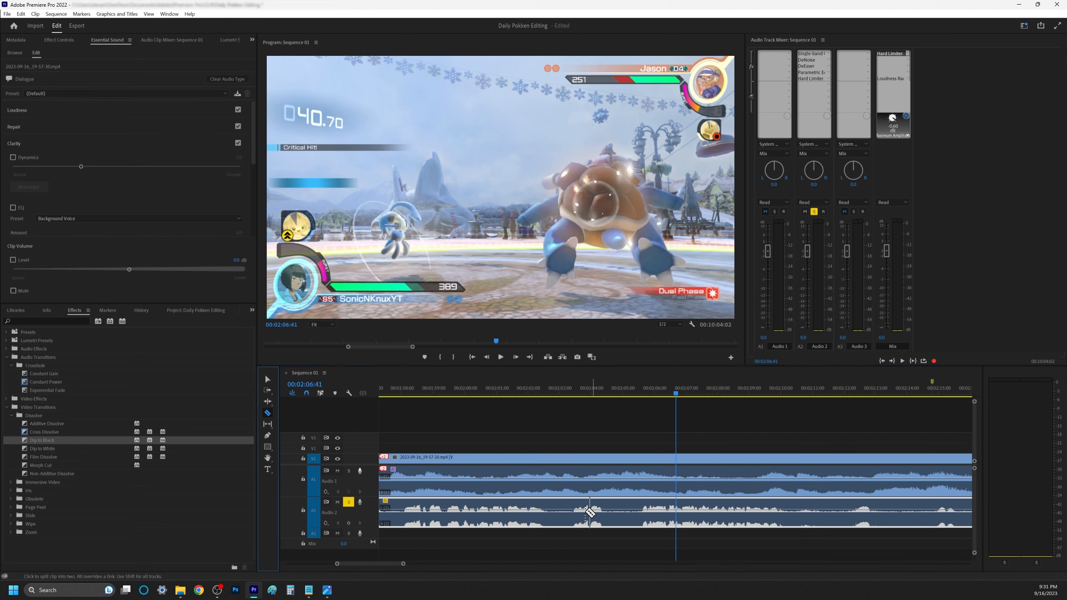
click(568, 511)
click(610, 511)
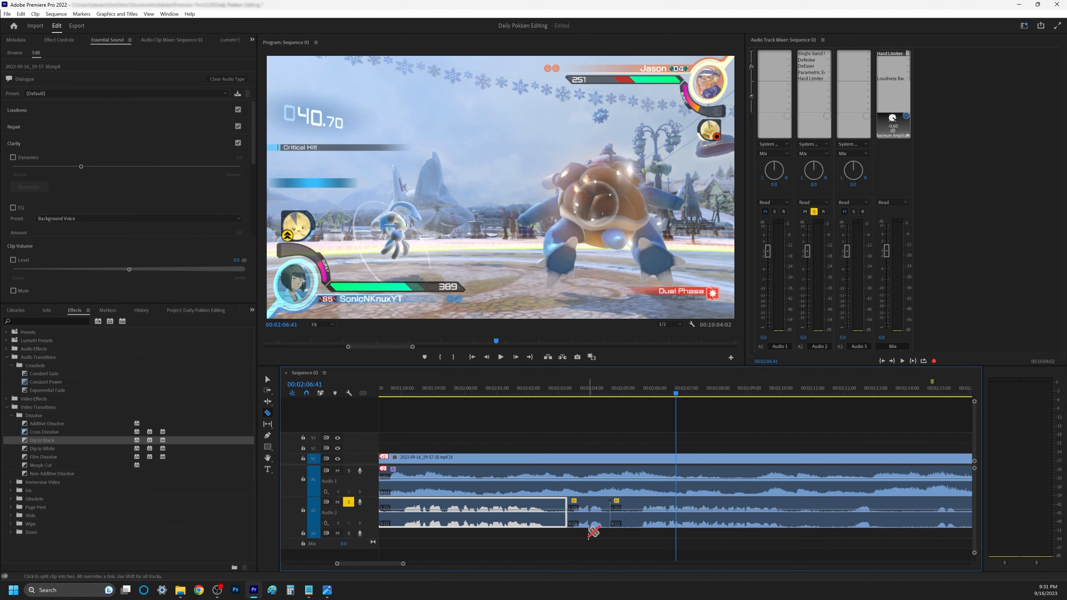
click(268, 379)
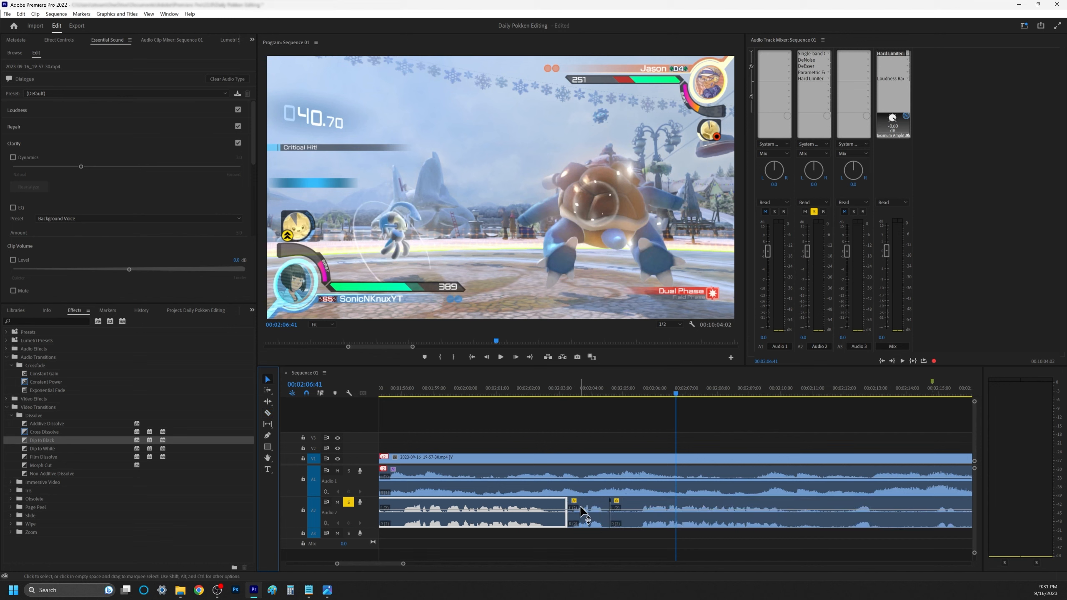
click(593, 522)
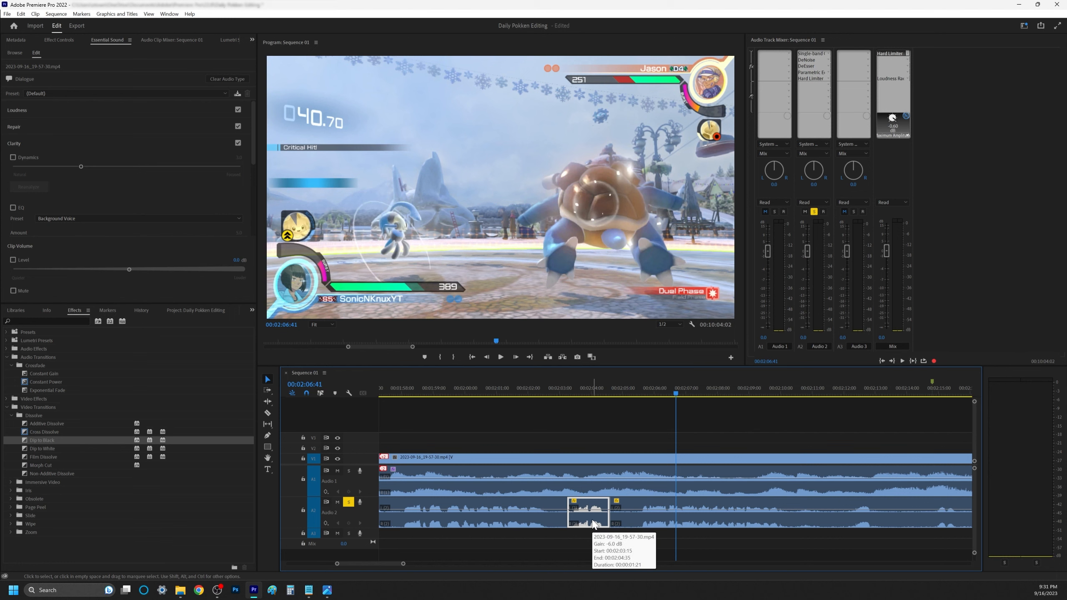
key(ctrl+z)
key(ctrl+z)
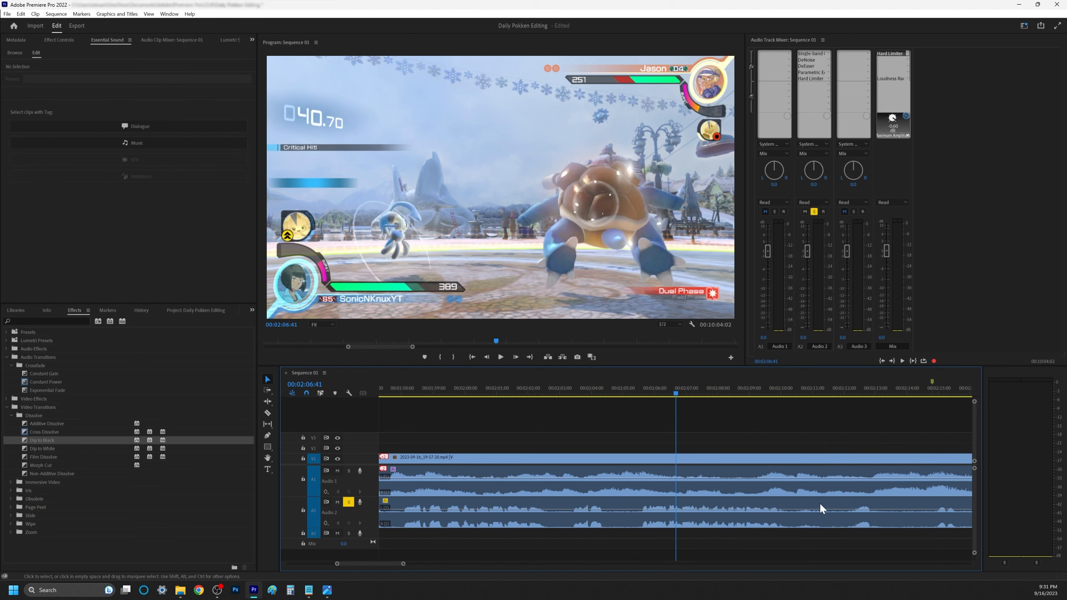
Play the soloed Audio 2 commentary from 00:02:16:52 to check its levels.
drag(776, 391, 989, 397)
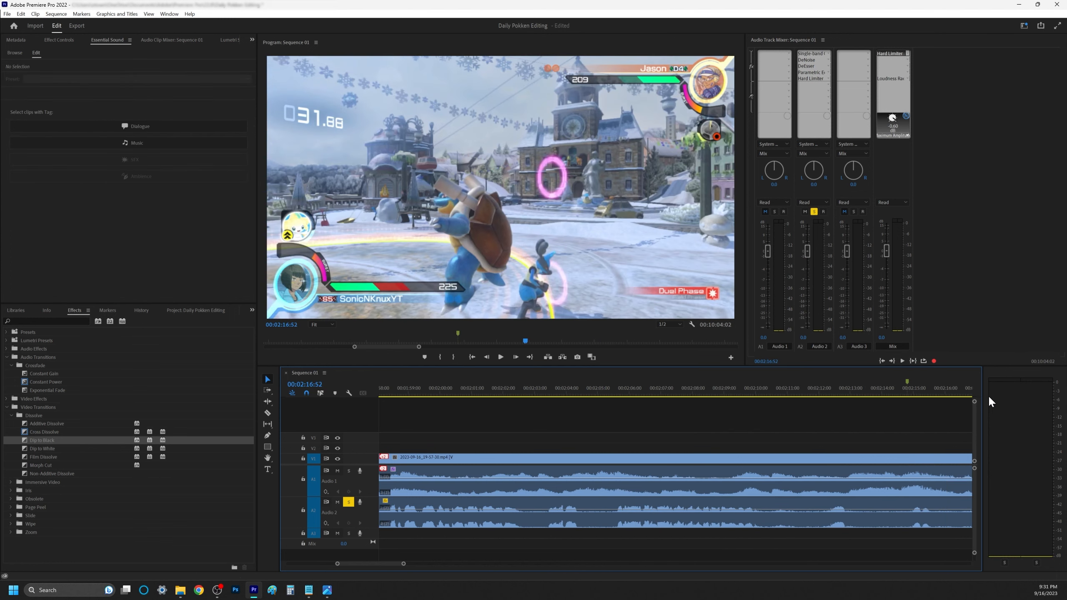
key(space)
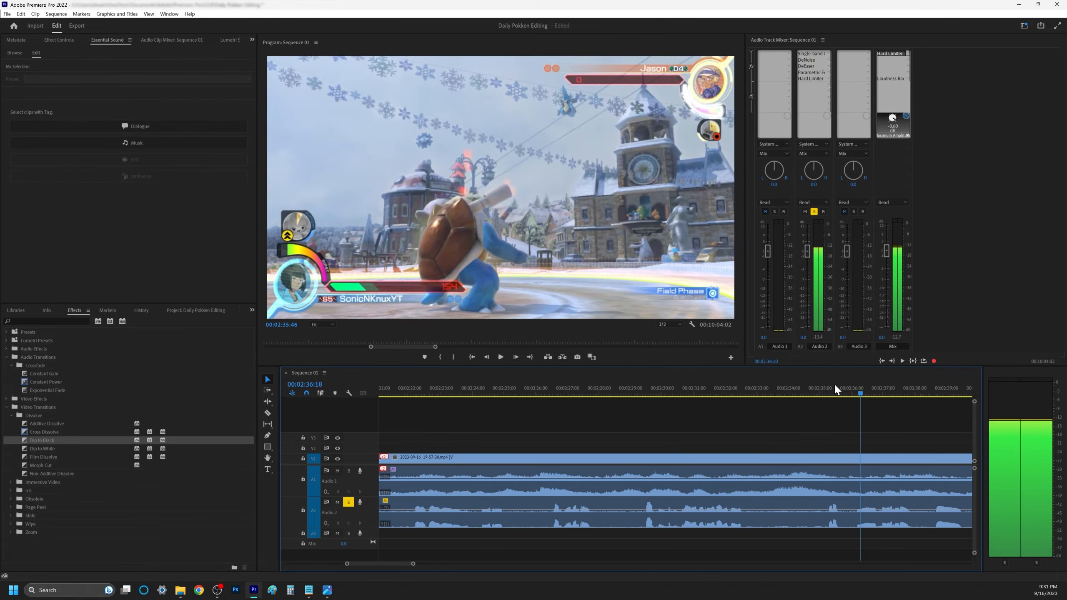
click(639, 426)
Turn off solo on Audio 2 and play the full mix from 00:02:26:21.
drag(643, 431, 547, 435)
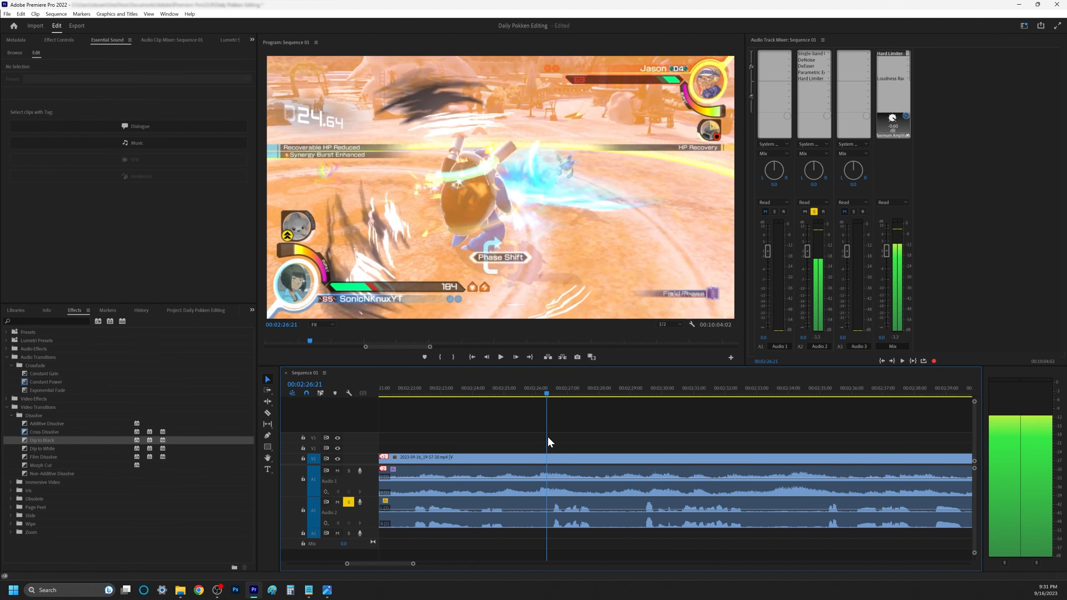
click(349, 503)
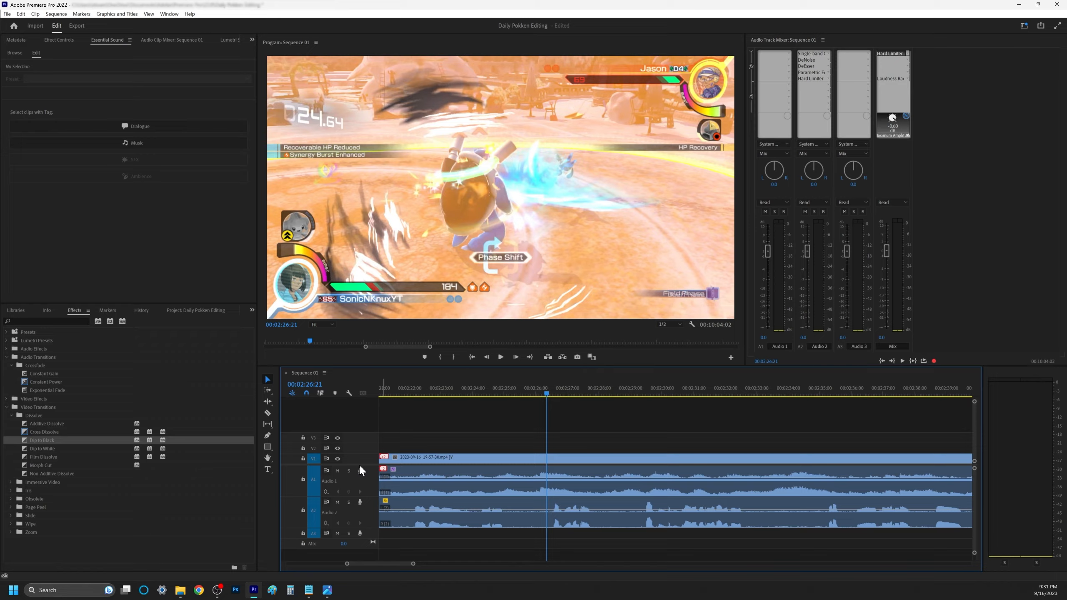
key(space)
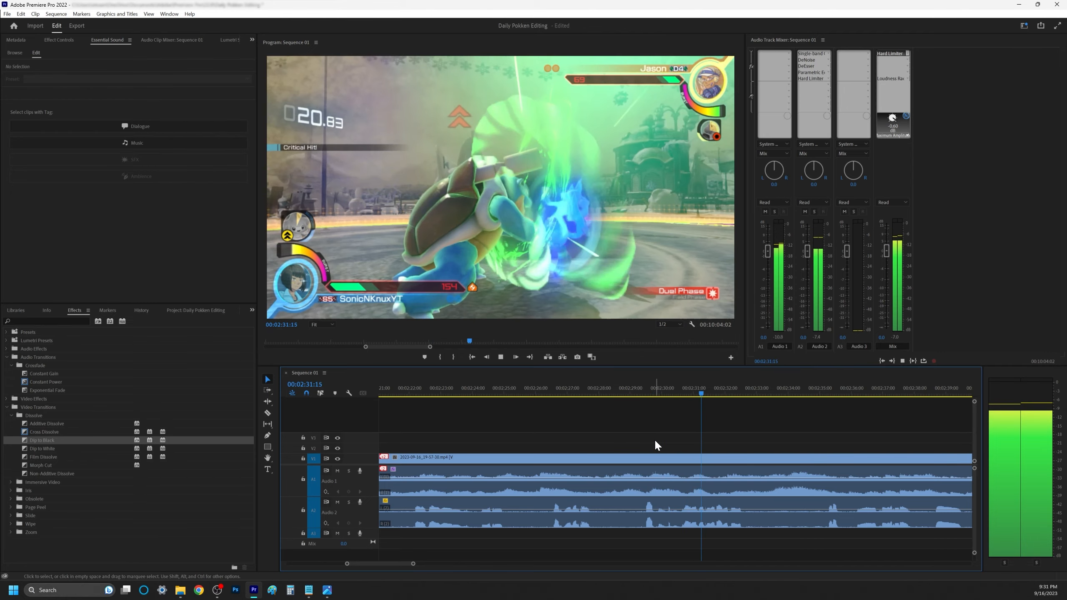
key(space)
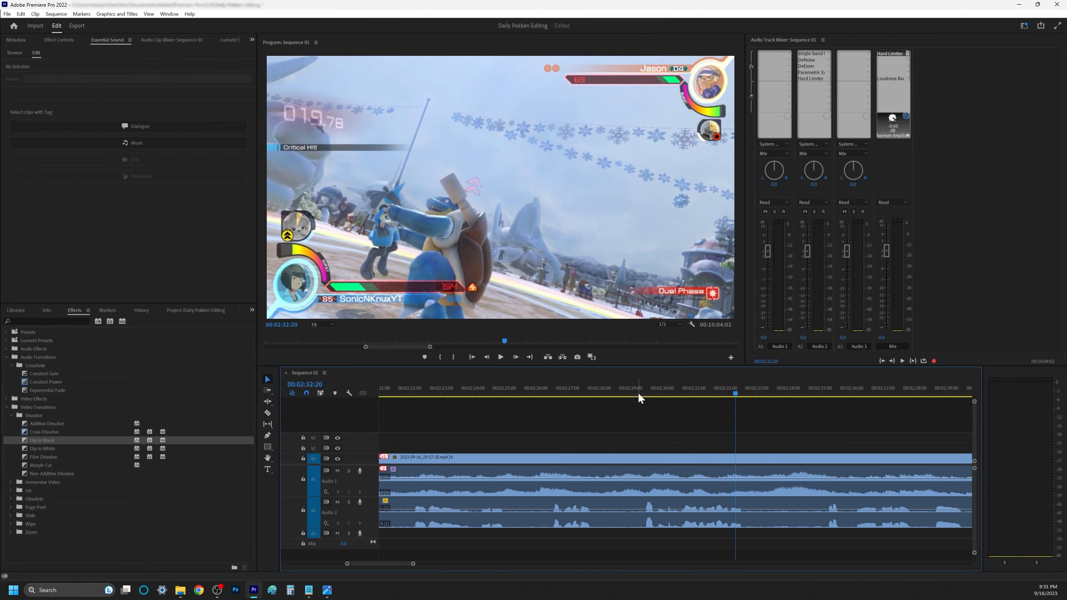
Isolate the short commentary peak on Audio 2 at 00:02:29:22 with a cut on each side of it.
mouse_move(638, 389)
mouse_down()
mouse_move(654, 383)
mouse_move(642, 384)
mouse_up()
click(267, 413)
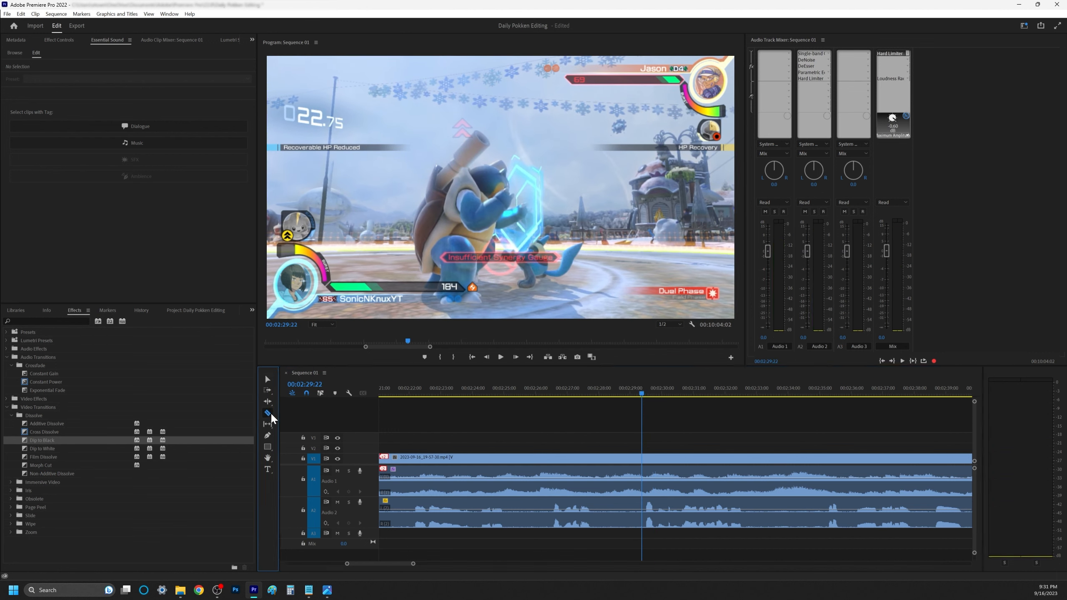
click(642, 519)
click(661, 521)
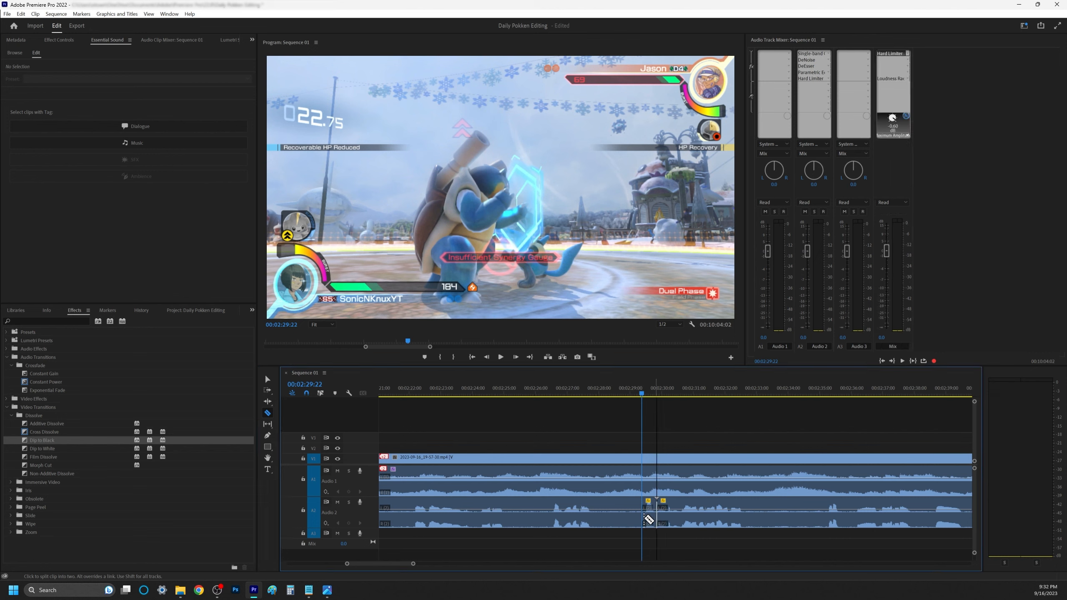
Confirm the audio gain of the short Audio 2 segment at 00:02:29:22 using the Set Gain to option.
click(268, 379)
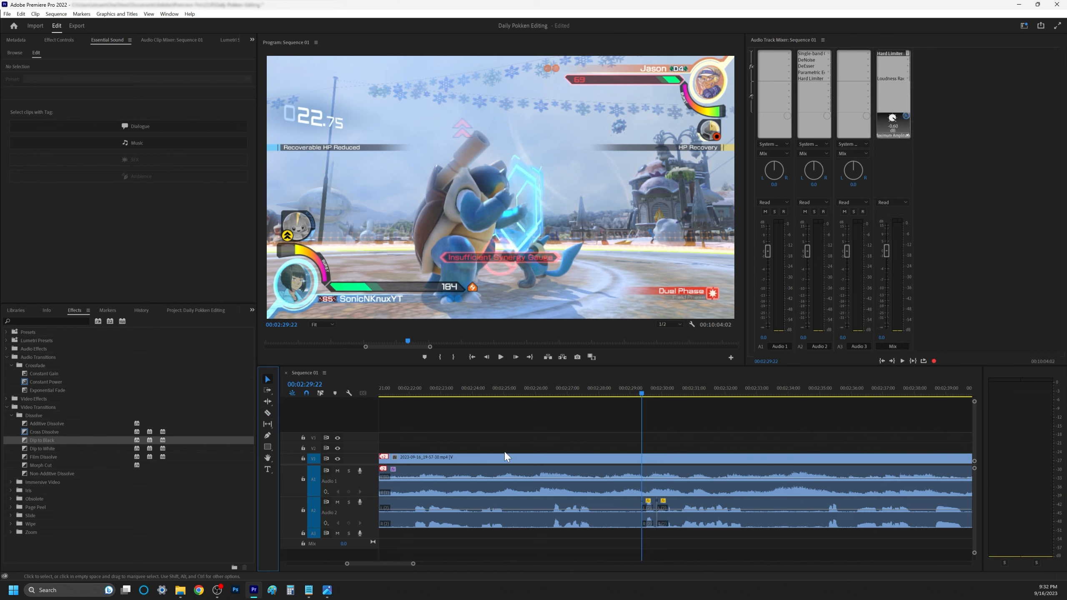
right_click(648, 519)
click(679, 410)
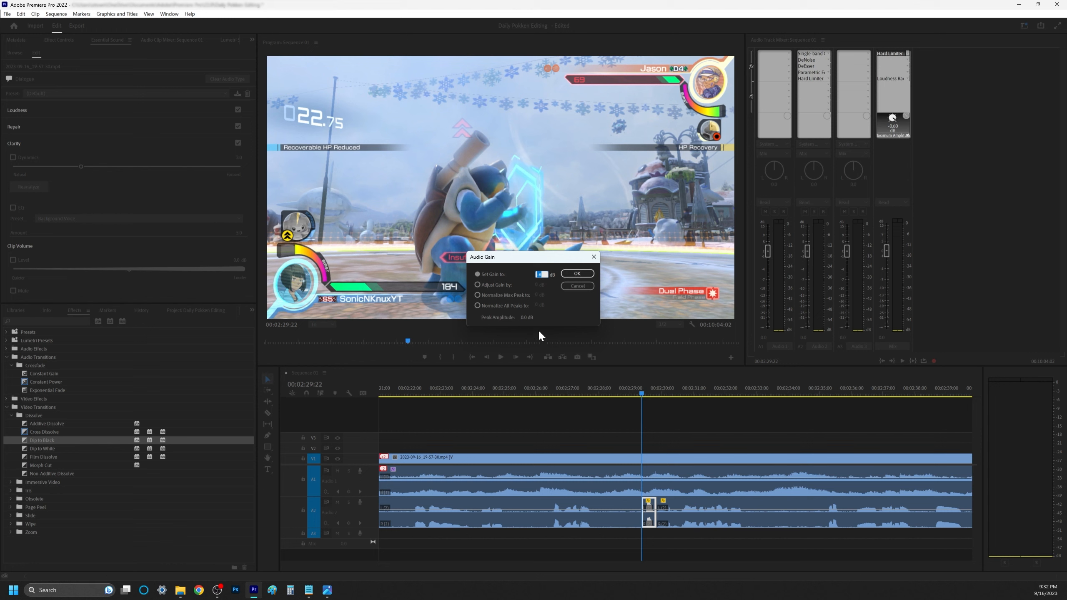
click(578, 273)
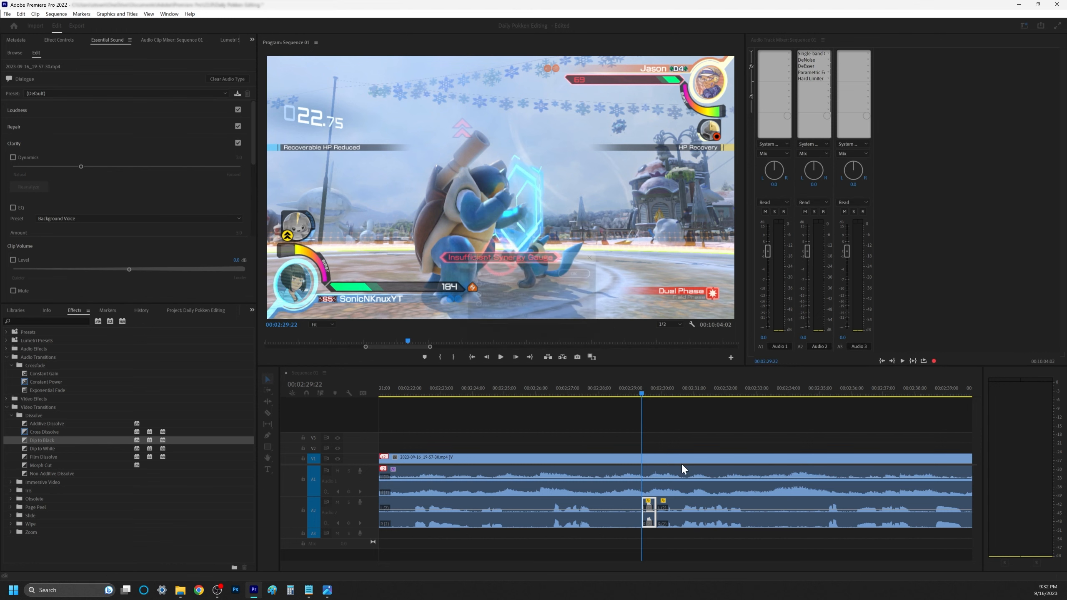
Cut Audio 2 around 00:02:32:40 and check the gain of the segment before the cut without changing it.
click(268, 413)
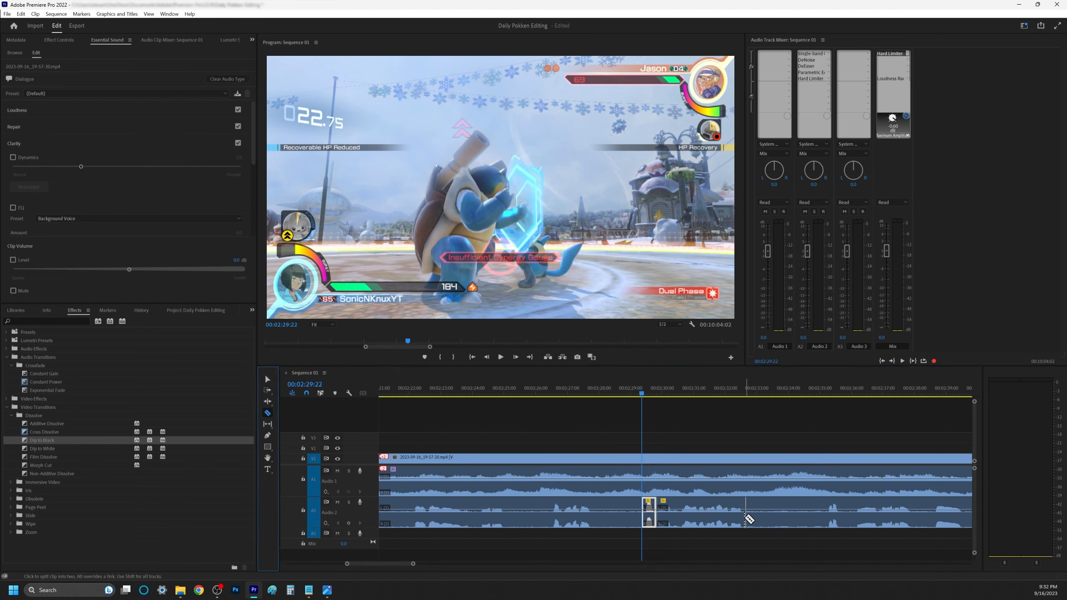
click(746, 519)
click(267, 379)
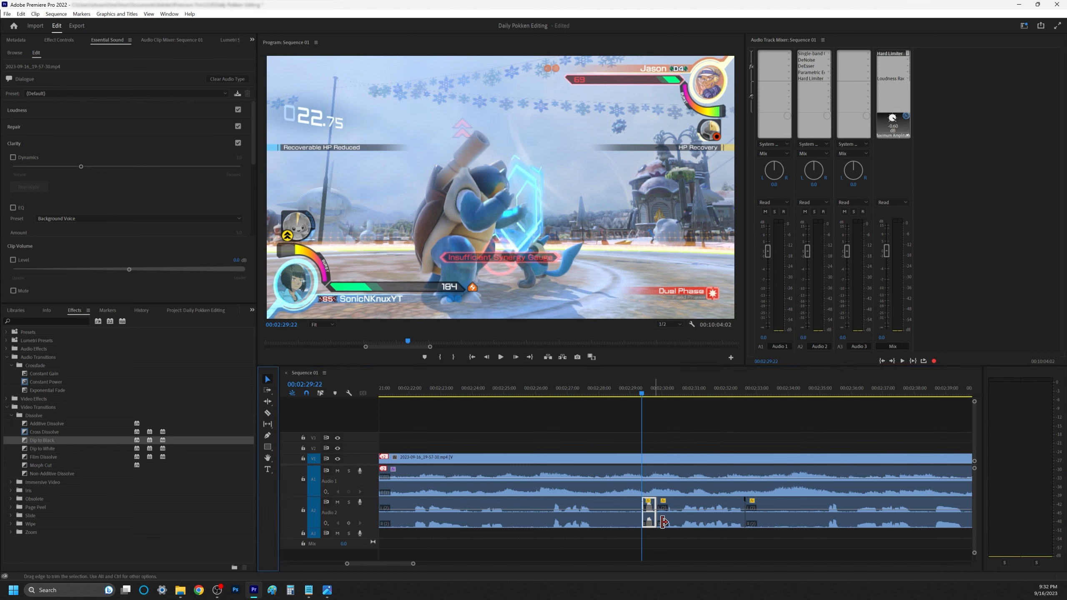
click(696, 528)
right_click(696, 528)
click(752, 413)
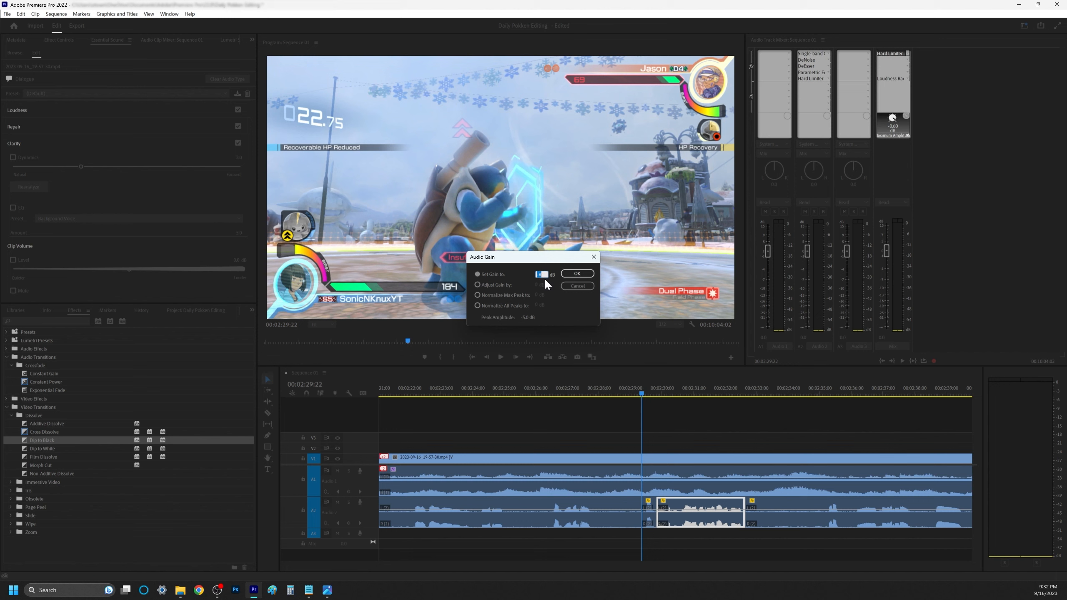
click(572, 287)
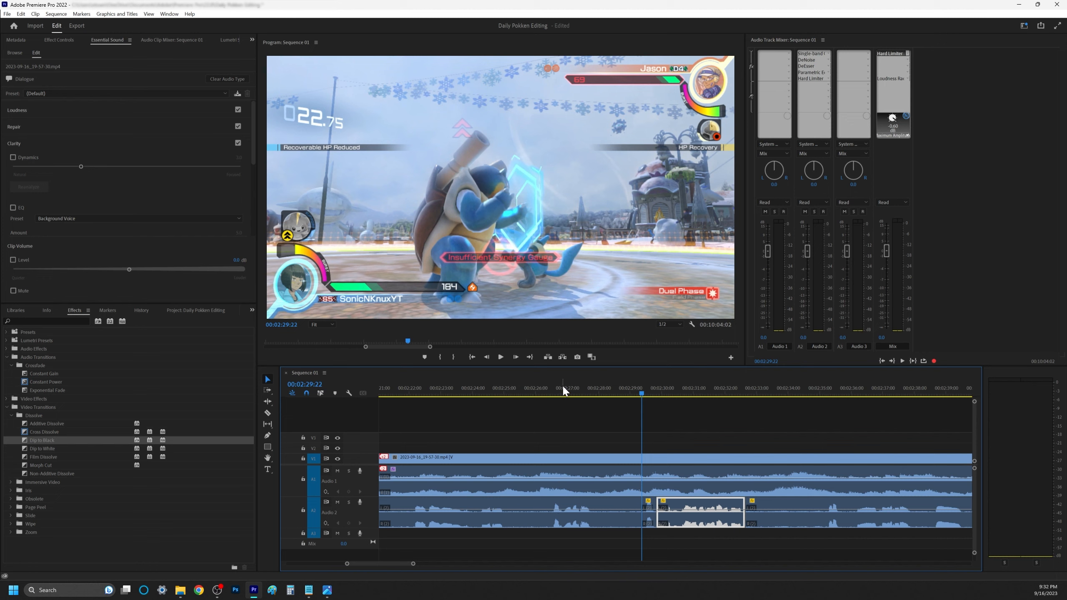
Undo the latest cuts and gain edit on Audio 2 around 00:02:29:22.
drag(561, 385, 589, 383)
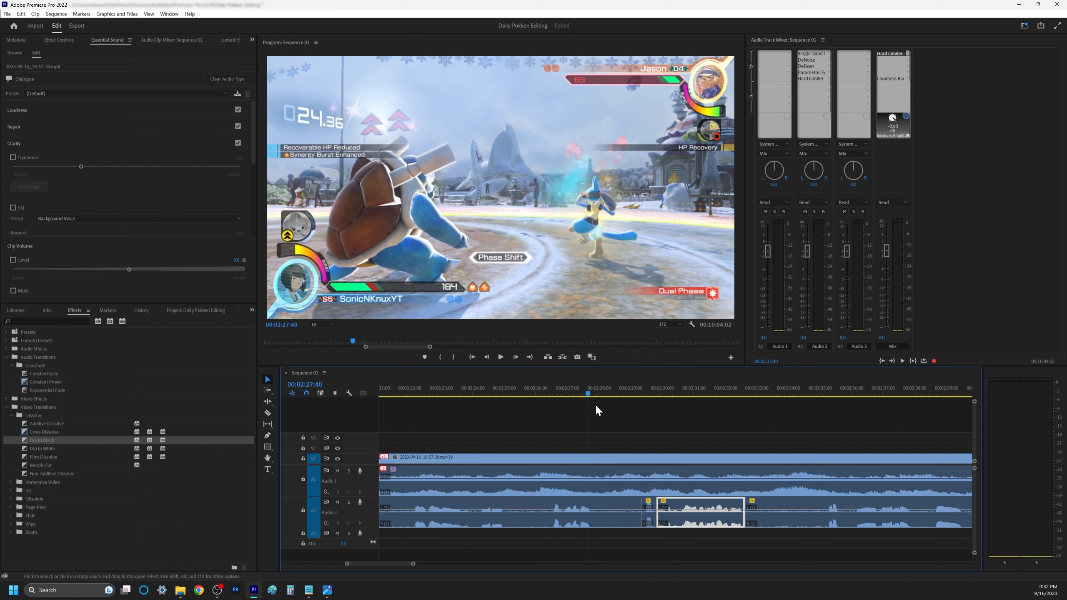
key(ctrl+z)
key(ctrl+z)
key(ctrl+z)
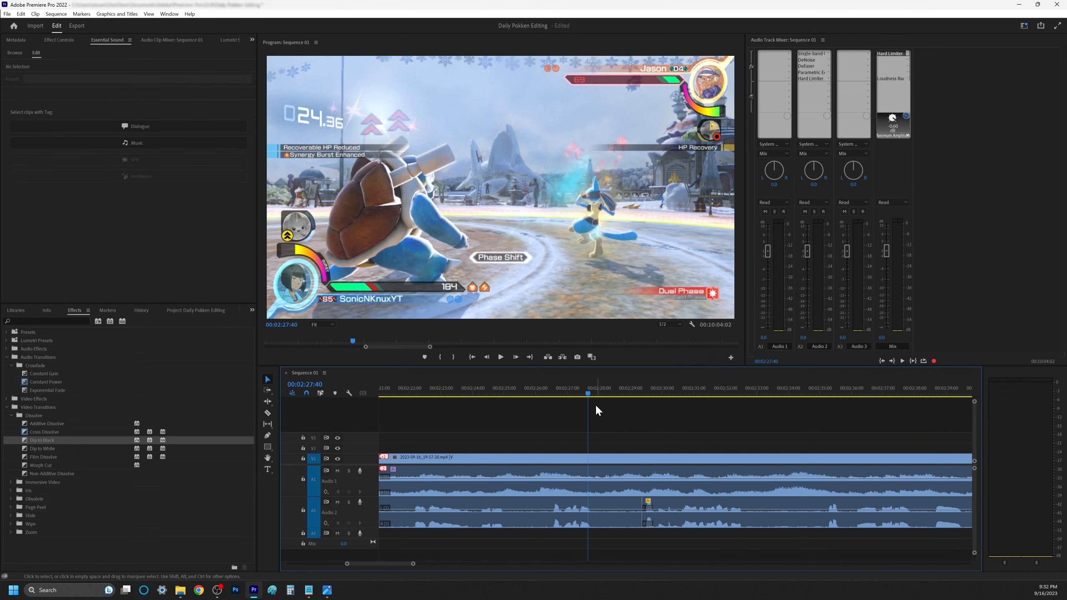
Examine the second Audio 2 commentary clip's waveform up close around 00:02:29:47.
alt+scroll(668, 415, down, 8)
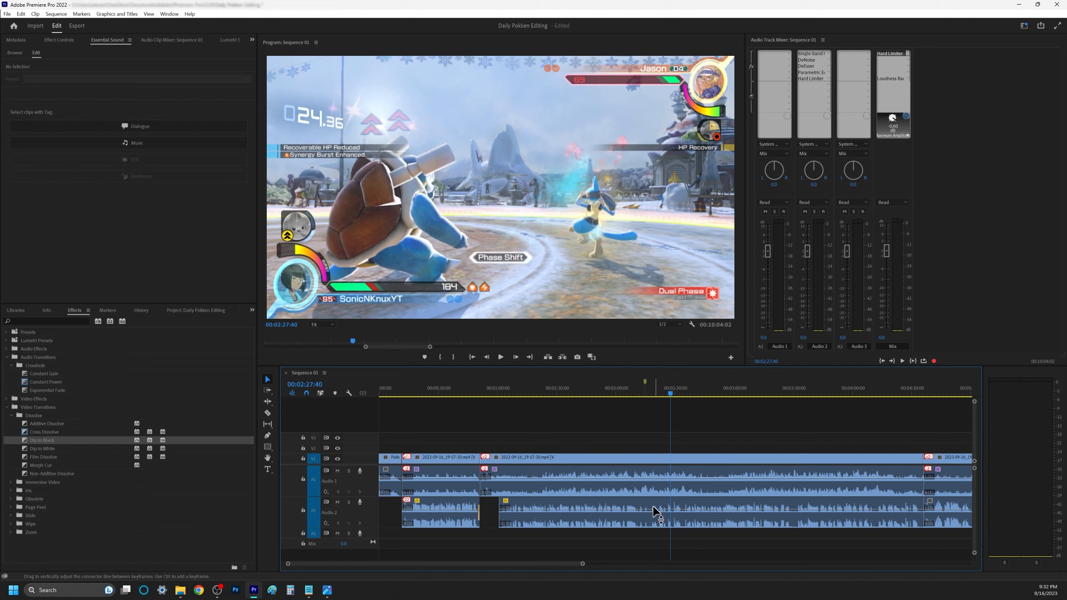
click(677, 390)
key(equal)
key(equal)
key(equal)
key(equal)
key(equal)
drag(583, 389, 597, 388)
Inspect the Audio 2 waveform around 00:03:10:10 and play that passage in the full mix.
key(minus)
key(minus)
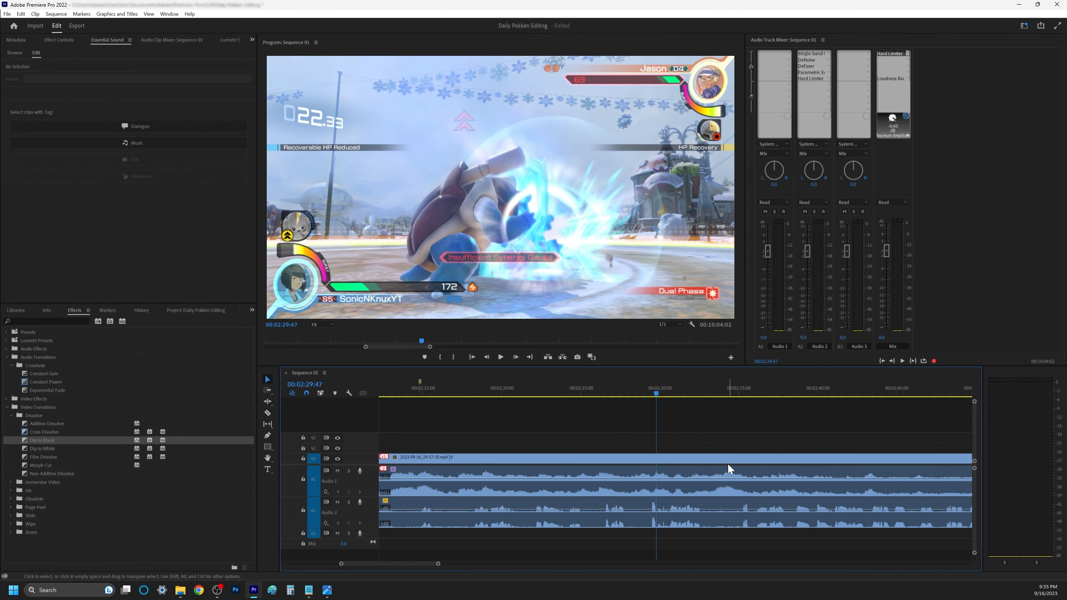
key(minus)
key(minus)
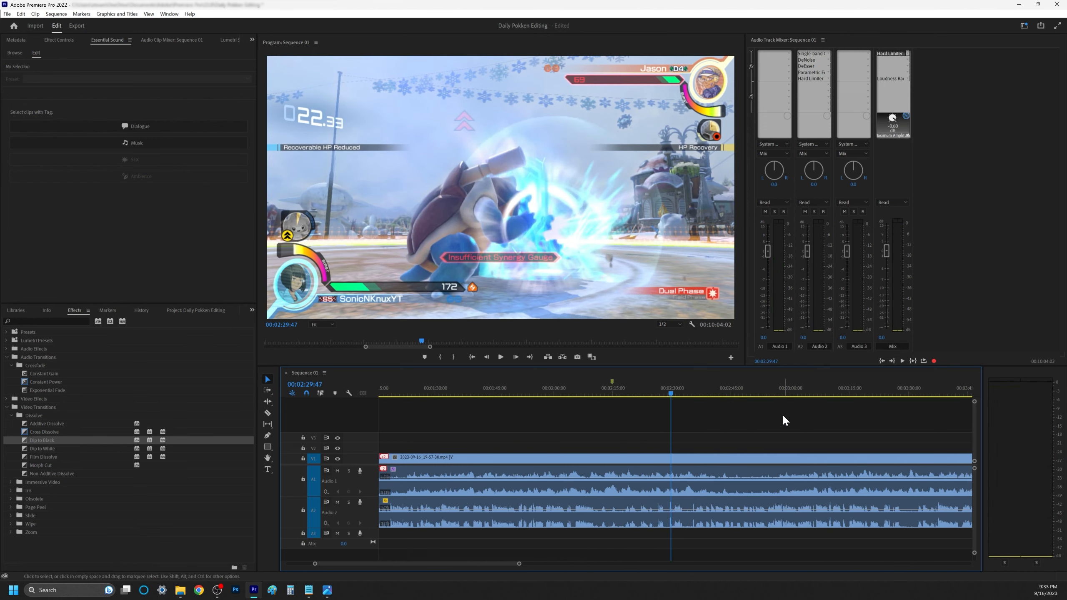
drag(819, 393, 831, 392)
key(equal)
key(equal)
key(equal)
key(equal)
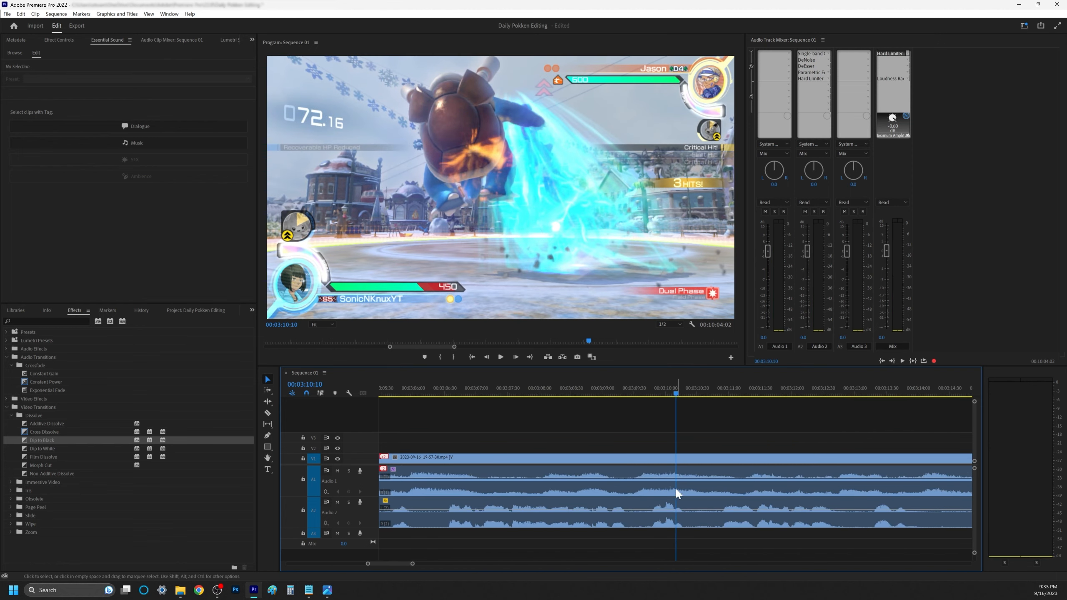
drag(647, 387, 641, 387)
key(space)
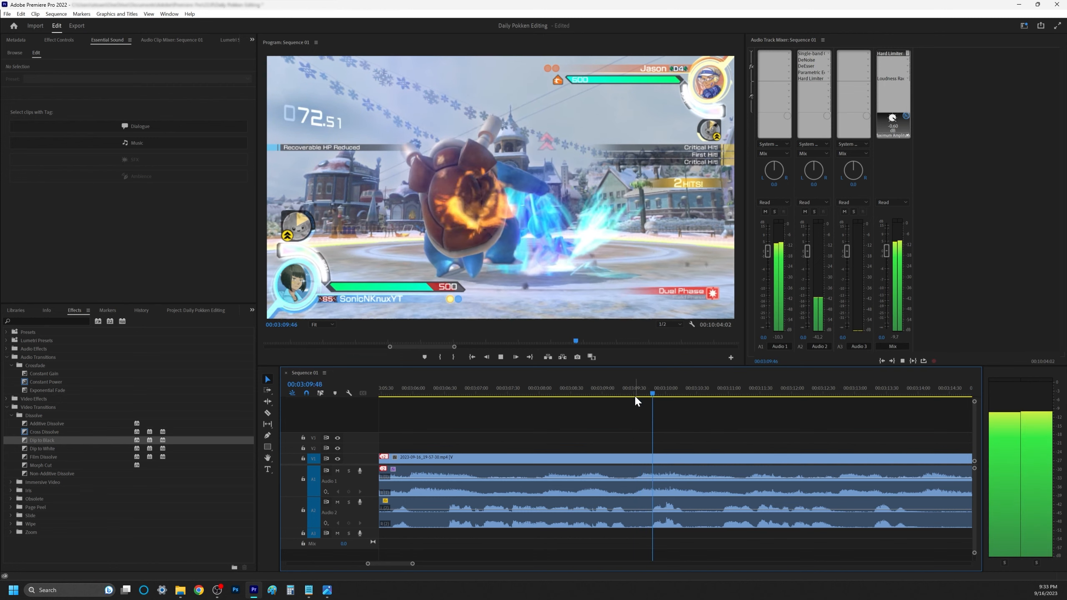
key(space)
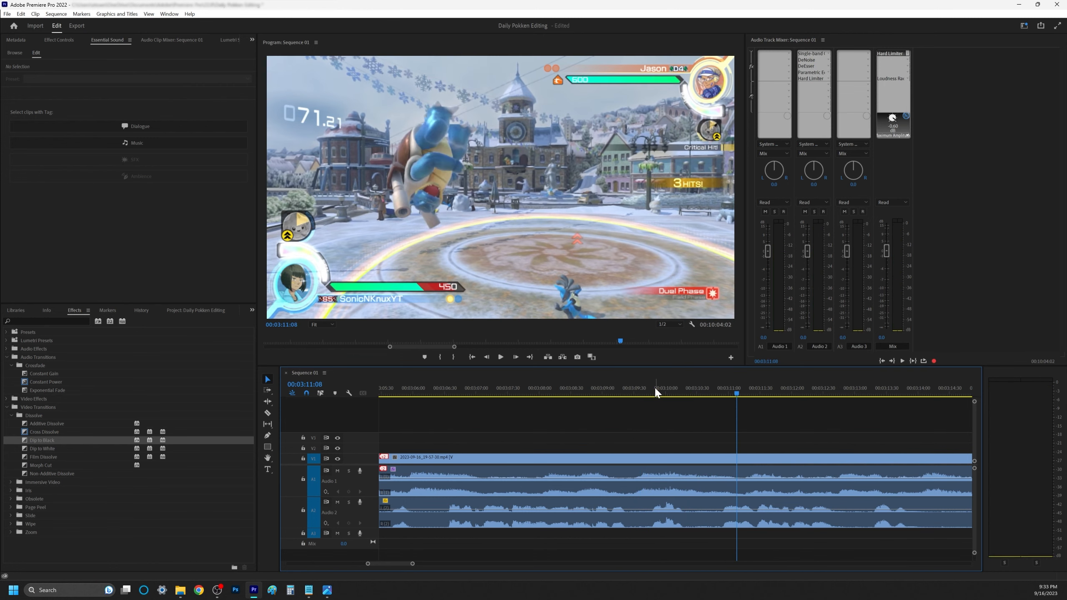
Inspect the Audio 2 waveform from 00:04:24:42 and play the battle results passage twice to check its commentary levels.
key(minus)
key(minus)
key(minus)
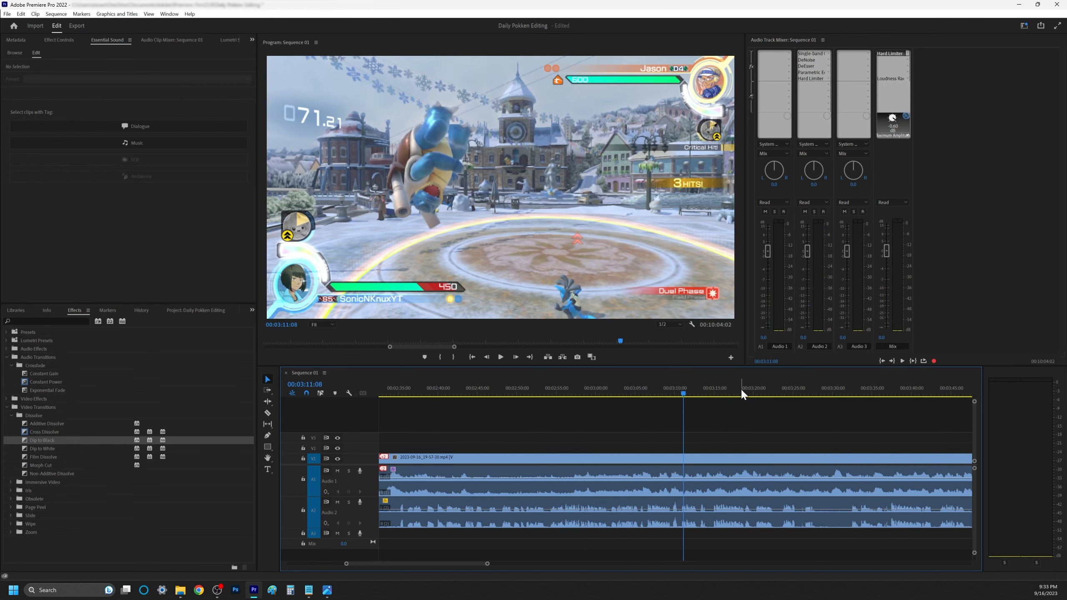
drag(758, 395, 814, 423)
key(=)
key(=)
key(=)
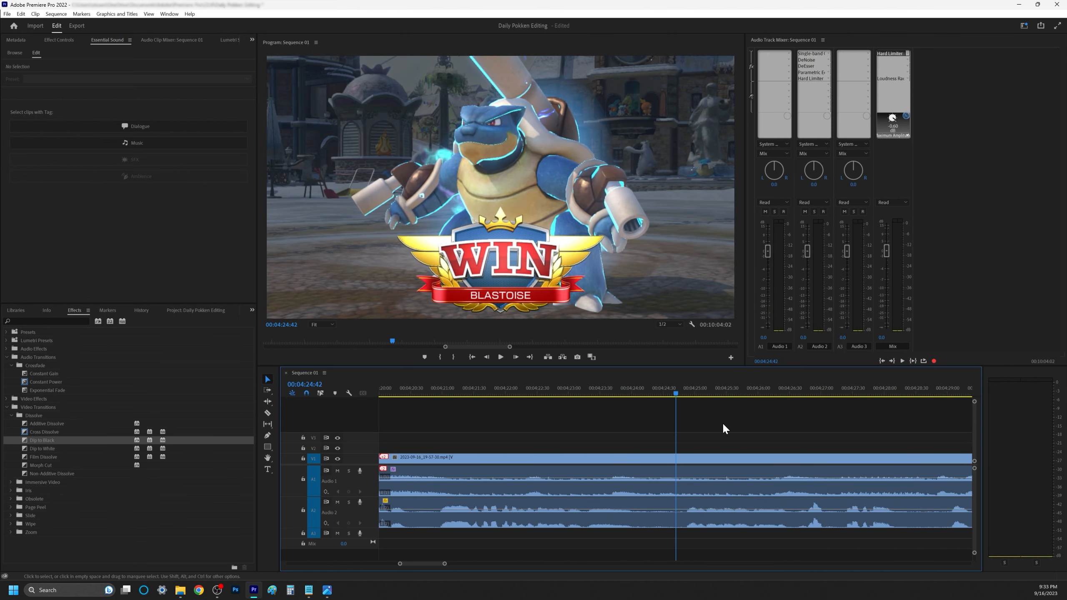
key(space)
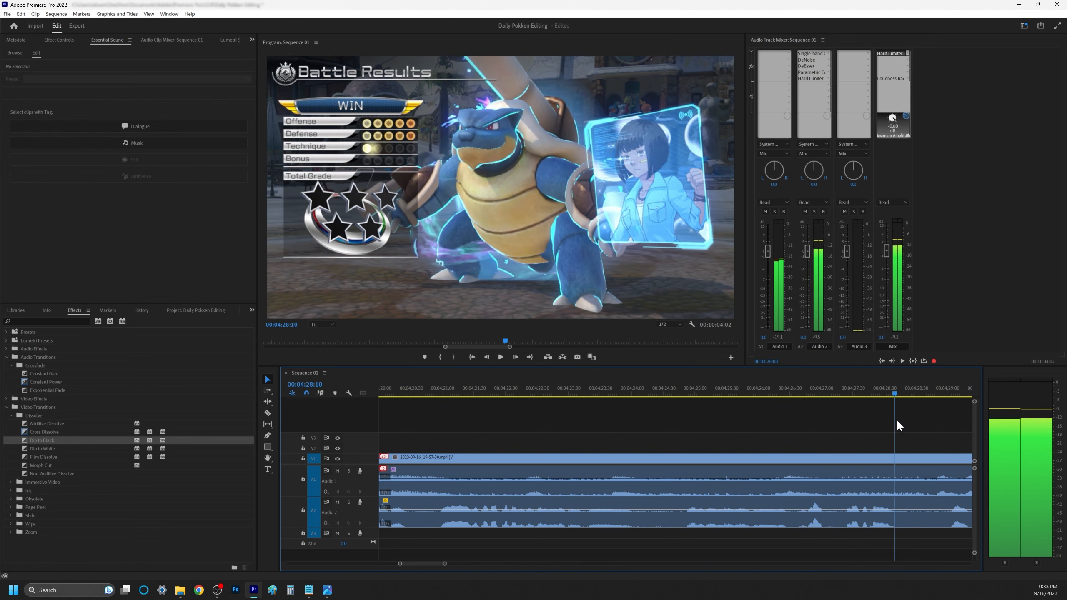
click(708, 396)
key(space)
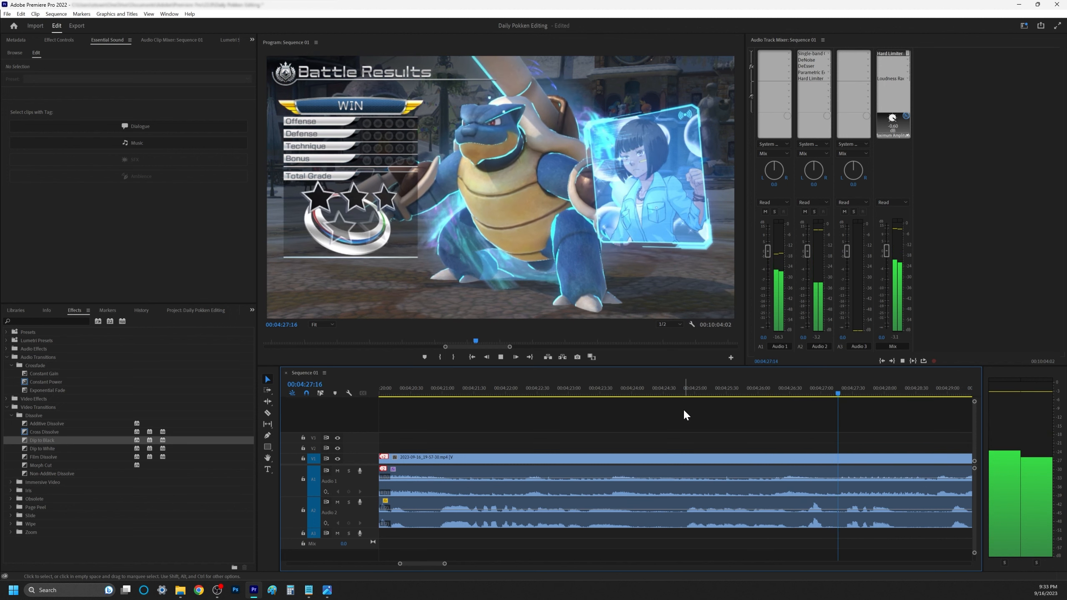
key(space)
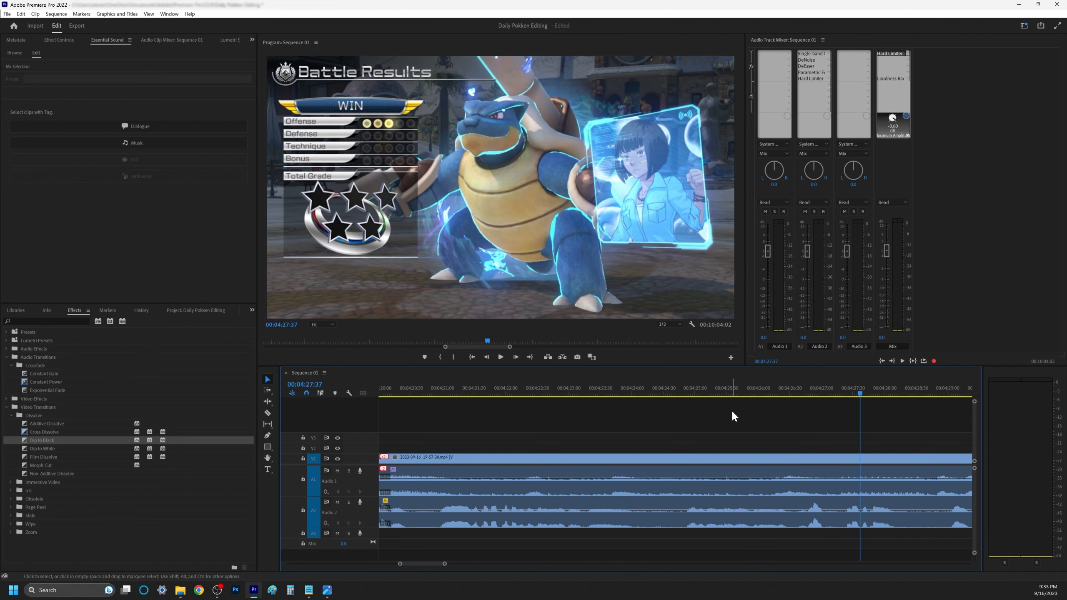
Bring the Audio 2 clips across the whole sequence into view for comparison.
key(minus)
key(minus)
key(minus)
key(minus)
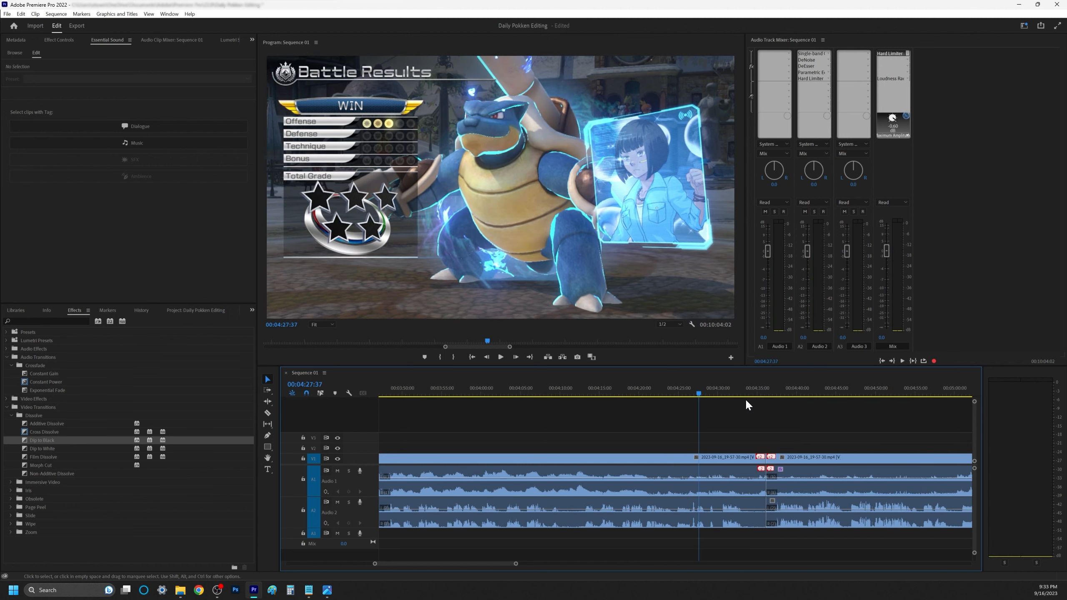
key(minus)
key(minus)
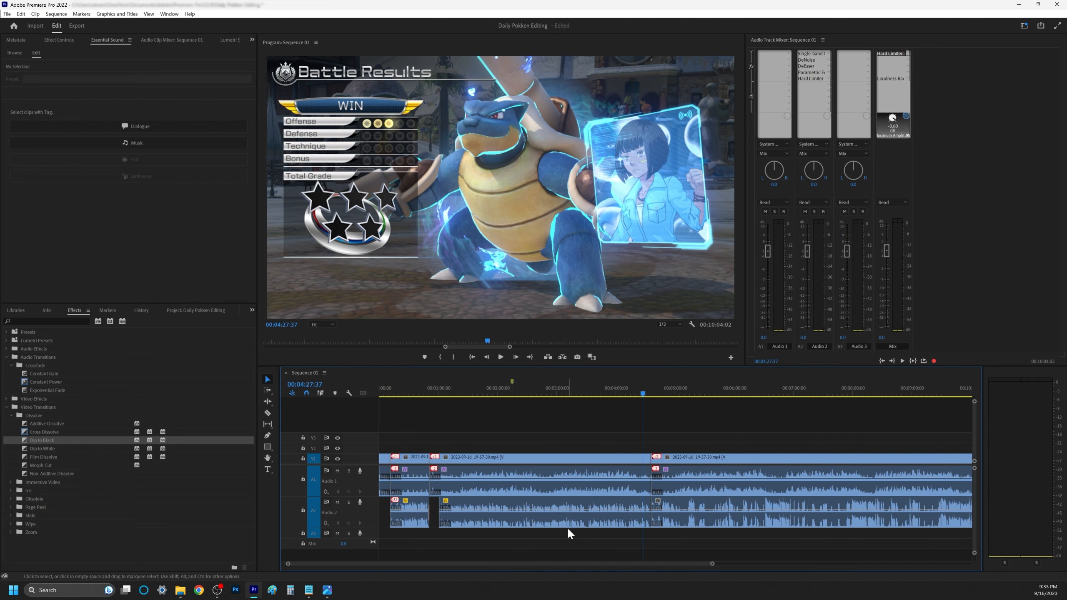
click(566, 526)
right_click(566, 526)
click(784, 434)
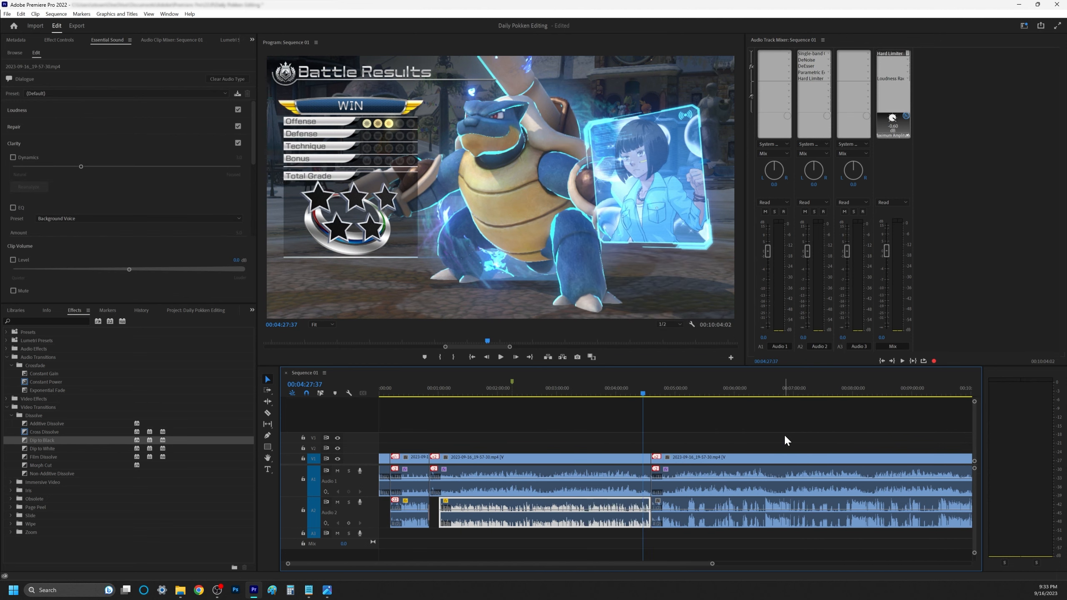
click(746, 525)
right_click(746, 524)
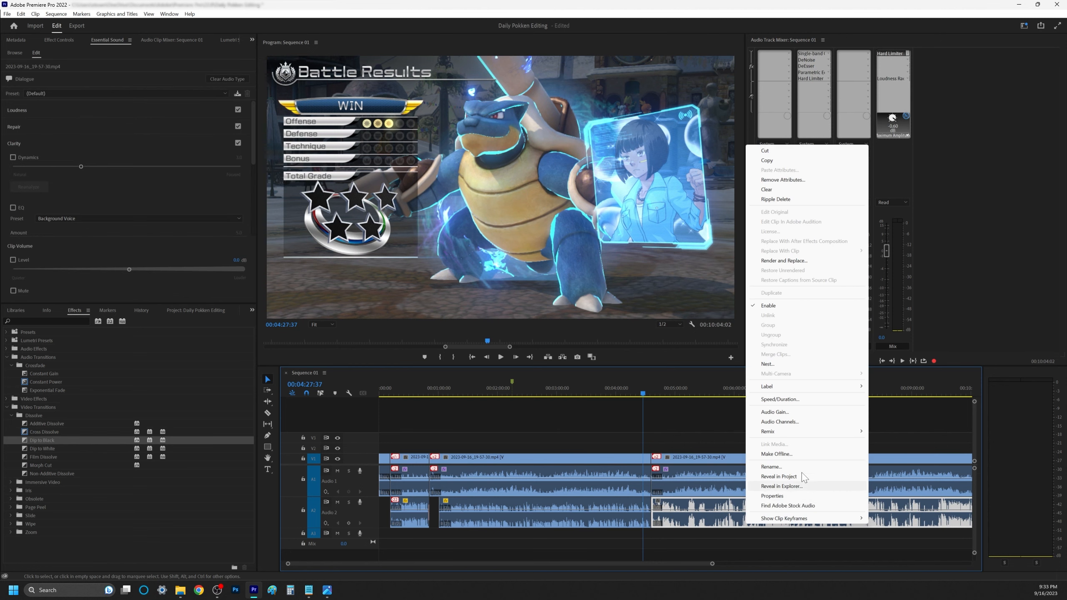
click(719, 422)
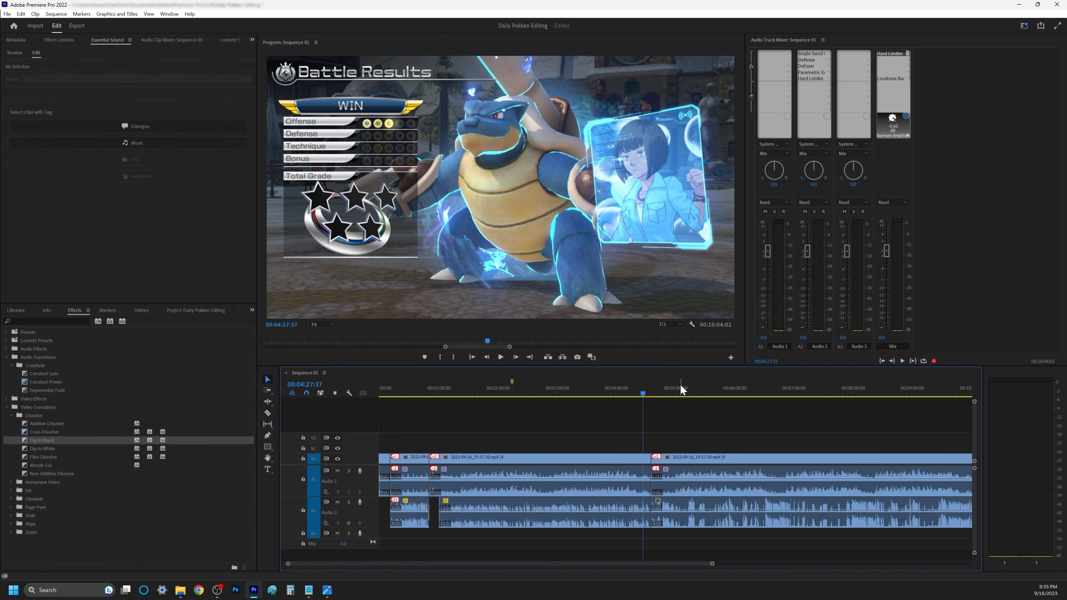
Check the peak amplitude in the last Audio 2 commentary clip's Audio Gain settings without changing them.
drag(681, 386, 844, 410)
click(778, 507)
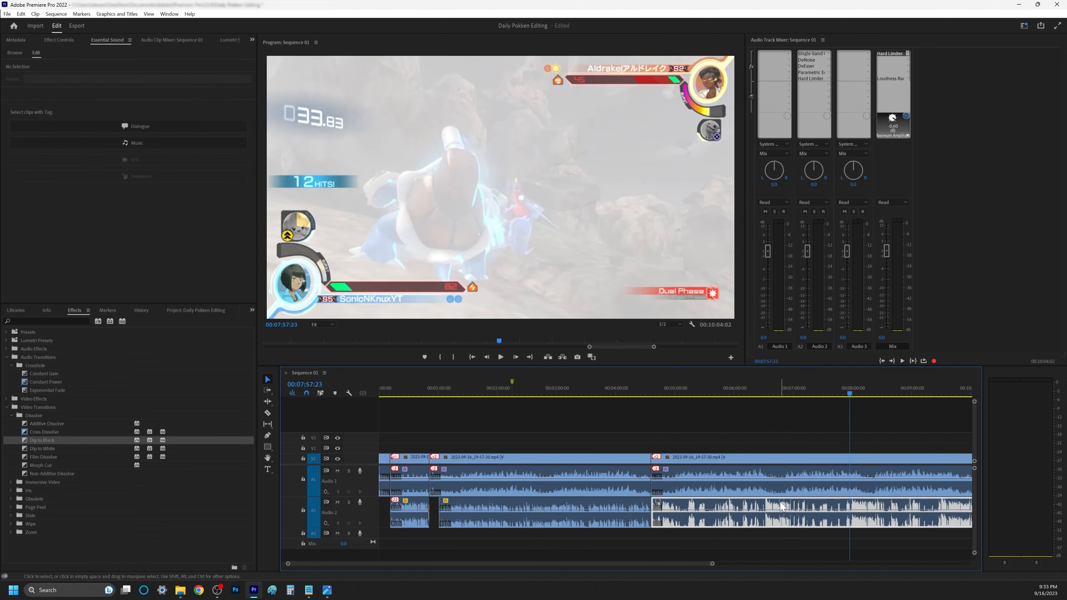
right_click(779, 507)
click(809, 390)
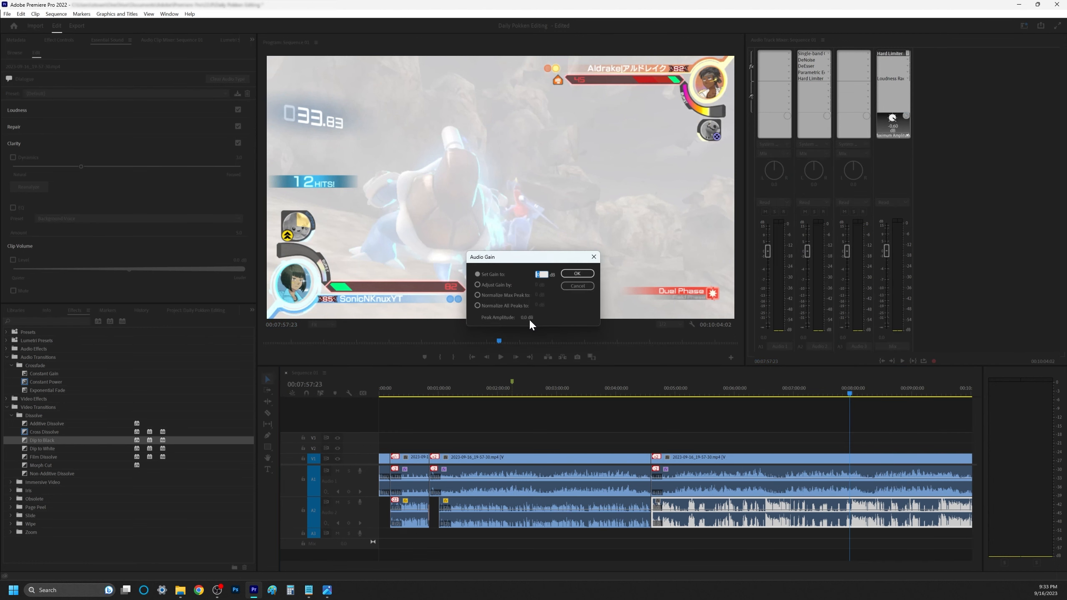
click(577, 286)
click(767, 443)
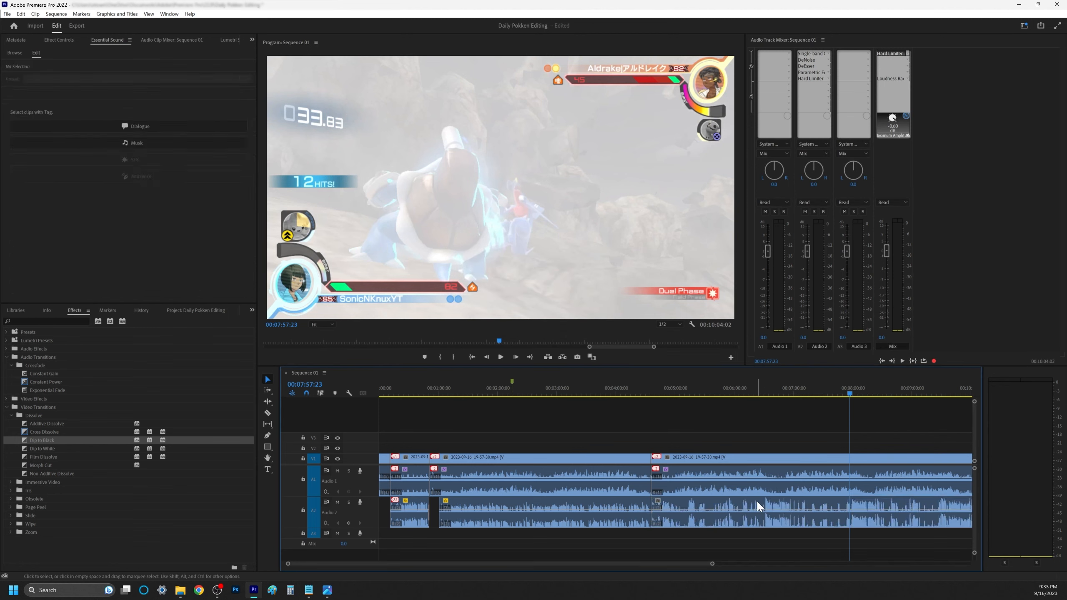
Set the last Audio 2 commentary clip's gain to -6 dB.
right_click(758, 526)
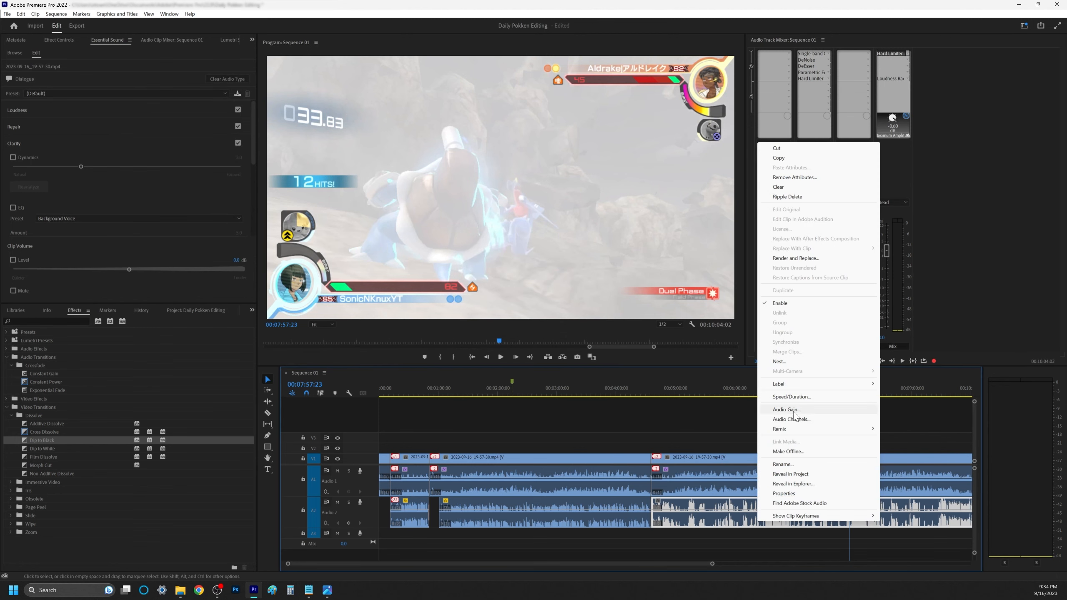
click(794, 412)
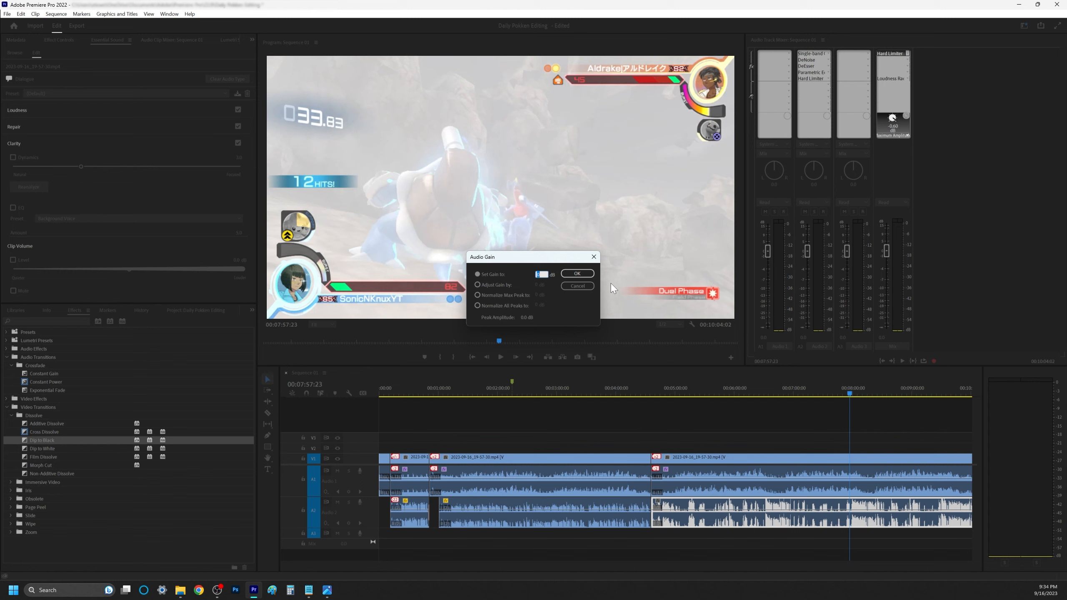
text(-)
text(6)
key(Return)
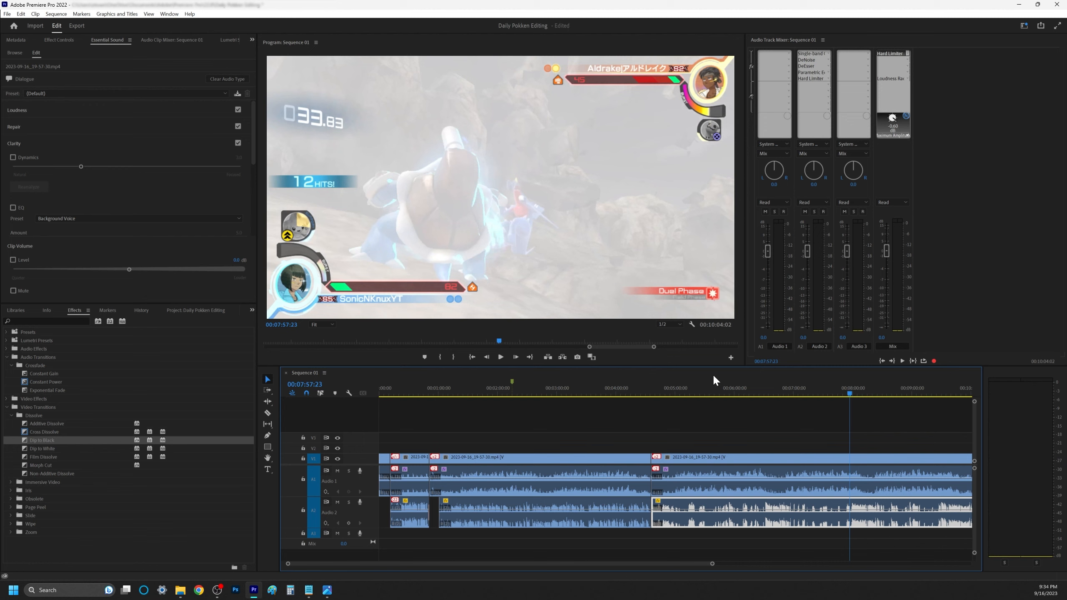
Play the last commentary clip around 00:05:56 to check its level against the game audio.
click(683, 392)
drag(683, 392, 769, 394)
key(equal)
key(equal)
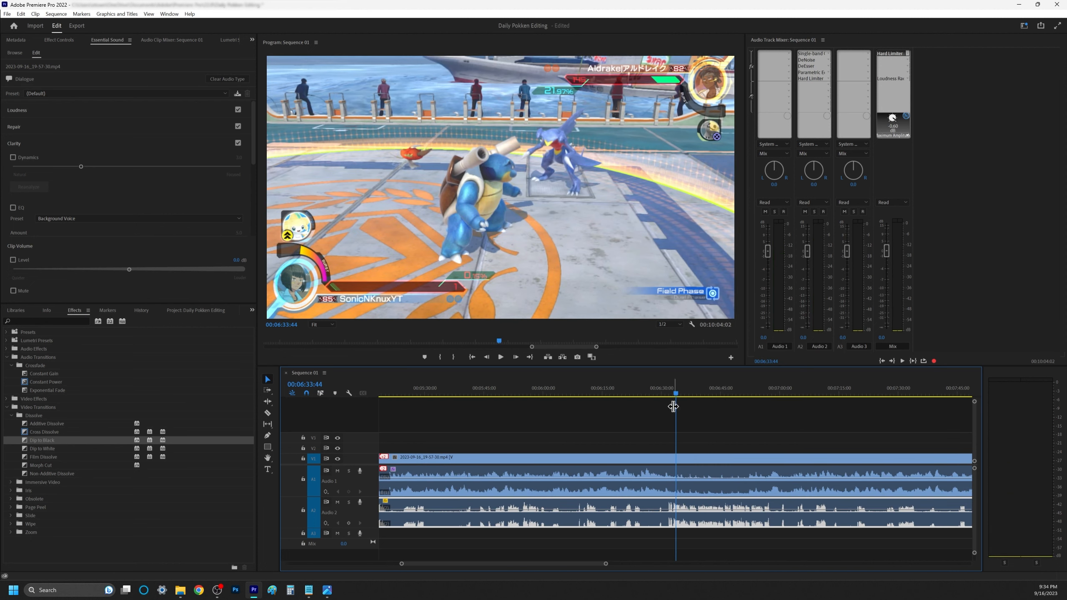
drag(672, 393, 732, 421)
key(space)
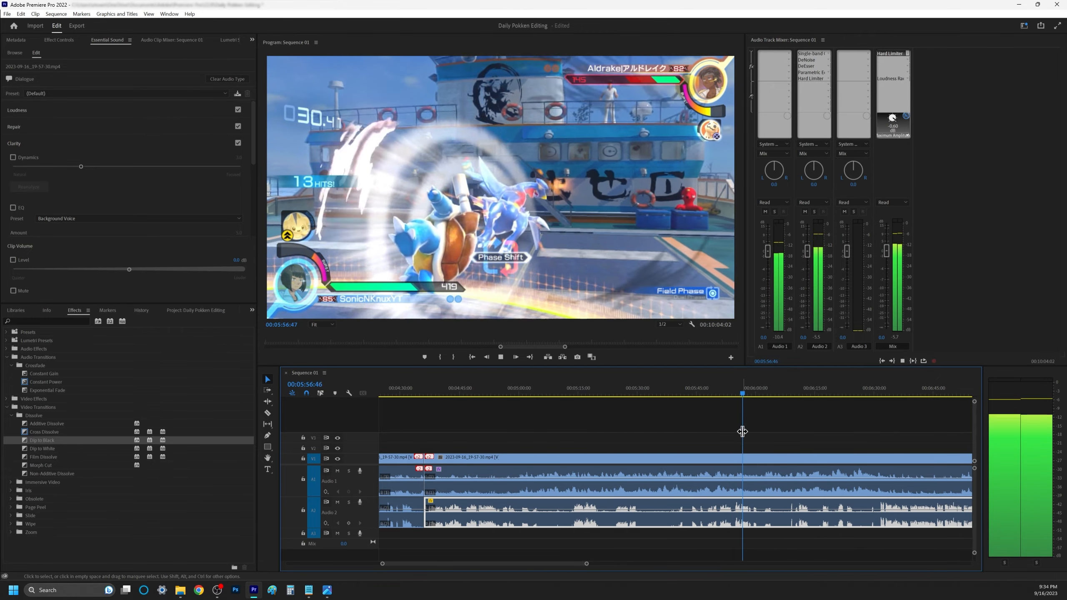
key(space)
Play the passages from 00:06:30:12 and around 00:08:57:45 to check the commentary levels in the mix.
click(871, 392)
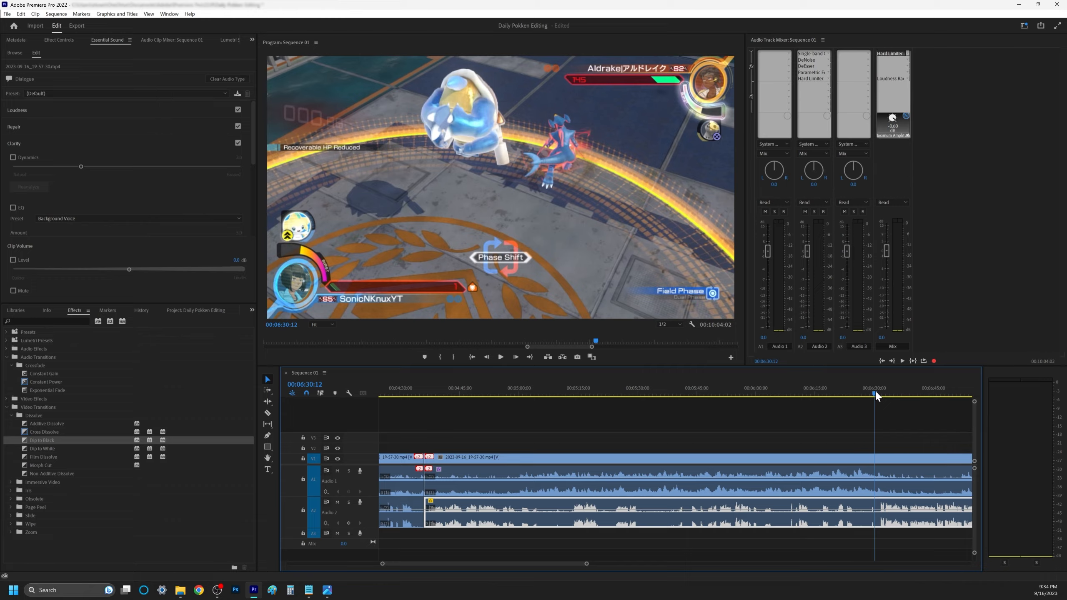
key(space)
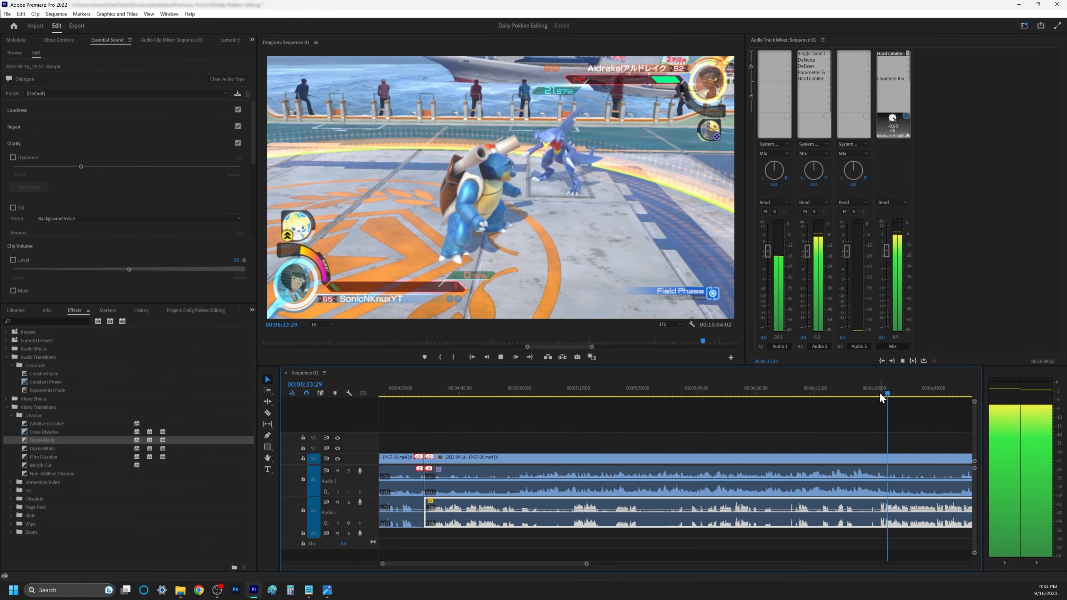
drag(889, 395, 701, 405)
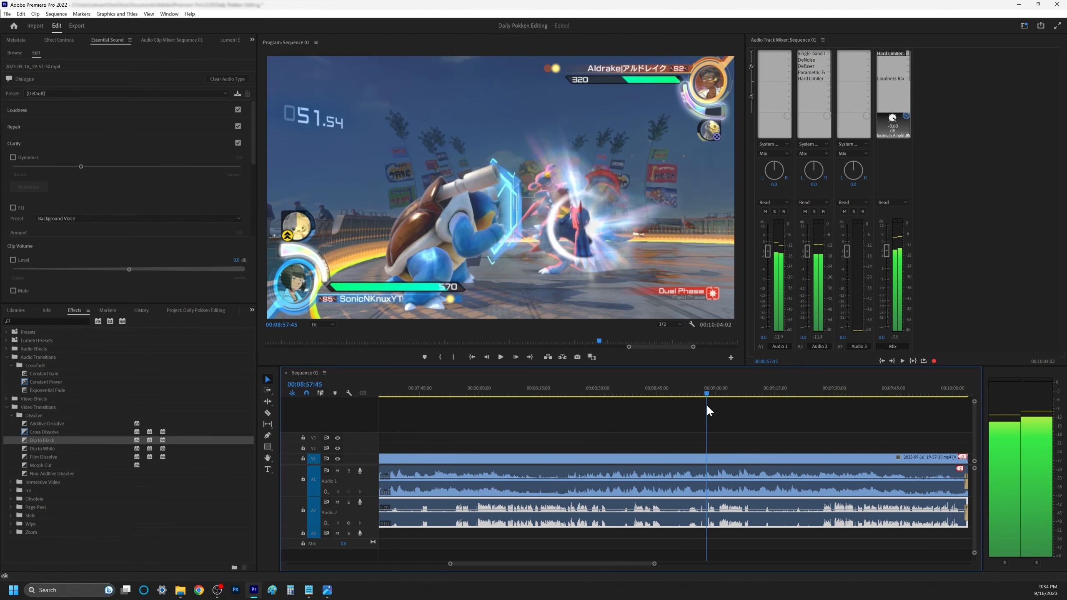
key(space)
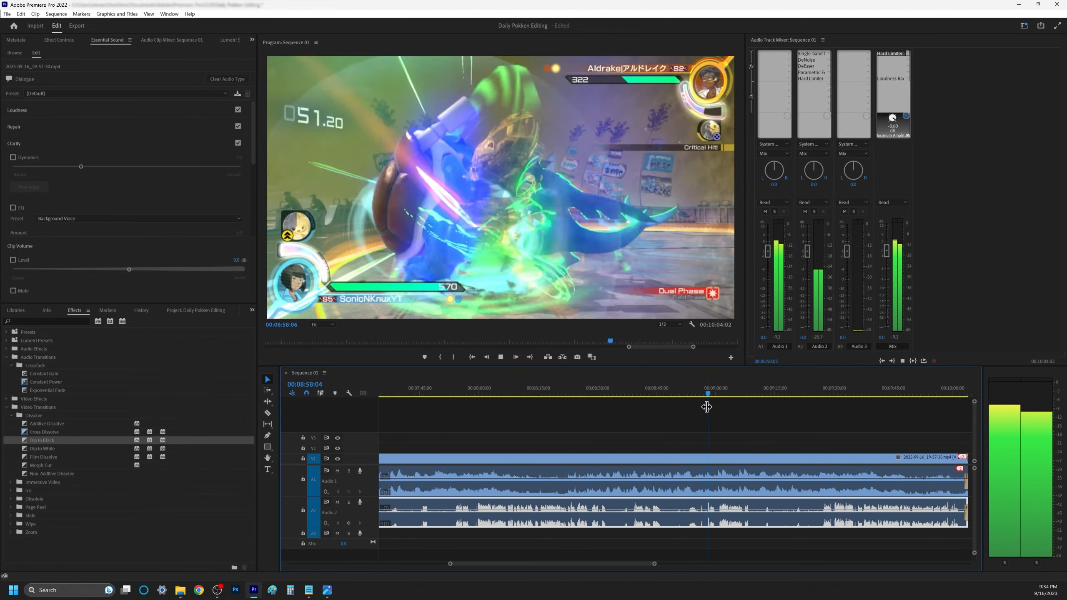
key(space)
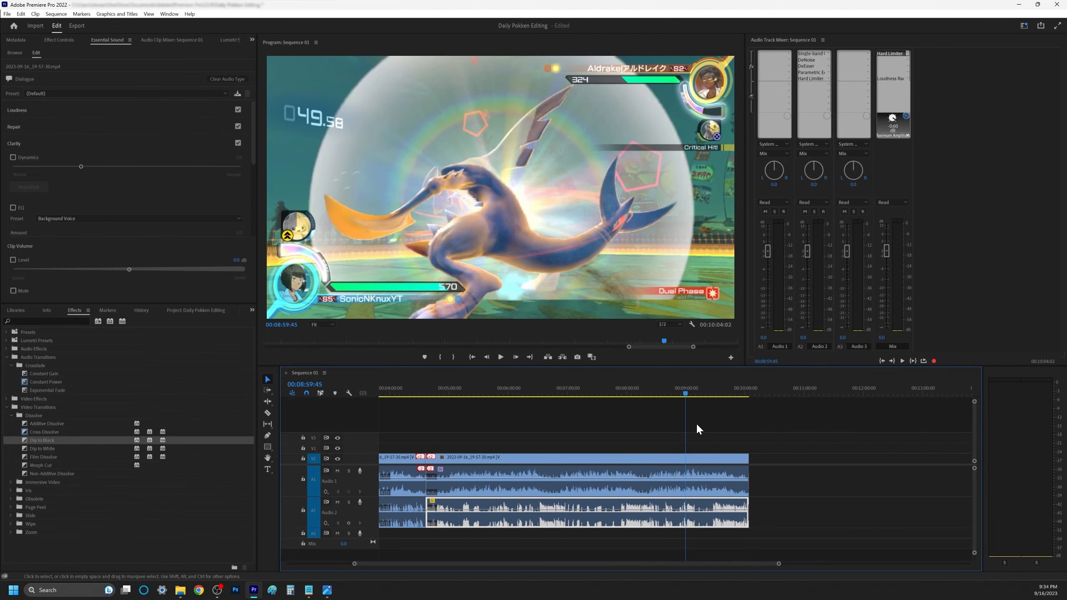
Compare the second and last Audio 2 clips' waveforms with the whole sequence in view.
key(minus)
key(equal)
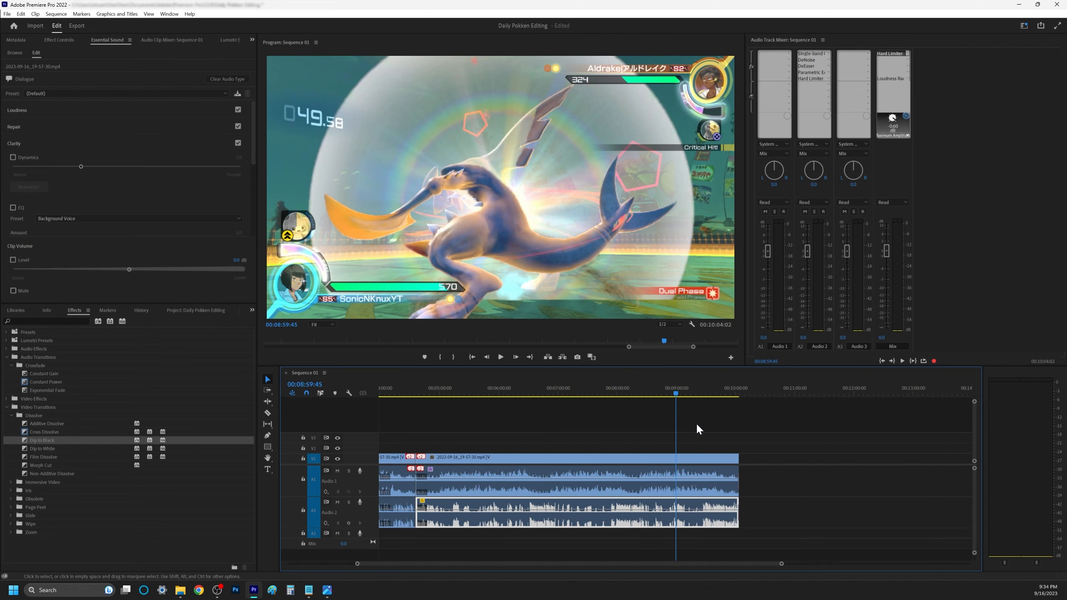
key(minus)
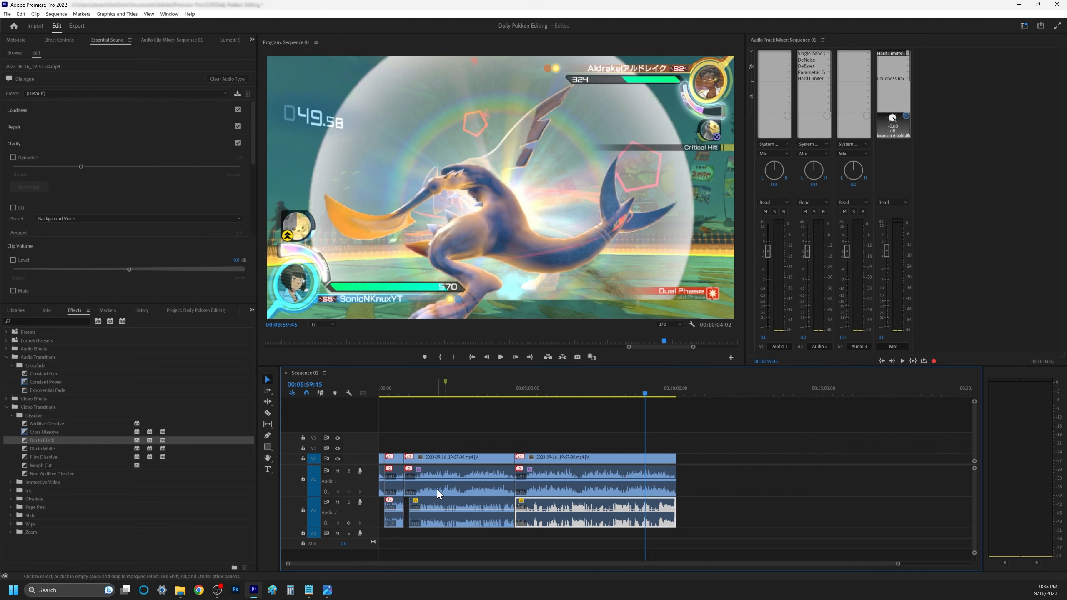
click(446, 501)
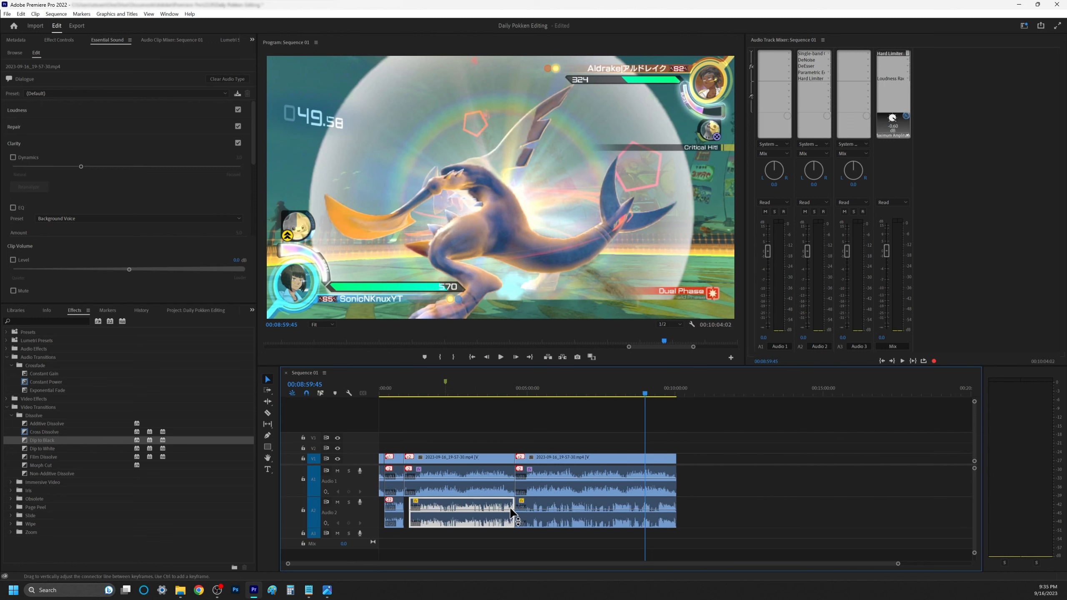
click(551, 500)
click(475, 503)
Select the second Audio 1 game clip and enlarge the Essential Sound panel to show its full ducking settings.
click(443, 491)
click(451, 393)
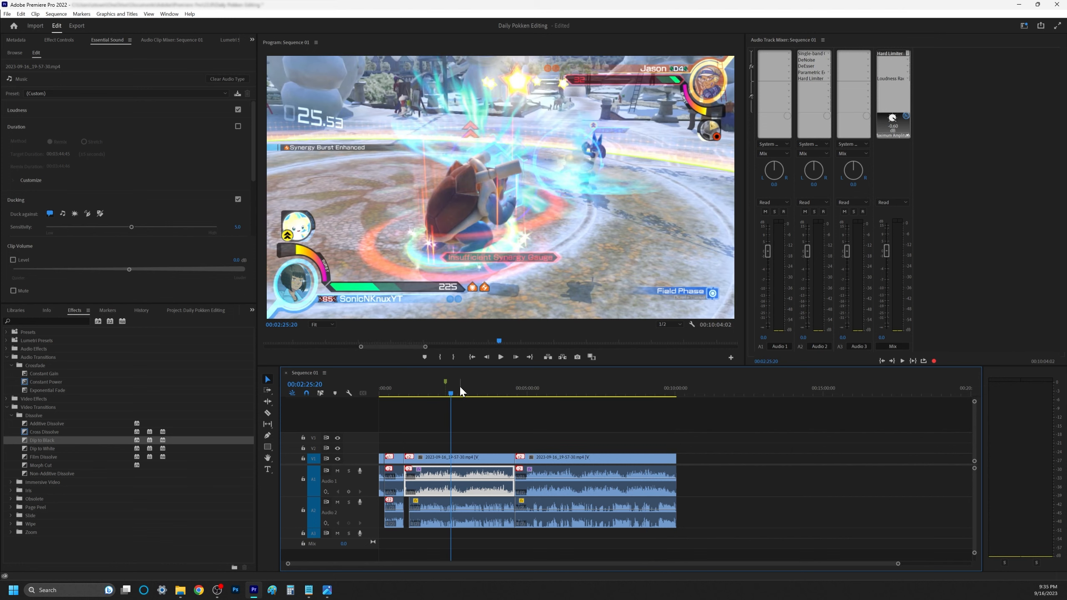
click(461, 390)
click(459, 391)
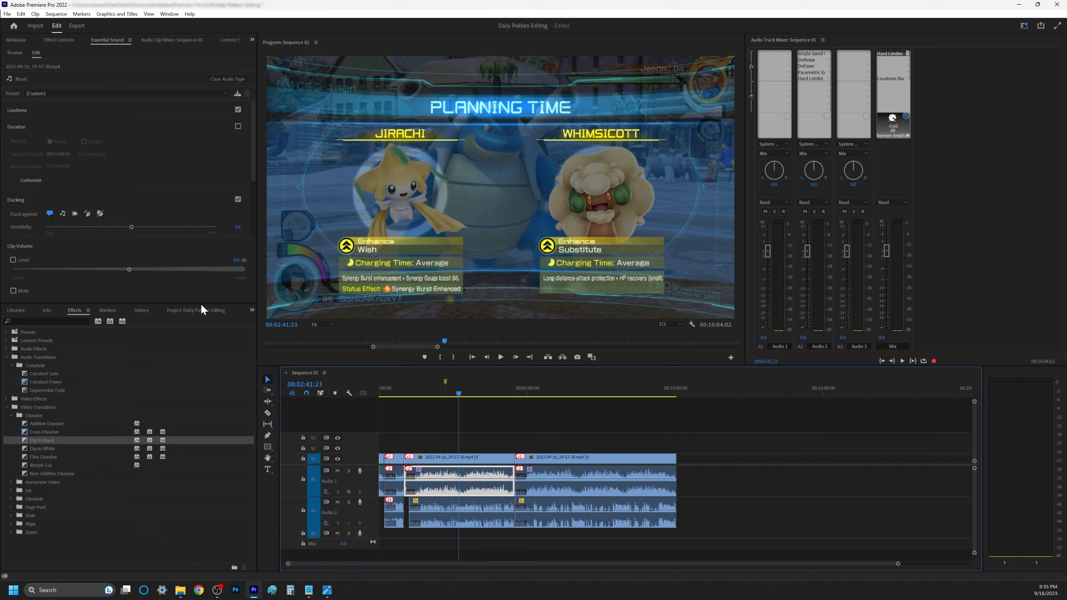
drag(200, 304, 187, 424)
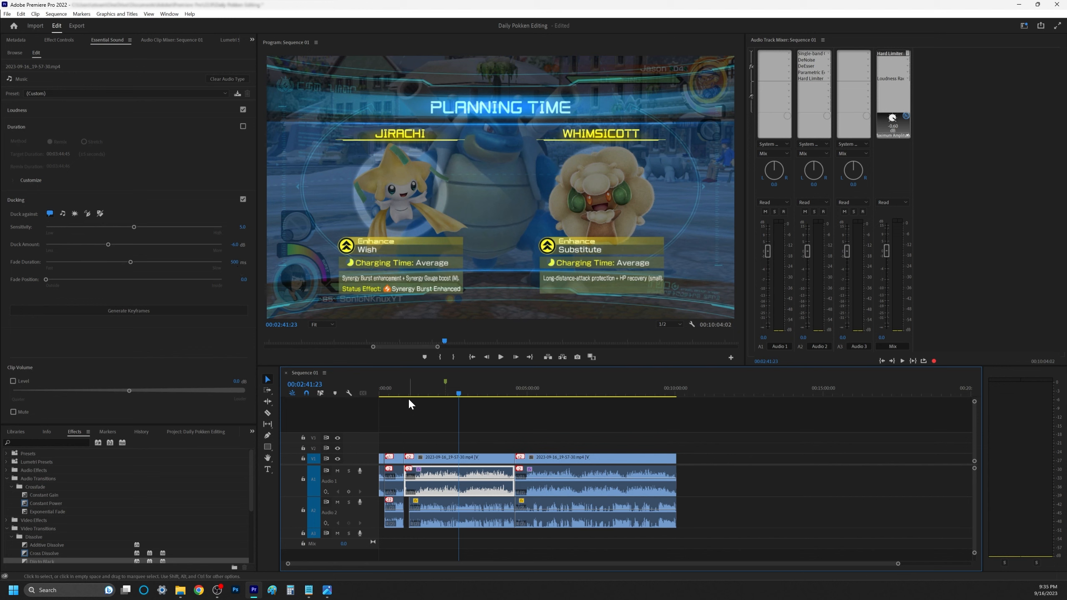
Split the second Audio 1 game clip at 00:02:43:10 with the Razor tool.
key(equal)
key(equal)
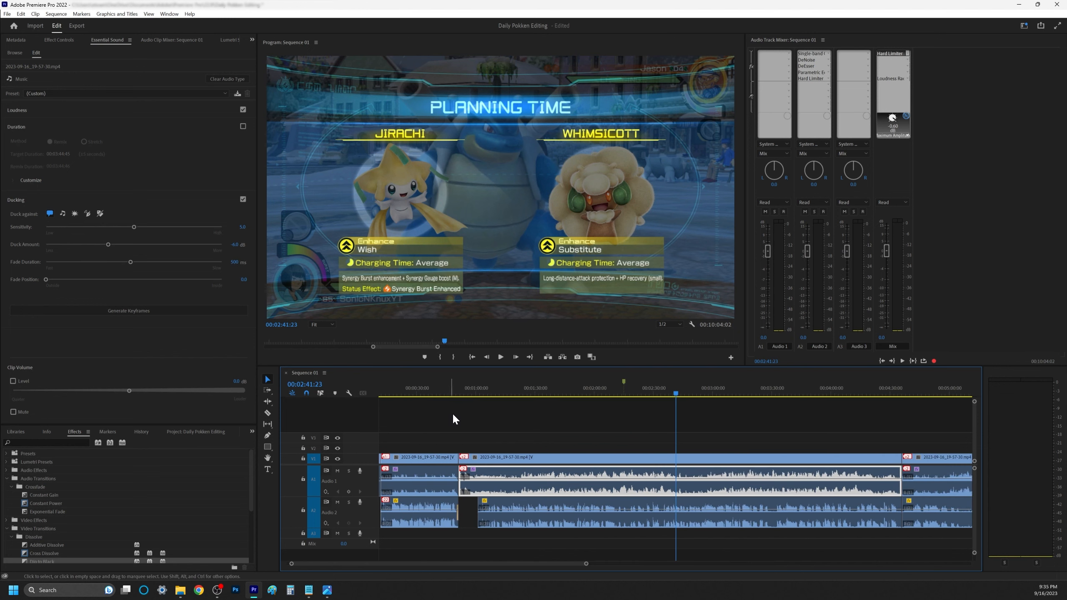
key(equal)
key(equal)
key(equal)
key(equal)
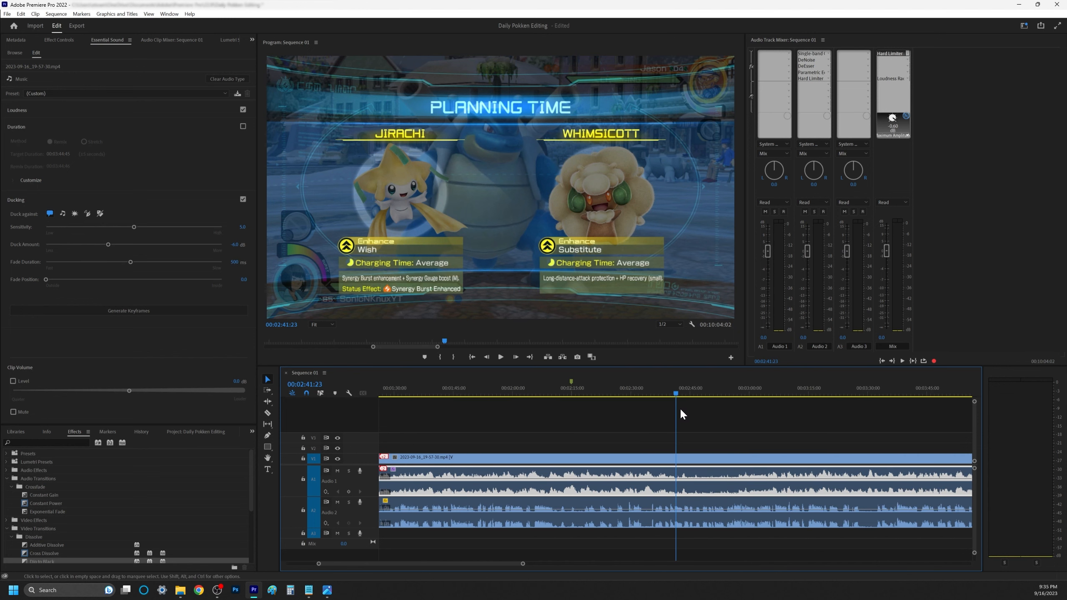
click(733, 390)
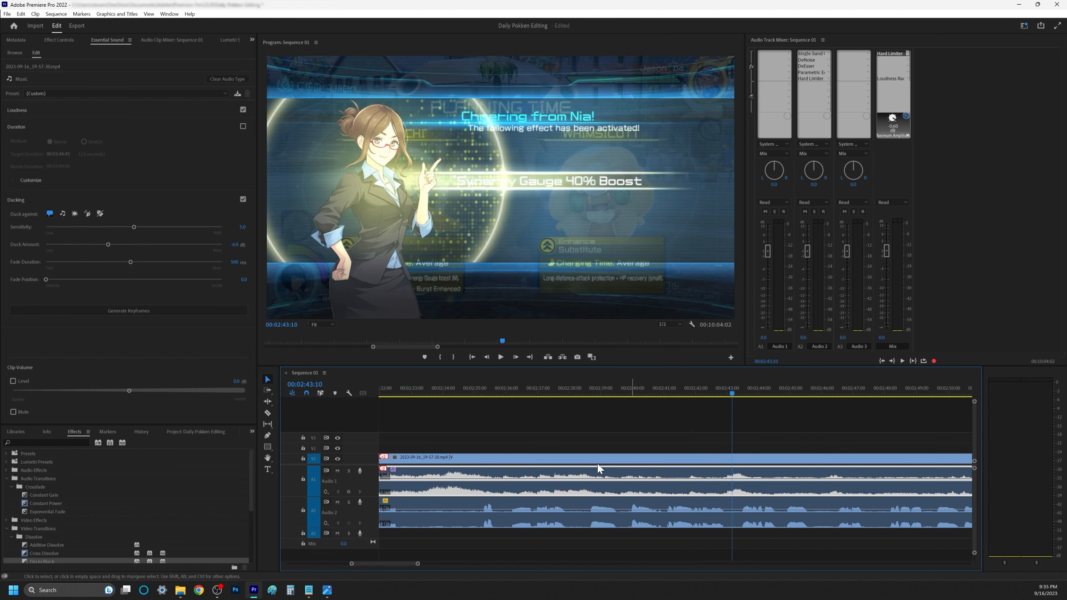
key(minus)
click(268, 413)
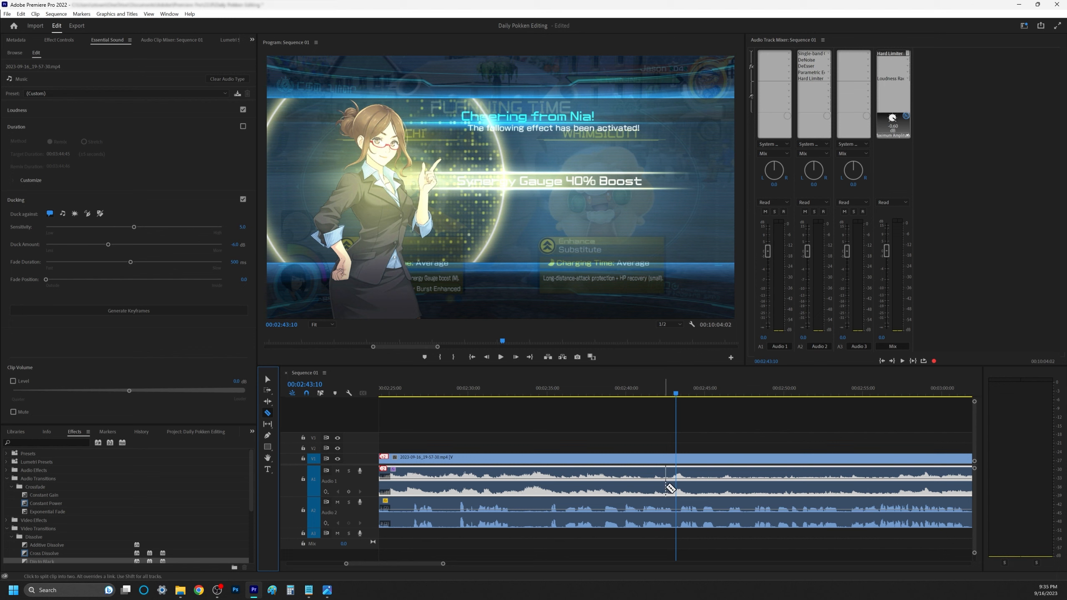
key(backslash)
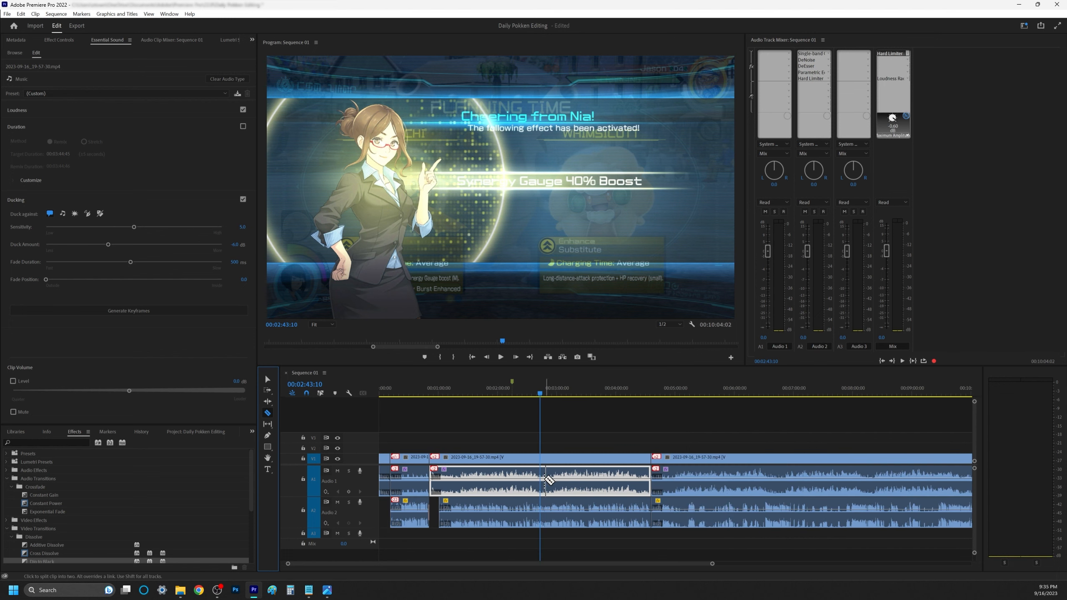
key(backslash)
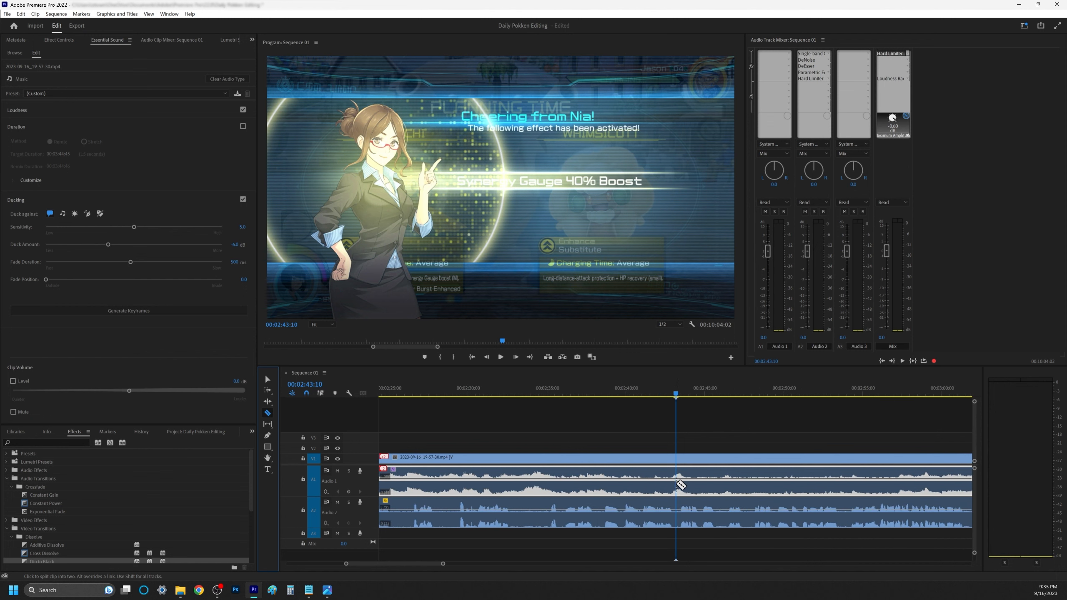
click(678, 482)
Scrub past the Audio 1 cut to 00:03:29:45 and review the split clips across the sequence.
key(minus)
key(minus)
key(minus)
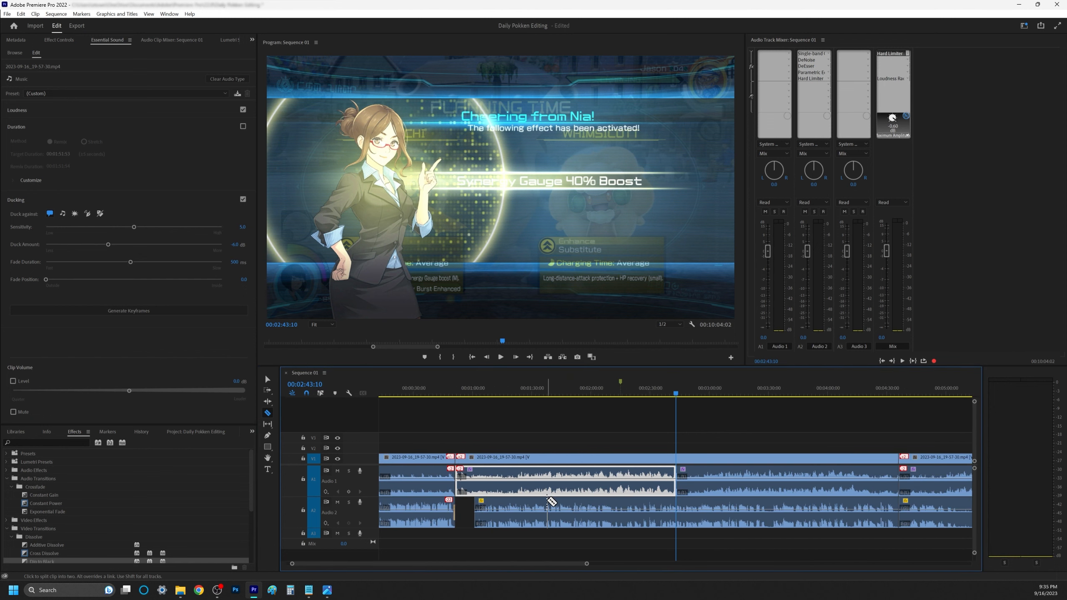
click(565, 394)
drag(565, 398, 768, 429)
click(723, 397)
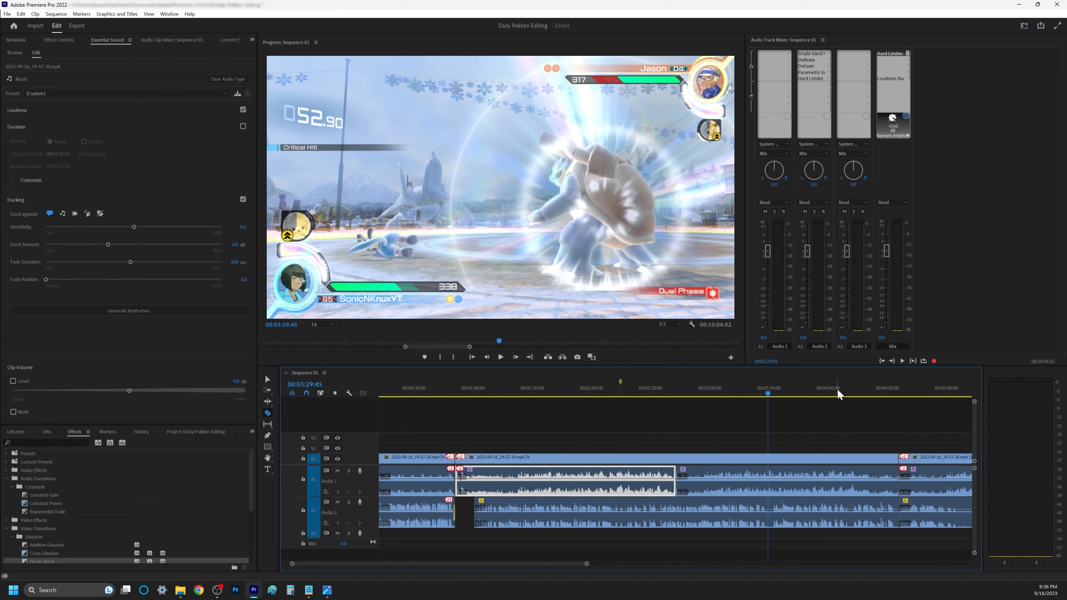
key(minus)
key(minus)
key(equal)
key(equal)
key(minus)
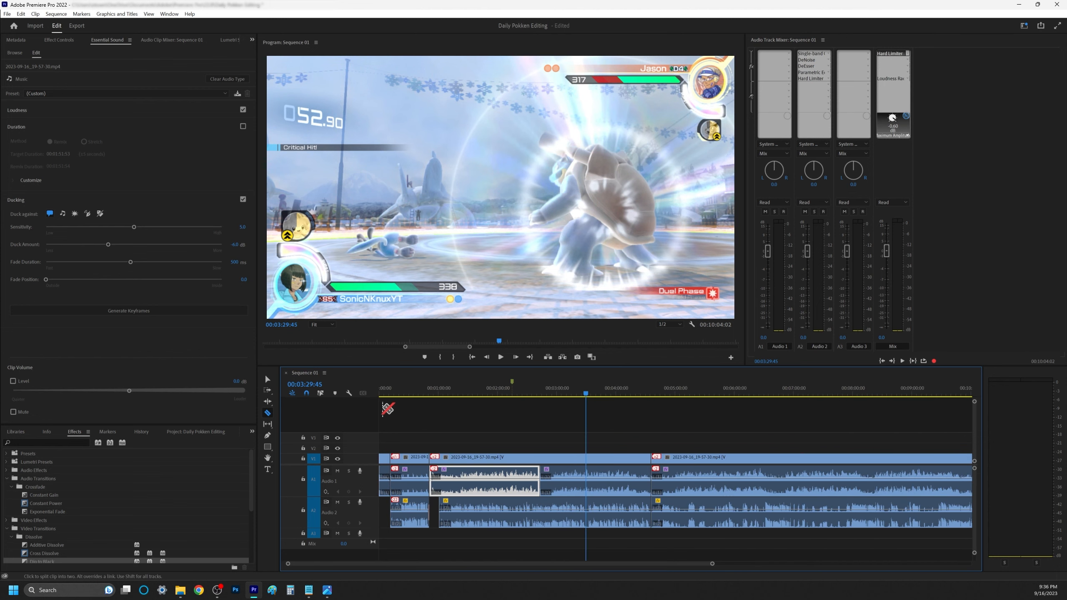
Generate ducking keyframes for the first part of the split Audio 1 clip and inspect them around 00:01:47:44.
click(268, 379)
click(493, 445)
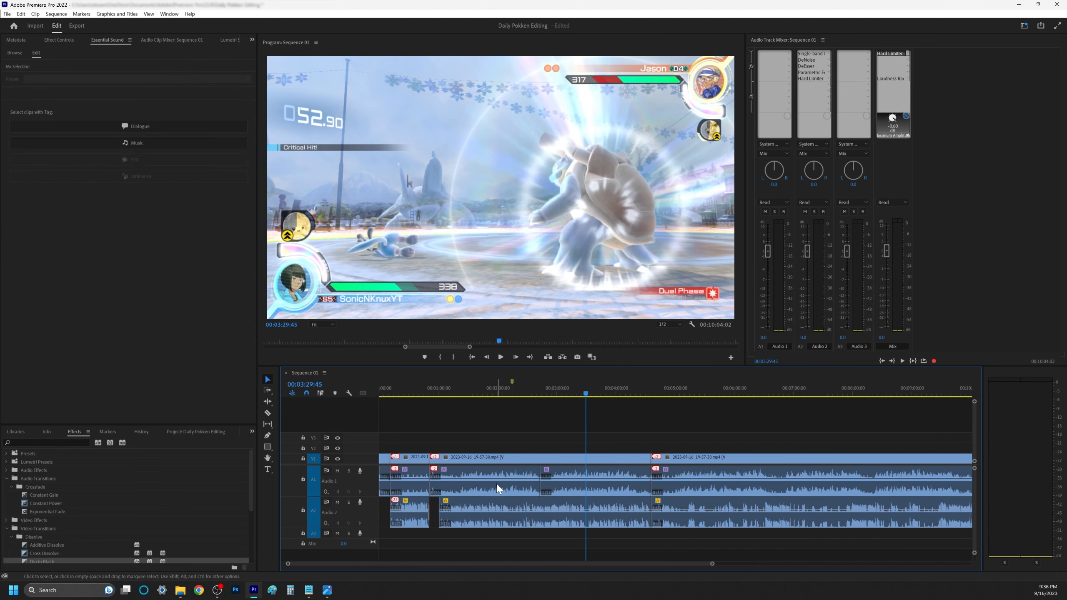
click(497, 493)
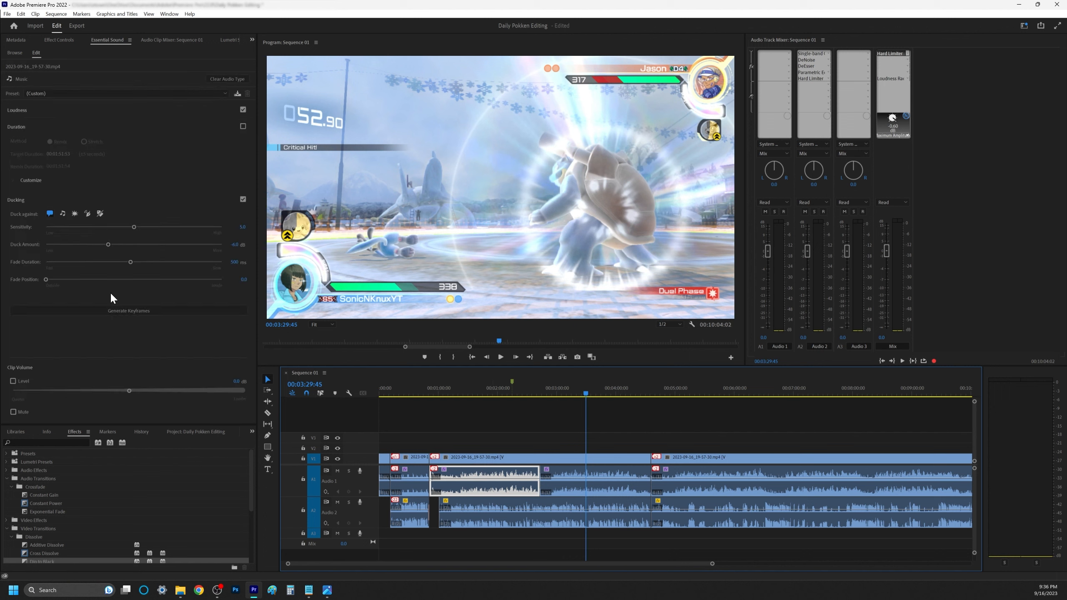
click(128, 313)
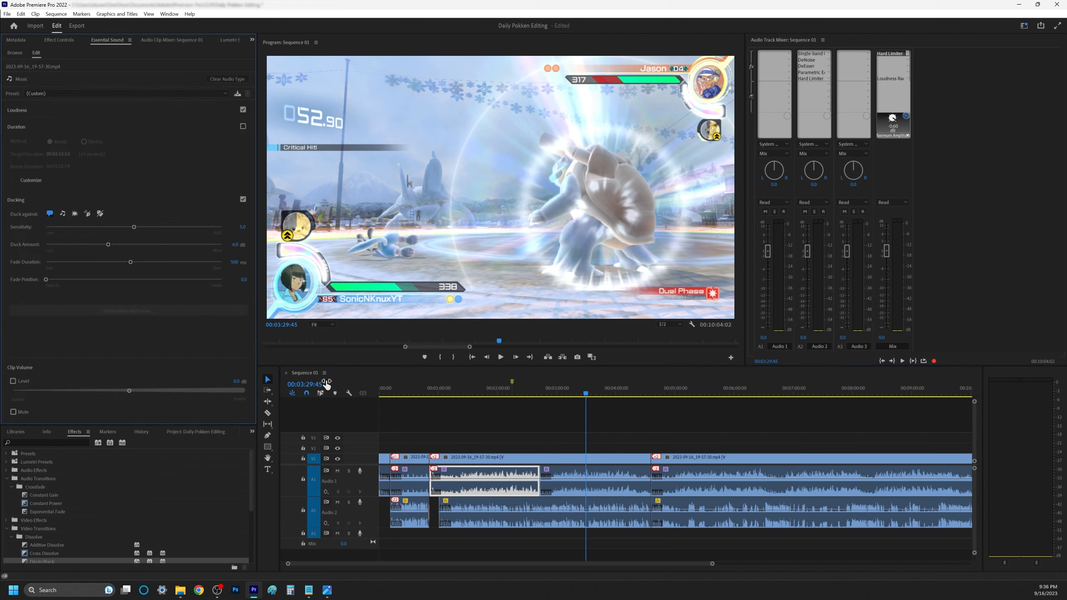
click(486, 391)
key(equal)
key(equal)
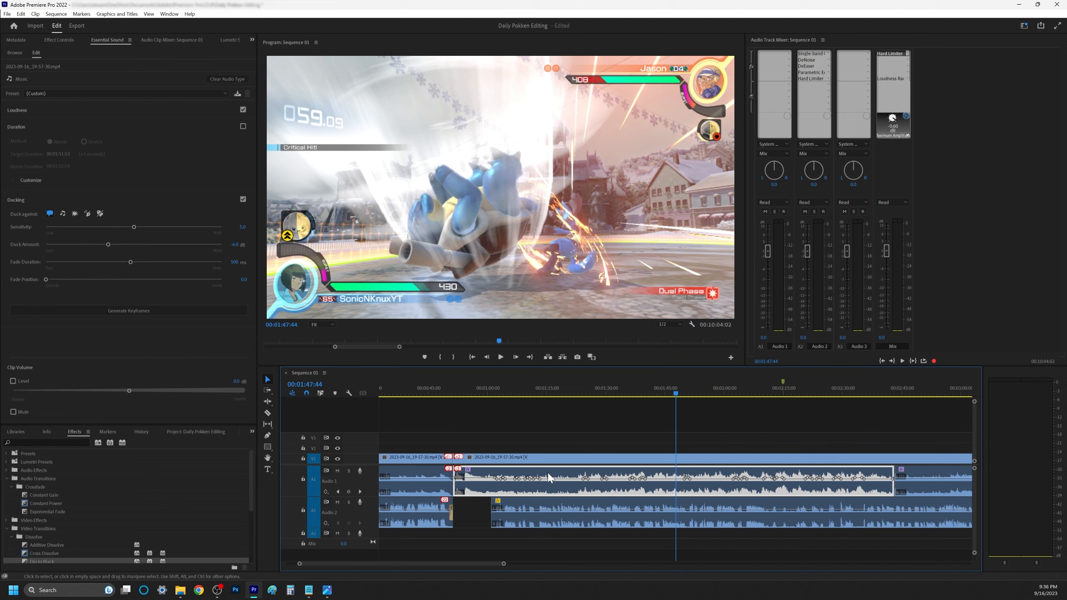
Scrub and play the opening of the ducked Audio 1 clip through 00:01:17:39 to check its level against the commentary.
click(488, 392)
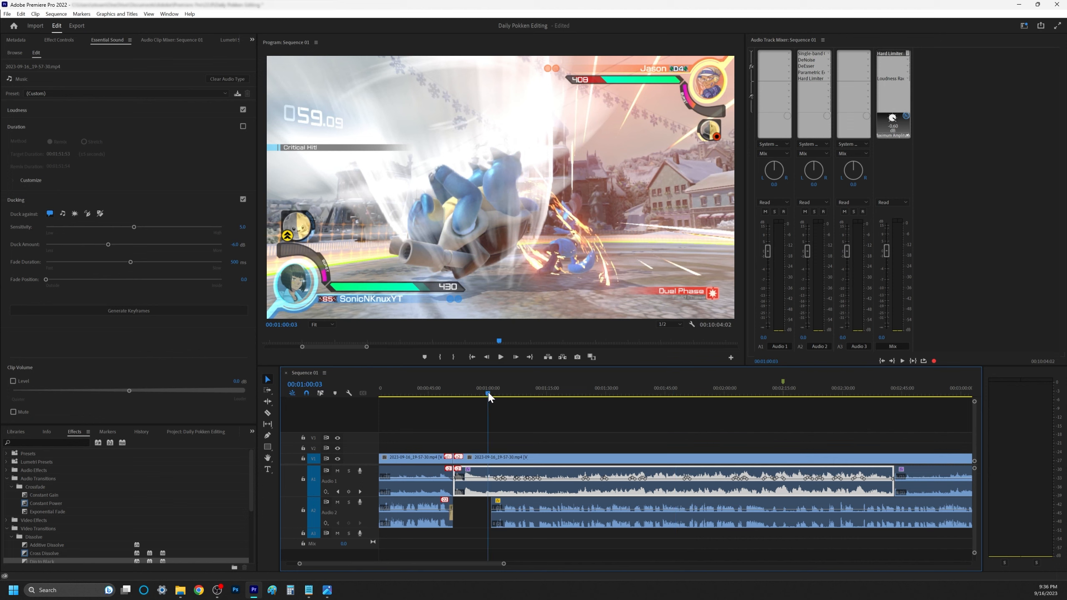
key(equal)
key(equal)
key(equal)
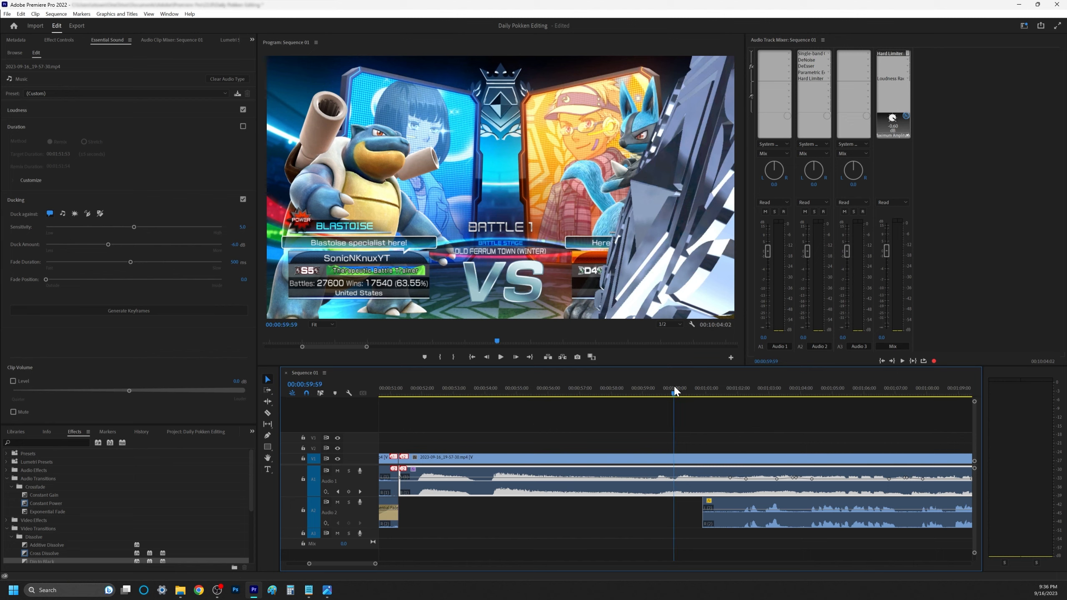
drag(674, 386, 872, 420)
click(811, 431)
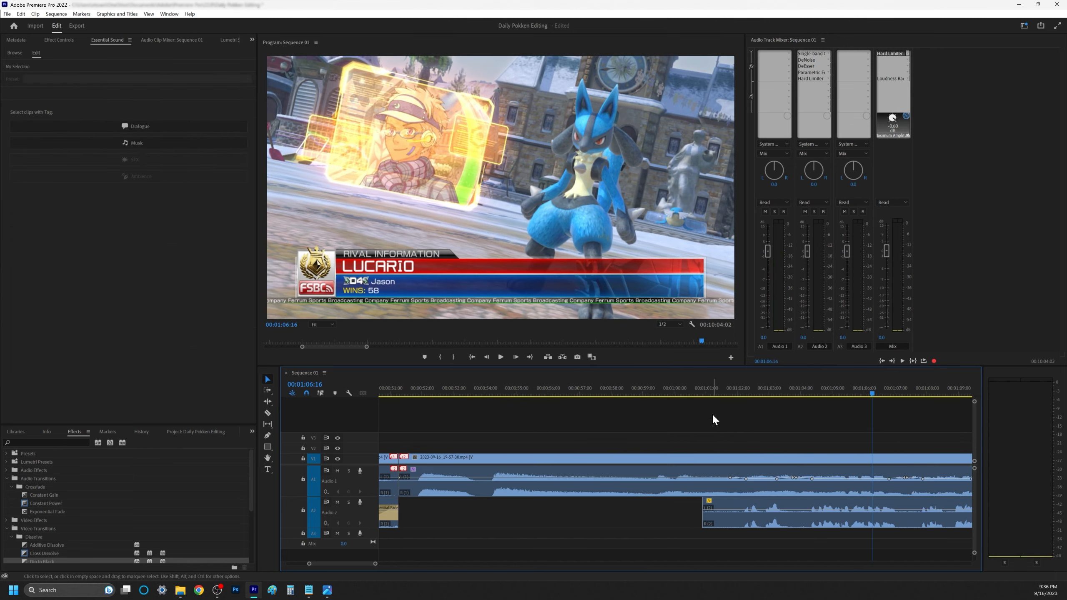
drag(684, 390, 799, 405)
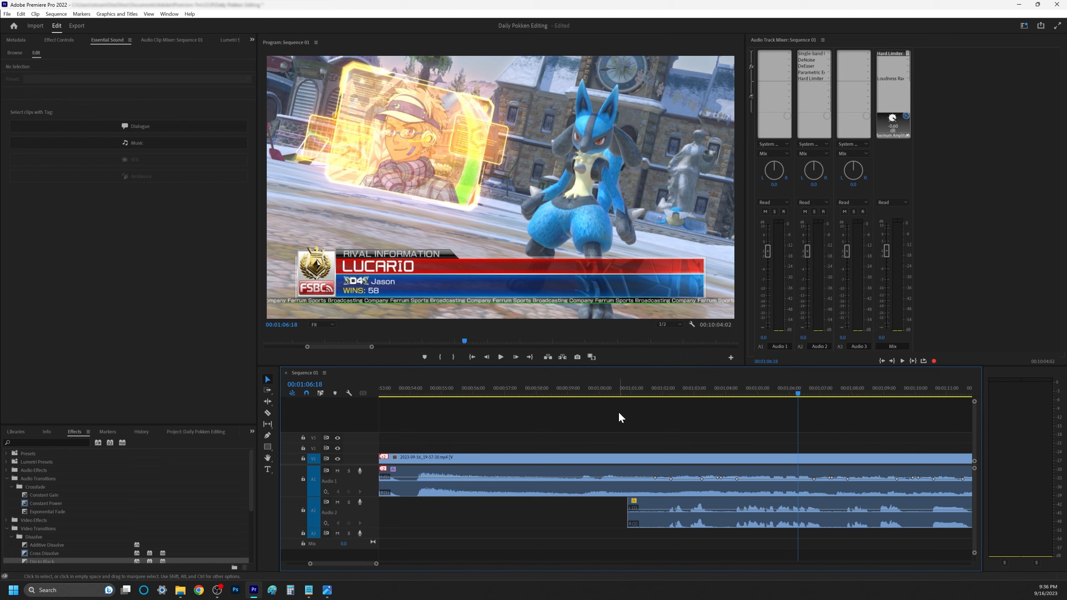
click(615, 389)
key(space)
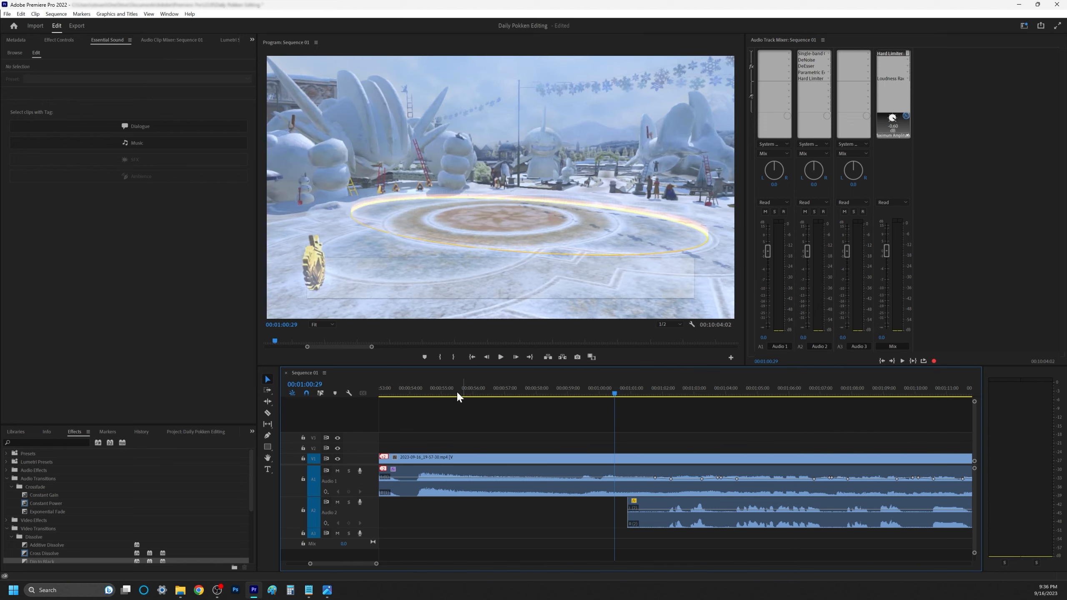
click(403, 389)
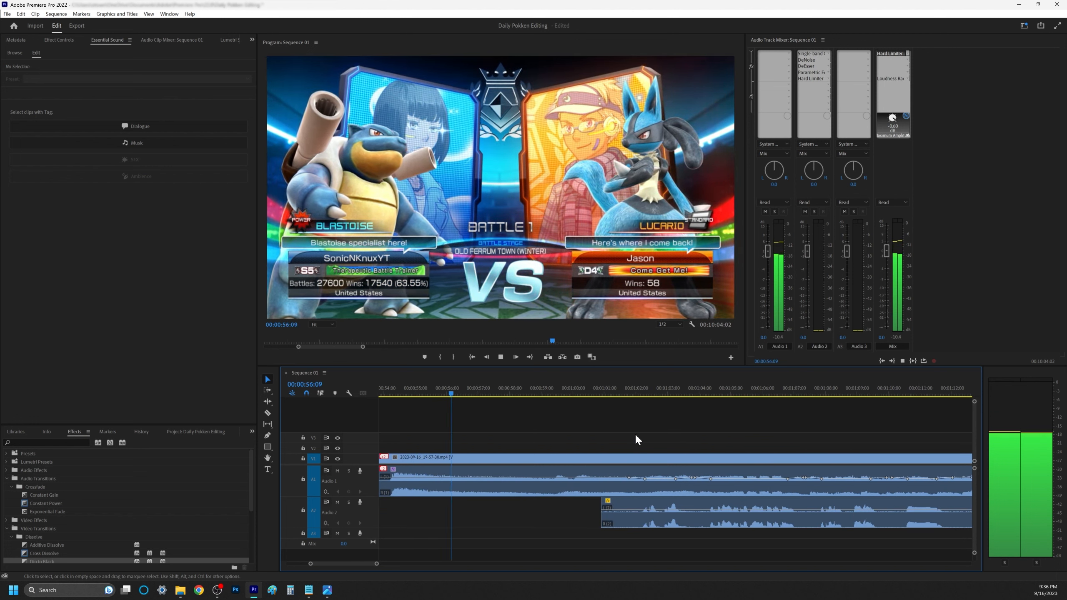
key(minus)
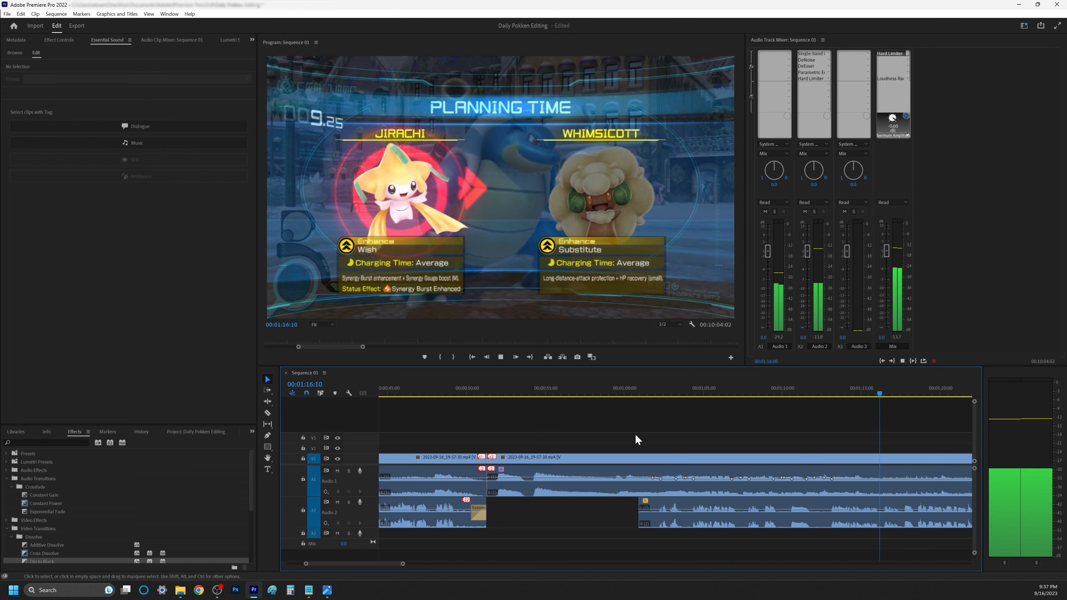
key(space)
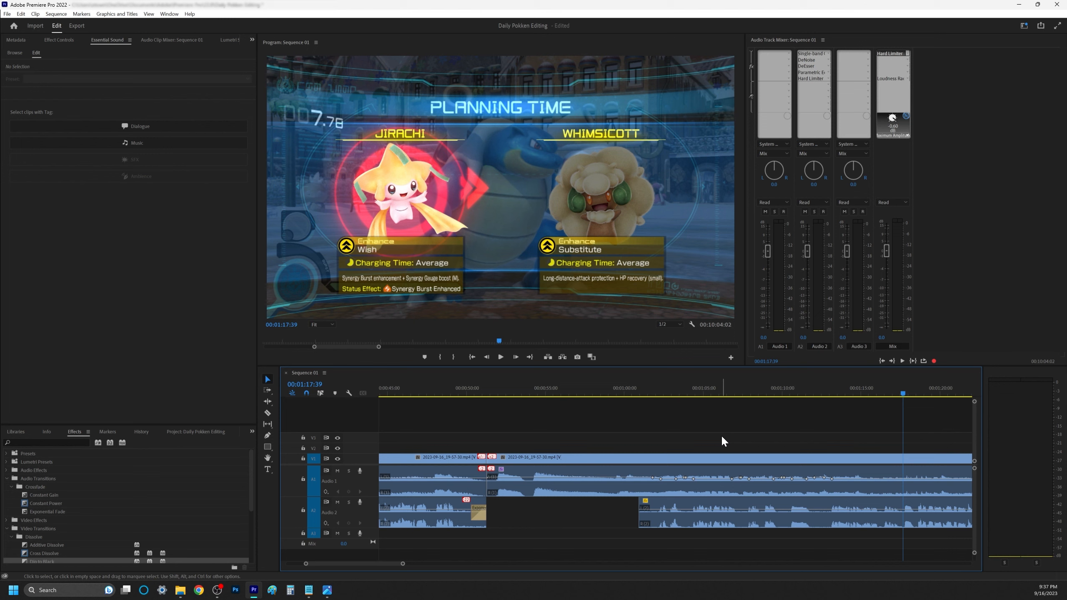
key(minus)
key(minus)
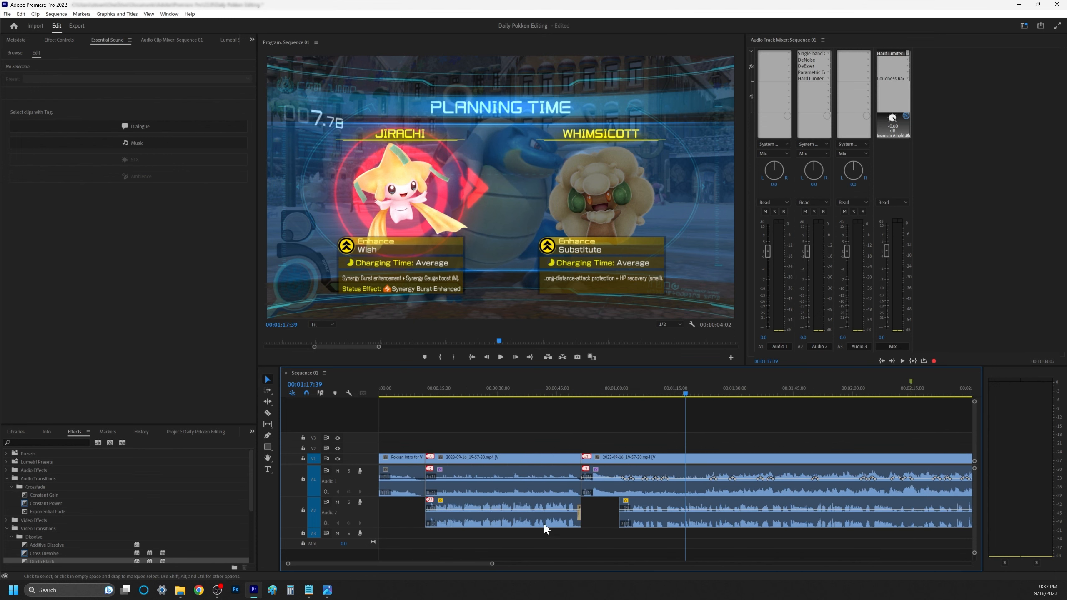
click(511, 487)
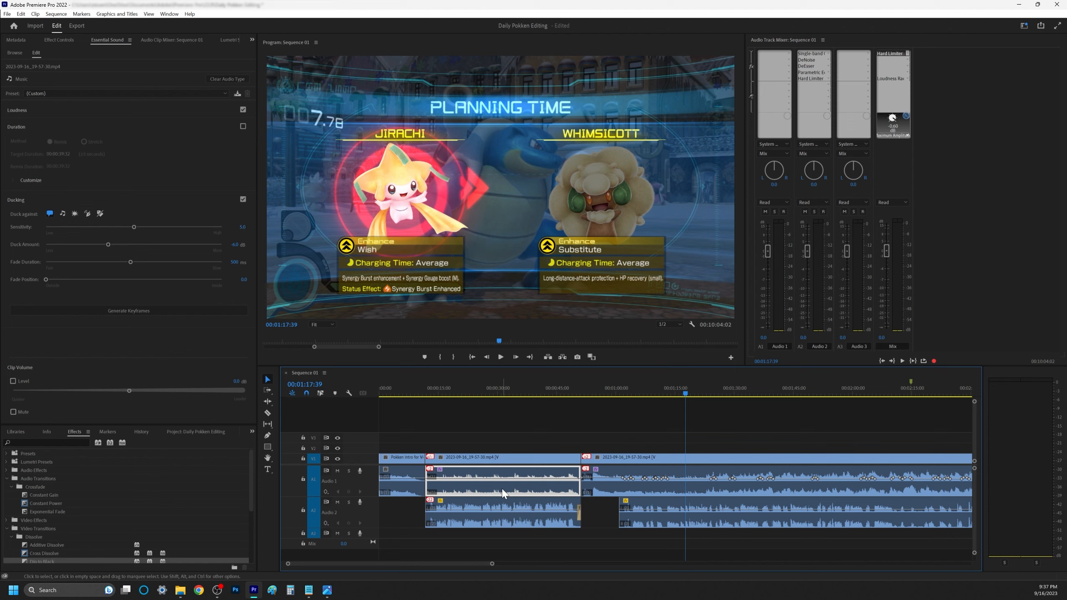
right_click(498, 518)
click(538, 409)
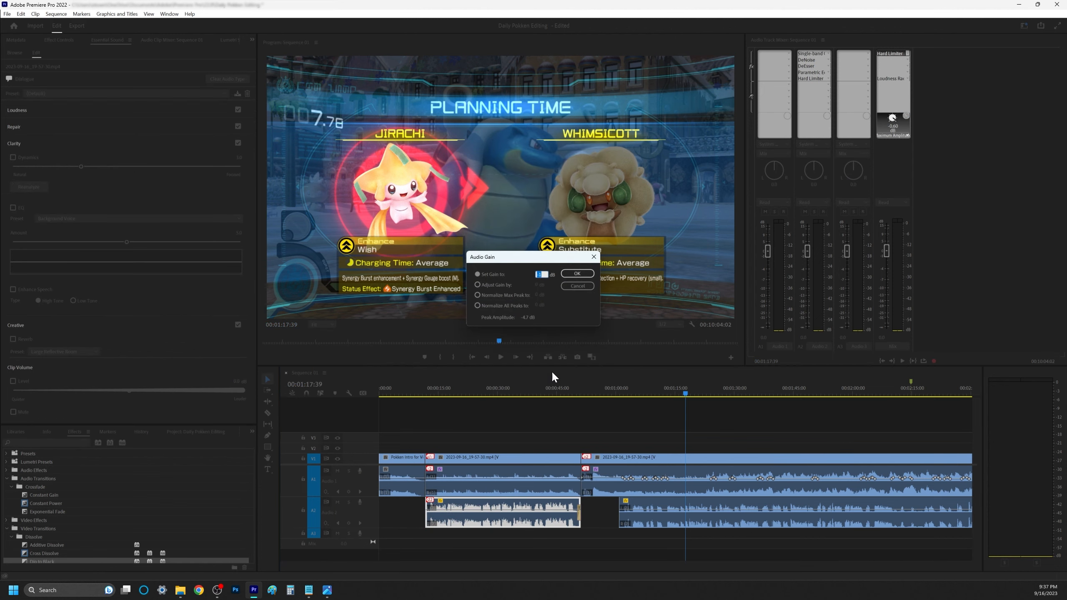
click(576, 286)
Generate ducking keyframes for the Audio 1 game clip right after the intro and inspect its opening around 00:00:14:35.
click(490, 493)
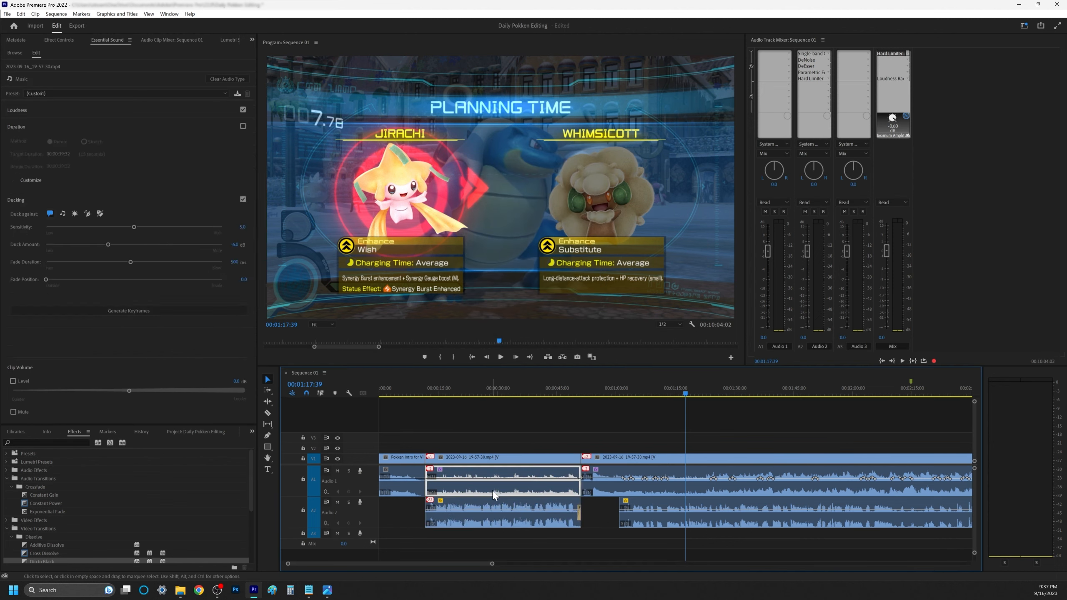
click(167, 312)
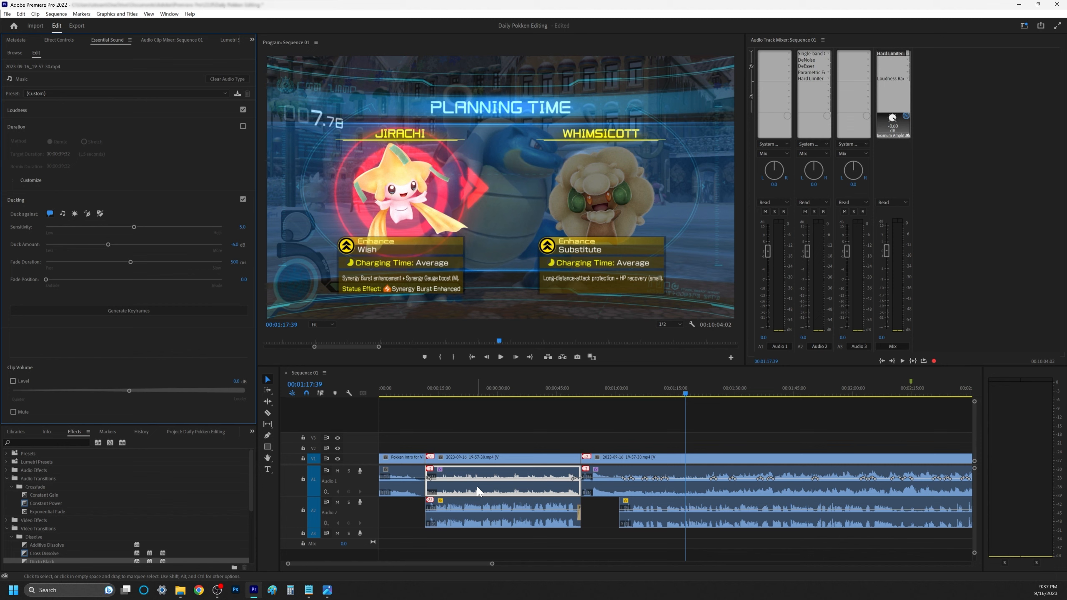
click(442, 393)
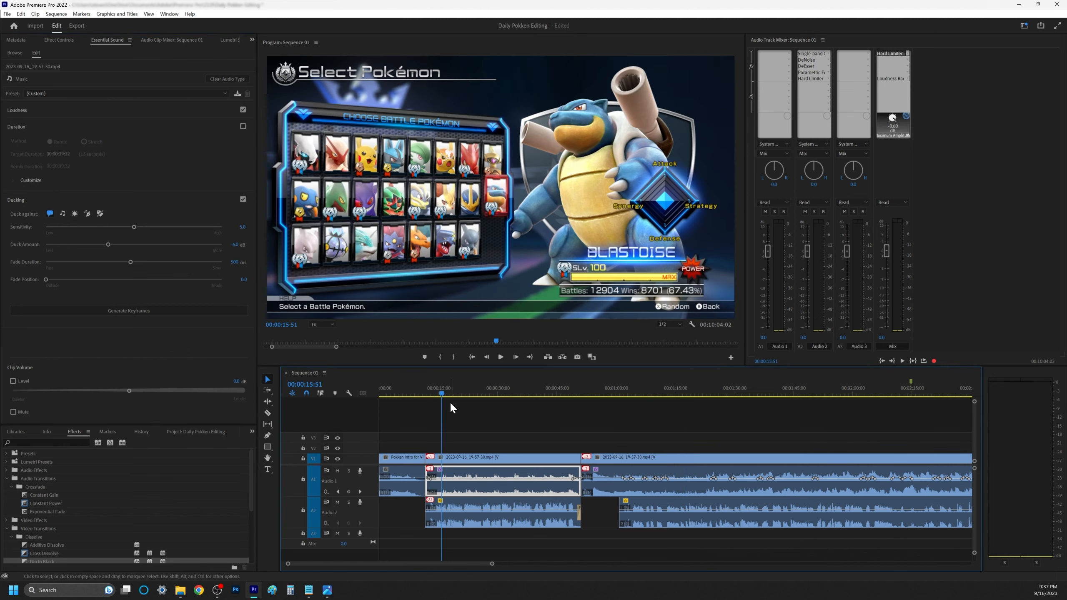
click(435, 393)
drag(435, 393, 564, 393)
drag(480, 424, 436, 417)
key(equal)
key(equal)
key(equal)
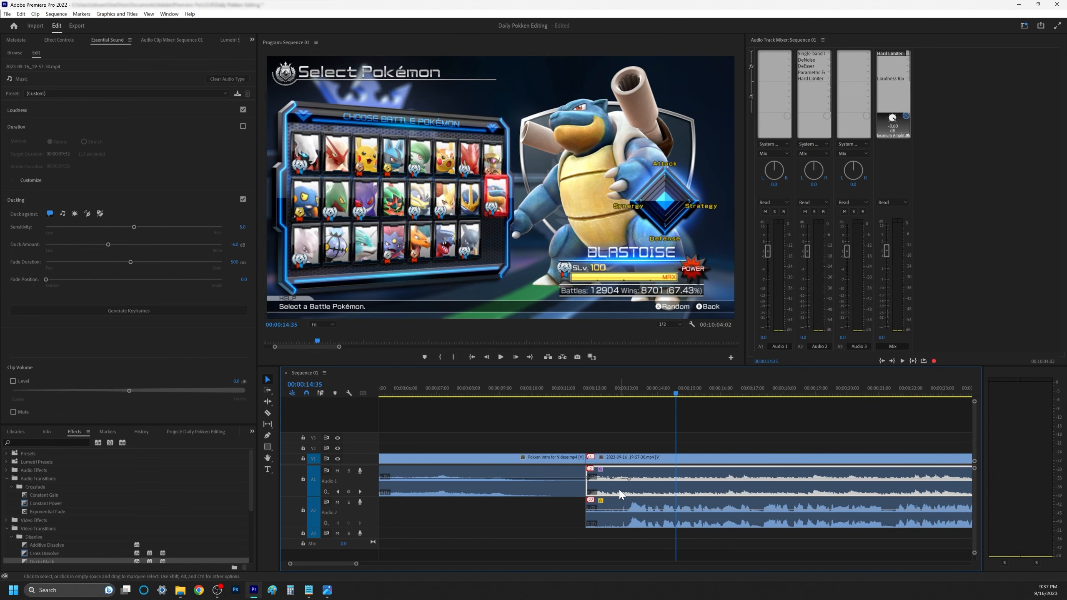
key(minus)
key(minus)
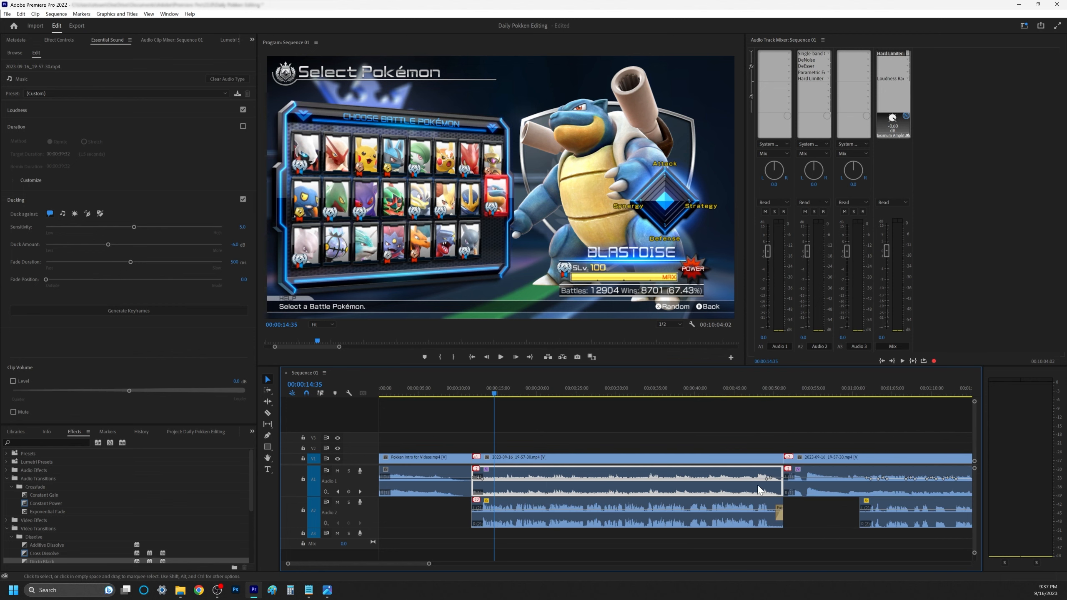
Examine the end of the first Audio 1 game clip around 00:00:49:29 and its transition into the next clip.
click(774, 390)
key(equal)
key(equal)
key(equal)
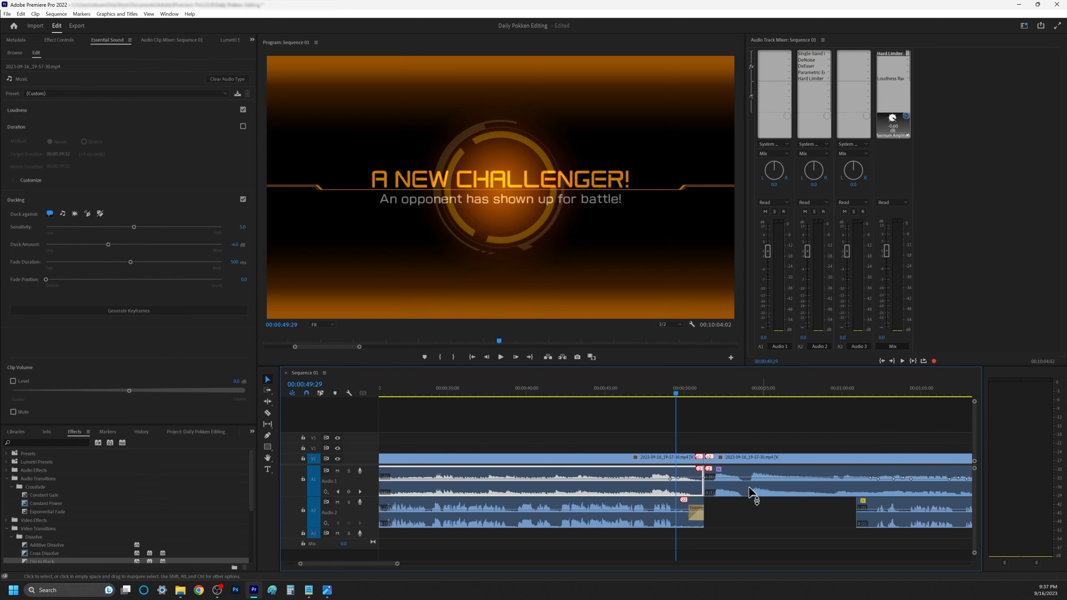
key(minus)
key(minus)
key(minus)
key(minus)
key(minus)
key(minus)
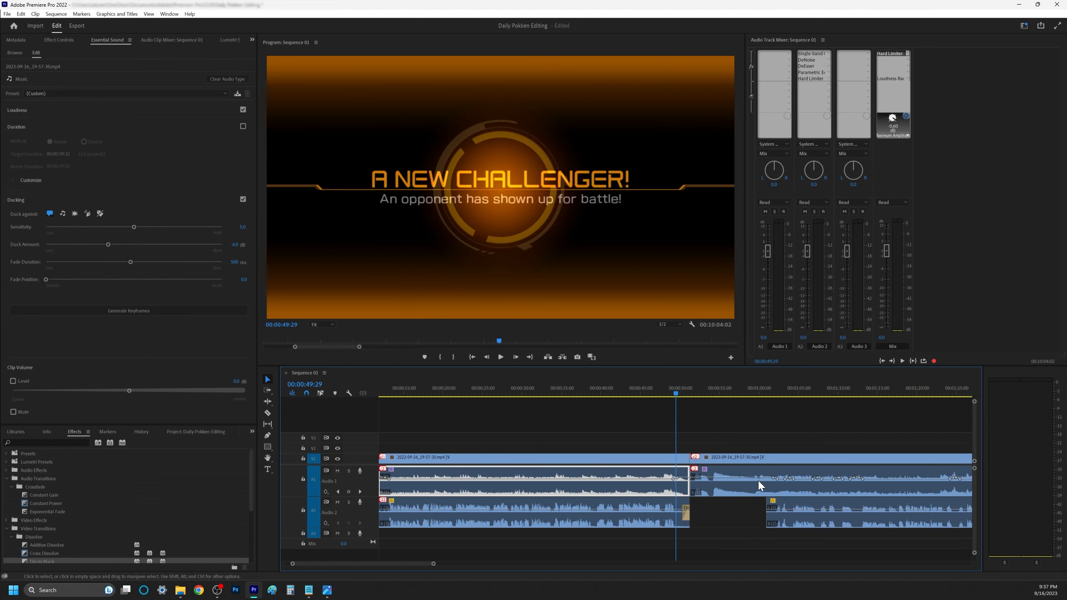
Generate ducking keyframes for the second part of the split Audio 1 clip and scrub through it to 00:03:38:53.
click(596, 484)
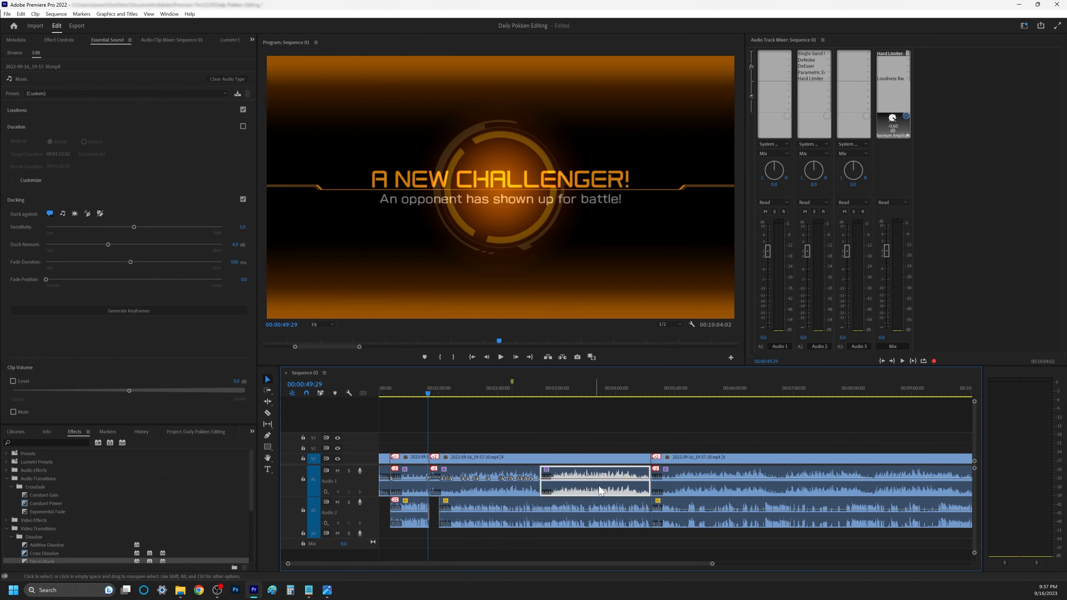
key(equal)
click(802, 394)
key(equal)
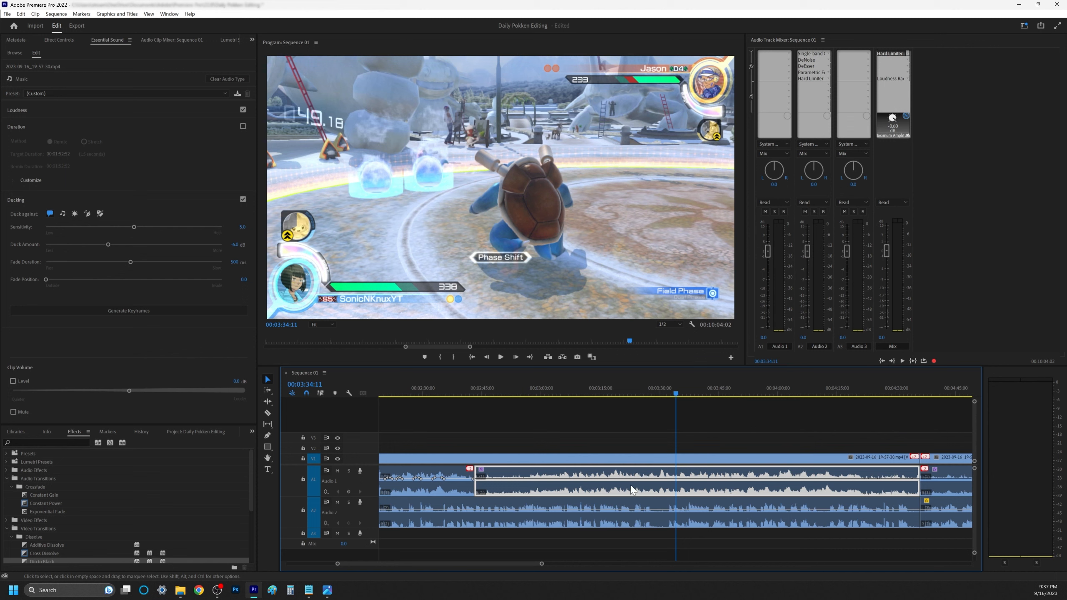
click(152, 313)
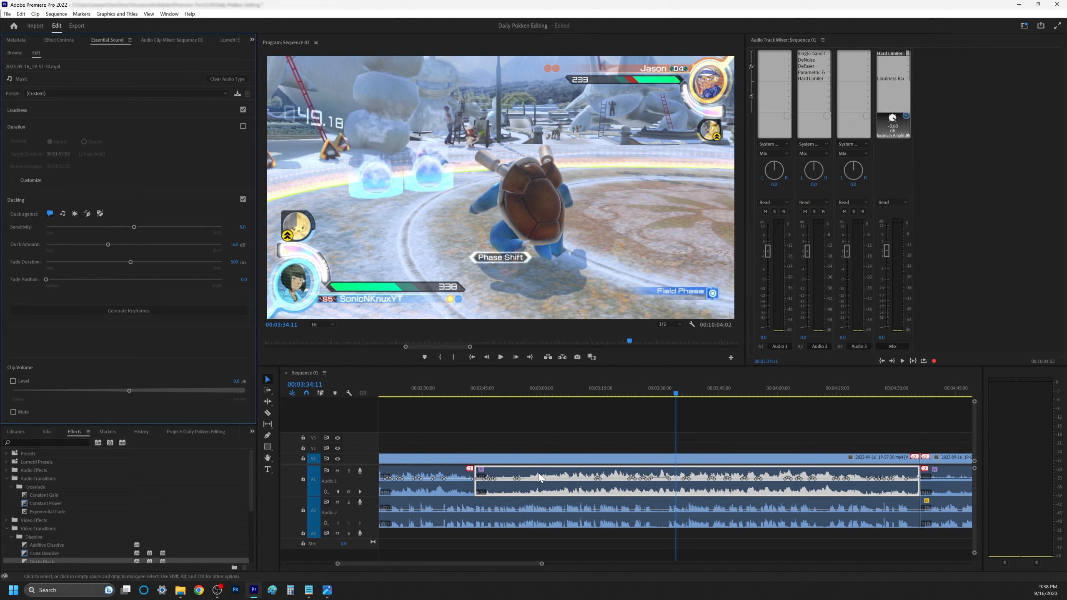
click(503, 382)
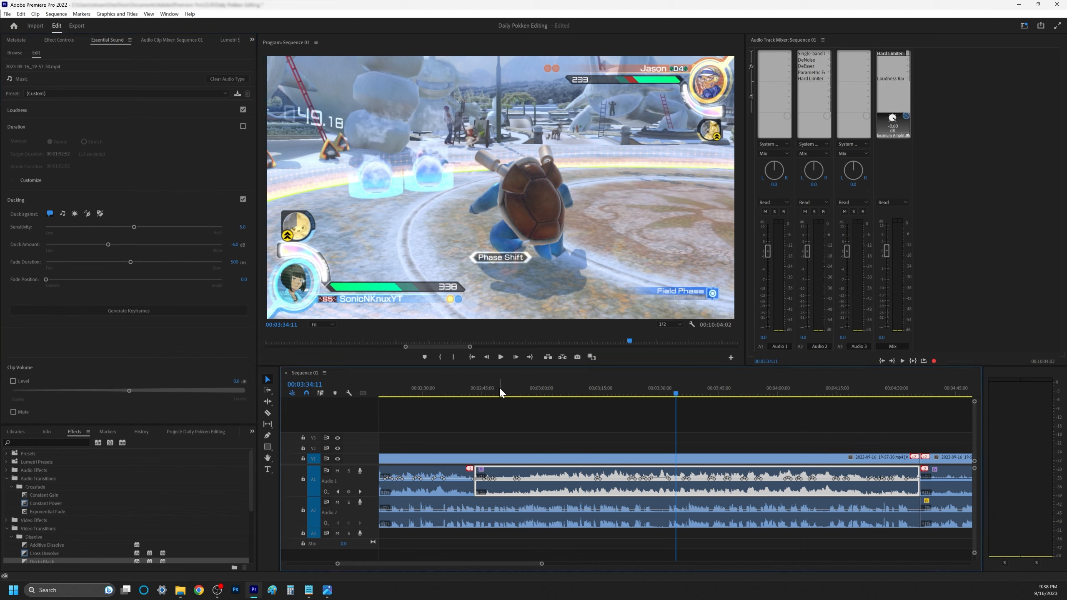
drag(500, 390, 598, 397)
drag(597, 396, 695, 416)
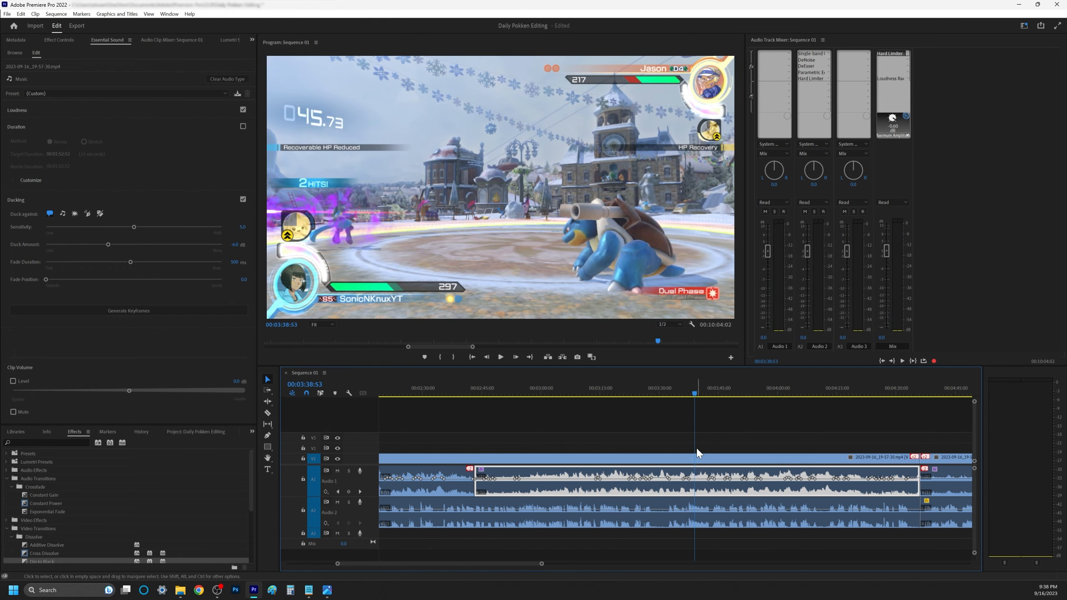
Try to cut out a short section of the Audio 2 commentary starting at 00:07:17:39 with the Razor tool.
key(backslash)
drag(801, 390, 997, 387)
drag(736, 392, 743, 393)
key(equal)
key(equal)
key(equal)
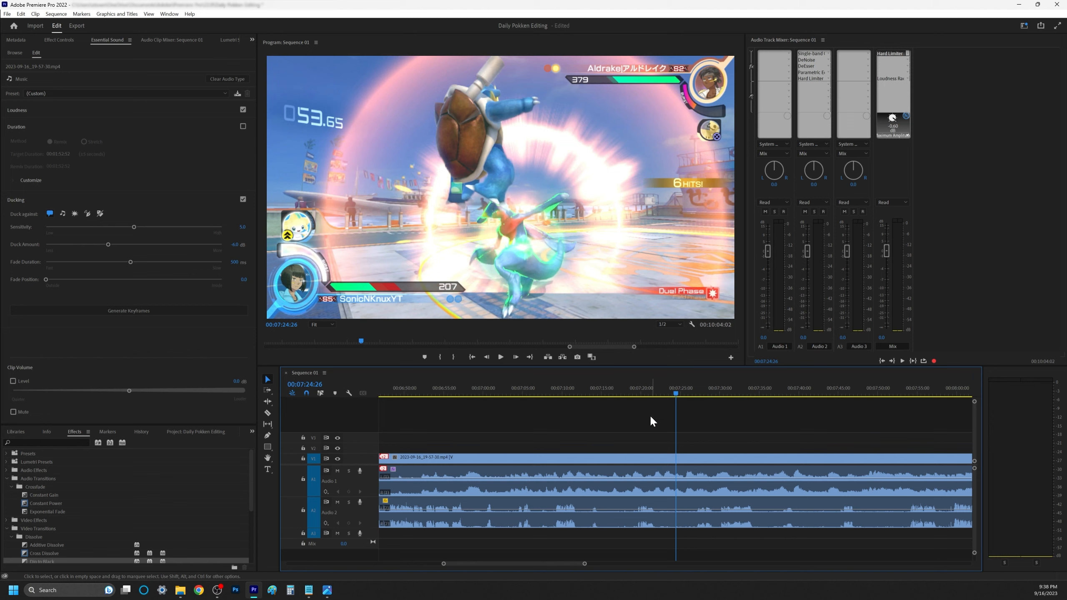
click(623, 392)
click(267, 413)
click(626, 518)
click(663, 517)
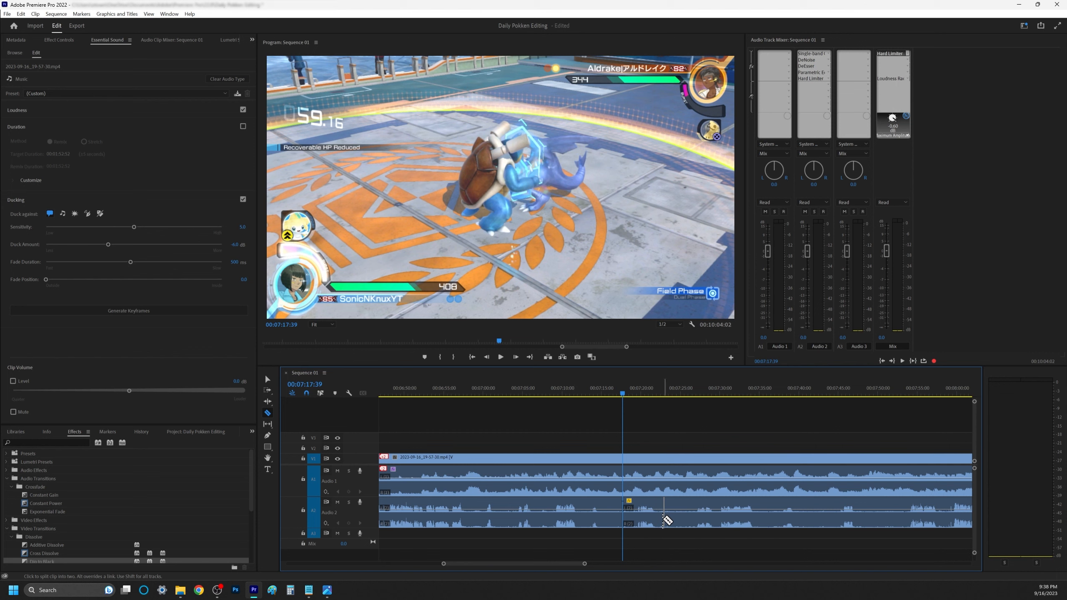
click(268, 380)
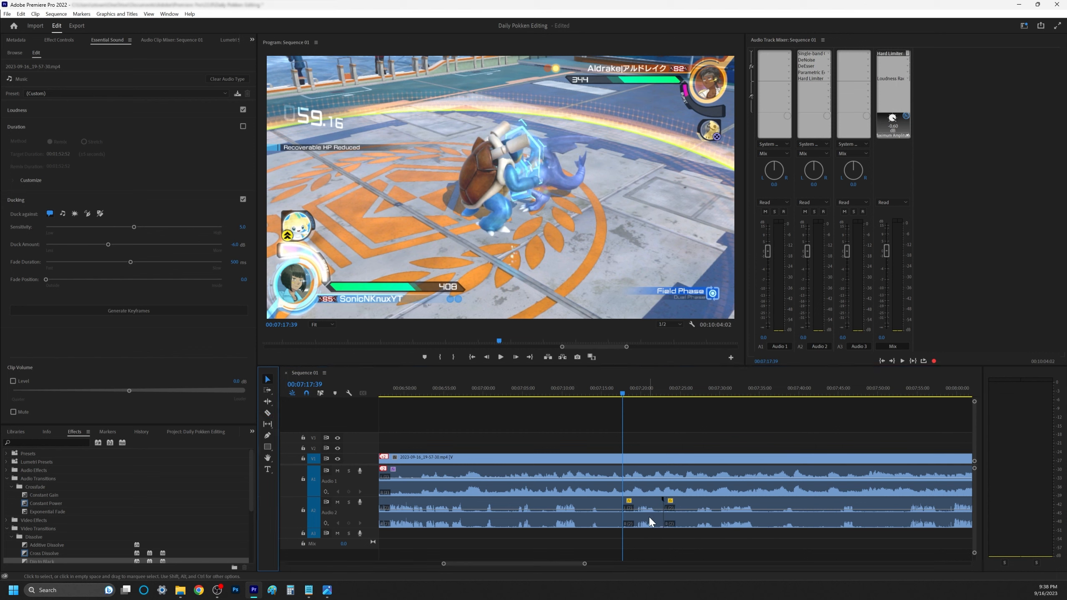
click(645, 515)
key(Delete)
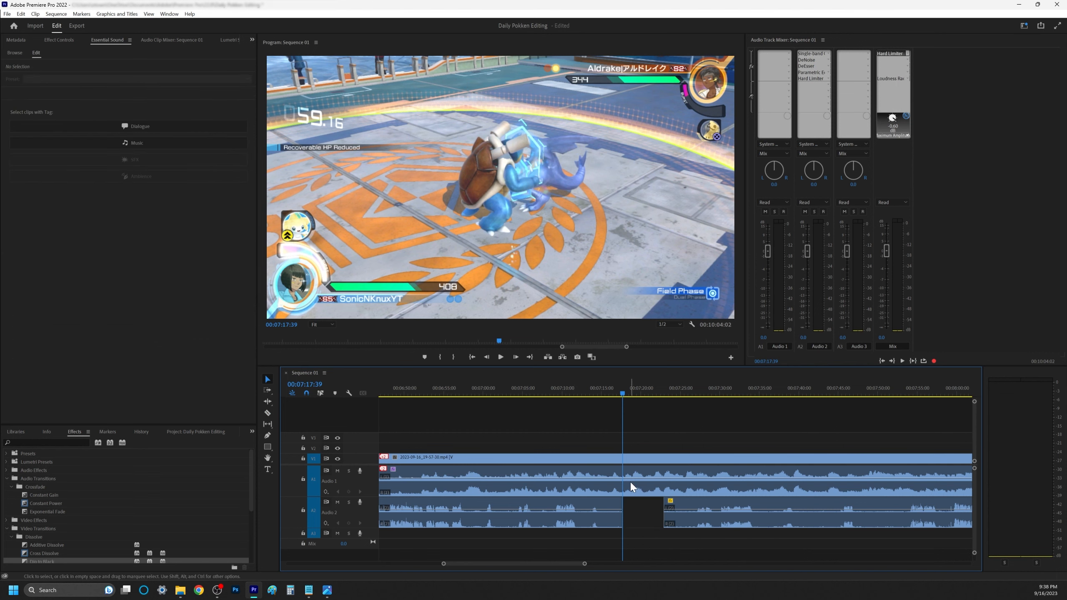
Try splitting the Audio 1 game clip at 00:07:17:39 with the Razor tool.
click(267, 412)
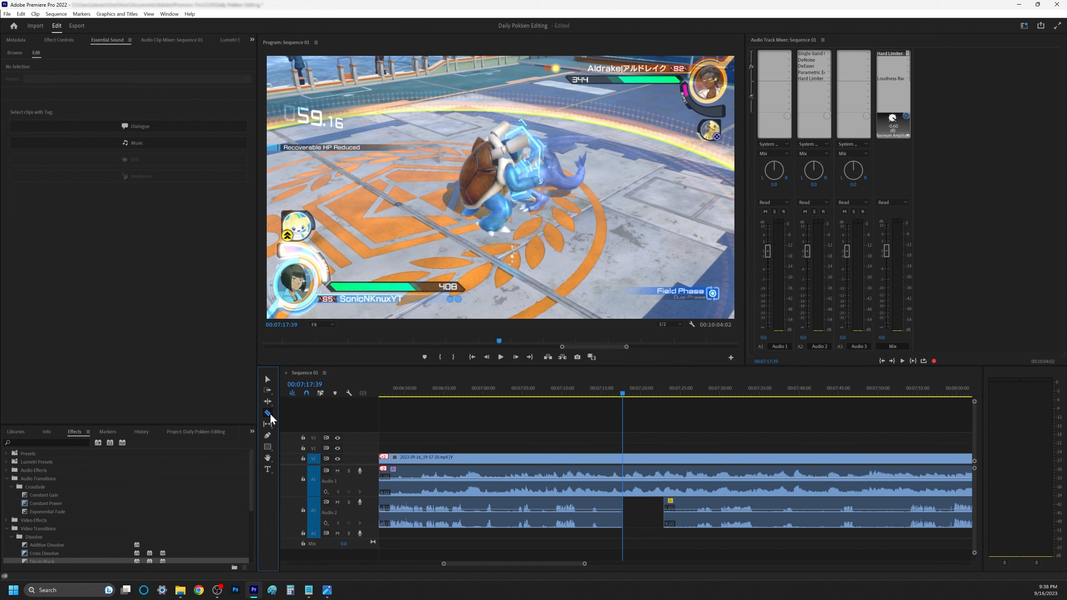
click(623, 495)
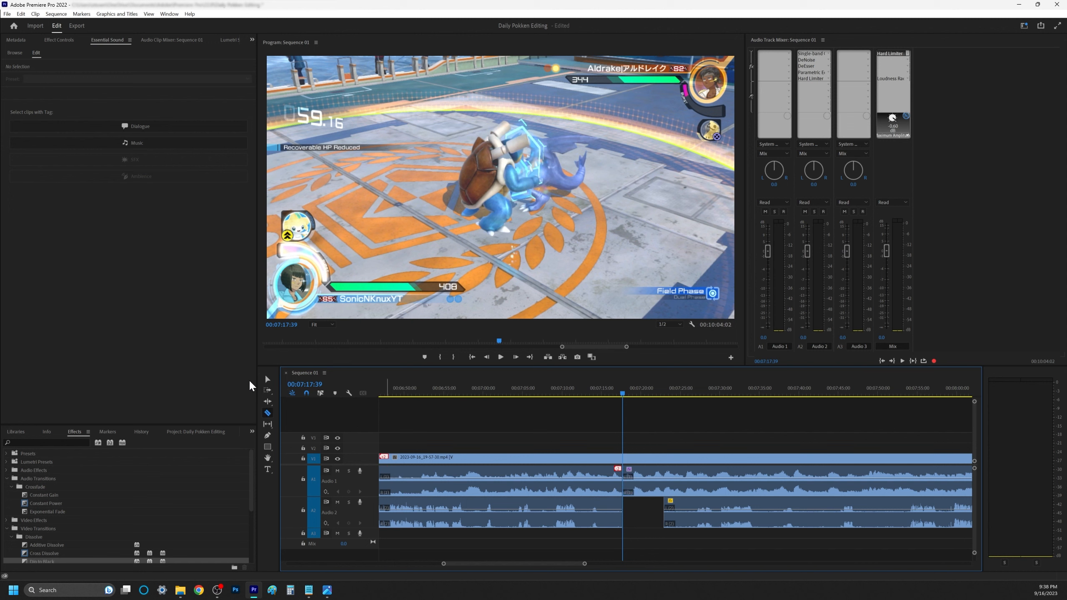
click(267, 380)
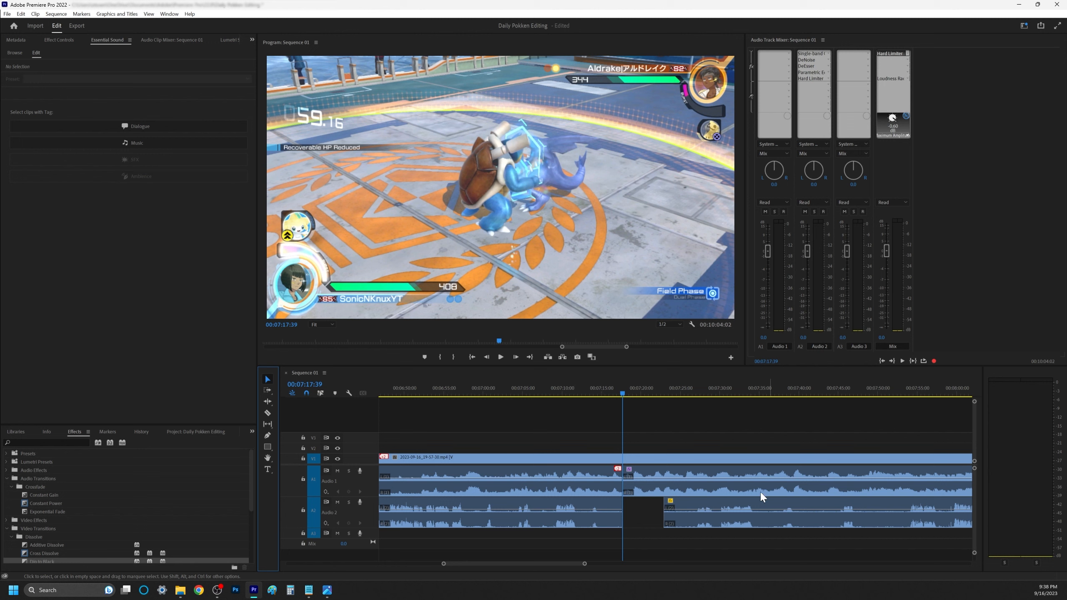
Undo the Audio 1 split along with the Audio 2 cuts and deletion.
key(ctrl+z)
key(ctrl+z)
key(ctrl+z)
key(ctrl+z)
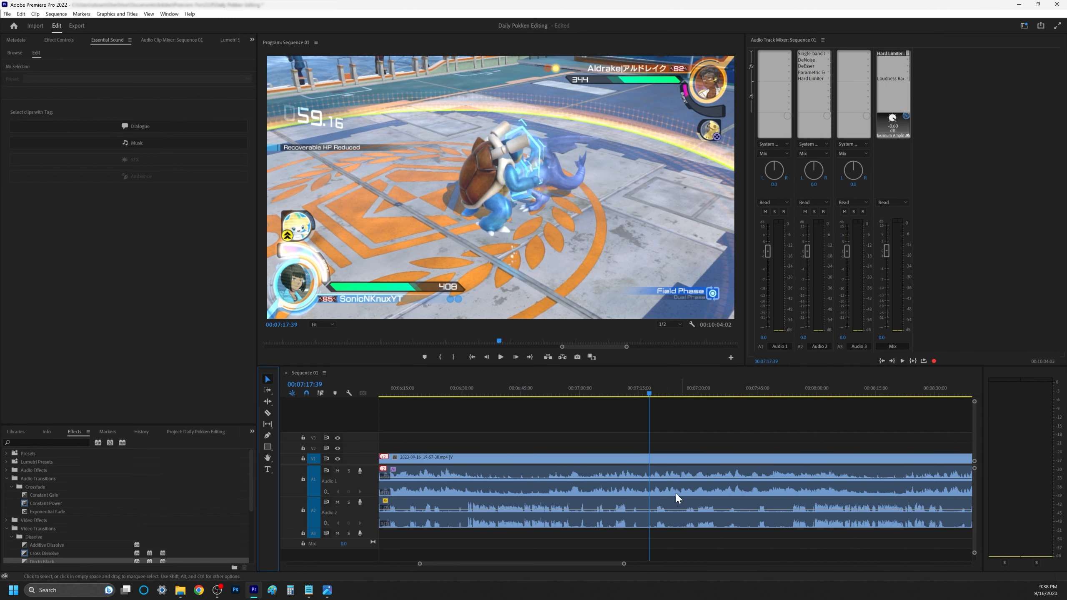
Split the third Audio 1 game clip at 00:07:24:37 with the Razor tool.
key(minus)
key(minus)
key(minus)
drag(682, 389, 672, 389)
key(equal)
key(equal)
key(equal)
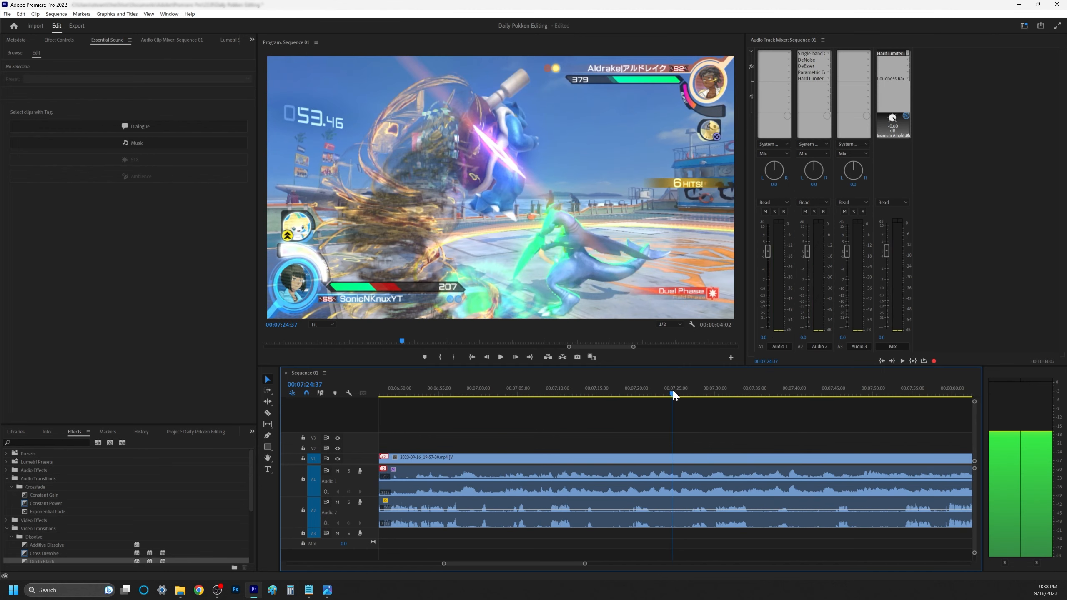
click(268, 413)
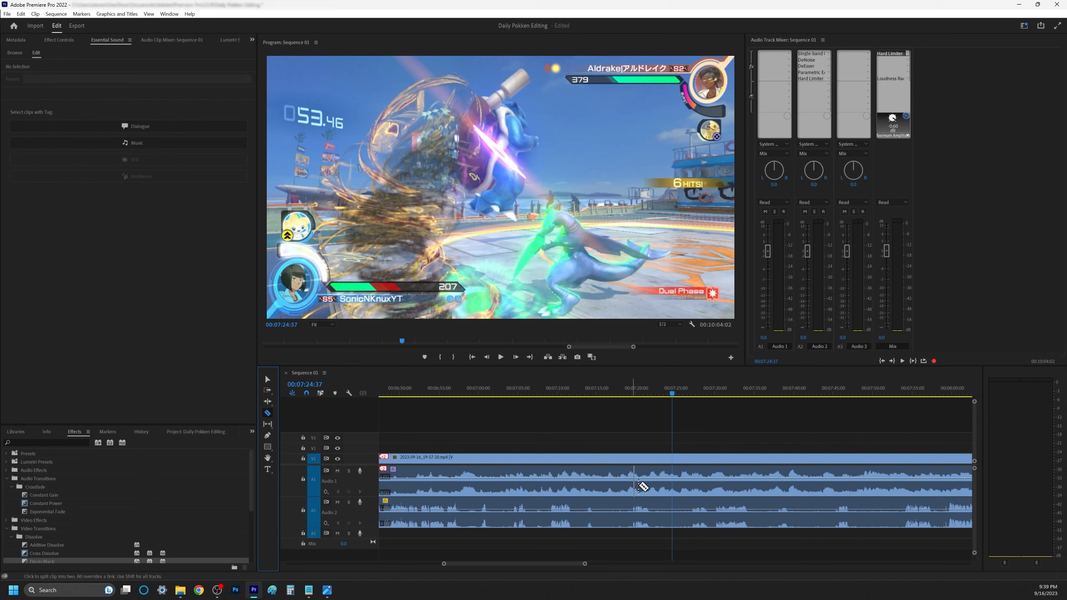
click(672, 491)
Generate ducking keyframes for the Audio 1 game clip that ends at the 00:07:24:37 split.
key(minus)
key(minus)
key(minus)
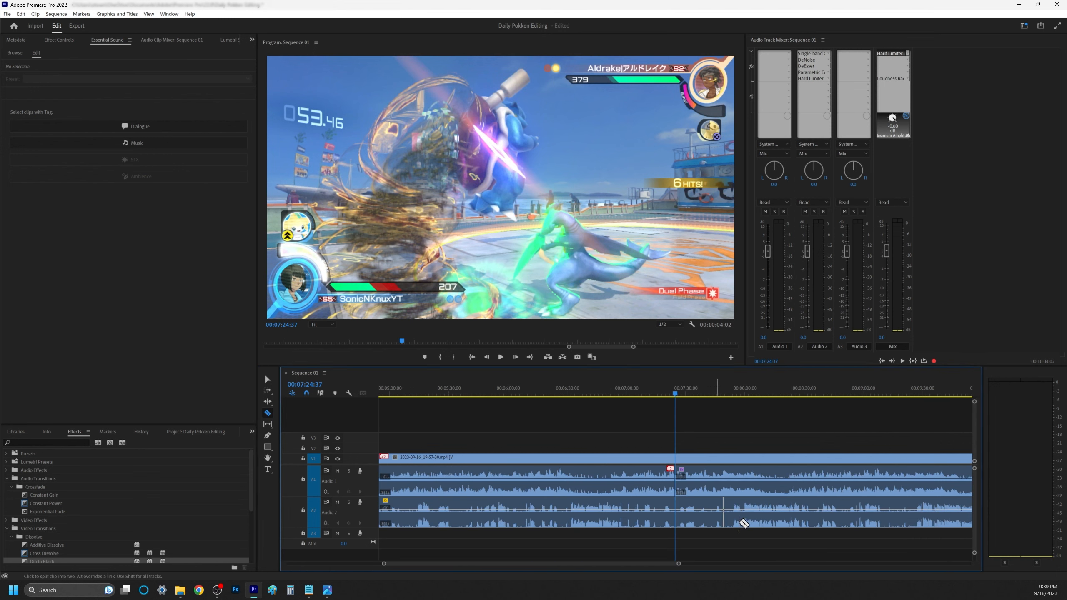
click(508, 389)
drag(509, 389, 816, 416)
click(267, 380)
click(552, 495)
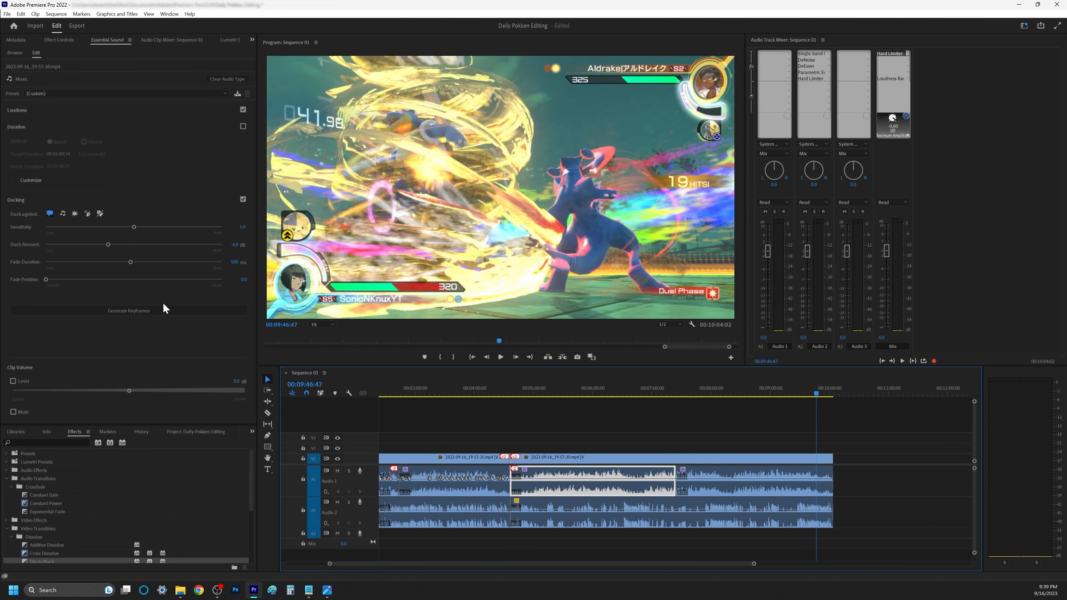
click(141, 311)
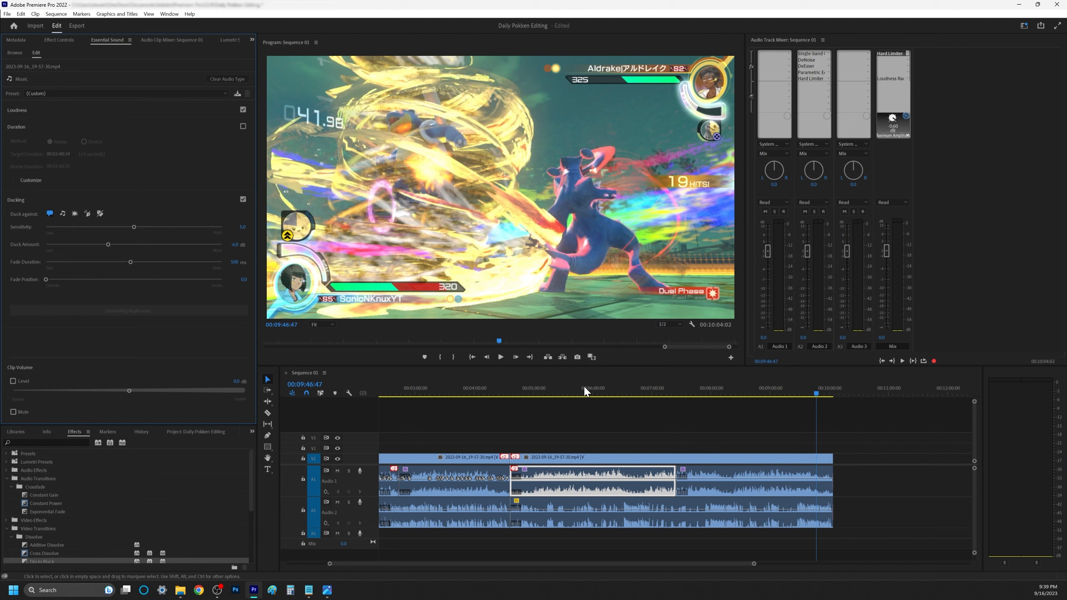
Generate ducking keyframes for the final Audio 1 game clip, from 00:07:24:37 to the end of the sequence.
mouse_move(584, 387)
mouse_down()
mouse_move(595, 391)
mouse_move(581, 381)
mouse_up()
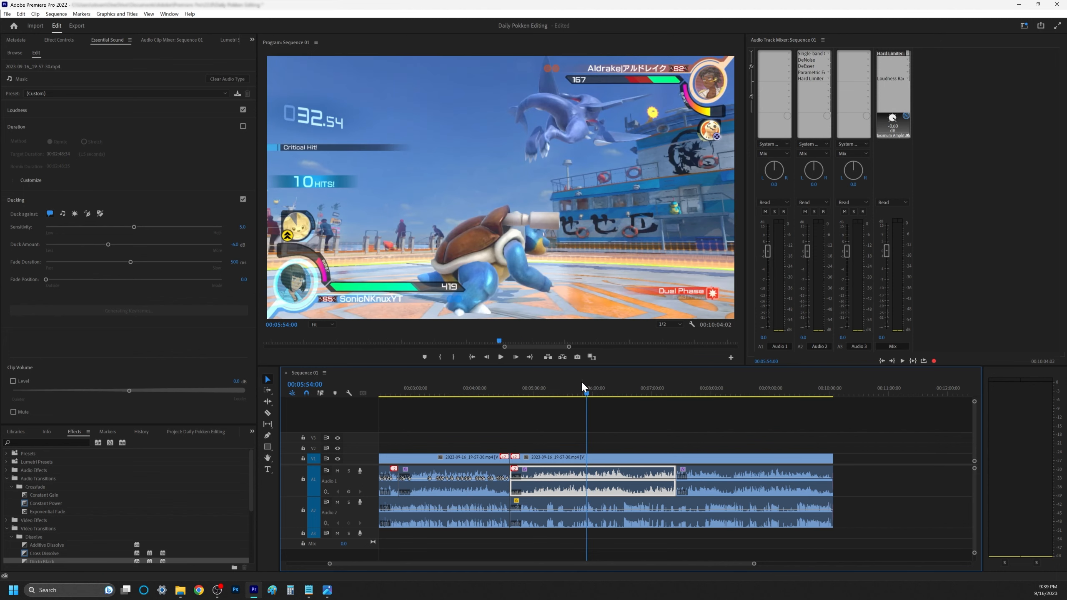
key(=)
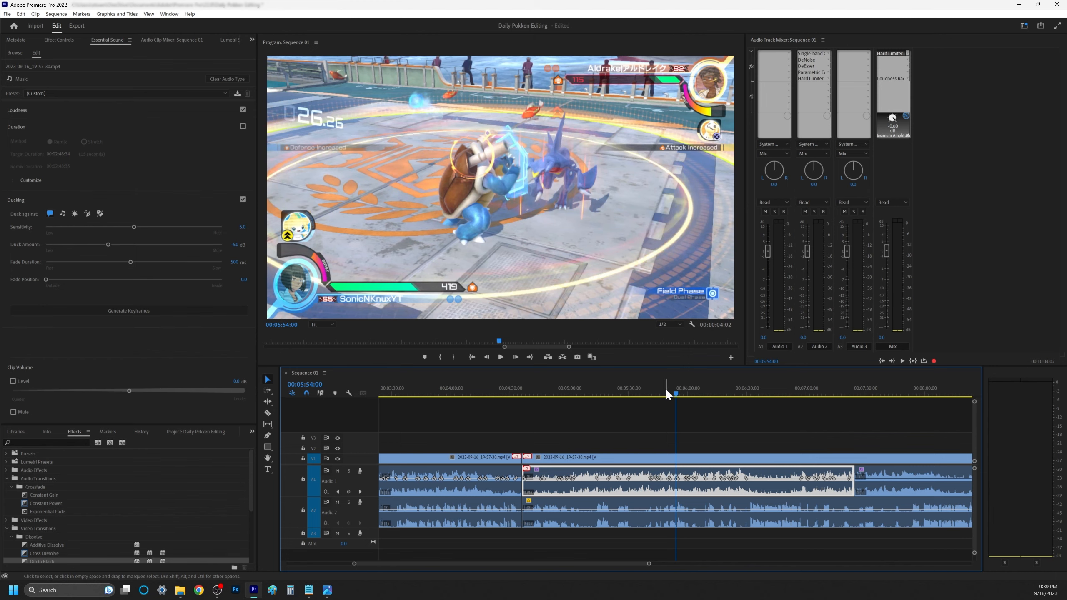
drag(672, 388, 932, 417)
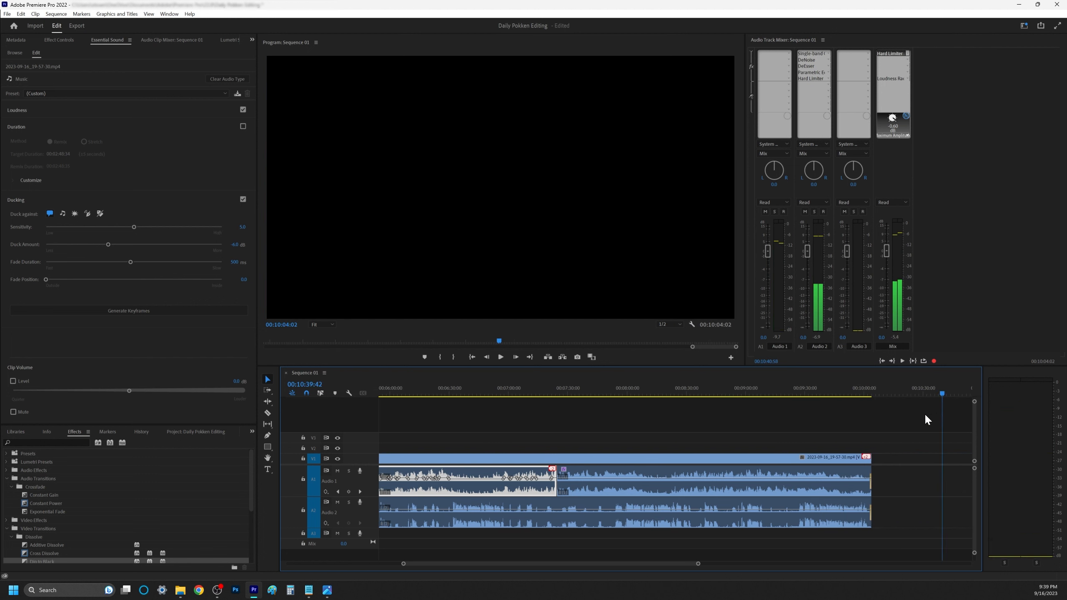
click(729, 488)
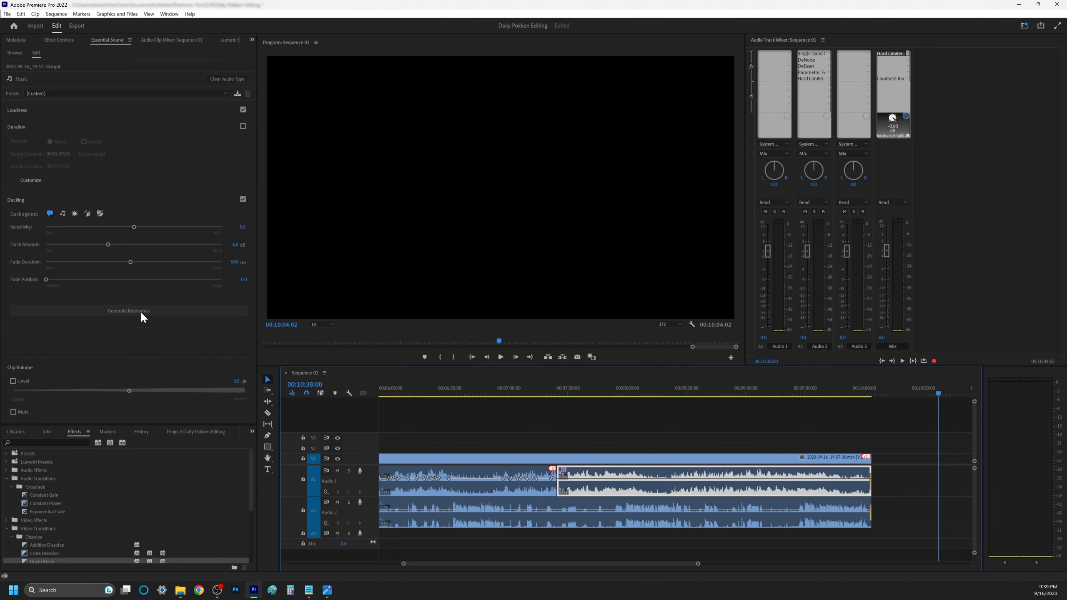
click(151, 318)
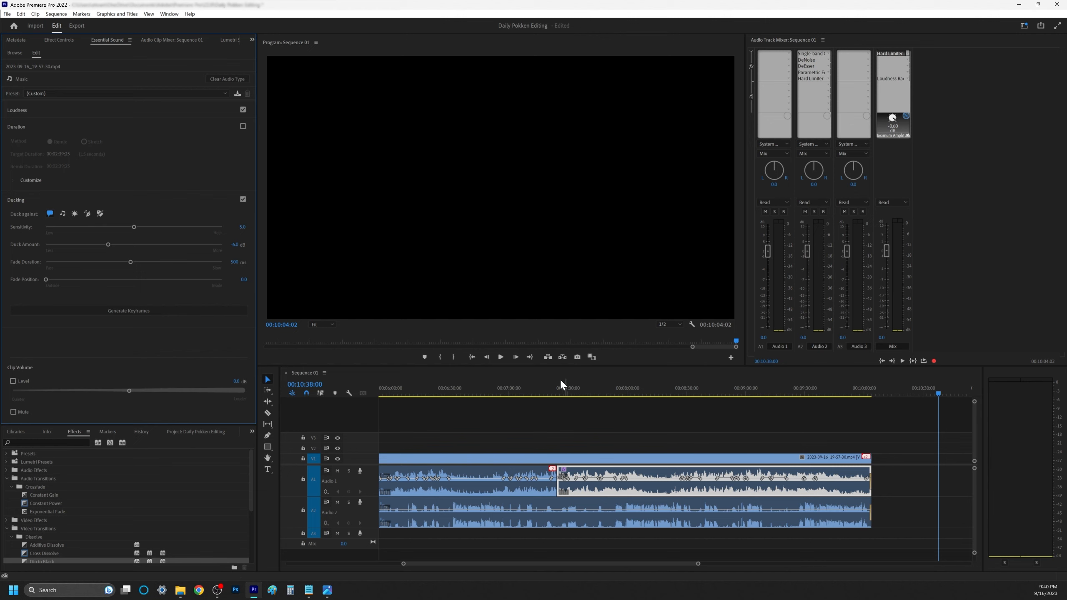
Return to the opening of the sequence around 00:00:09:43 and examine the ducked audio from there.
drag(539, 393, 306, 393)
key(minus)
key(minus)
key(equal)
click(381, 393)
drag(383, 392, 390, 391)
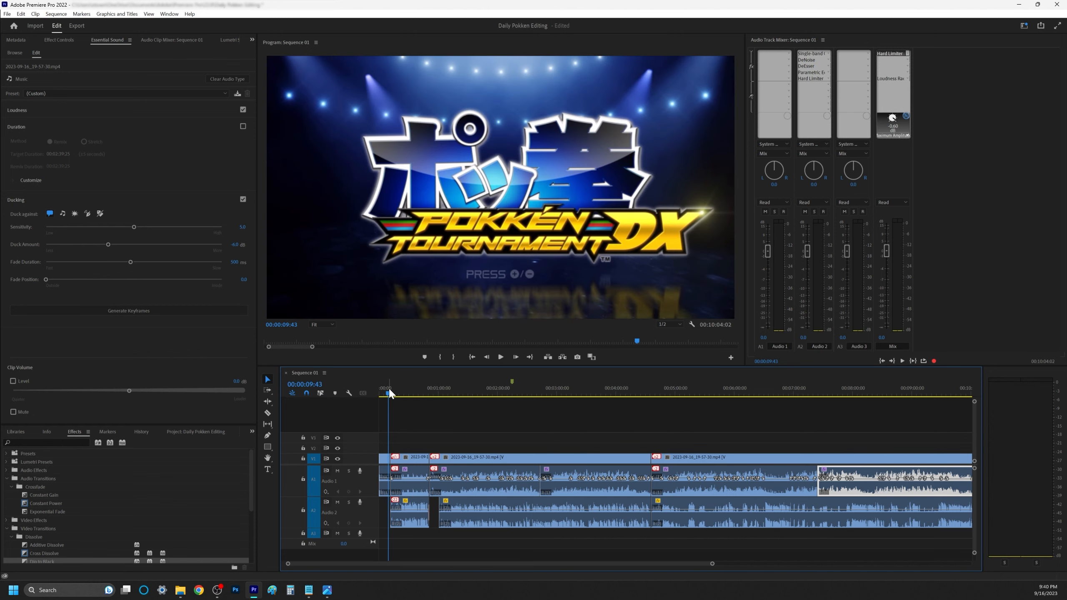
key(equal)
key(equal)
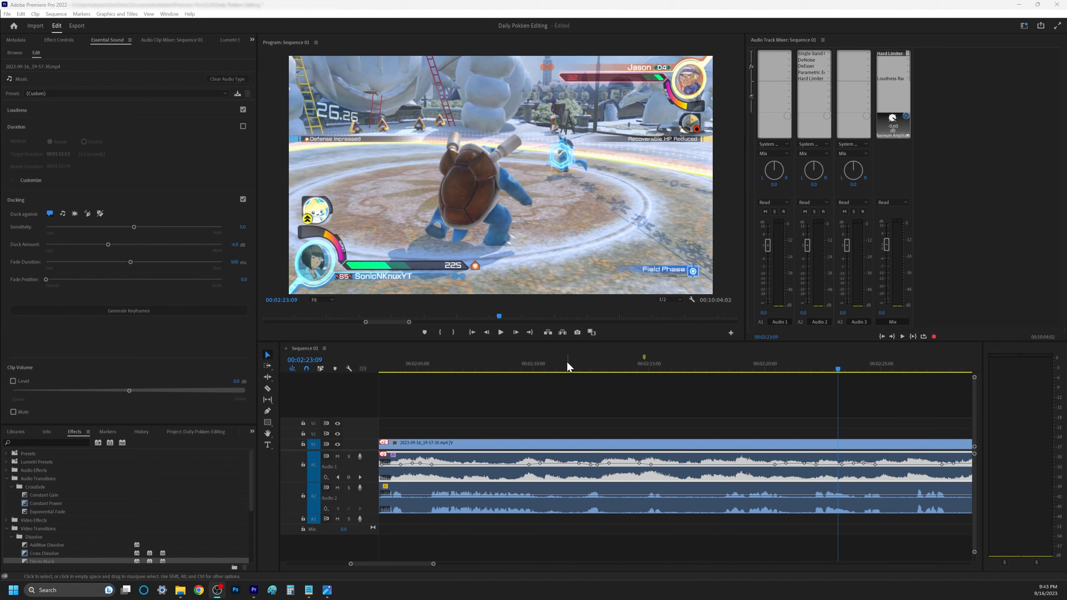
Enlarge the timeline area and make the Audio 1 and Audio 2 tracks taller for the section around 00:02:12:00.
drag(557, 362, 579, 393)
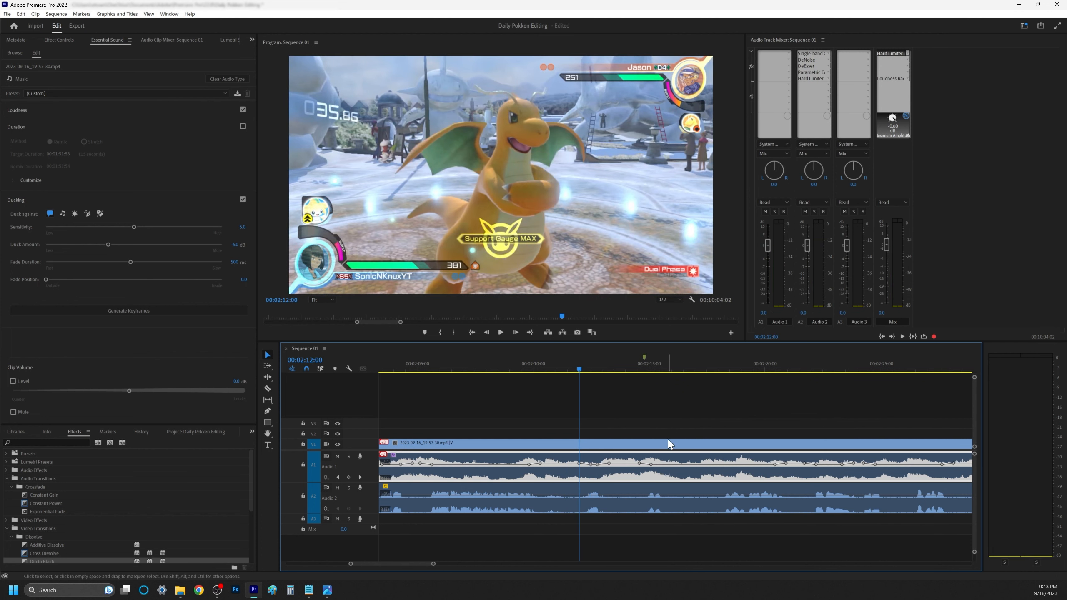
drag(614, 342, 623, 279)
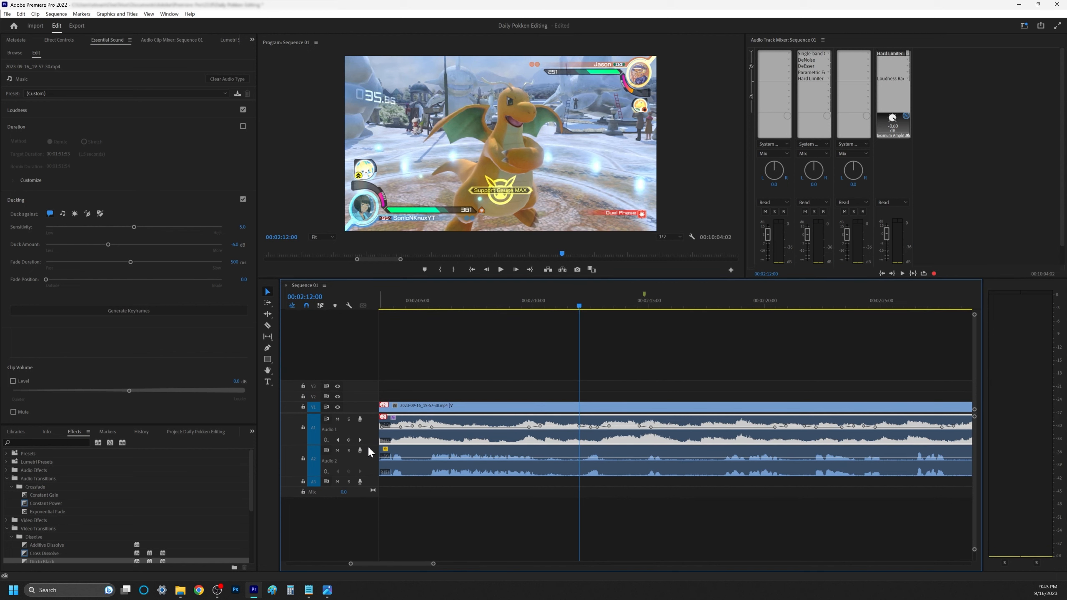
drag(369, 449, 374, 433)
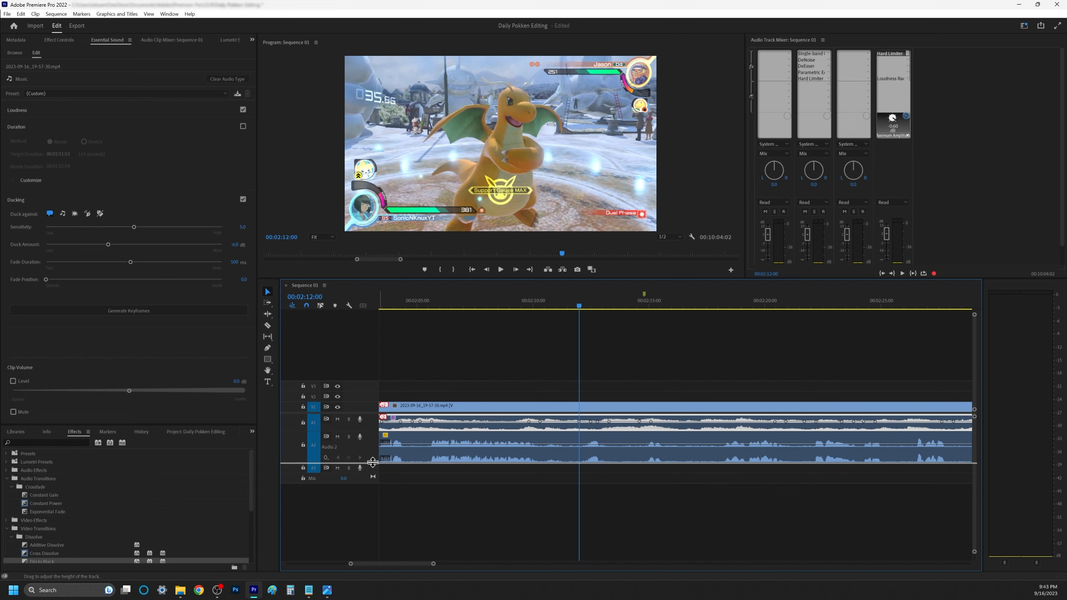
drag(372, 463, 373, 463)
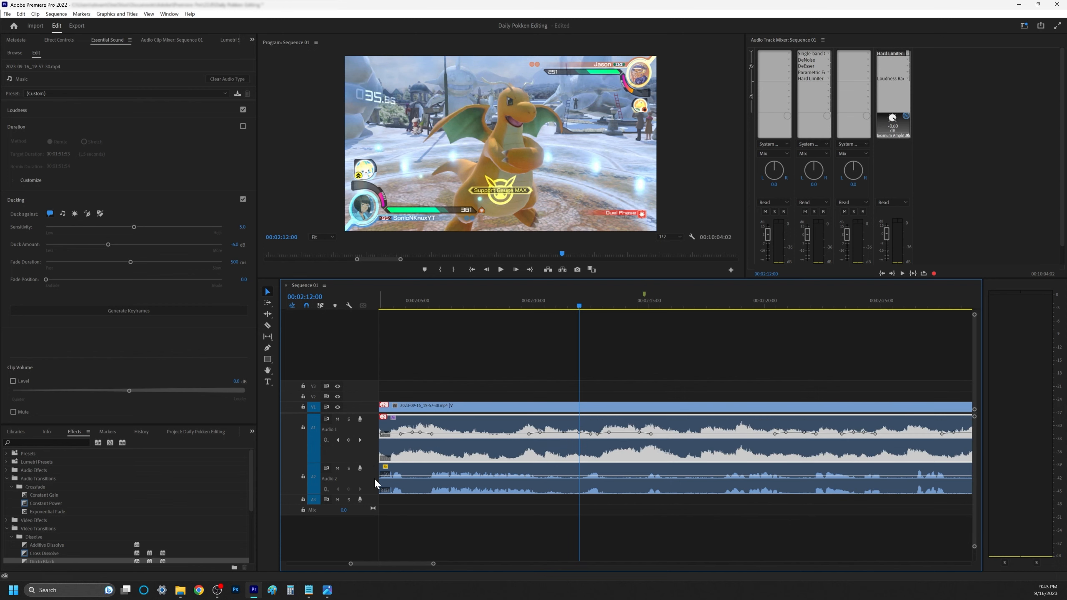
drag(368, 495, 368, 519)
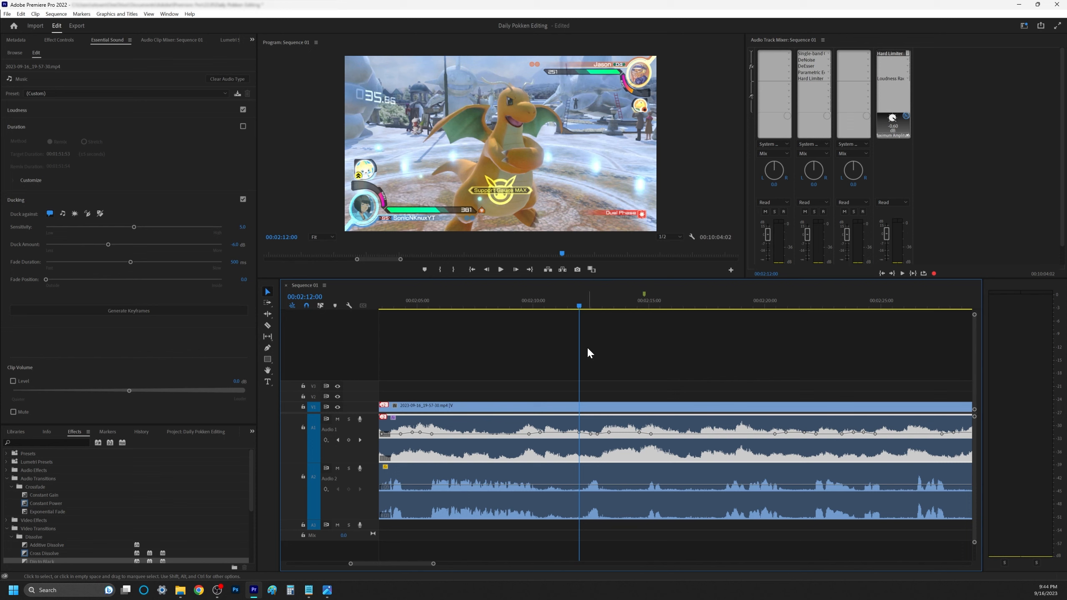
click(629, 379)
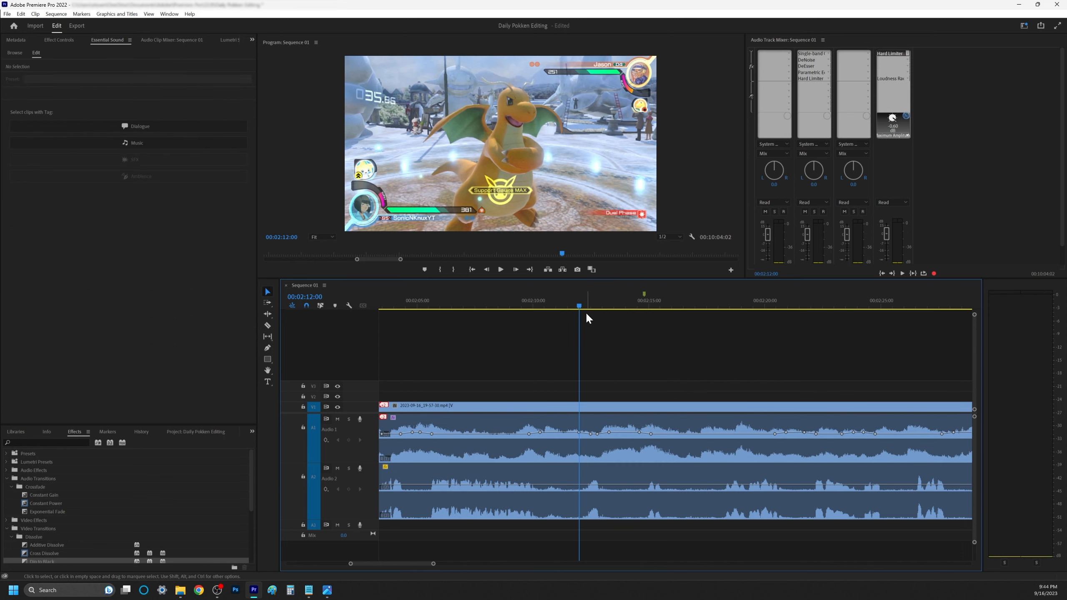
Play the section from about 00:02:11:01 to 00:02:21:51 to check the game audio against the commentary.
drag(579, 306, 696, 357)
click(620, 355)
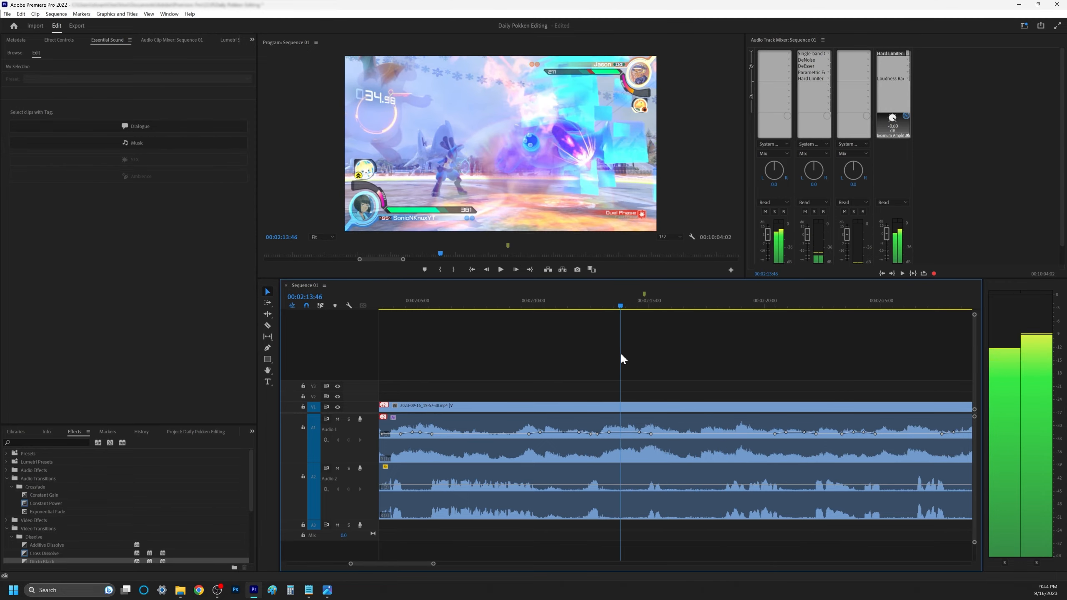
key(space)
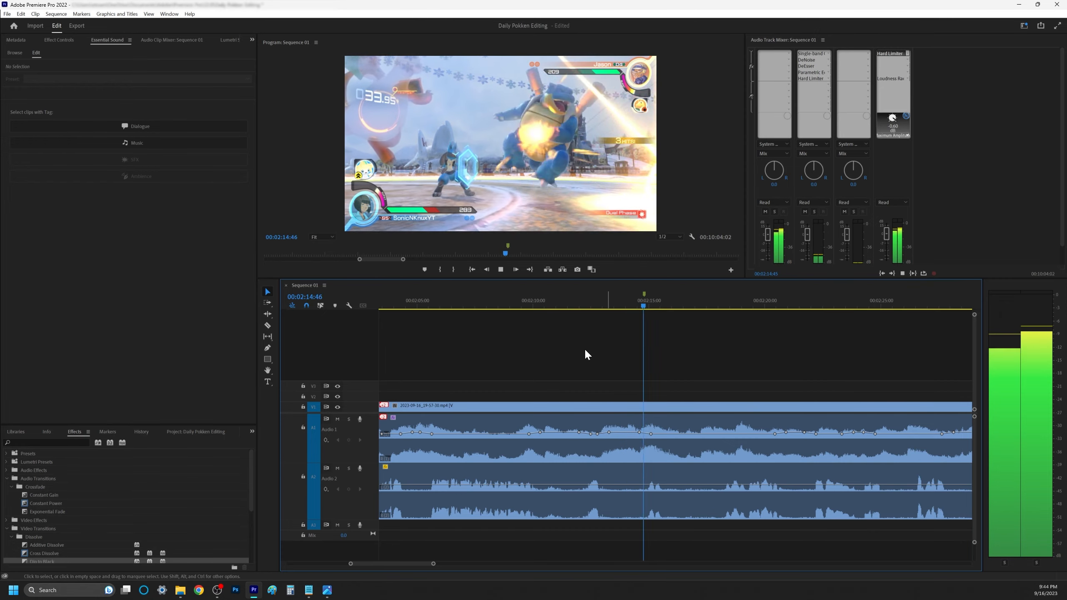
click(560, 307)
drag(560, 307, 558, 307)
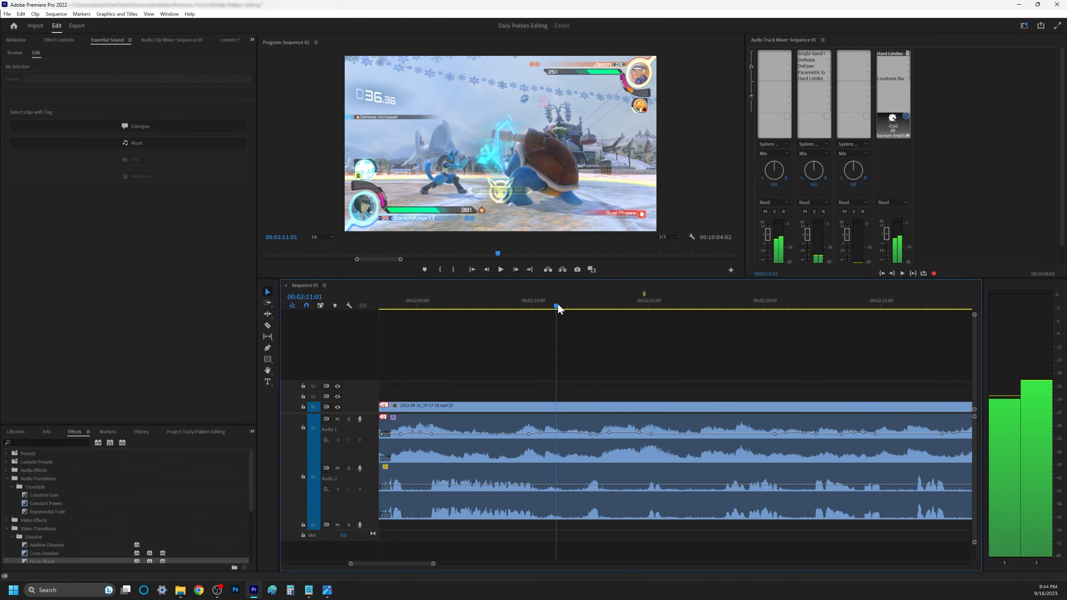
key(space)
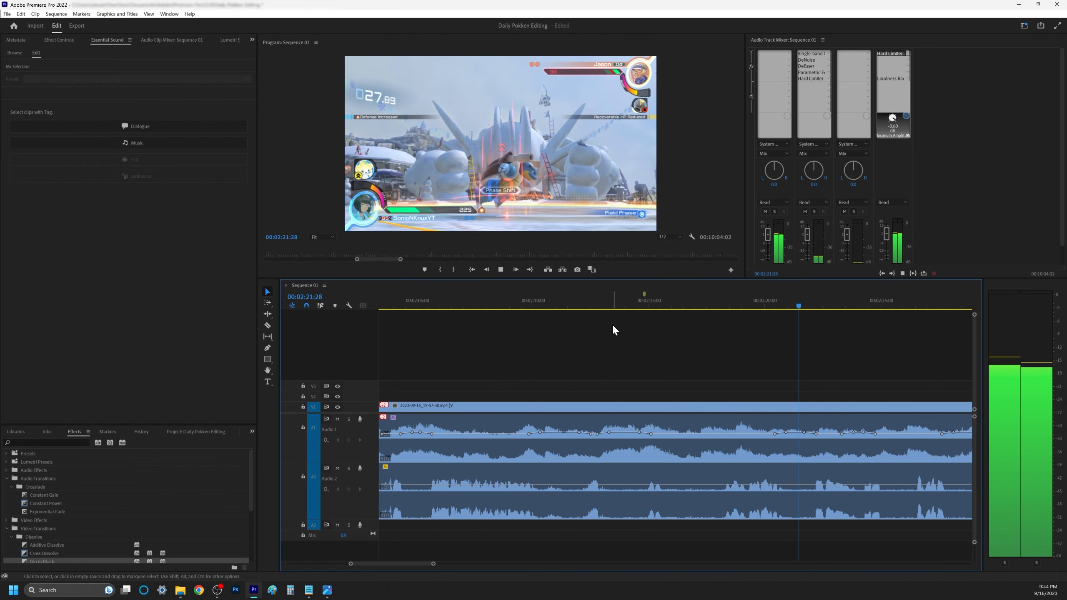
key(space)
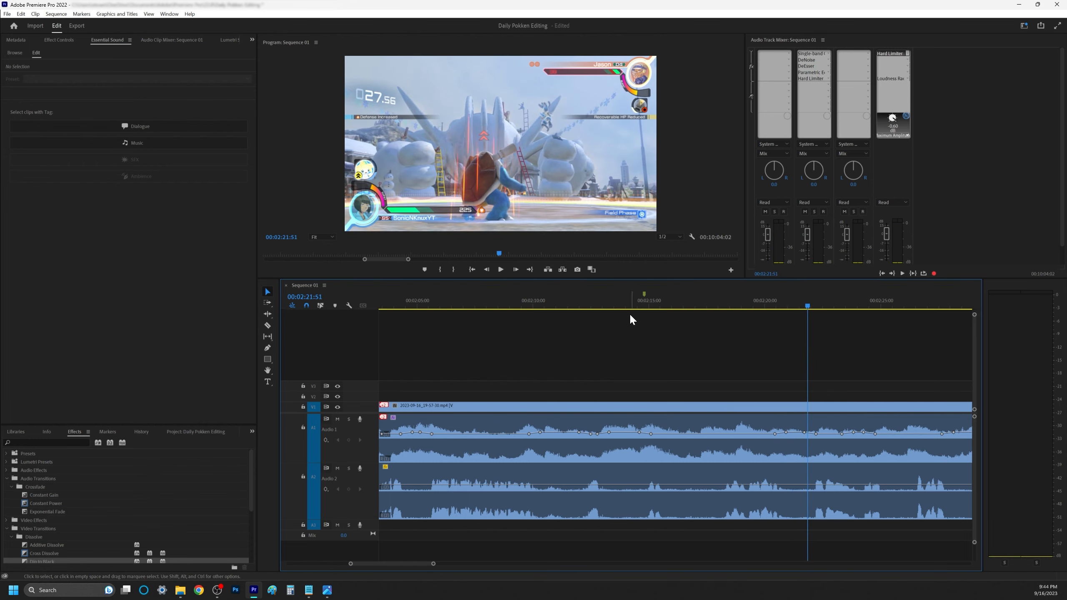
Split both the Audio 1 and Audio 2 clips at 00:02:14:06 and again at 00:02:16:01 with the Razor tool.
drag(627, 300, 628, 324)
click(267, 325)
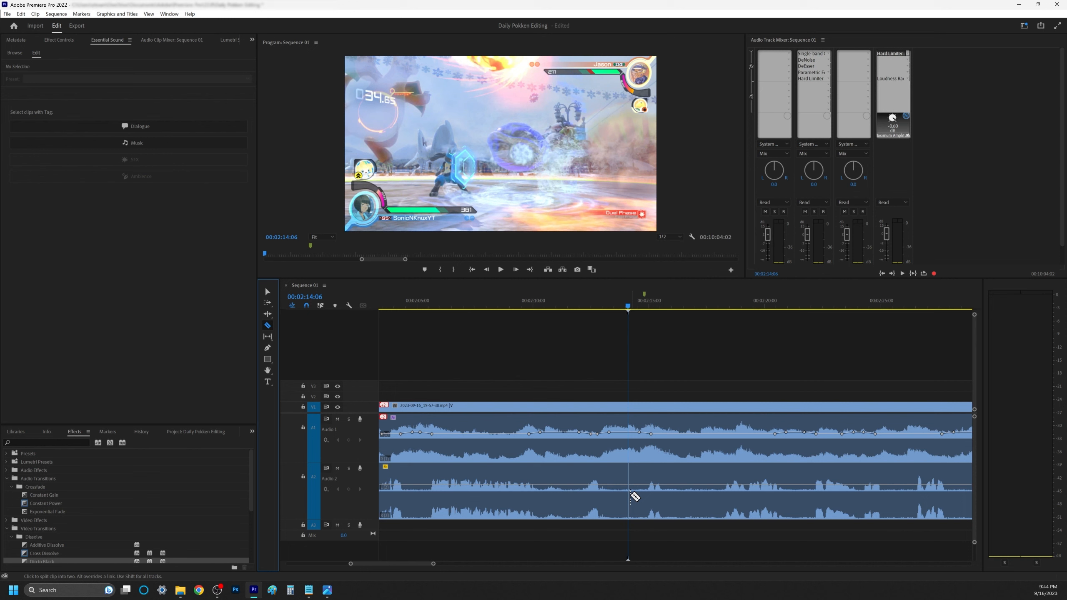
click(630, 497)
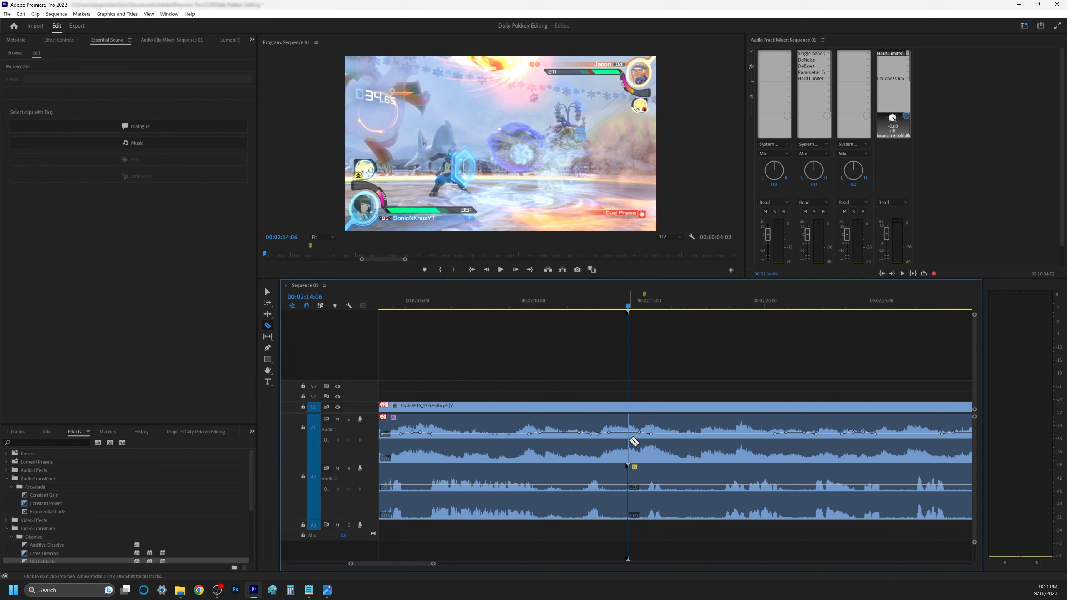
click(629, 438)
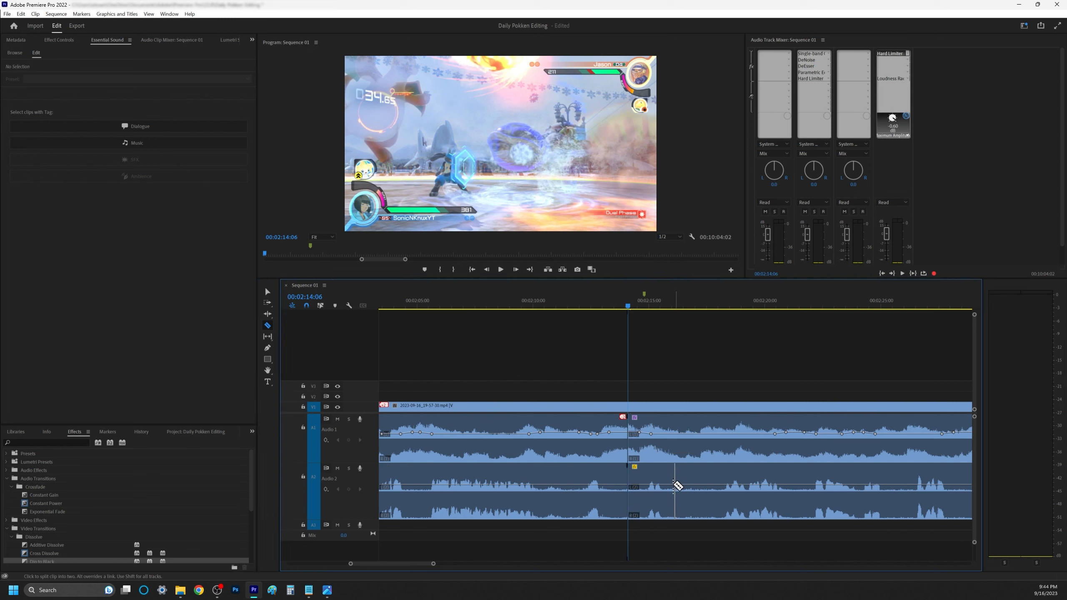
click(674, 487)
click(673, 452)
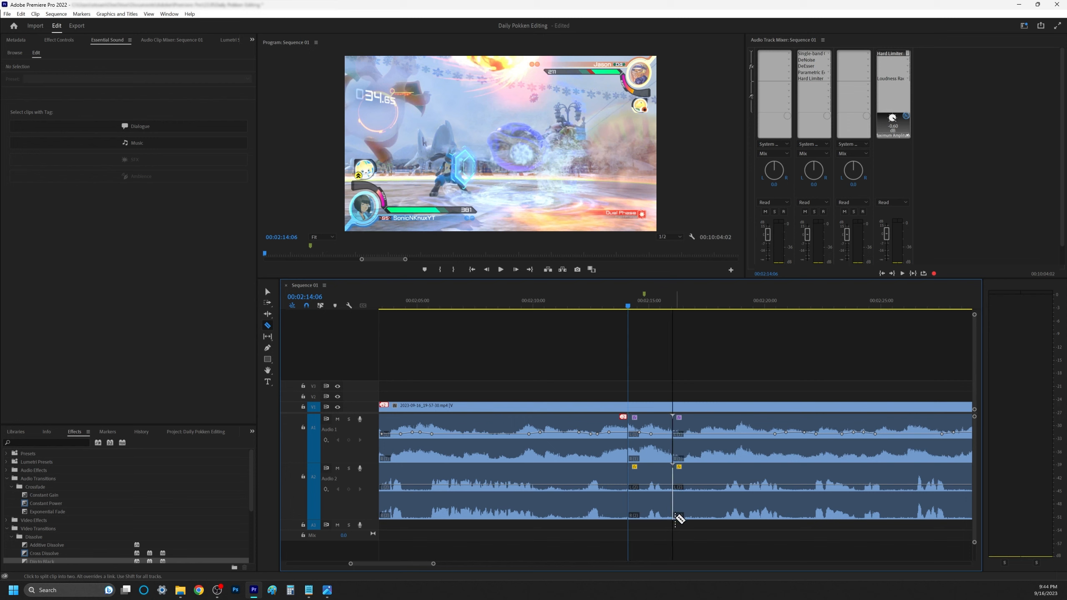
Copy and remove the short Audio 2 commentary section between 00:02:14:06 and 00:02:16:01, leaving the gap open.
click(268, 292)
click(658, 518)
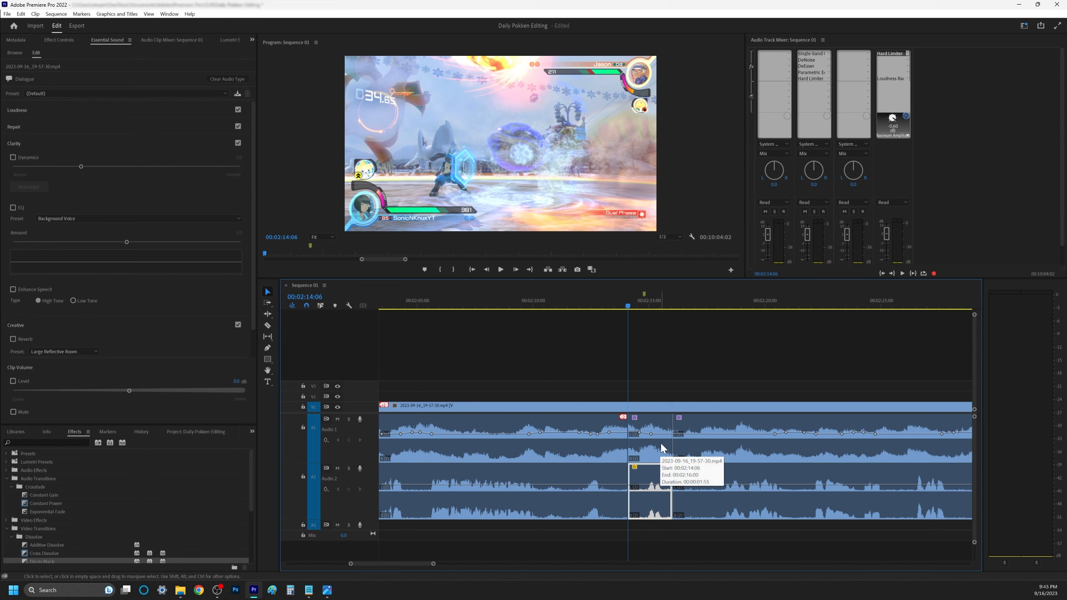
right_click(658, 485)
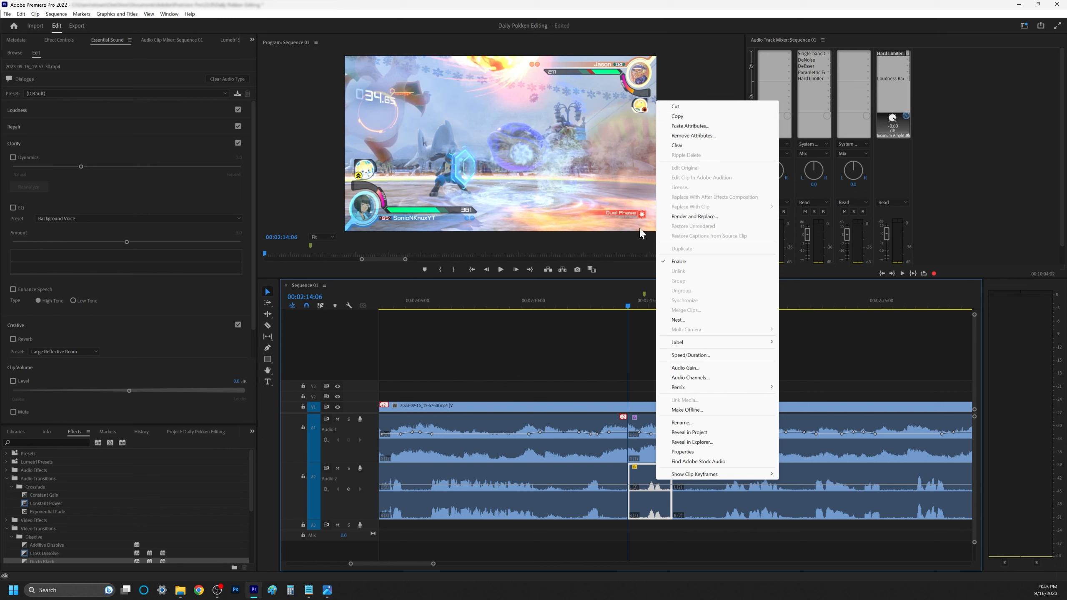
click(639, 361)
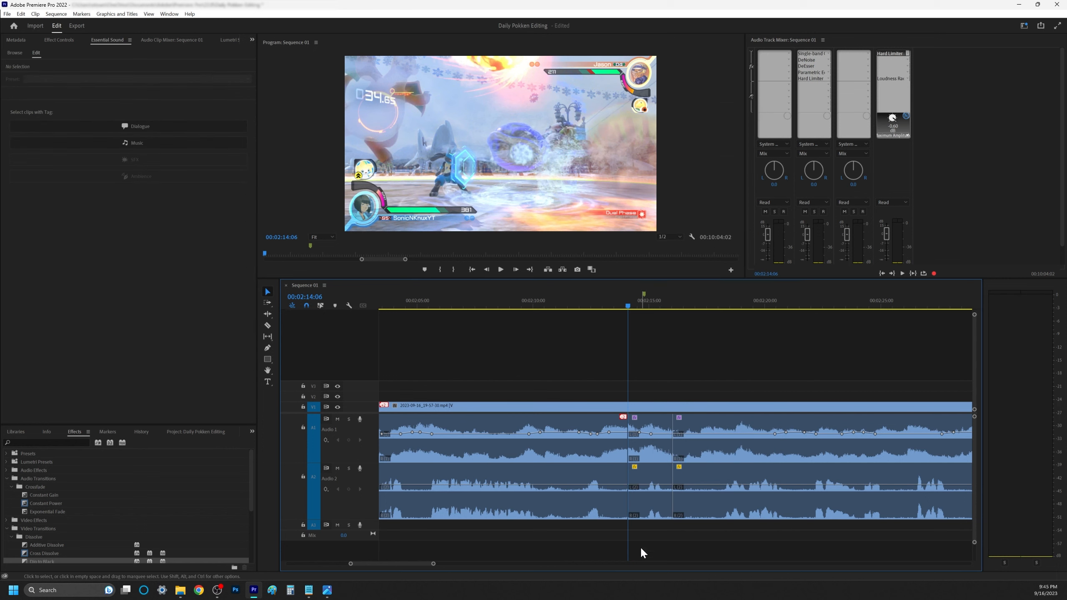
click(654, 472)
key(Delete)
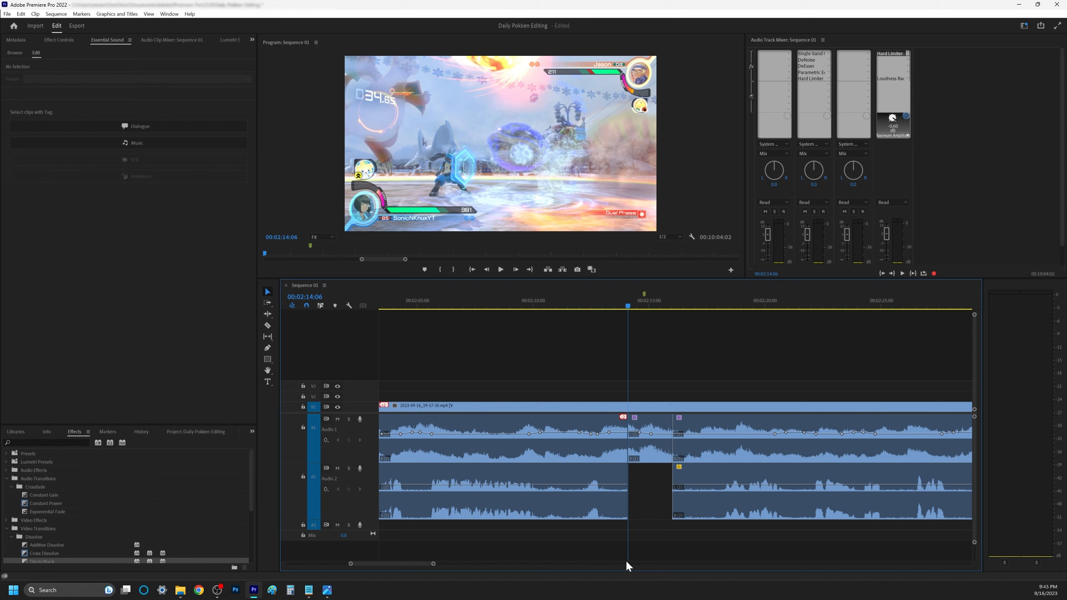
Regenerate the ducking keyframes for the short Audio 1 section above the gap, and paste the Audio 2 section back at 00:02:14:06.
click(650, 452)
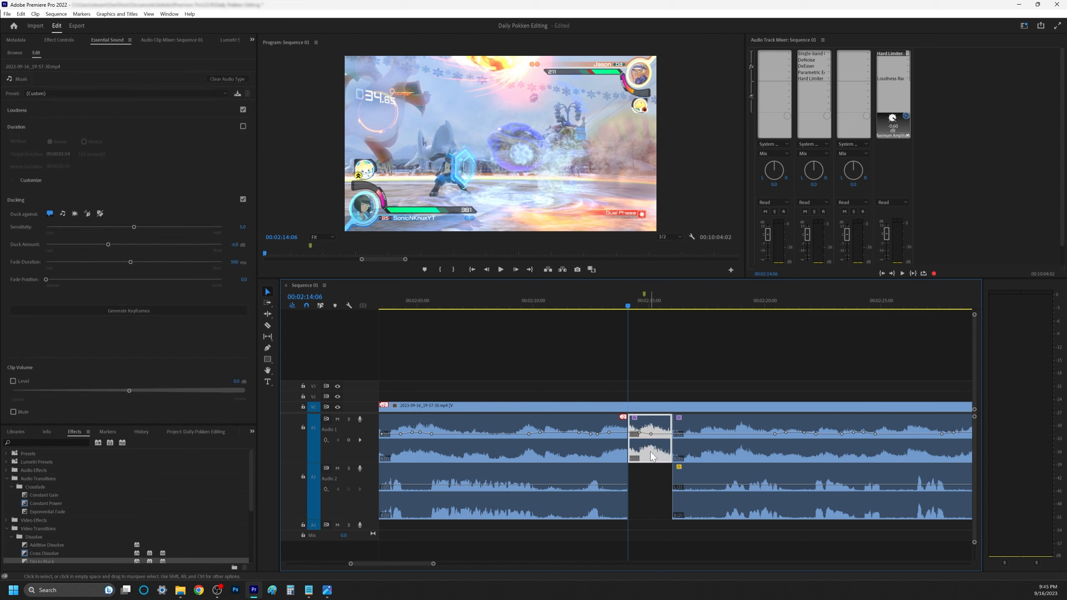
click(162, 311)
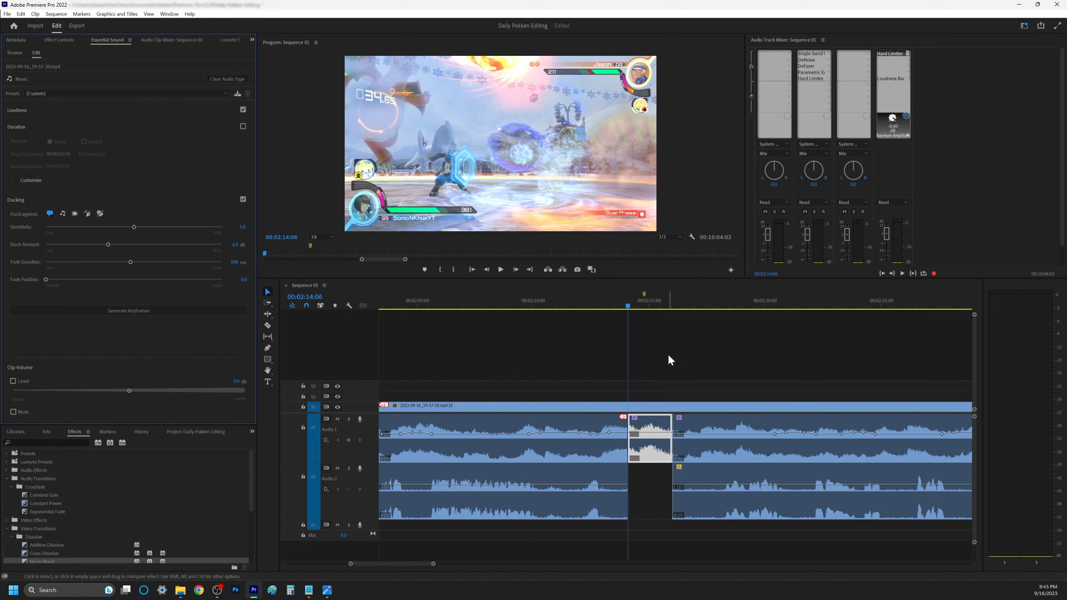
click(655, 479)
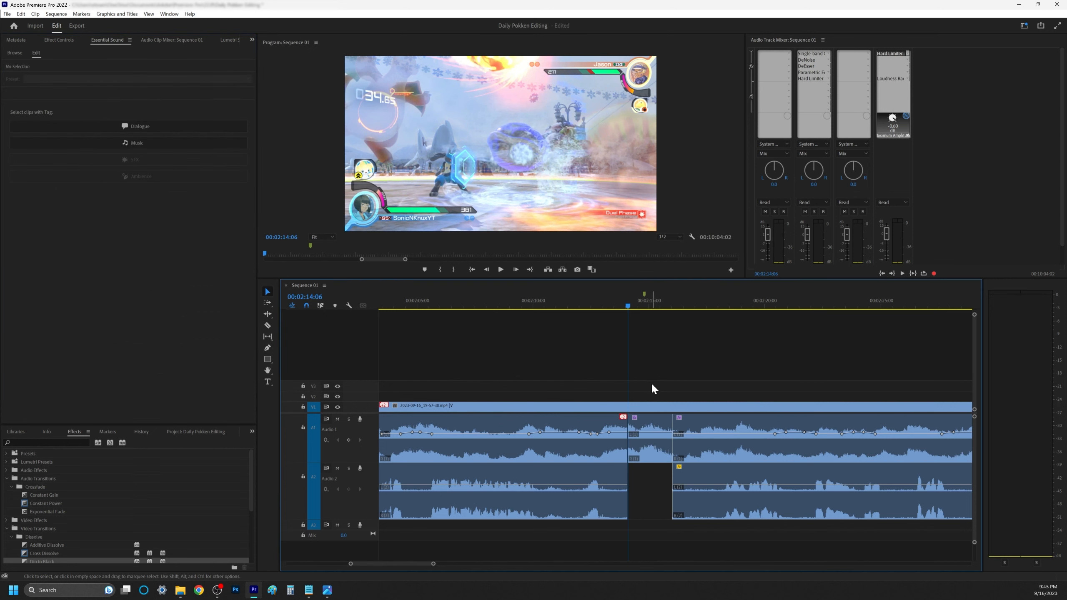
key(ctrl+v)
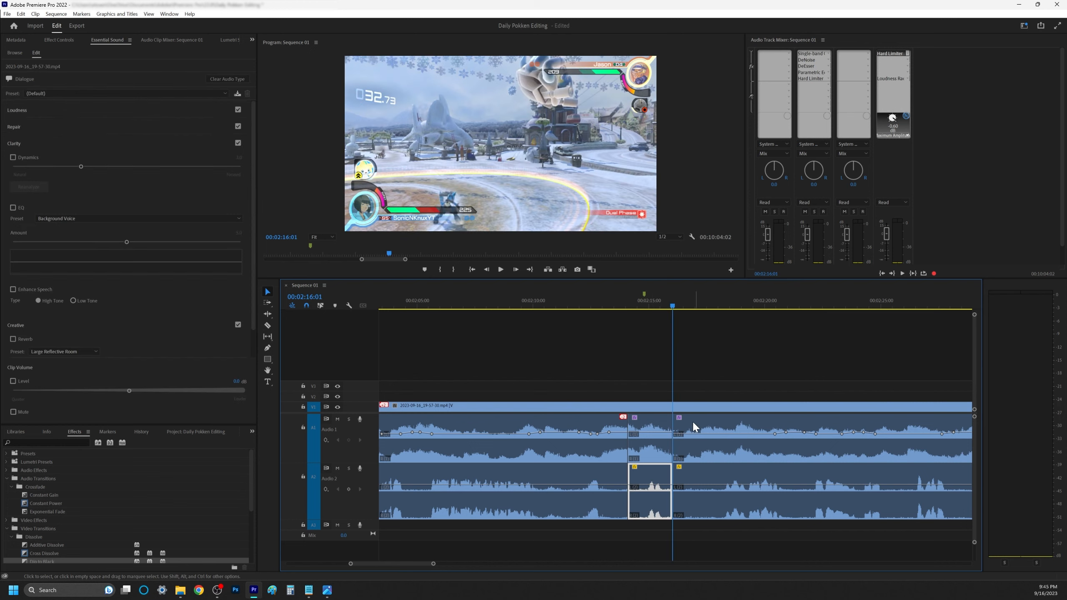
Regenerate the ducking keyframes for the Audio 1 clip that starts at 00:02:16:01.
click(715, 461)
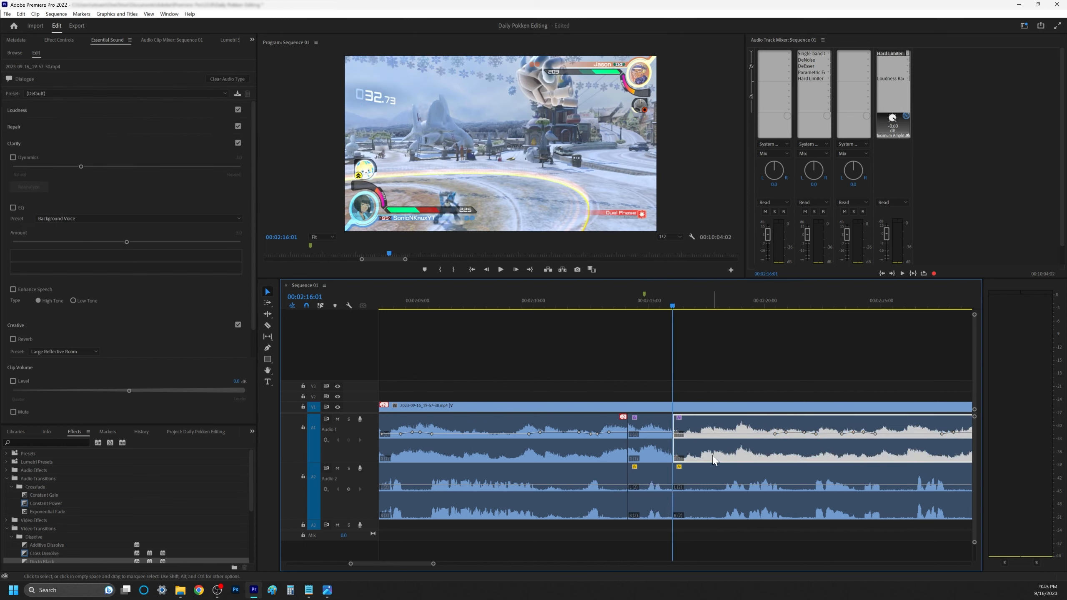
key(minus)
key(minus)
key(minus)
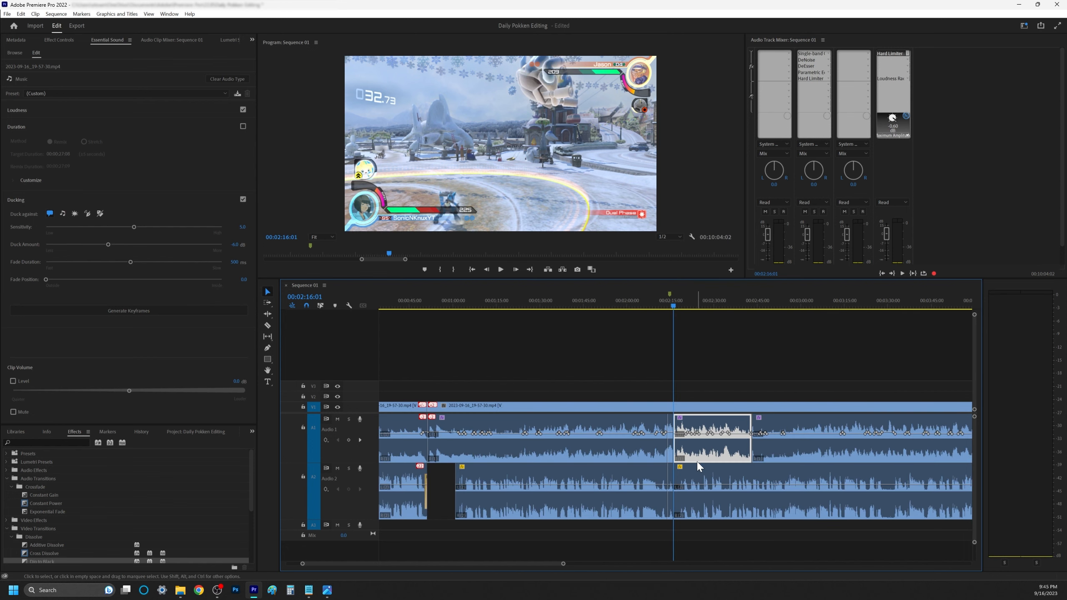
key(equal)
key(equal)
key(equal)
key(equal)
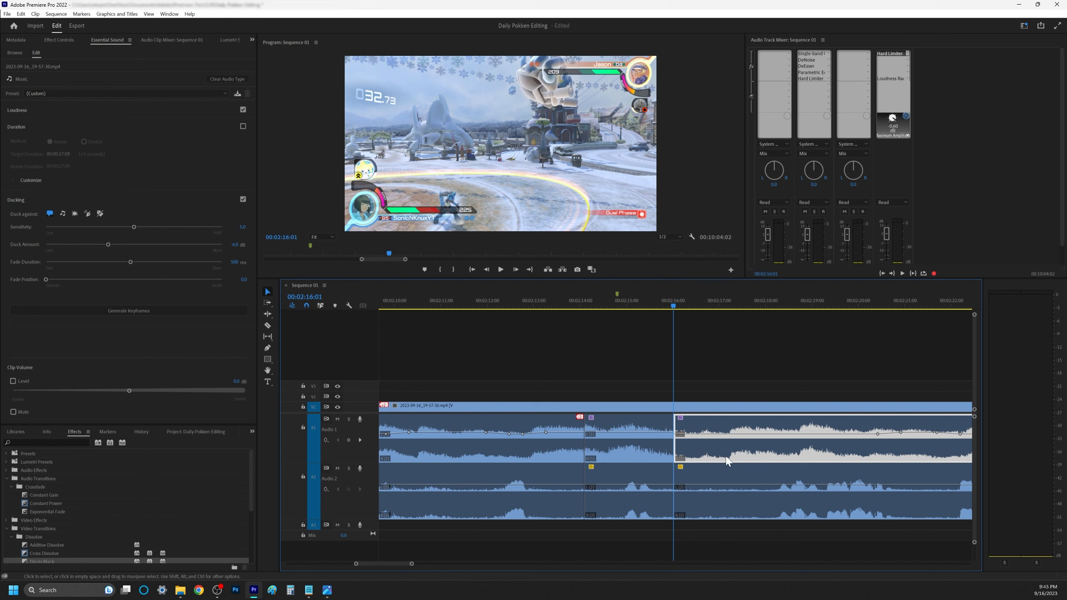
click(154, 315)
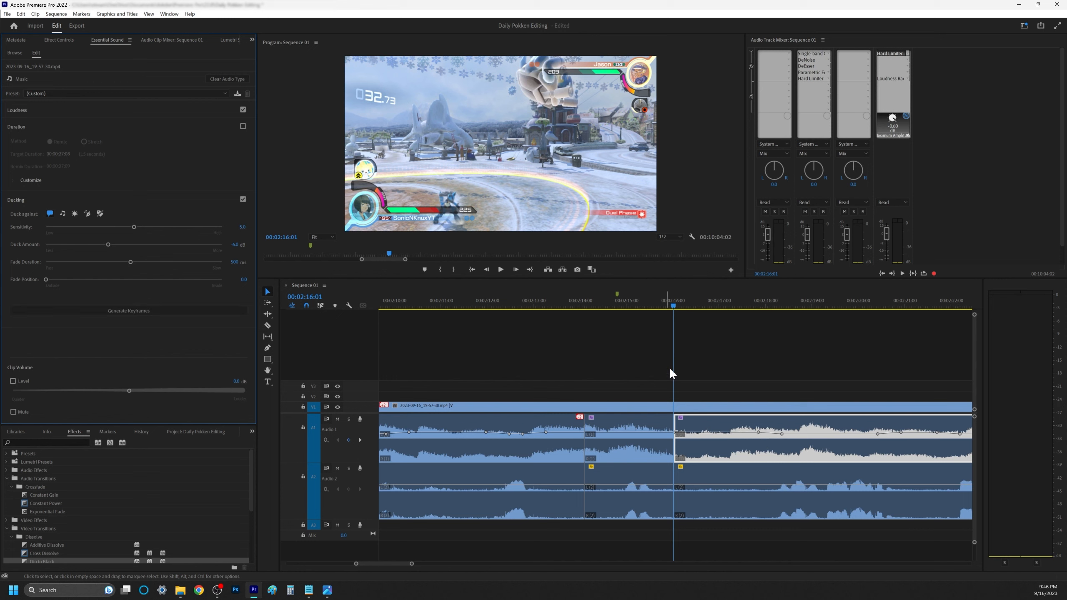
Play the sequence from 00:02:10:13 to about 00:02:20:57 to check the ducking around the two cuts.
drag(673, 311, 898, 342)
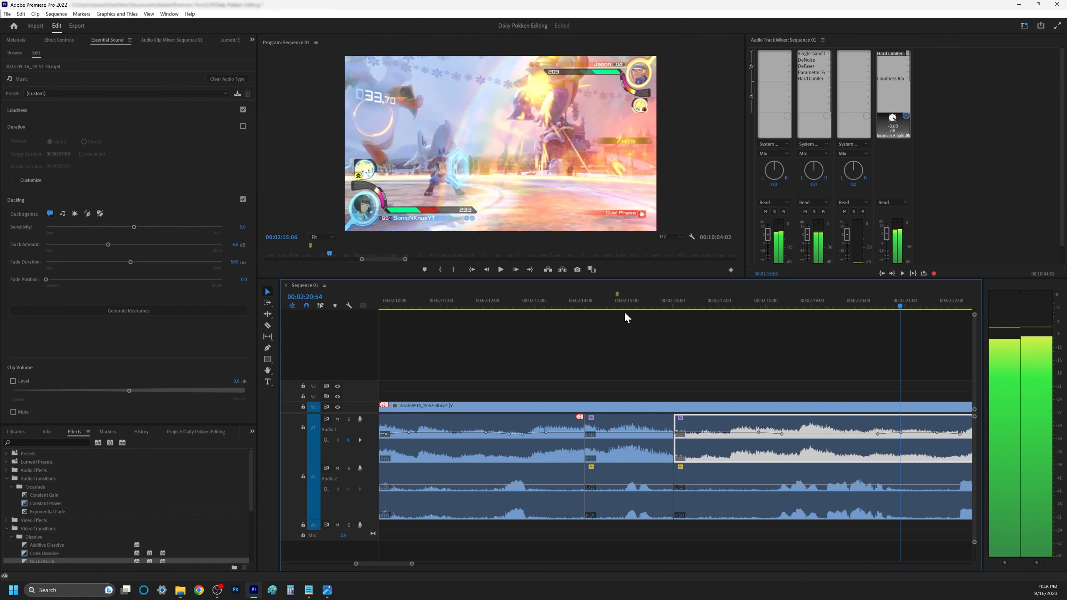
drag(559, 305, 458, 302)
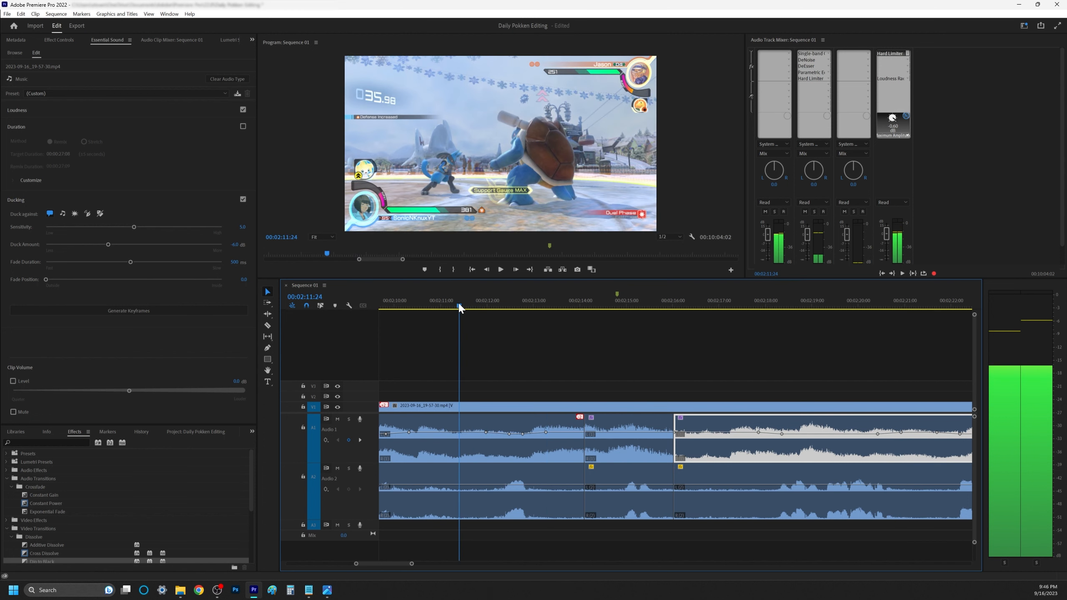
click(509, 336)
key(minus)
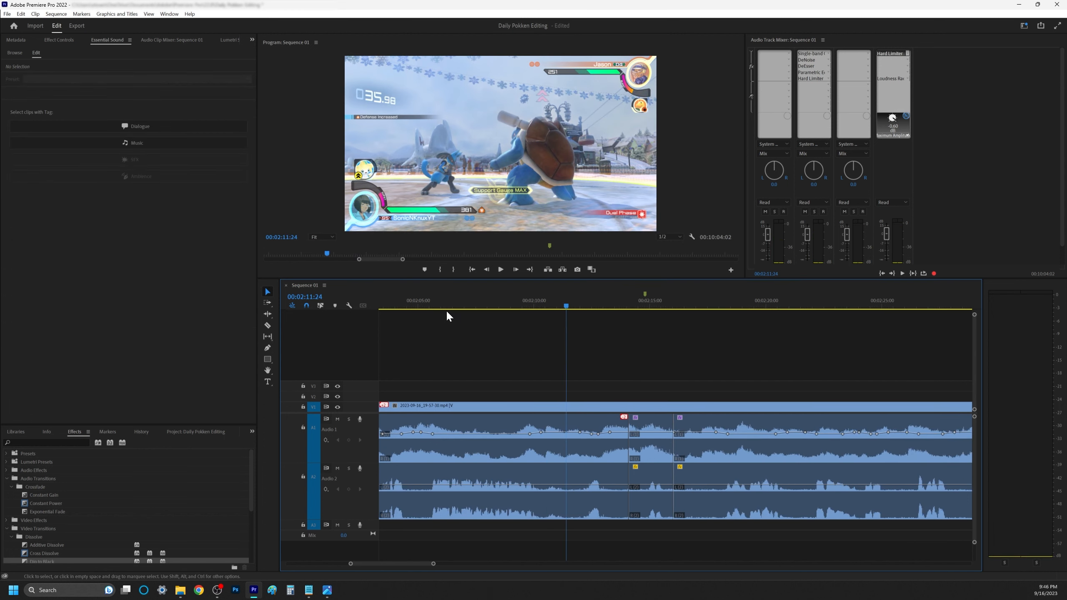
drag(551, 304, 539, 305)
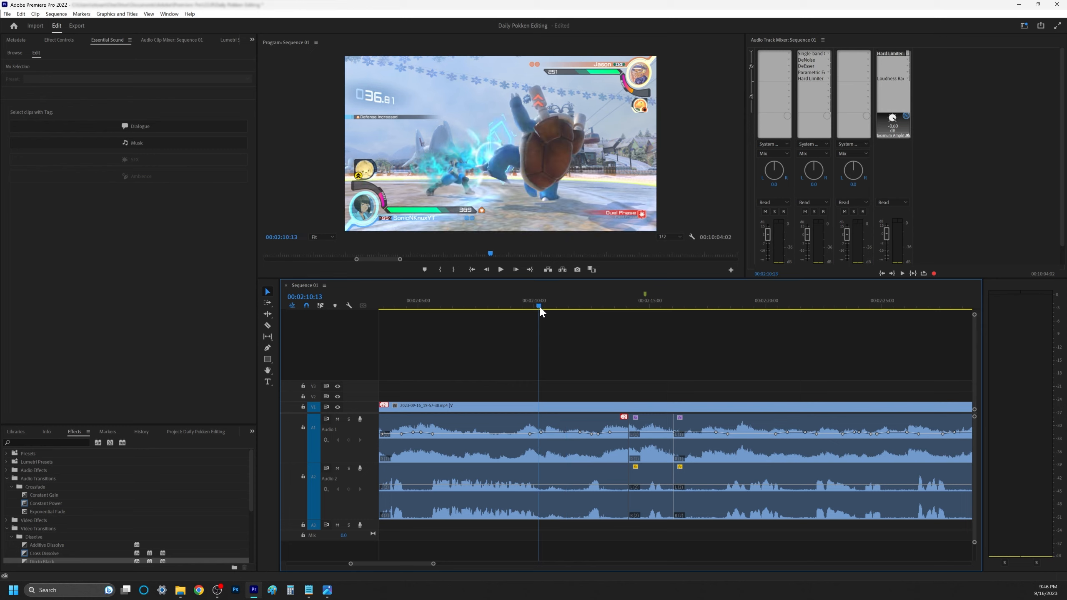
key(space)
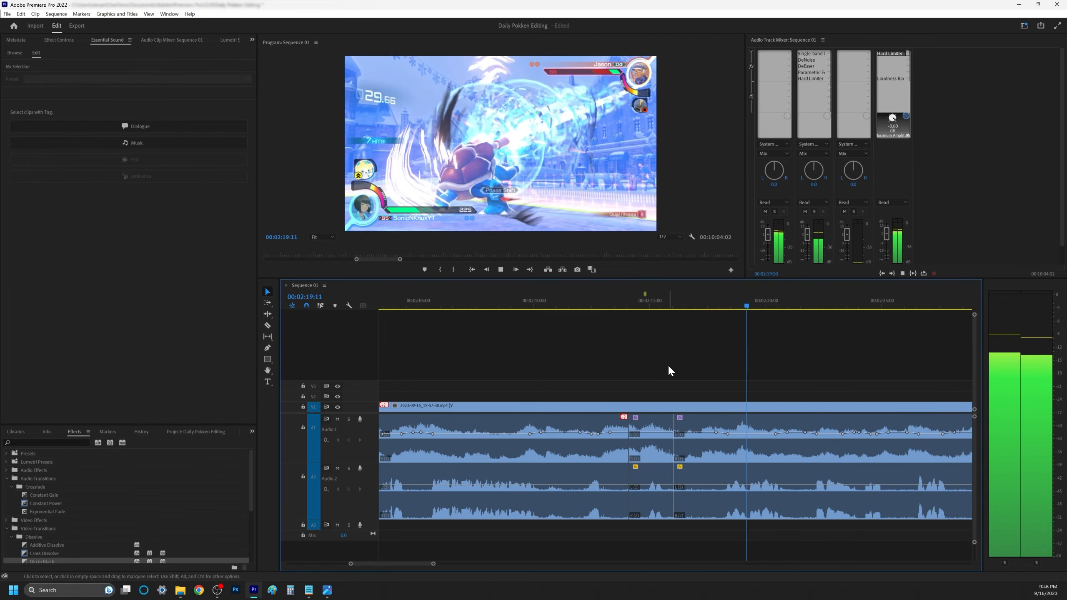
key(space)
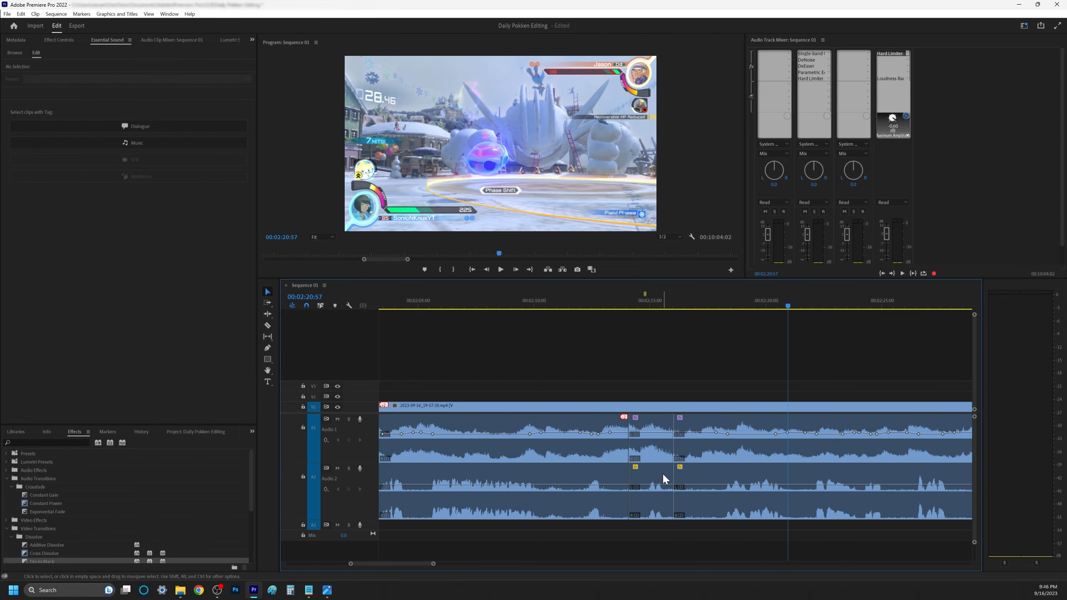
Raise the audio gain of the short Audio 2 commentary section between 00:02:14:06 and 00:02:16:01.
click(663, 476)
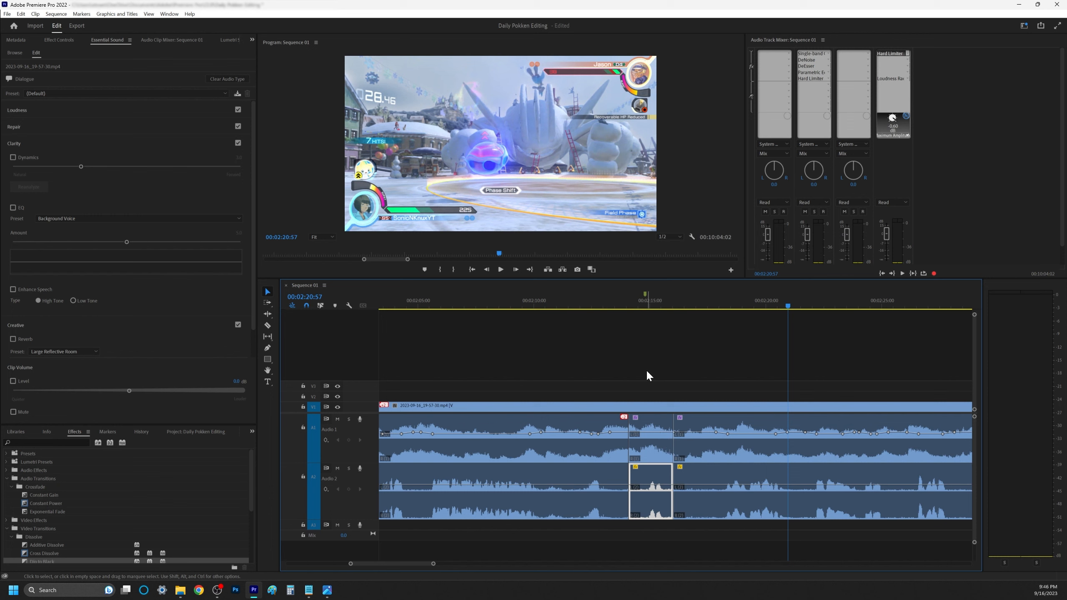
right_click(647, 483)
click(673, 367)
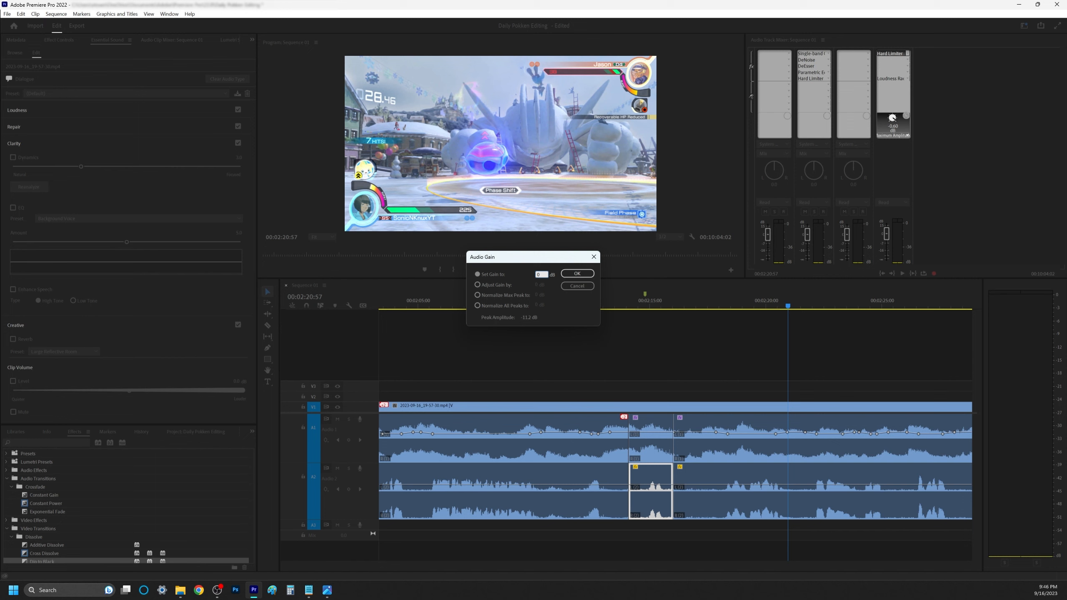
key(Return)
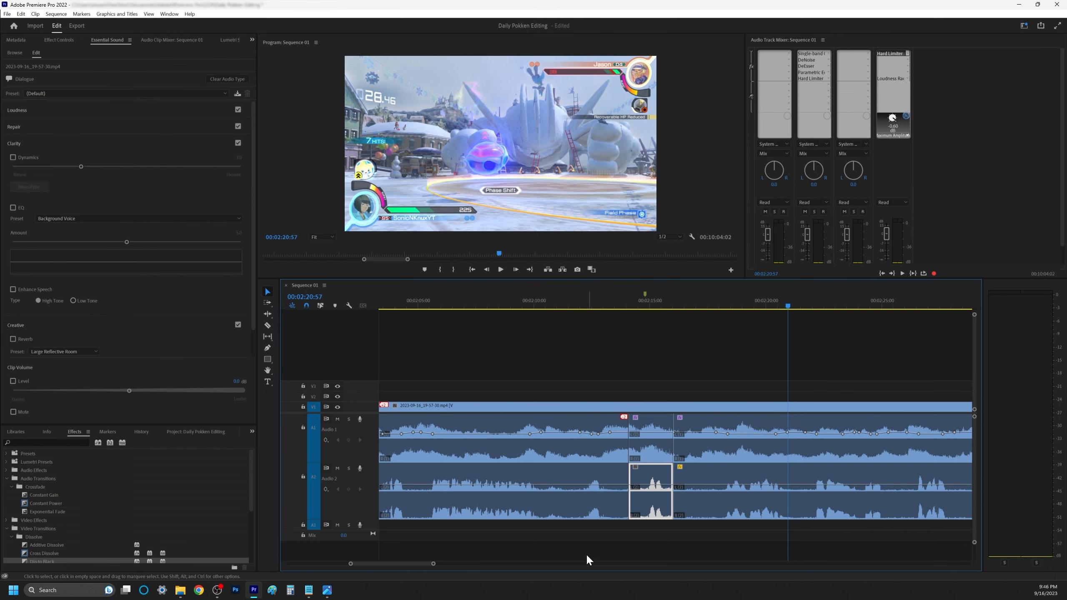
Play from 00:02:11:42 to about 00:02:19:23 to check the short commentary section's new gain, and recheck the audio around 00:02:14:58.
drag(591, 302, 574, 302)
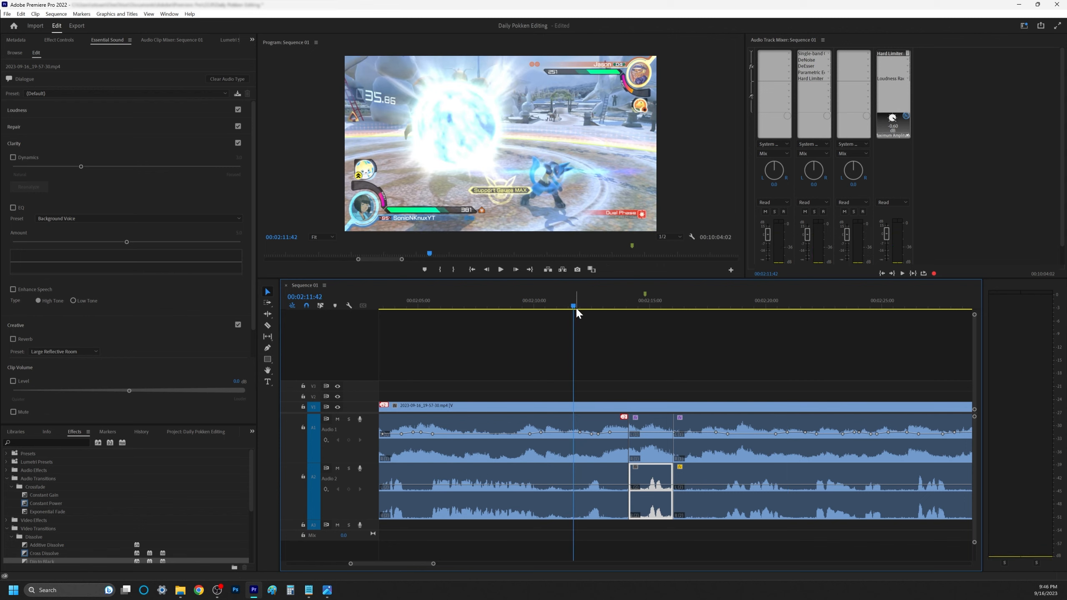
key(space)
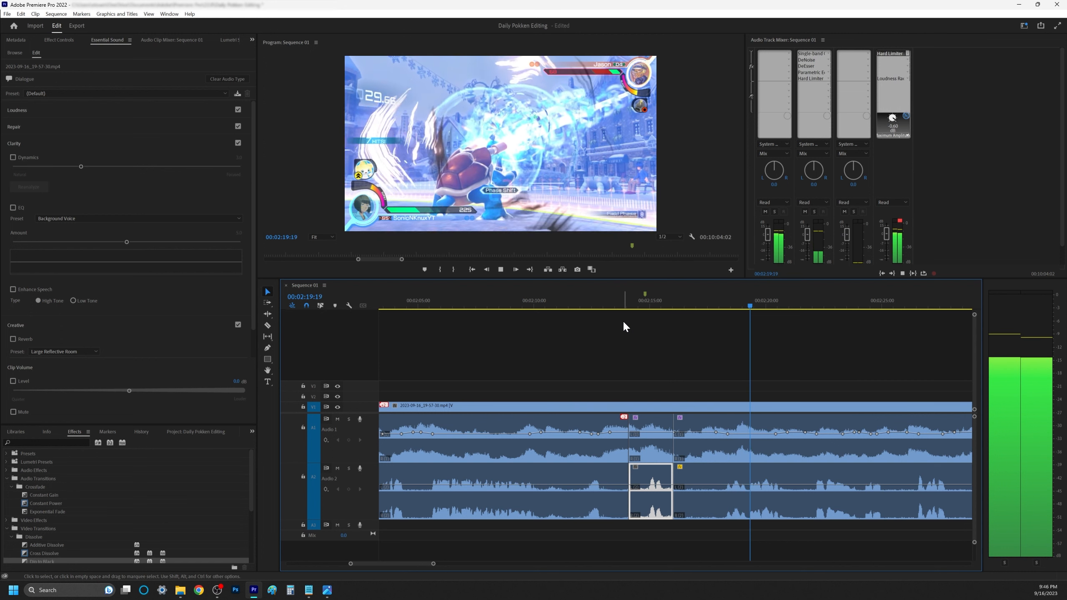
key(space)
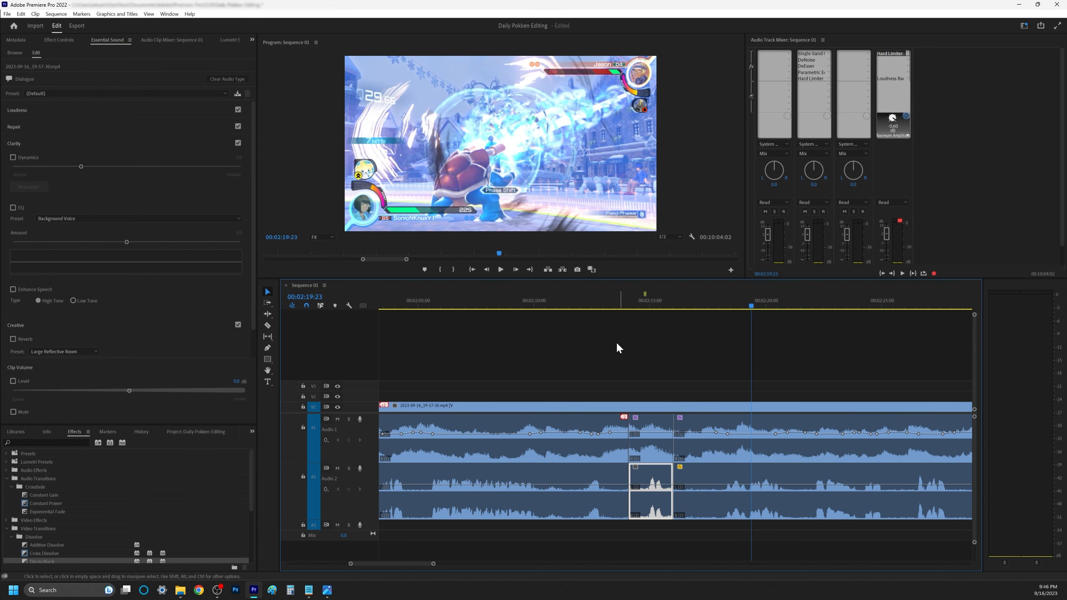
click(649, 351)
drag(627, 303, 649, 357)
key(space)
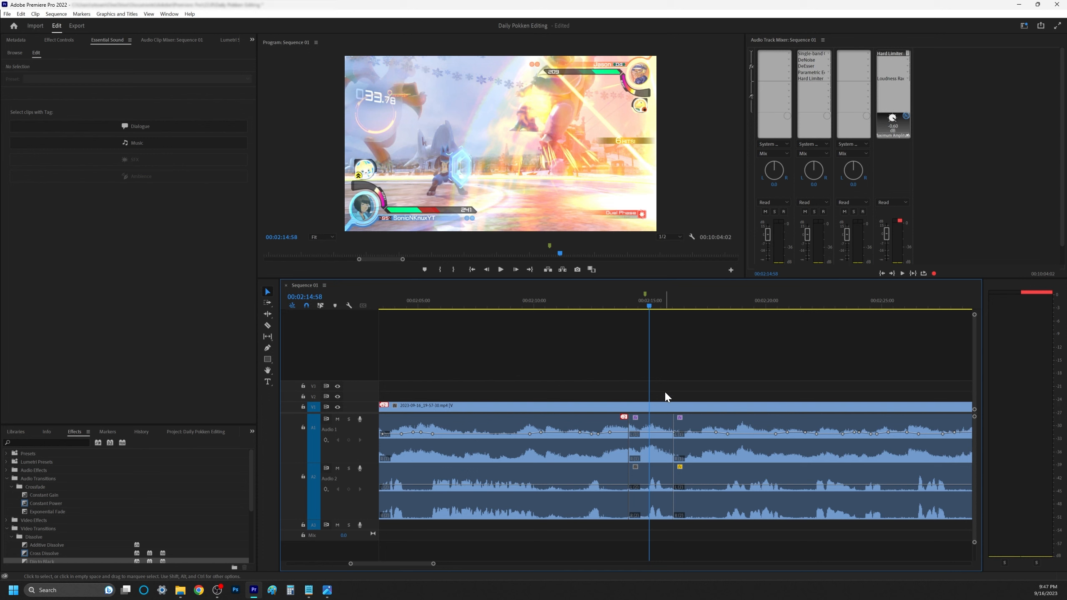
key(minus)
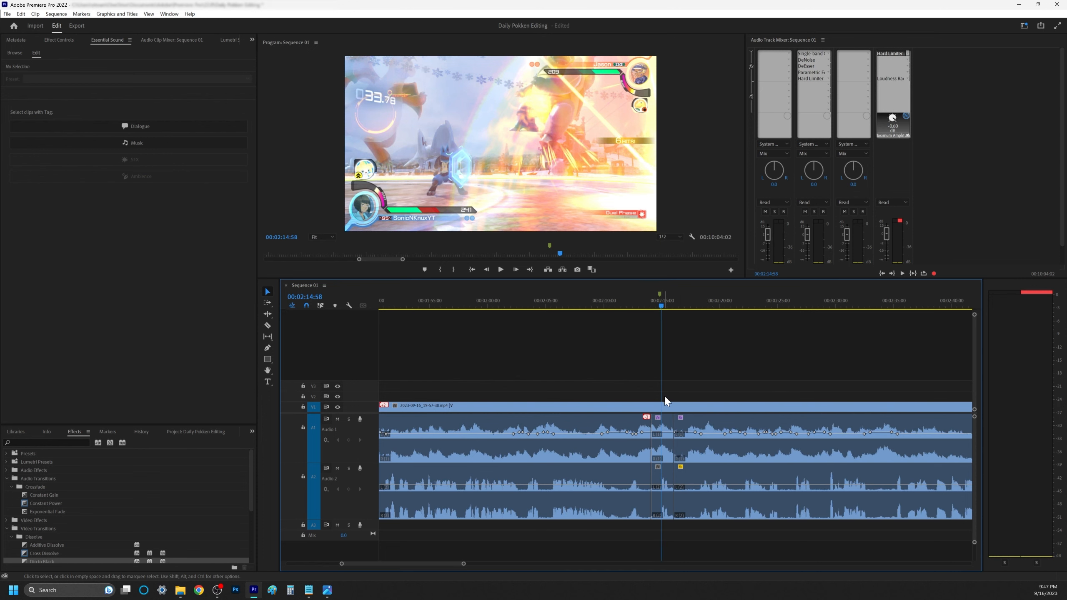
double_click(375, 419)
double_click(374, 420)
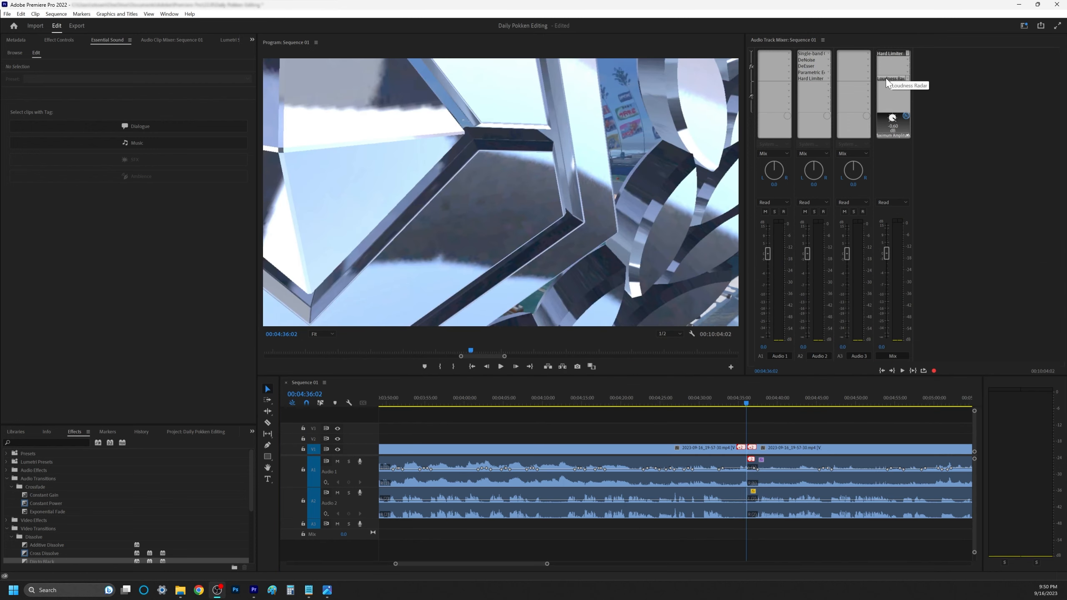
Check the Mix track's Loudness Radar, and adjust the input boost in the Hard Limiter on the same track.
double_click(891, 79)
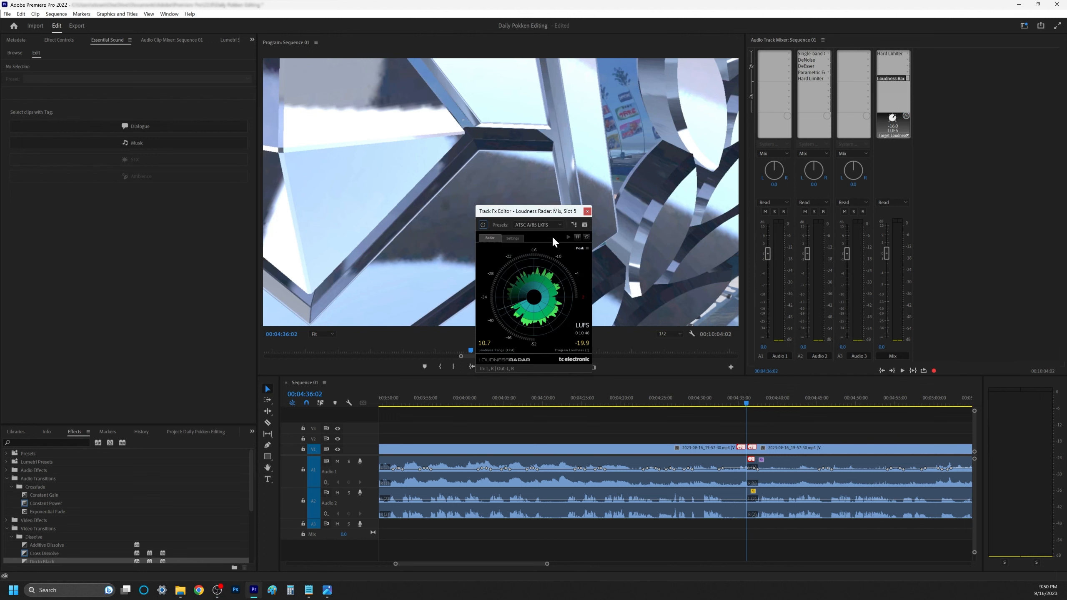
drag(530, 211, 328, 214)
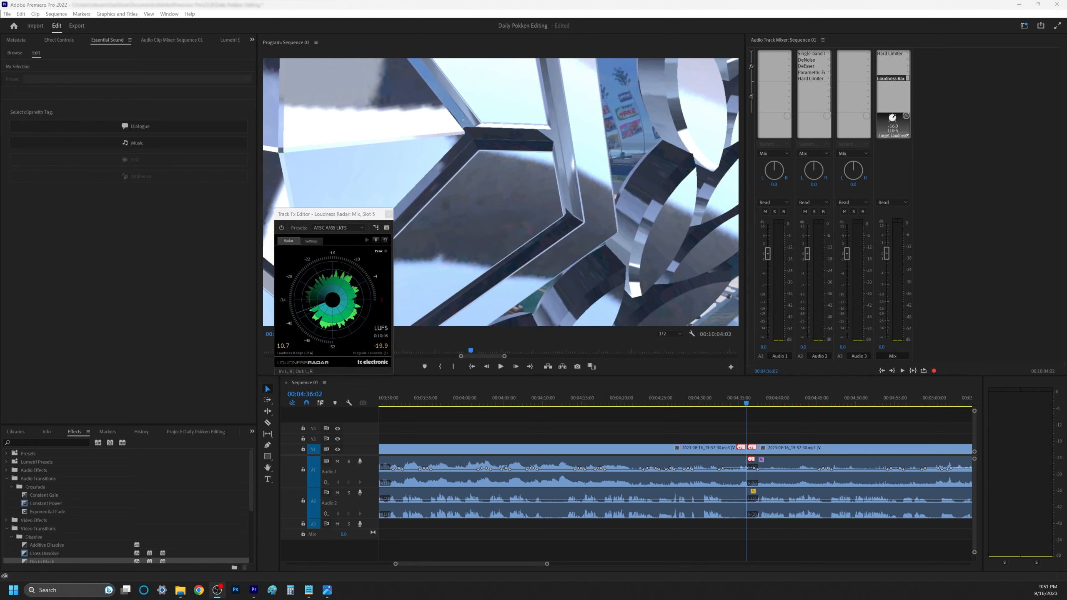
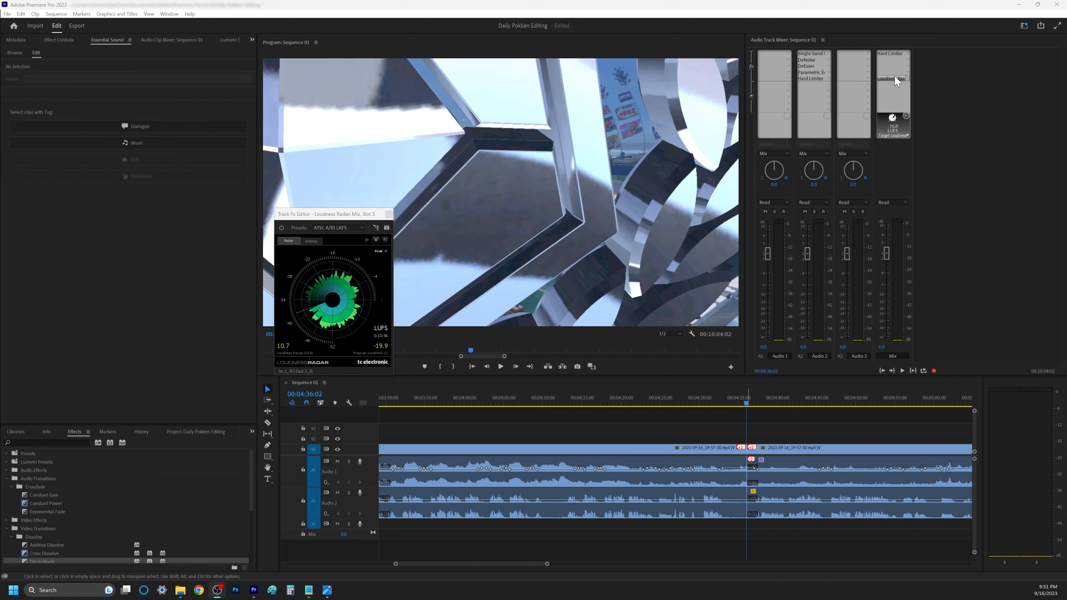
double_click(894, 54)
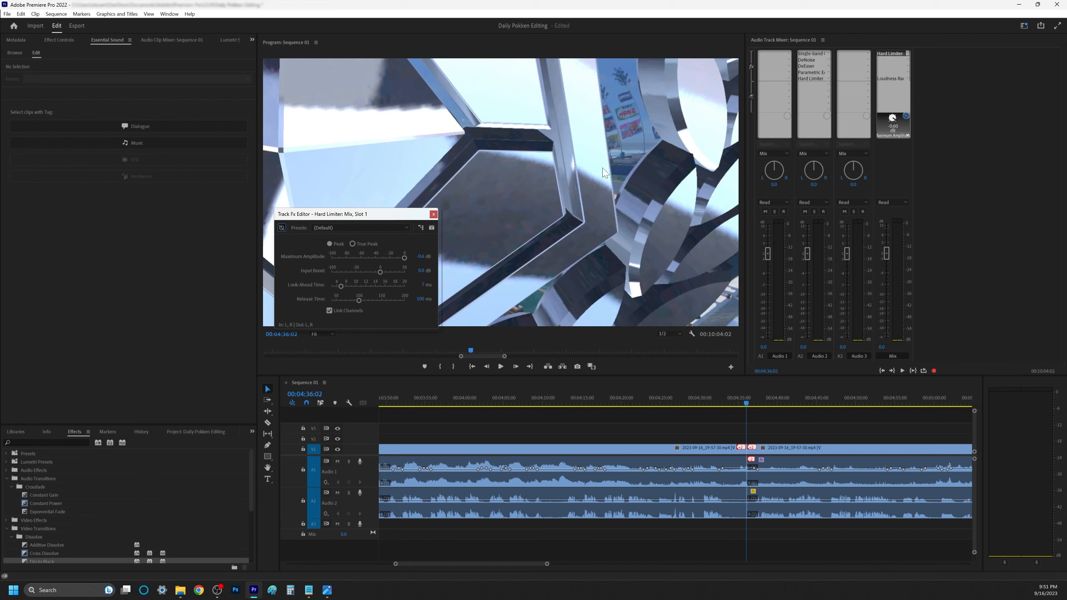
click(282, 228)
click(420, 272)
key(Return)
click(281, 228)
click(433, 215)
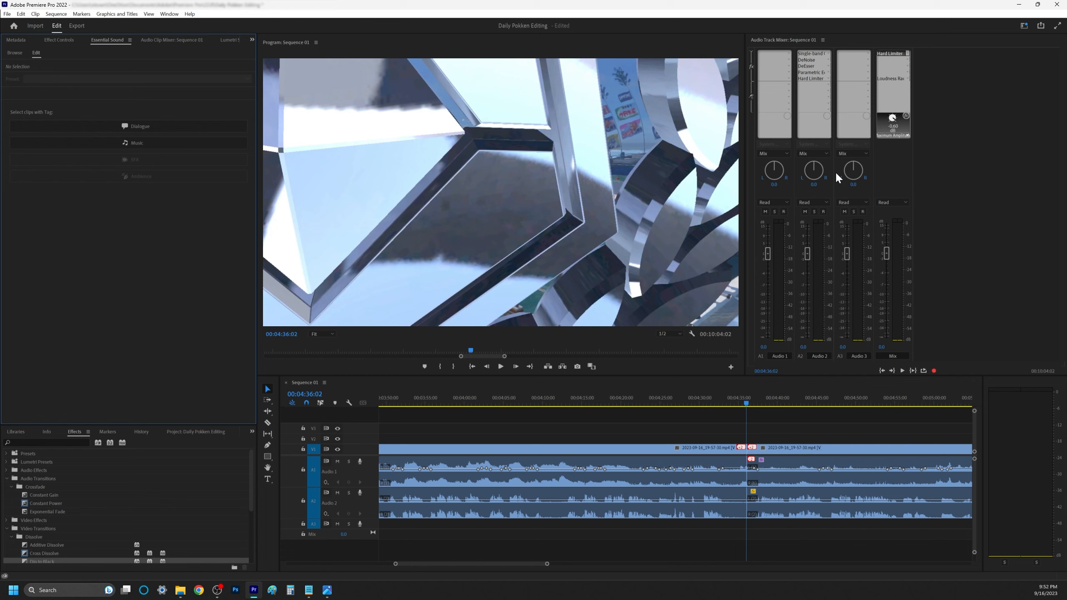
Reset the Loudness Radar measurement on the Mix track and show the whole sequence in the timeline.
double_click(891, 79)
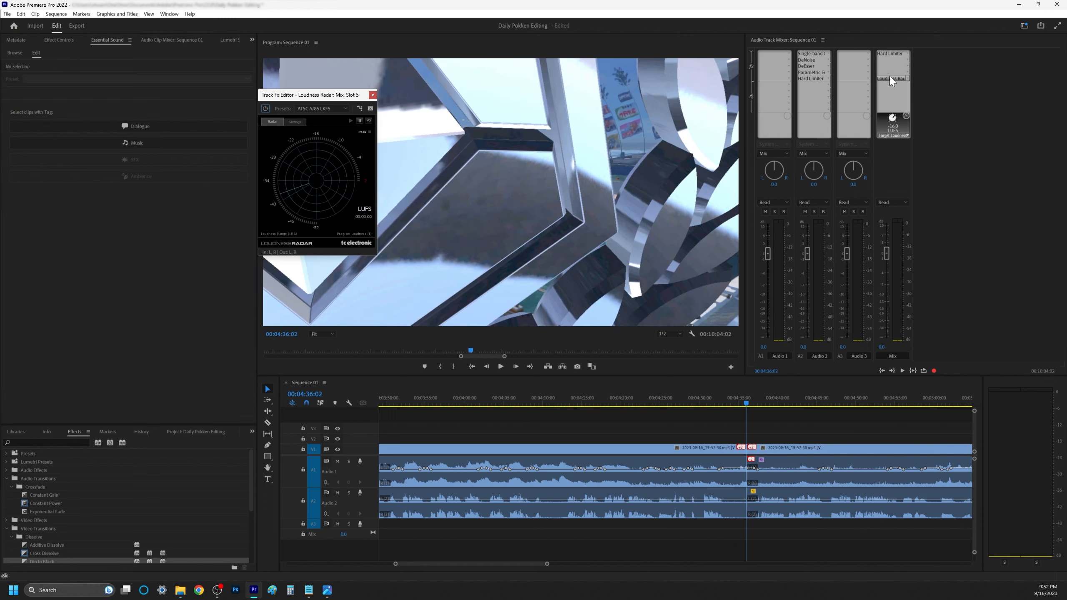
drag(336, 98, 327, 180)
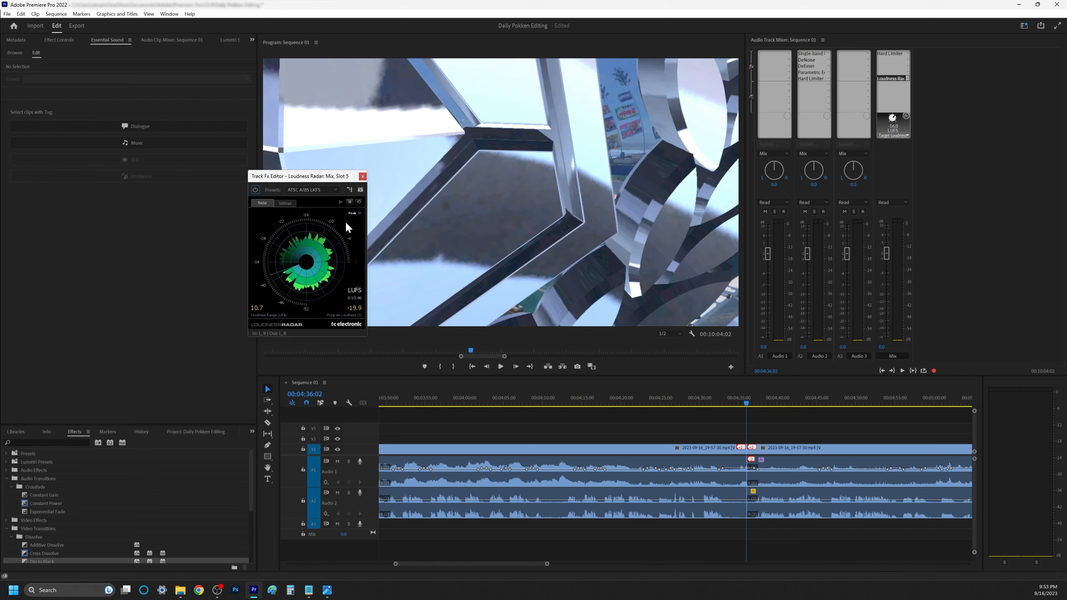
click(359, 203)
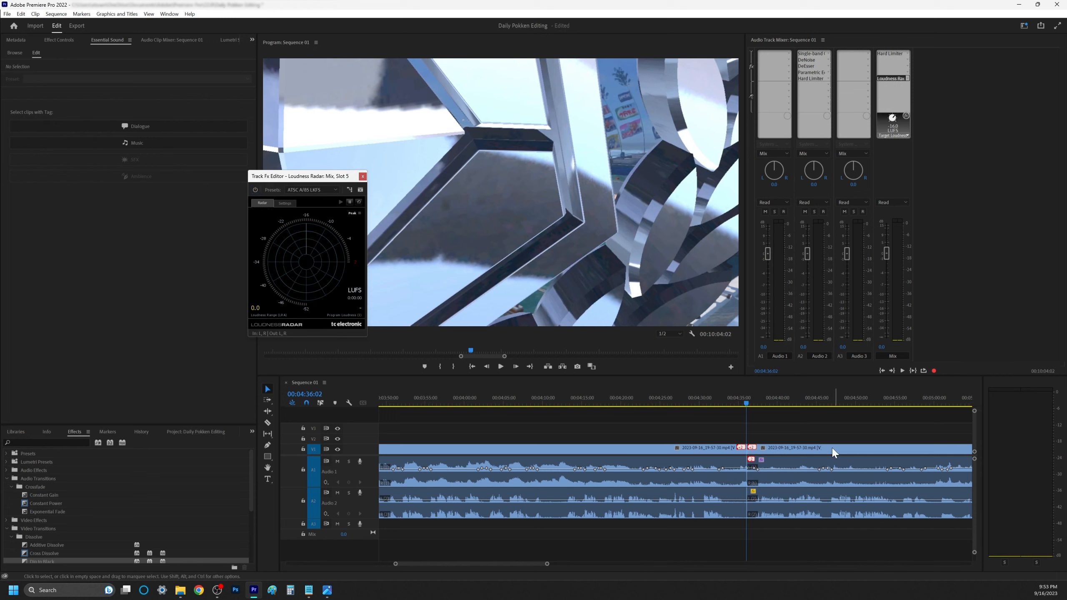
drag(332, 180, 230, 187)
click(793, 426)
key(backslash)
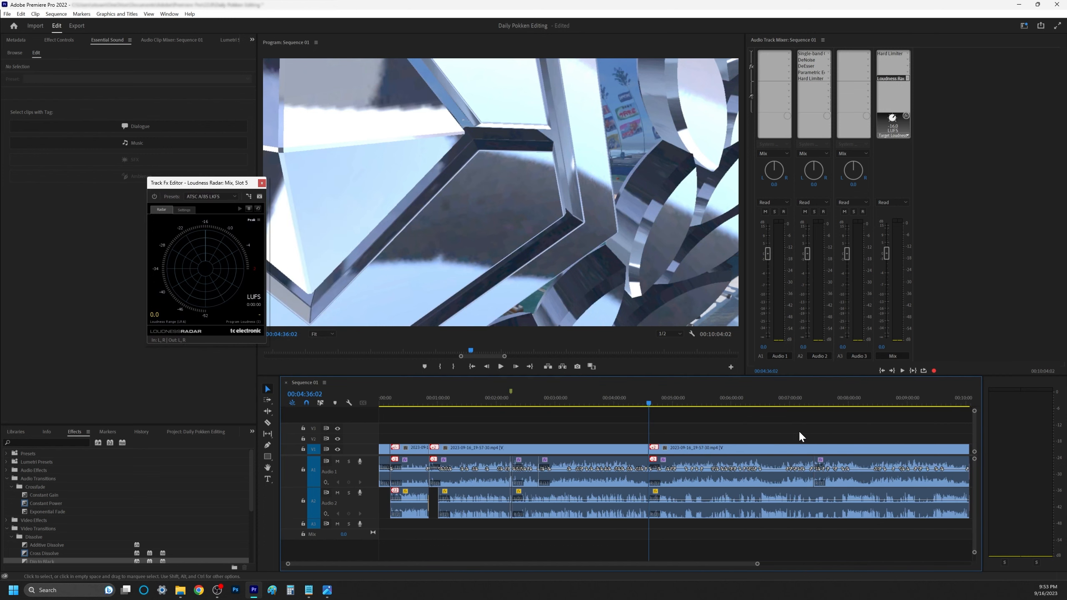
key(minus)
key(equal)
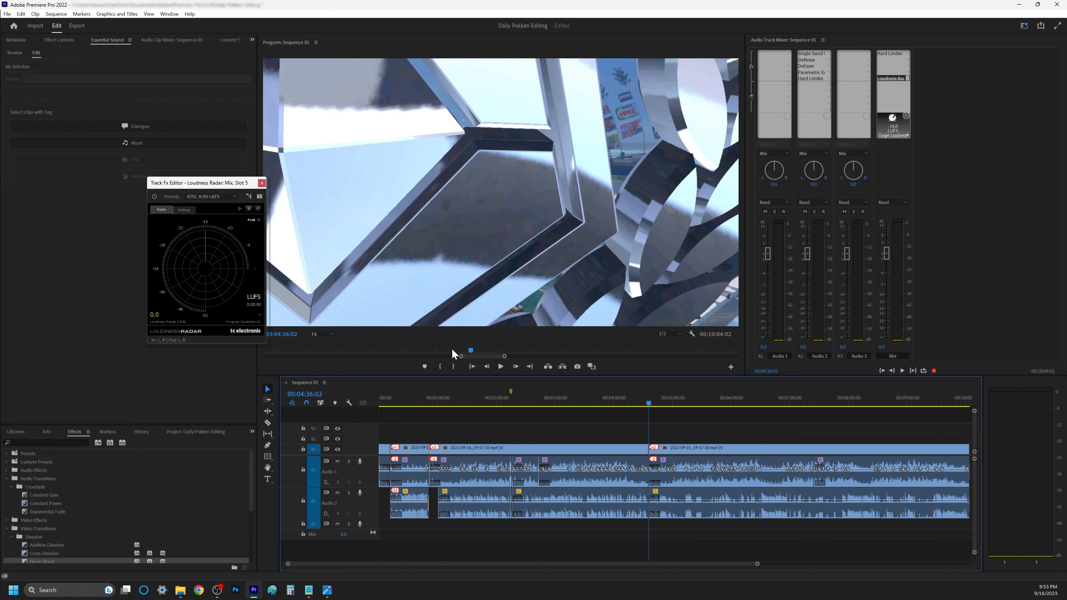
key(equal)
key(equal)
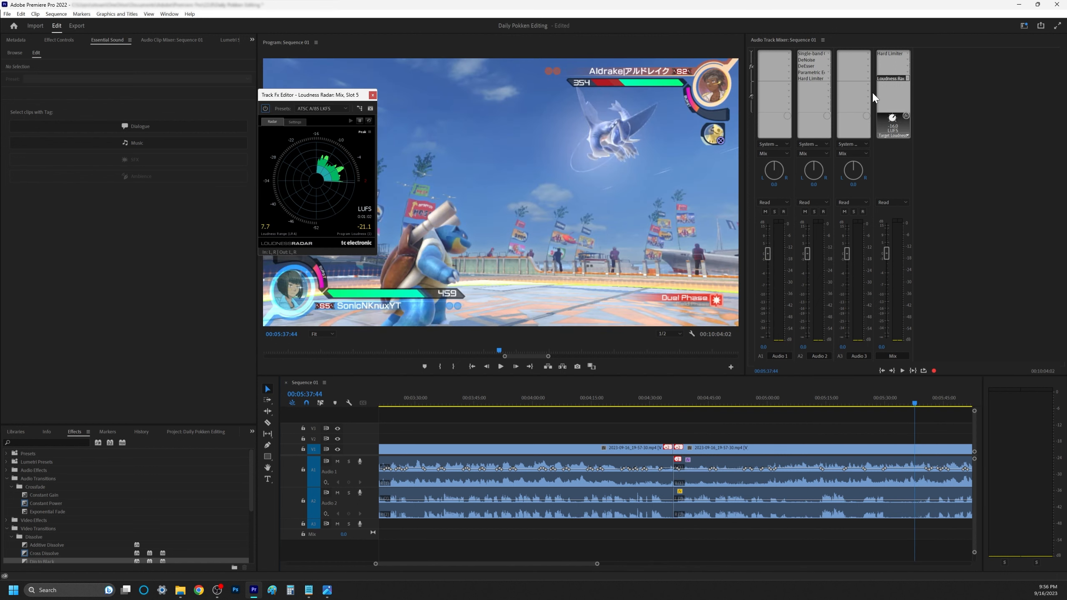
Review the Mix track's Hard Limiter settings and its Loudness Radar reading against the full sequence.
double_click(893, 53)
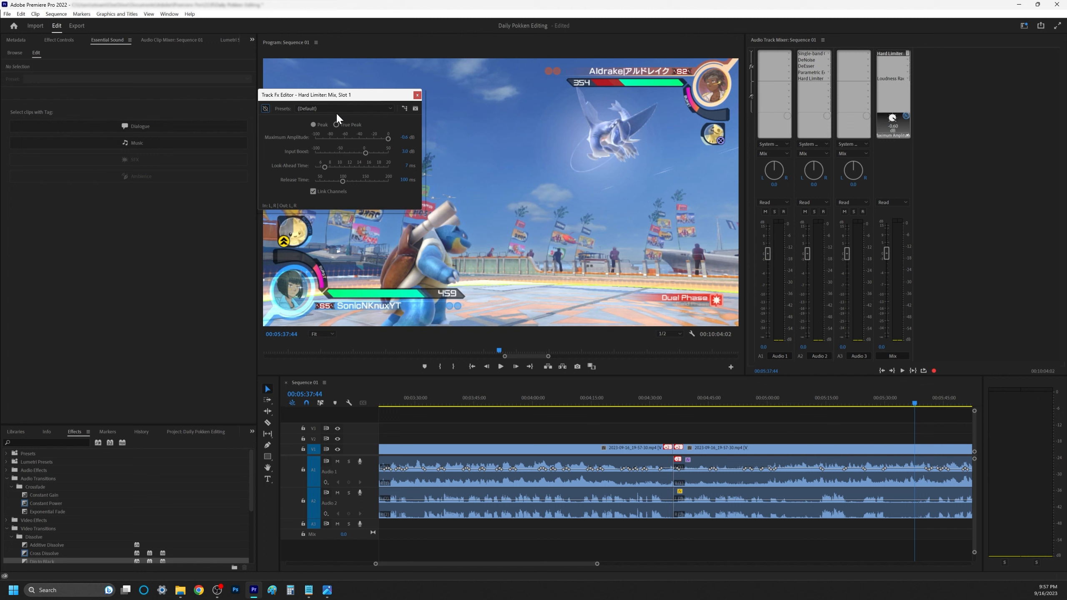
double_click(891, 79)
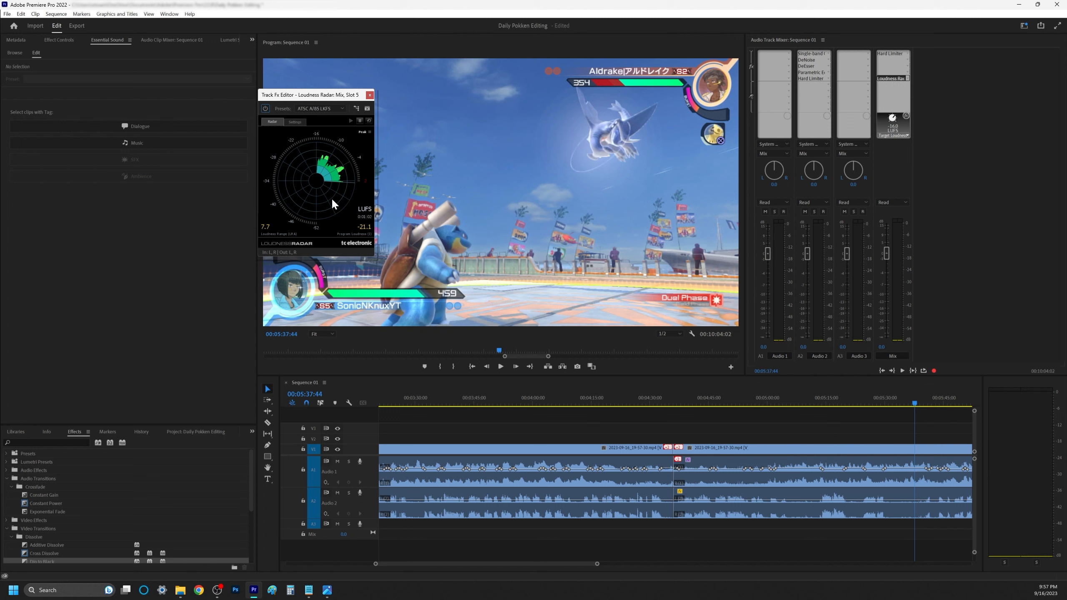
click(673, 435)
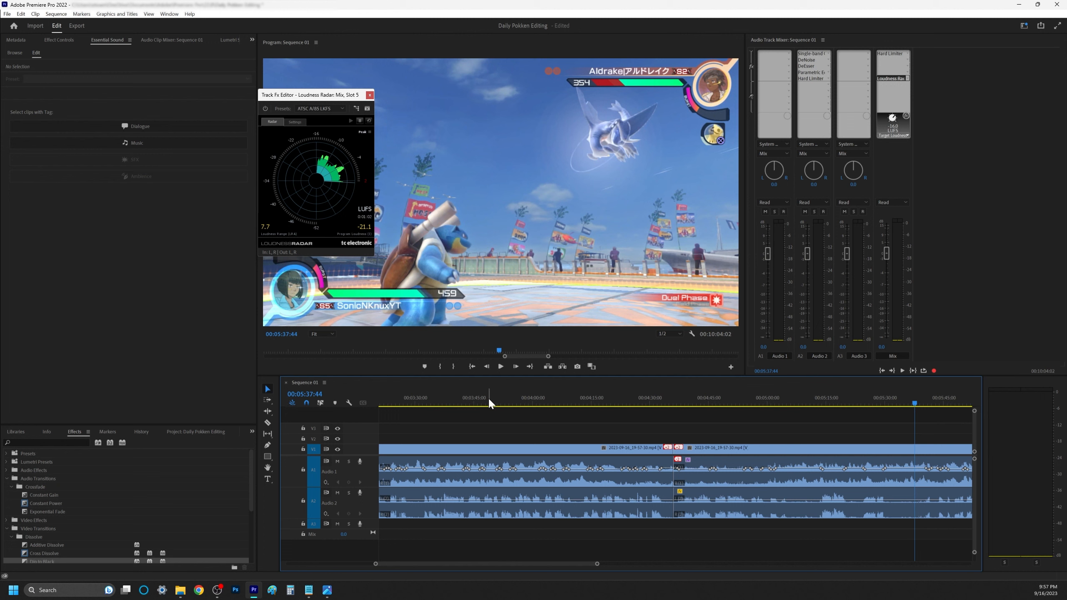
key(backslash)
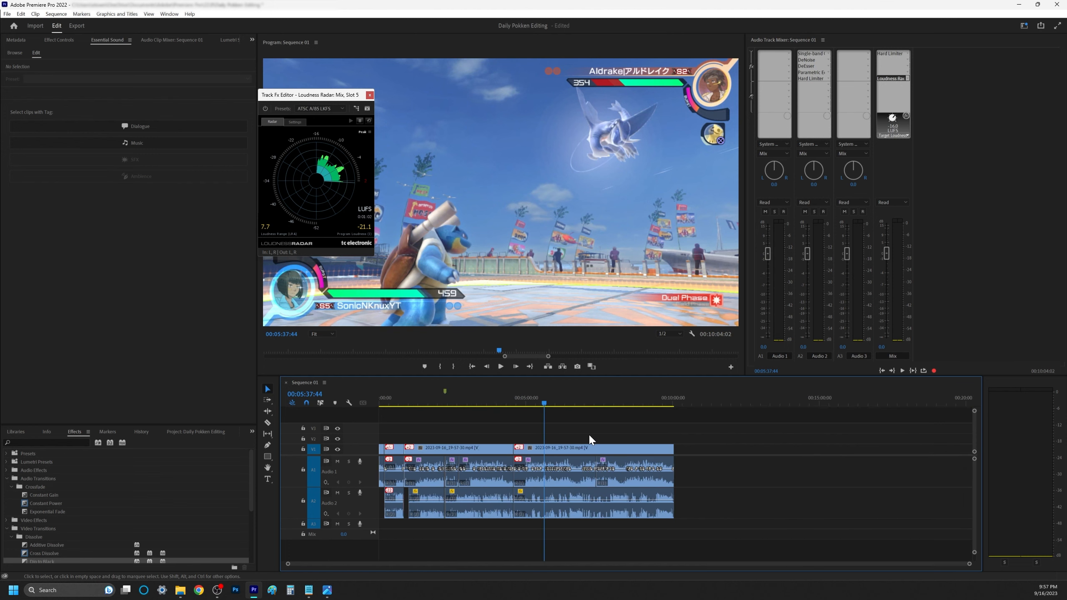
key(backslash)
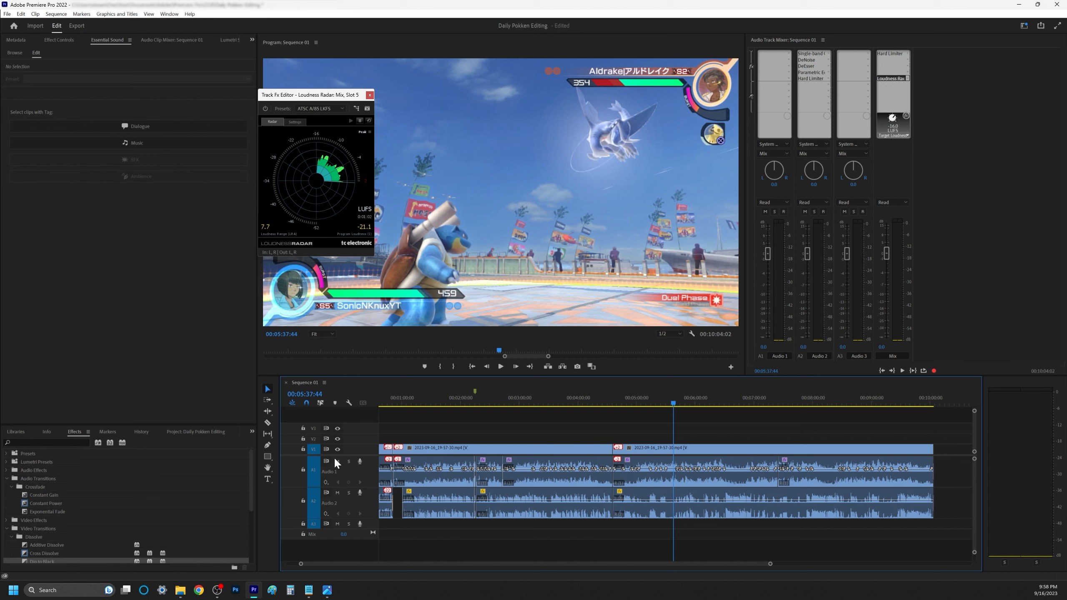
Briefly solo the Audio 2 track and the Audio 1 track in turn, switching each solo back off.
click(349, 493)
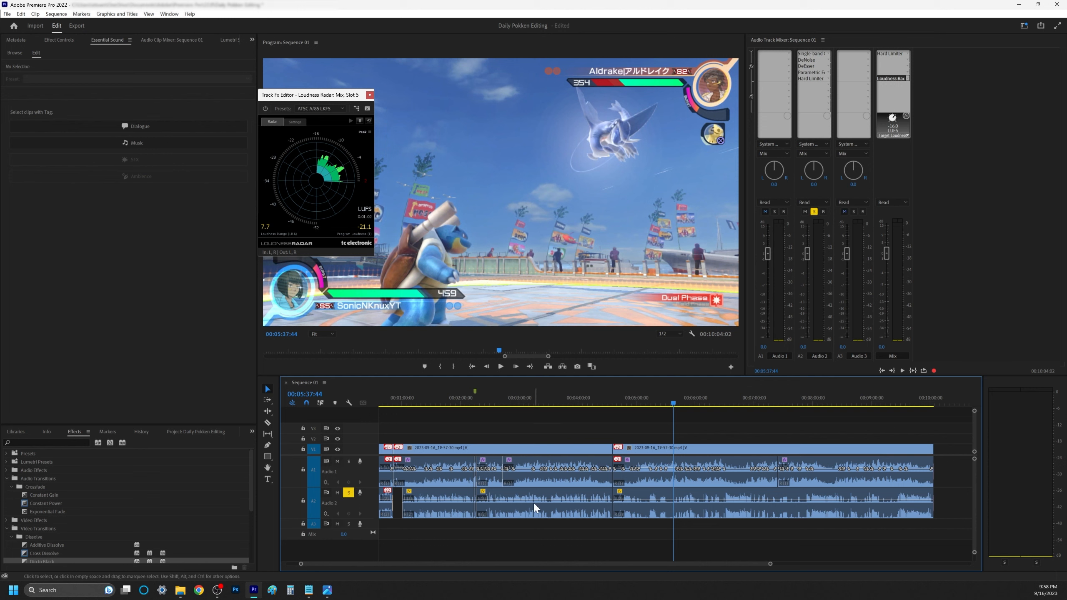
click(348, 493)
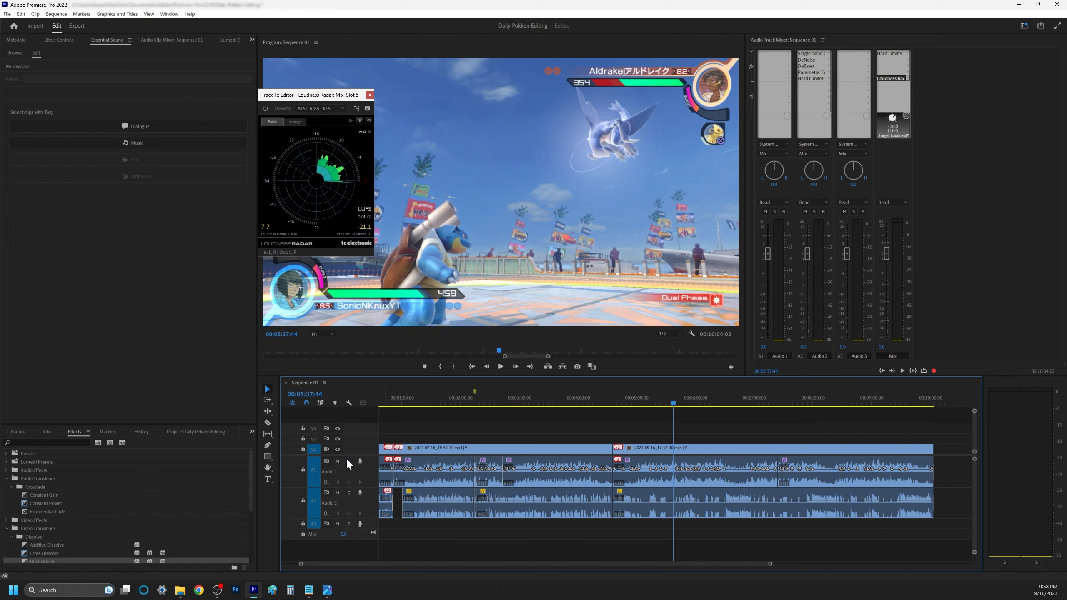
click(349, 461)
click(348, 461)
Reset the Mix track's Loudness Radar for a new measurement, and check the Hard Limiter settings on the same track.
click(370, 120)
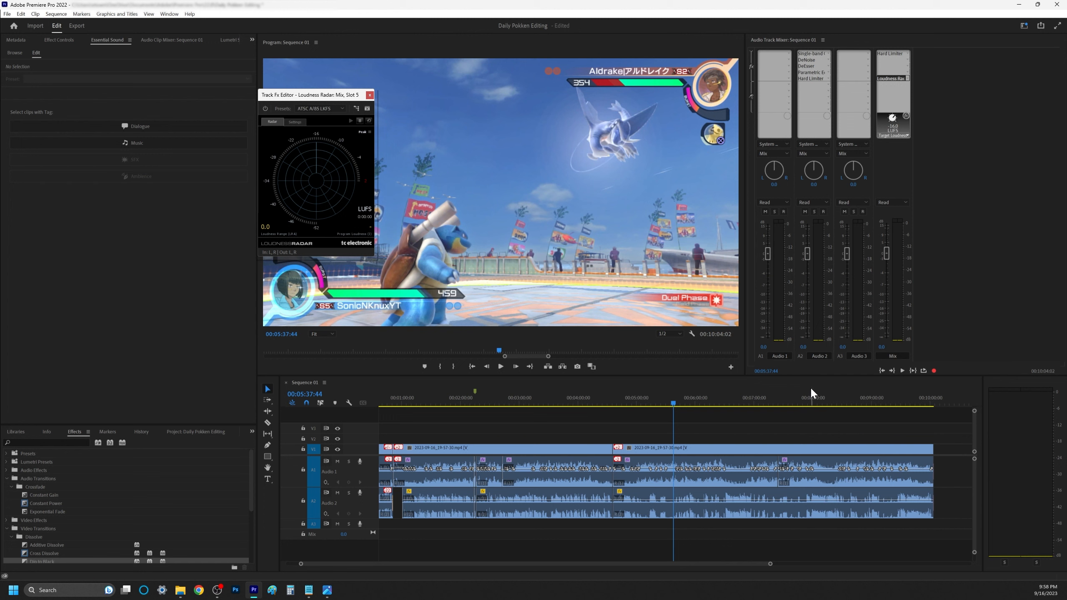
double_click(891, 53)
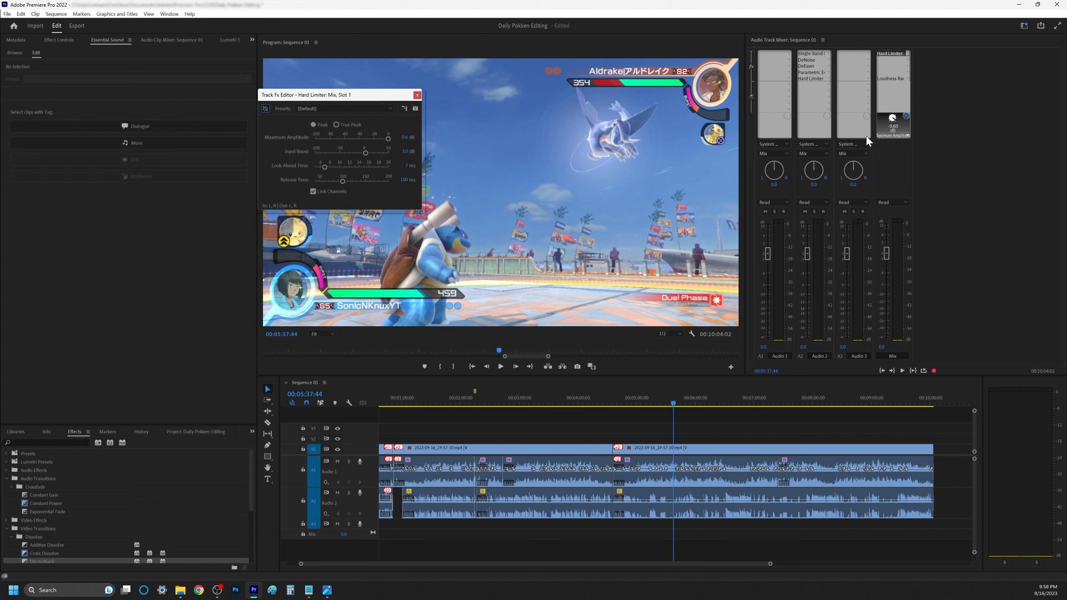
double_click(891, 80)
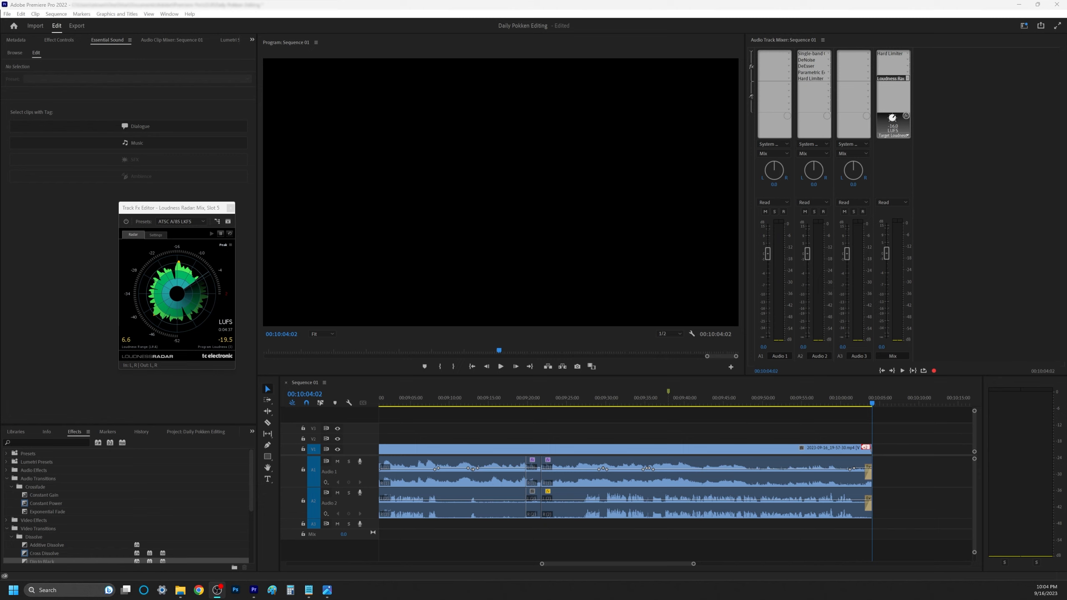
Examine the end of the sequence around 00:10:04:02 in the timeline and close the Mix track's Loudness Radar.
click(537, 439)
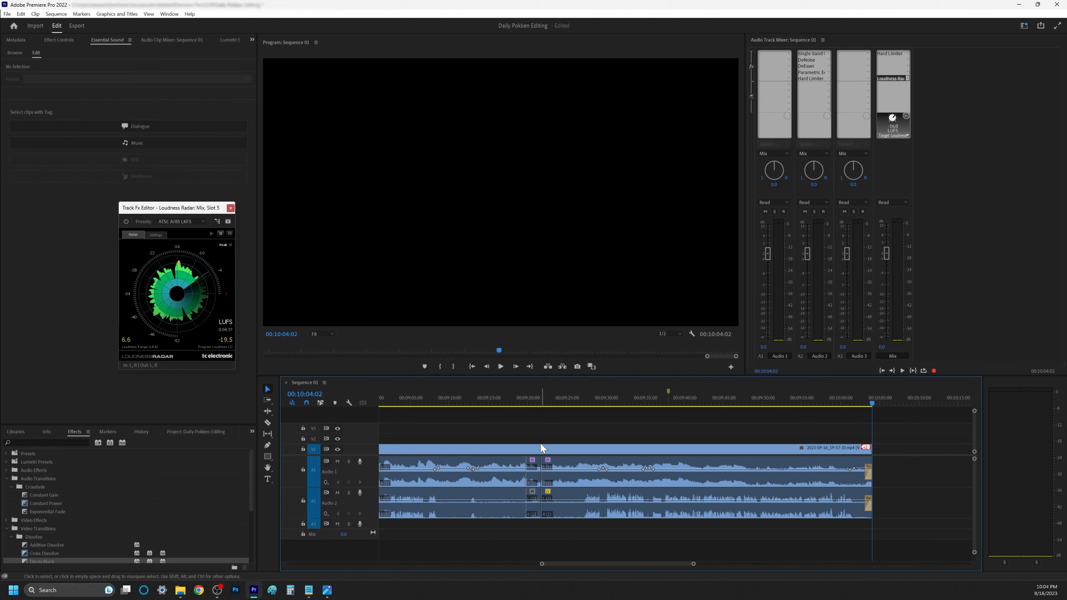
key(minus)
key(equal)
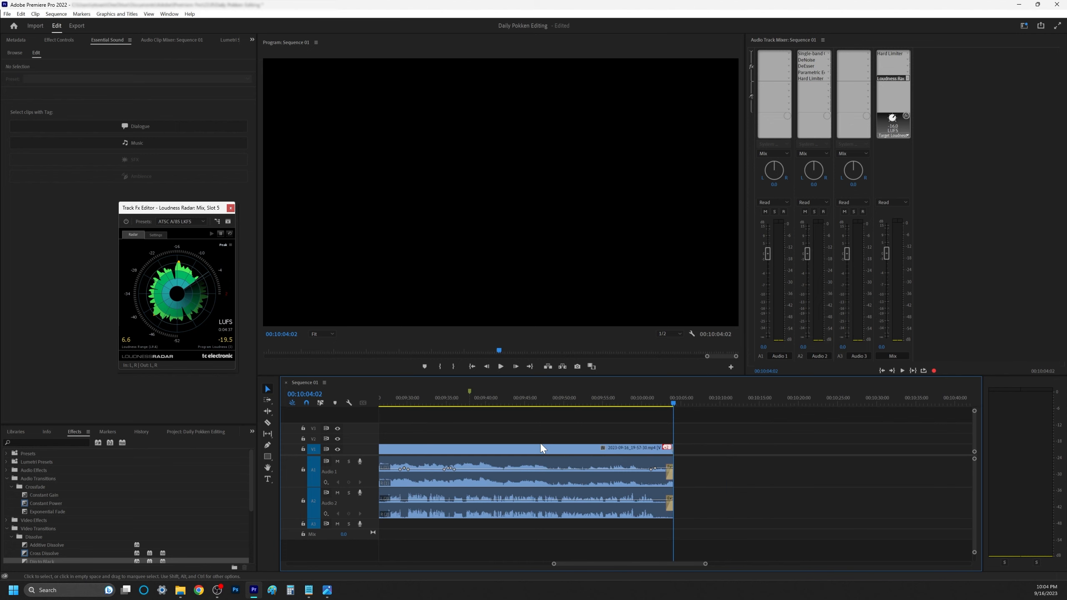
key(equal)
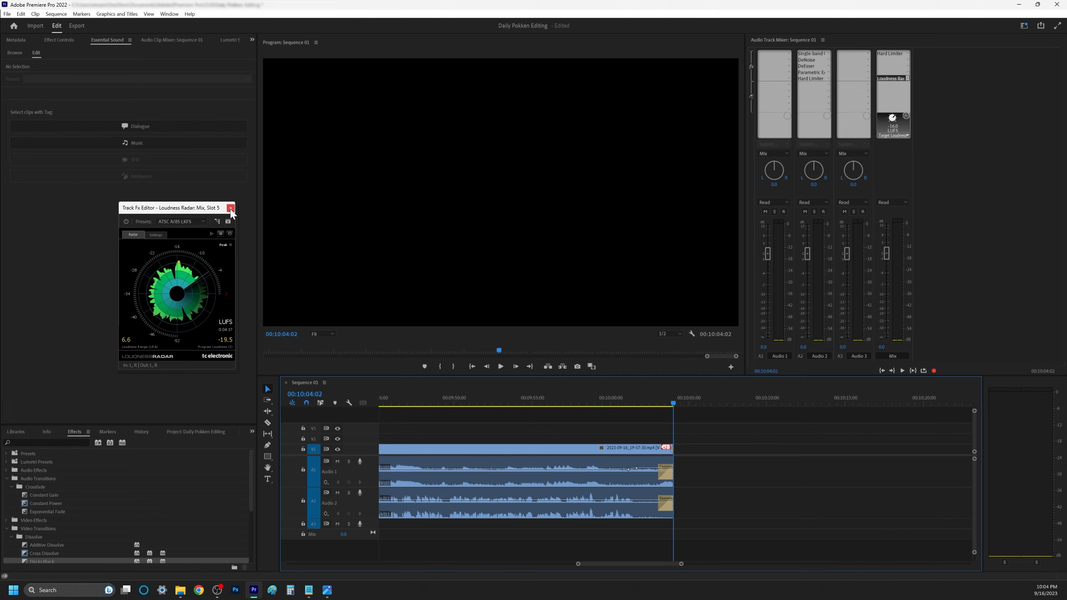
click(231, 209)
Check the input boost in the Mix track's Hard Limiter, switch the effect back on and close its editor.
double_click(891, 54)
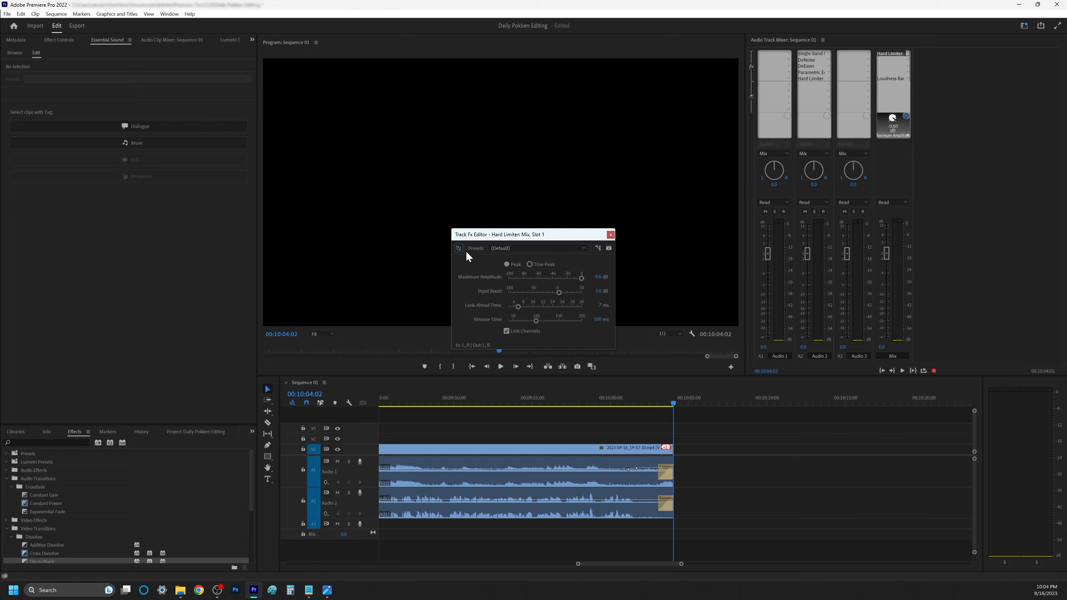
click(596, 291)
click(458, 247)
click(610, 235)
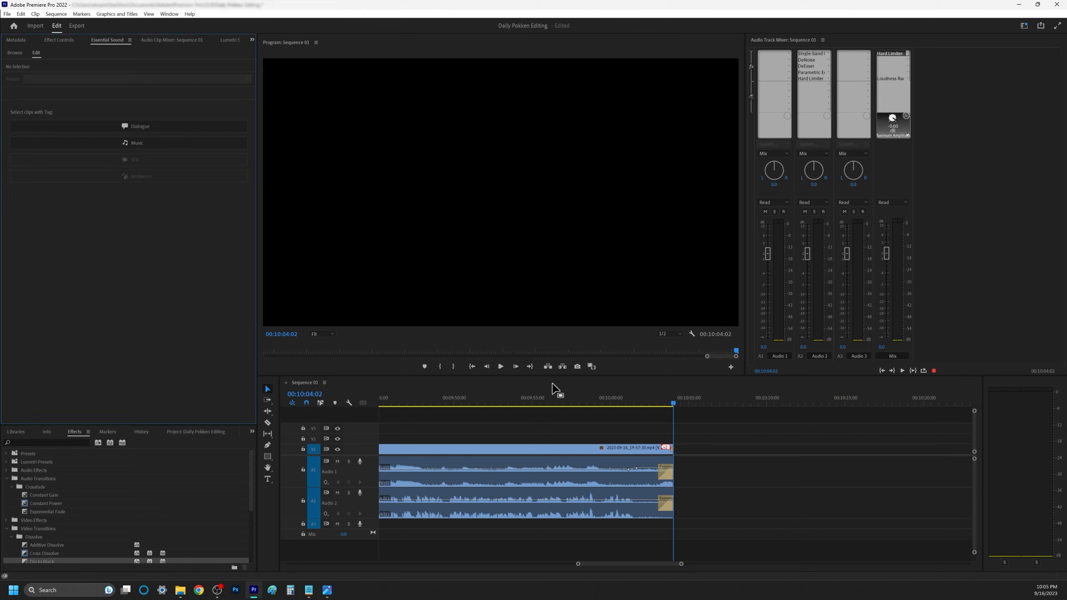